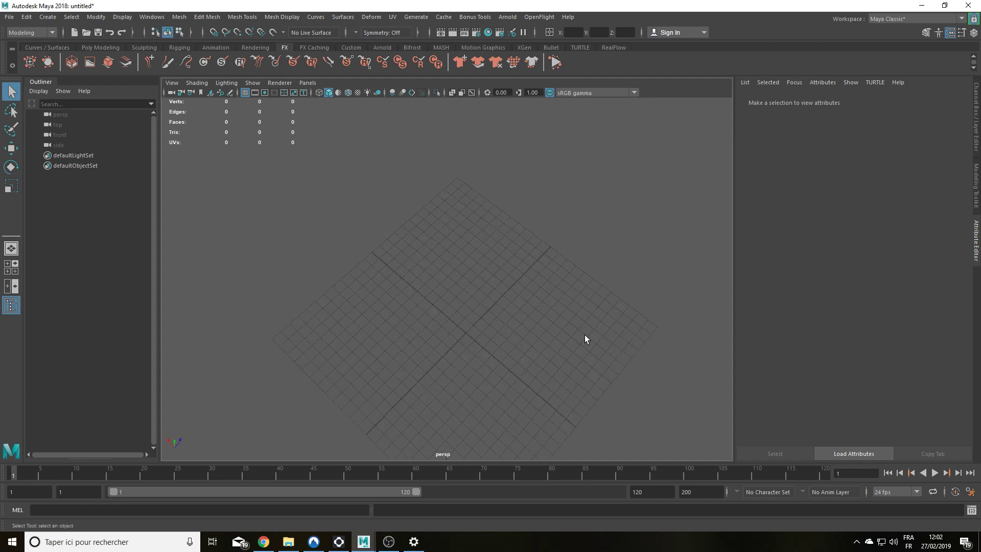
- Check the Time Slider playback preferences and close them without saving
scroll(587, 332, "down", 2)
left_click_drag(550, 340, 604, 308, "alt")
left_click(971, 492)
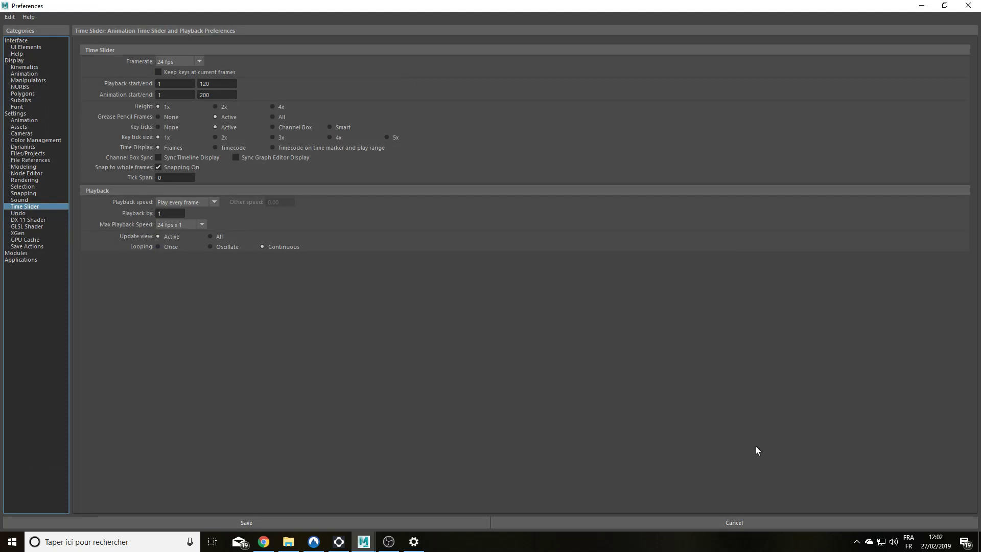
left_click(740, 525)
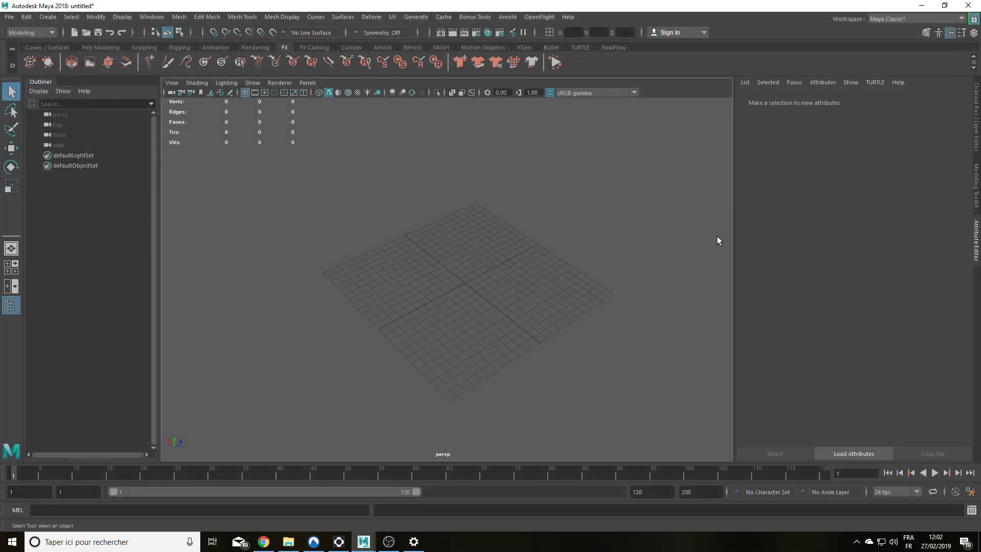
- Create an nParticle emitter at the origin and set its emitter type to Volume
left_click(28, 63)
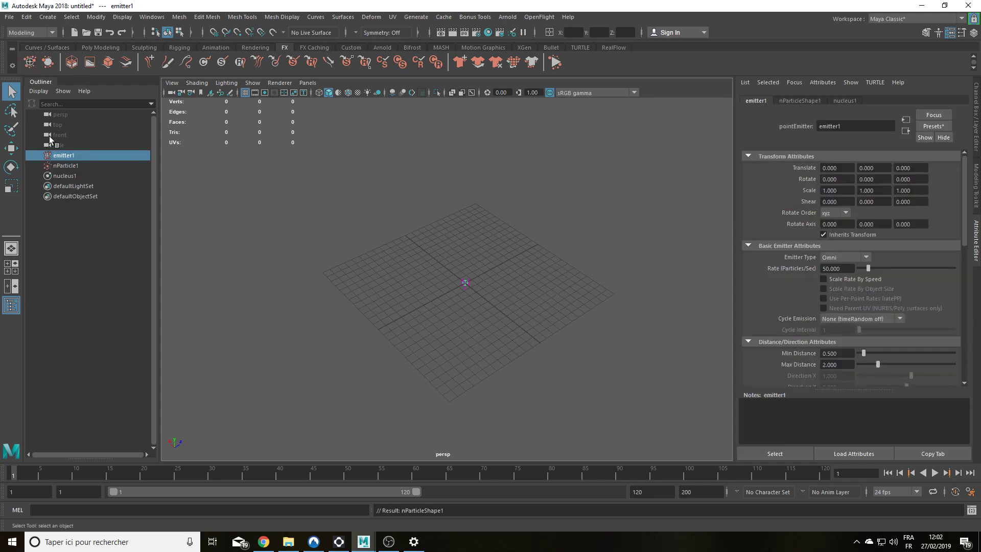
scroll(548, 325, "up", 2)
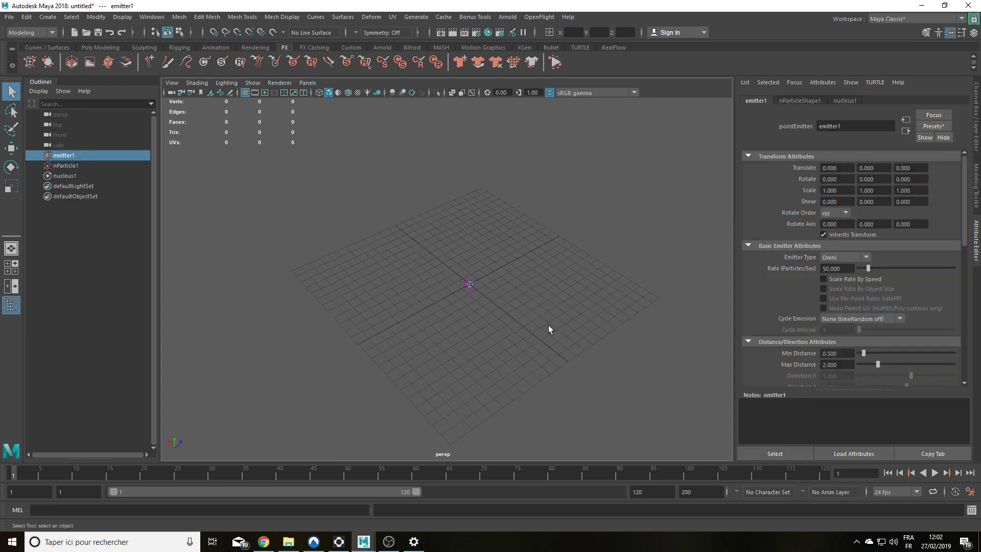
scroll(548, 326, "up", 2)
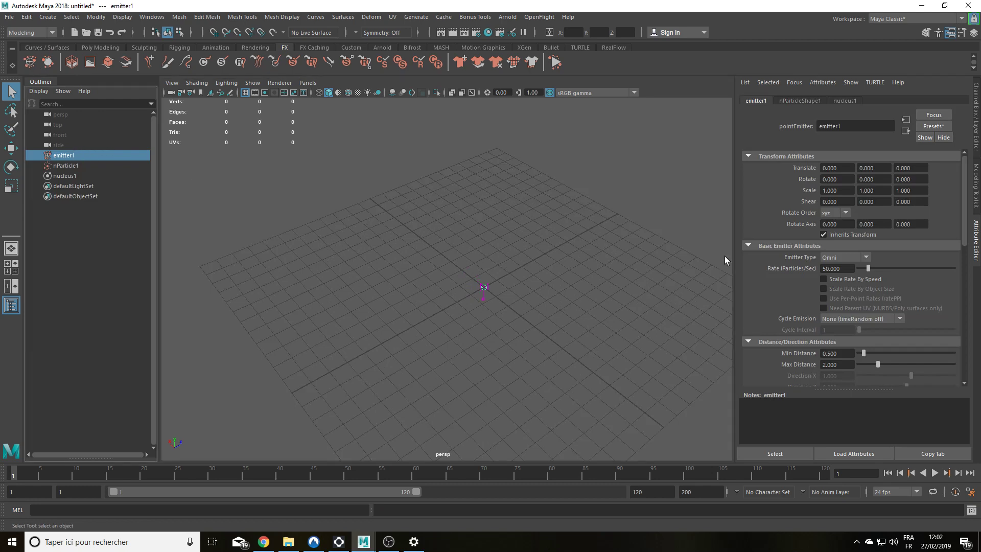
left_click(841, 259)
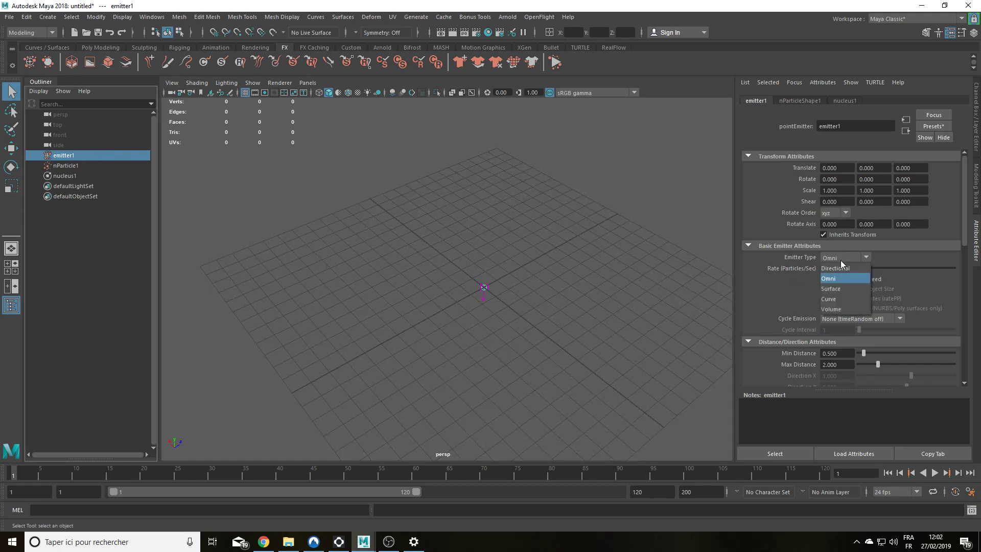
left_click(849, 309)
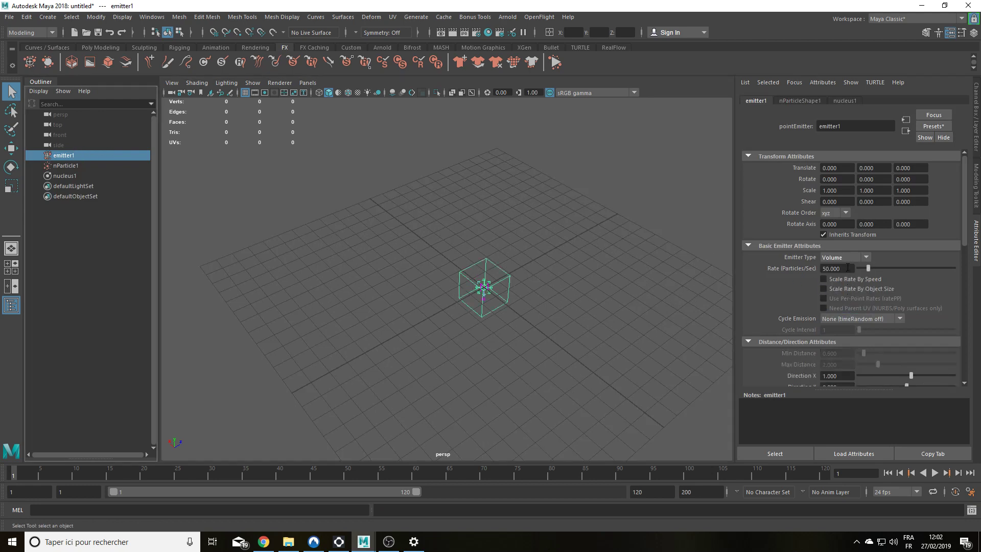
- Set the emitter's rate to 1000 particles per second and its volume shape to Cylinder
key("Tab")
type("1000")
key("Return")
scroll(822, 215, "down", 7)
left_click(840, 276)
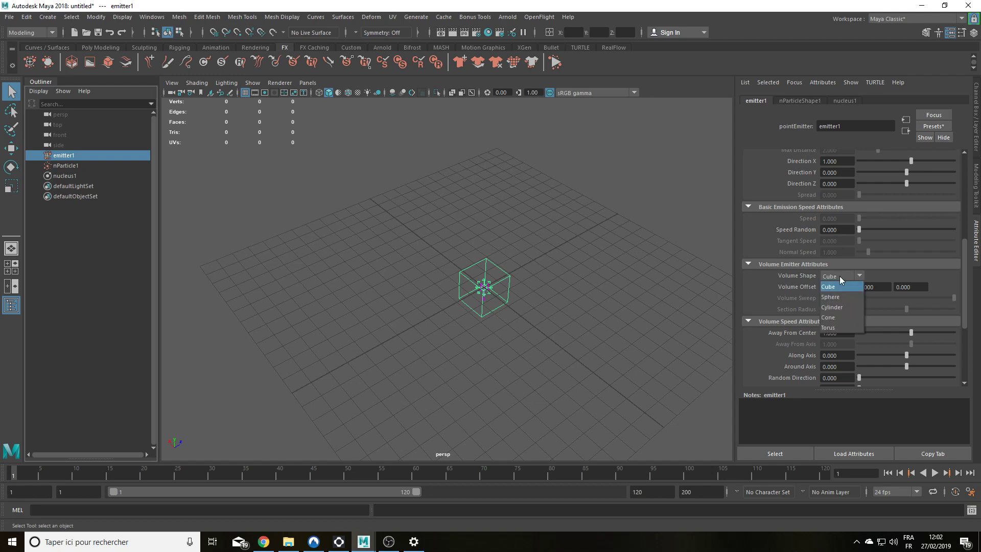
left_click(842, 307)
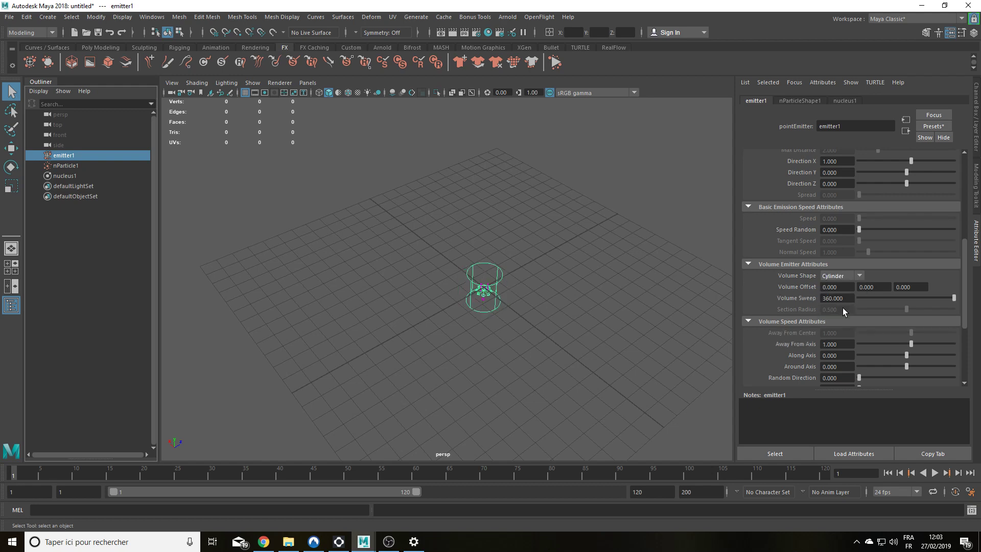
- Raise the emitter to about 9.6 in Y and narrow its X and Z scale to about 0.425
scroll(579, 255, "down", 2)
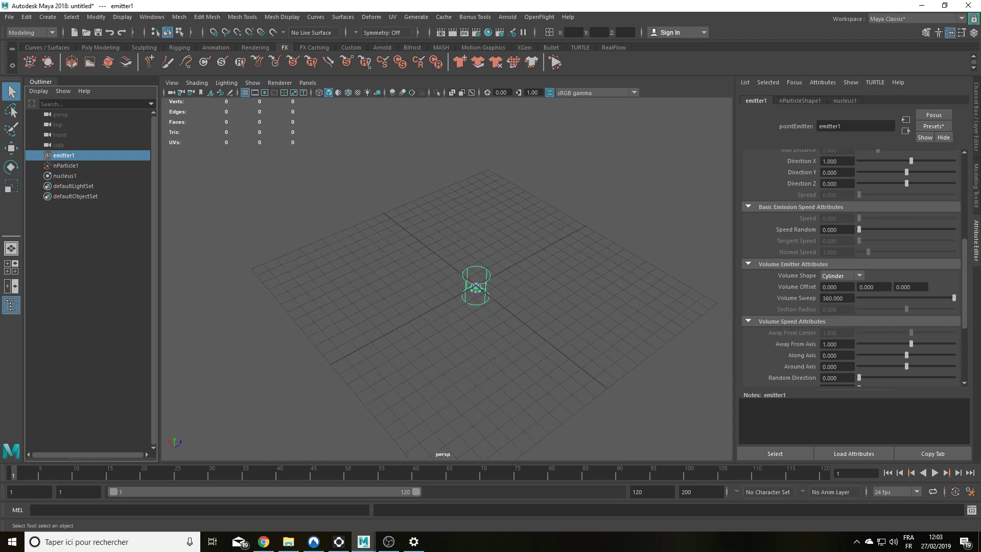
left_click(975, 124)
left_click_drag(504, 268, 501, 220, "alt")
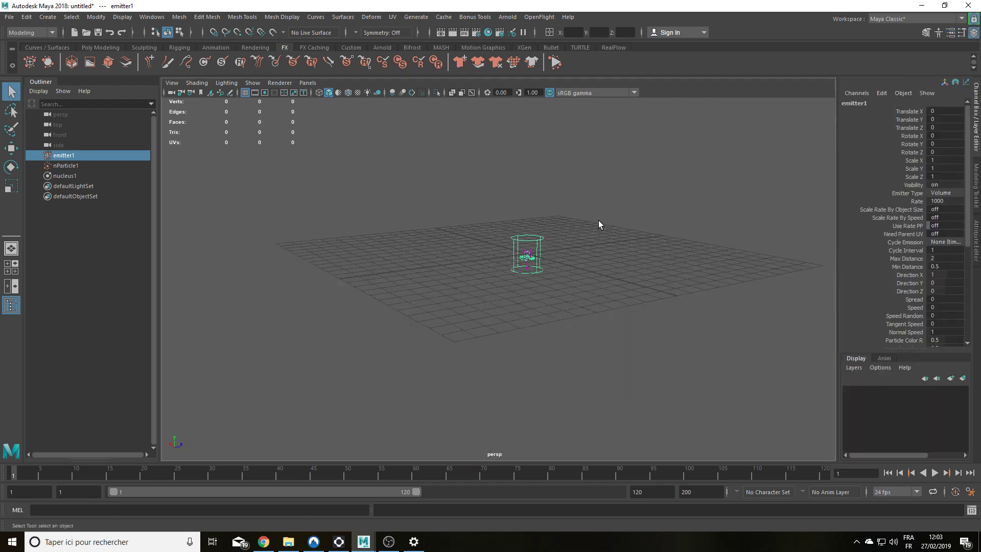
middle_click_drag(599, 220, 595, 269, "alt")
key("w")
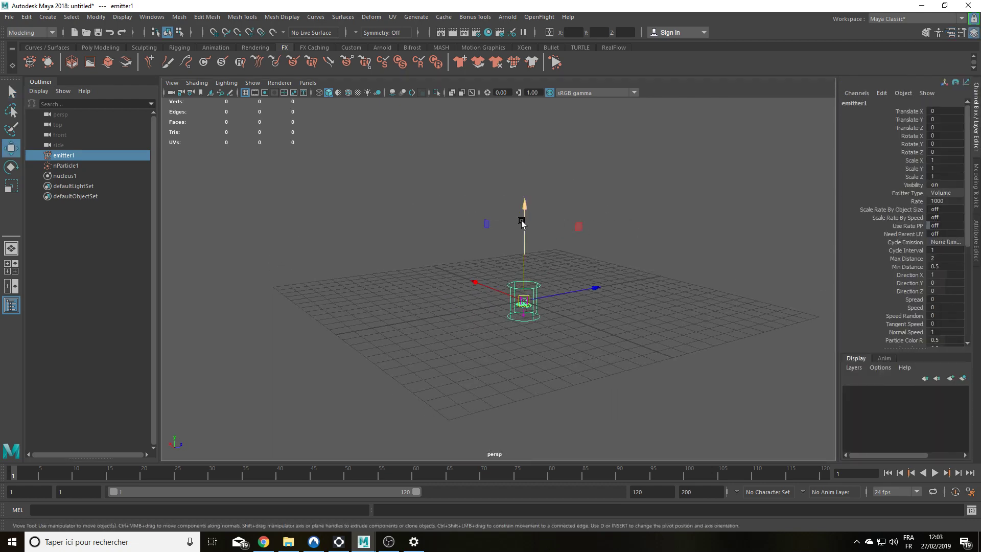
left_click_drag(522, 207, 573, 263)
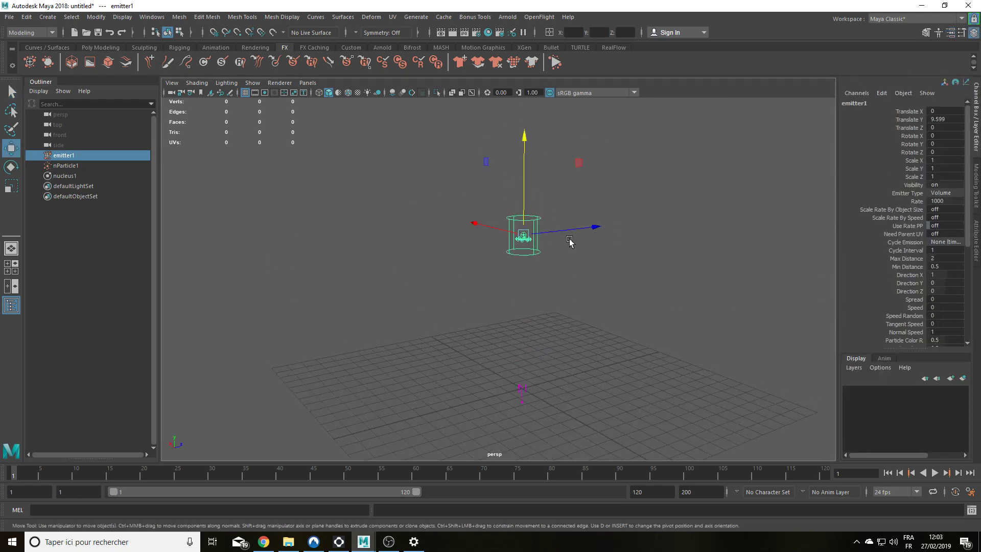
key("r")
left_click_drag(524, 137, 517, 195, "ctrl")
- Play the simulation to preview the particles falling from the cylinder emitter, and stop it
left_click_drag(553, 332, 617, 372, "alt")
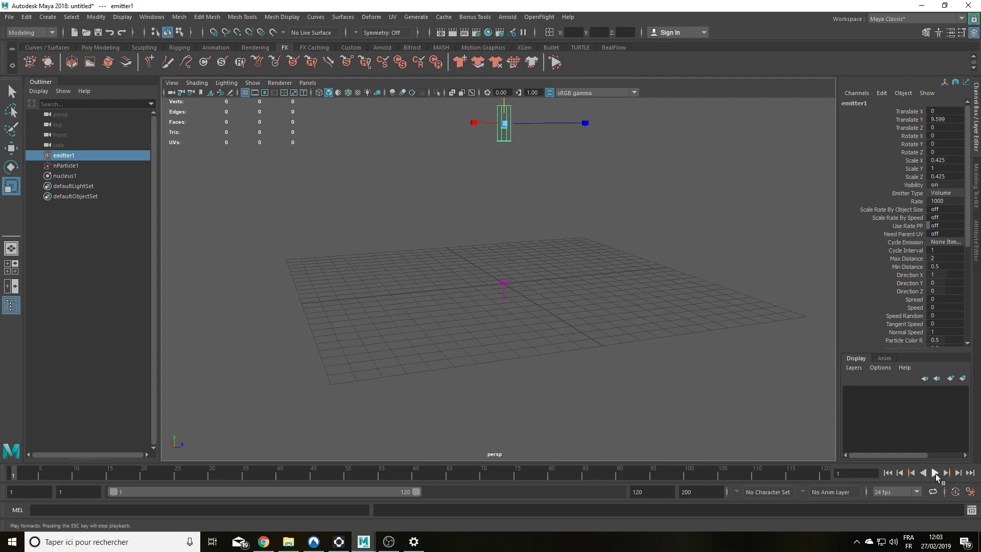
left_click(935, 472)
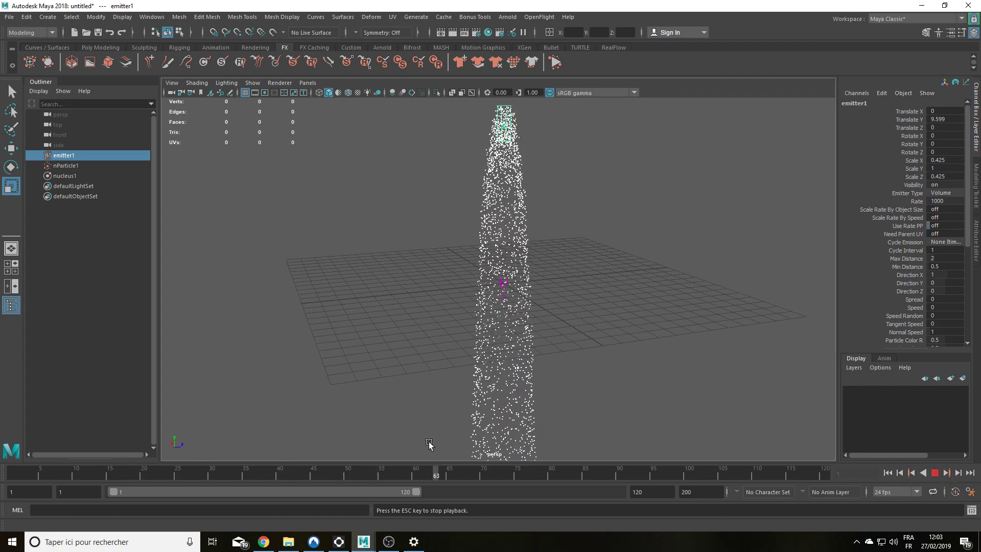
scroll(429, 445, "down", 3)
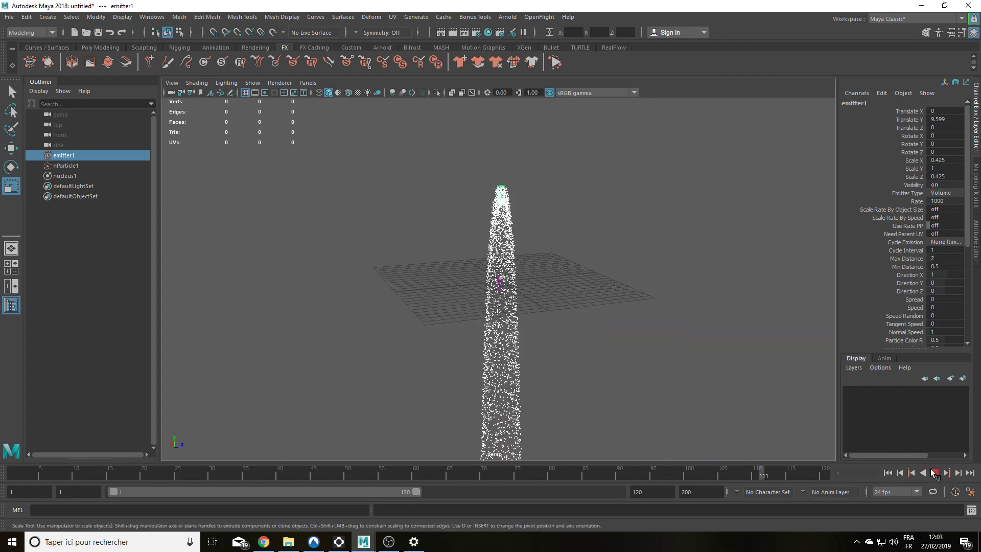
left_click(934, 472)
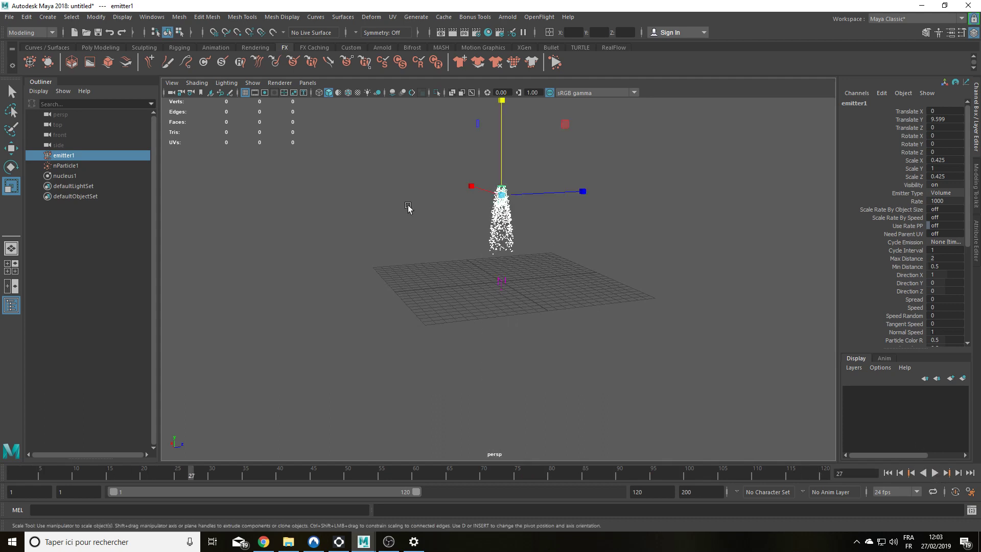
- Enable the ground plane on the nucleus solver and set its plane friction to 0.5
left_click(56, 176)
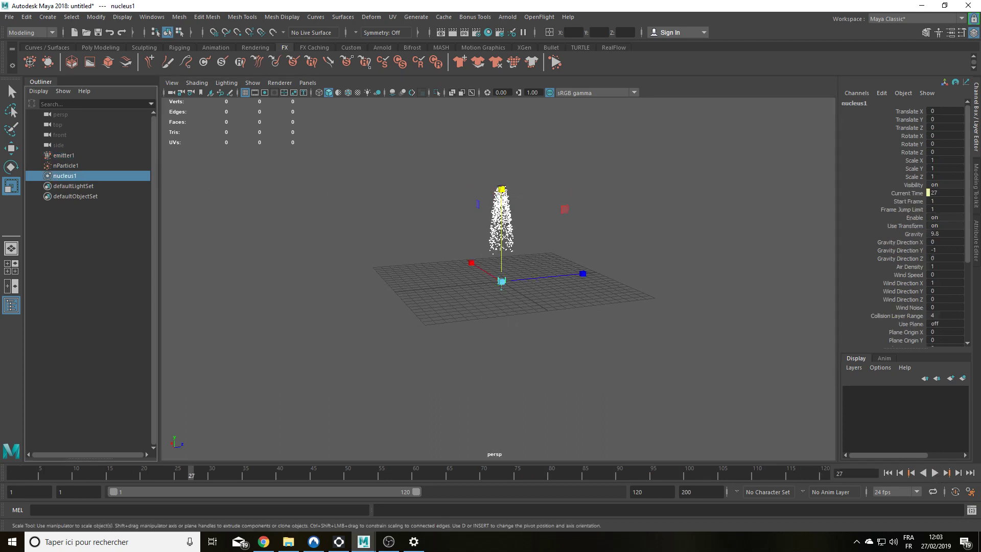
left_click(976, 240)
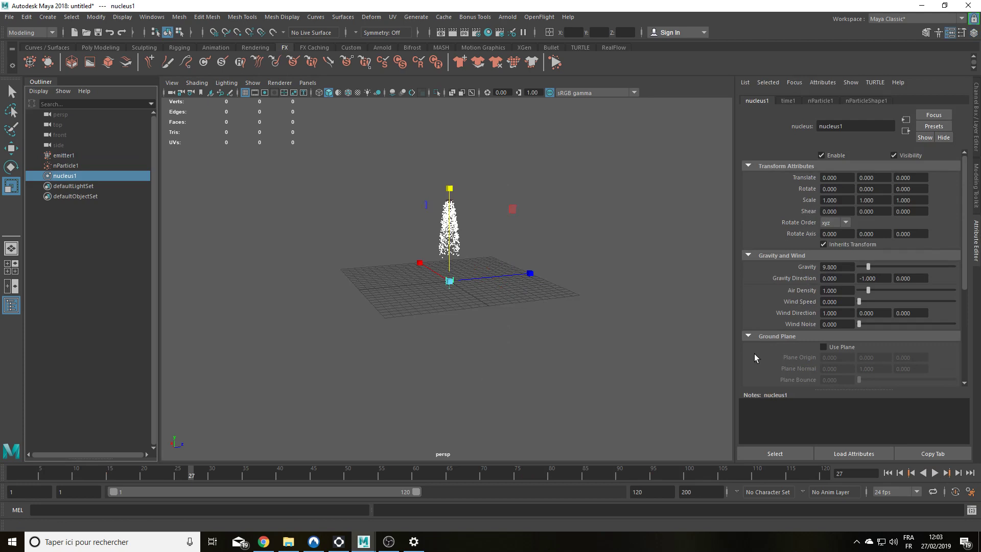
scroll(808, 282, "down", 3)
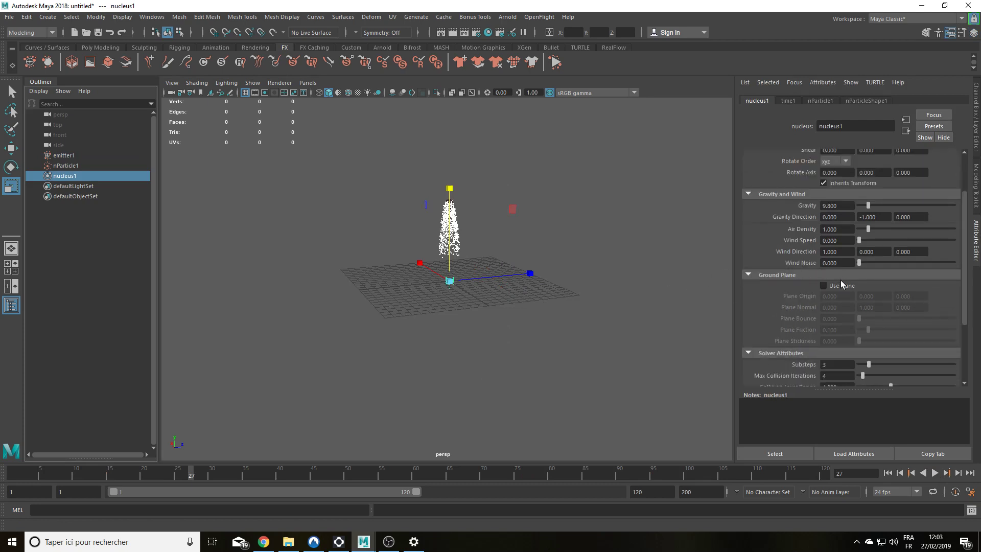
left_click(835, 287)
left_click_drag(842, 330, 712, 338)
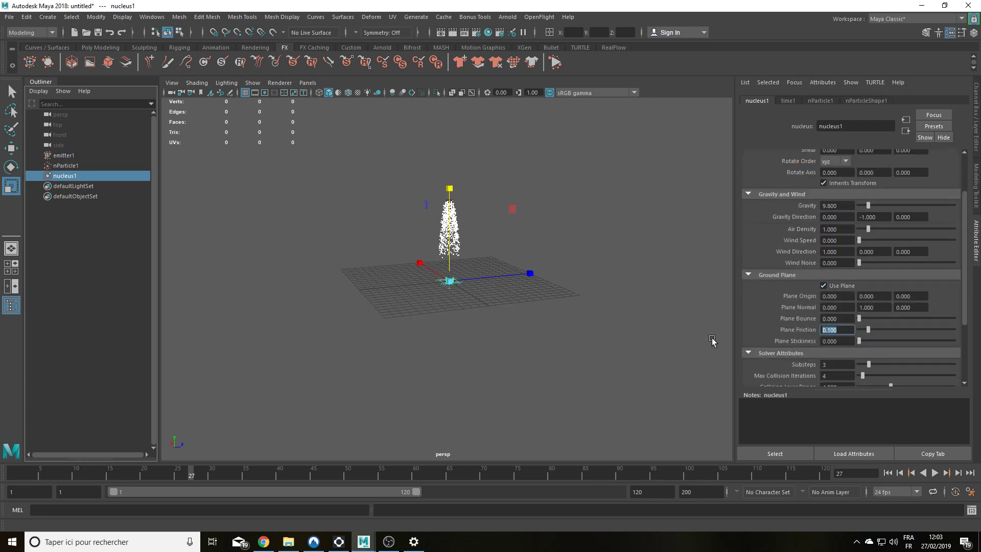
type("0.5")
key("Return")
- Replay the simulation from the first frame to check the particles' collision with the ground plane, and stop it
left_click(888, 476)
left_click(934, 473)
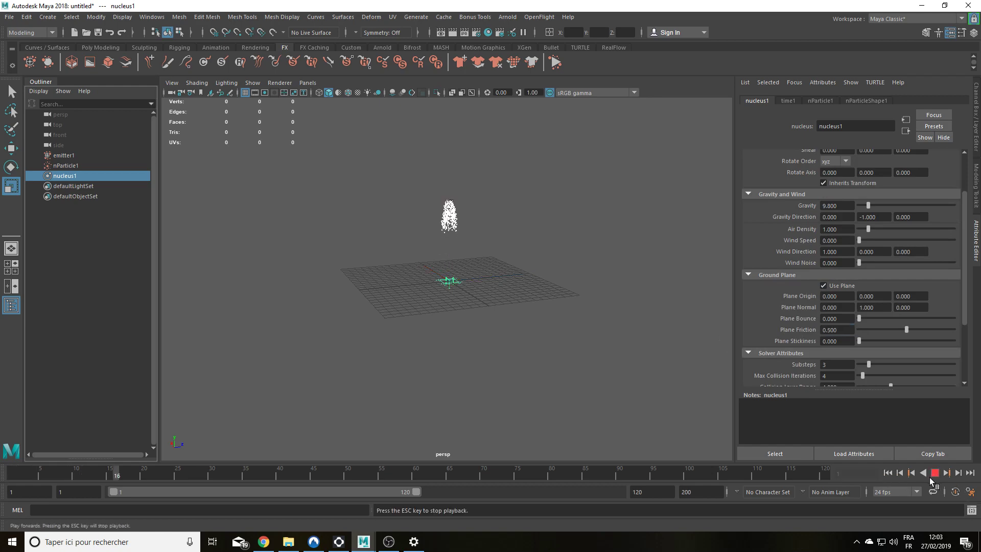
scroll(485, 314, "up", 3)
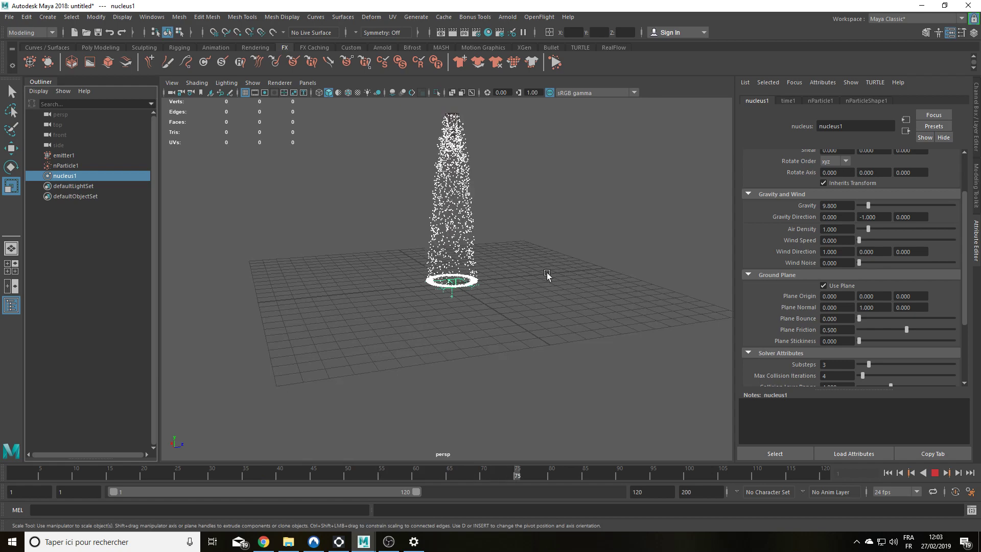
left_click(936, 474)
- Set the nucleus solver's substeps to 6 and its max collision iterations to 10
scroll(905, 268, "down", 3)
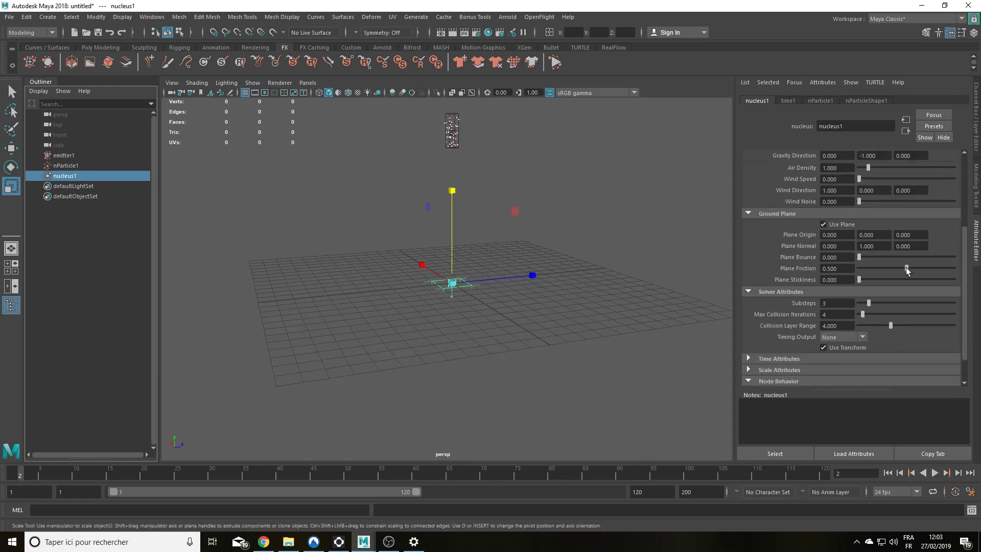
left_click(846, 302)
key("Tab")
type("10")
key("Return")
- Set the nucleus solver's space scale to 0.1
left_click(761, 370)
scroll(808, 316, "down", 3)
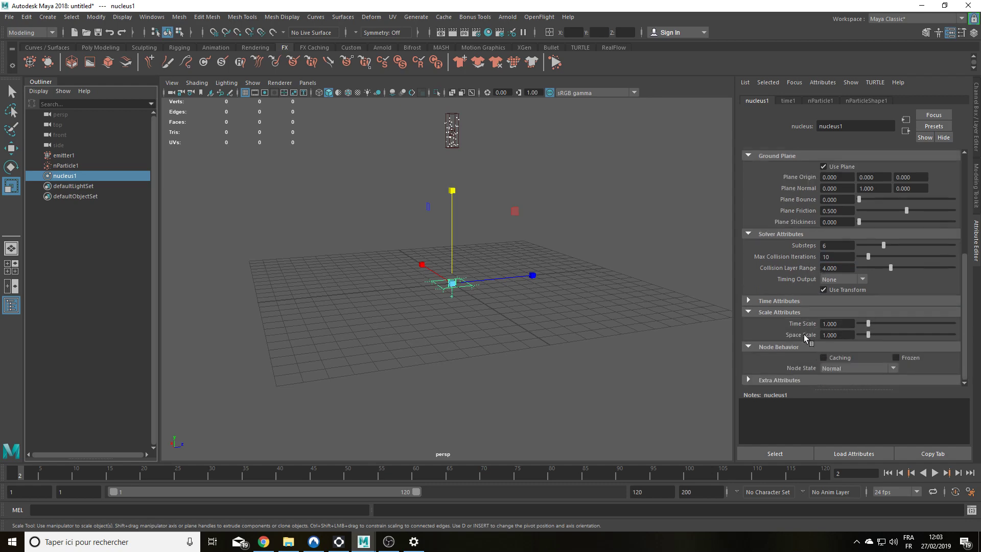
left_click_drag(433, 335, 406, 374, "alt")
middle_click_drag(406, 375, 408, 363, "alt")
scroll(398, 365, "up", 3)
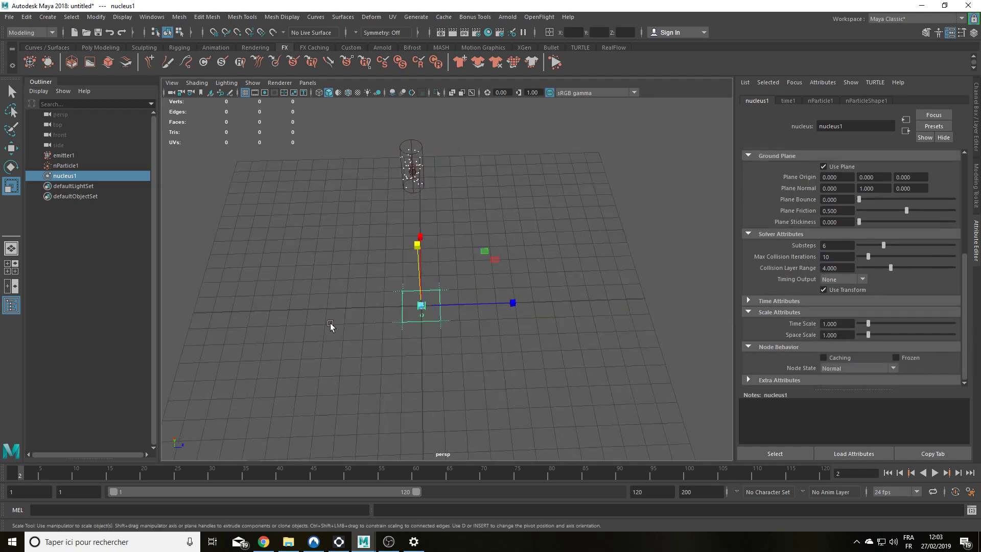
left_click_drag(455, 369, 408, 342, "alt")
middle_click_drag(409, 343, 488, 325, "alt")
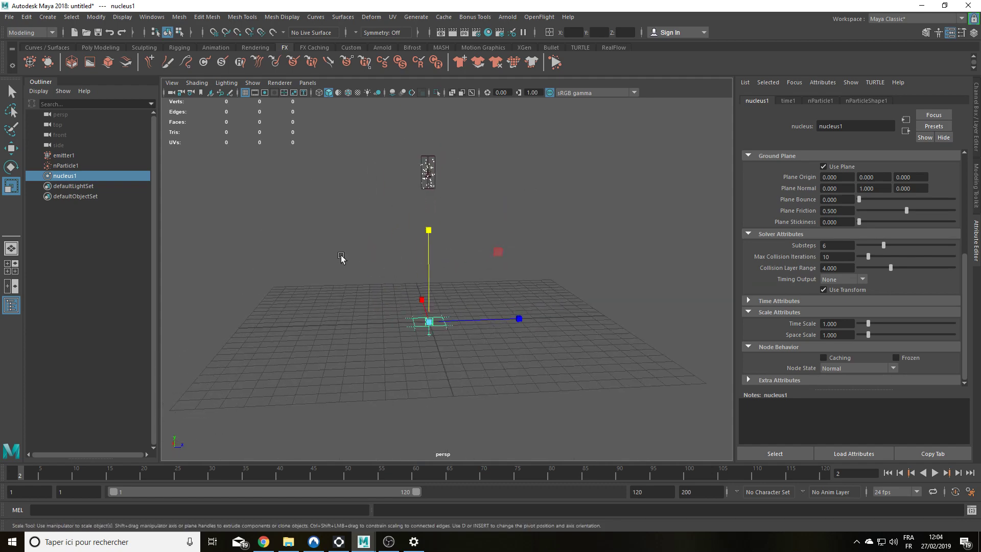
left_click(849, 335)
type(".1")
key("Return")
- Play the simulation to check how the particles fall with the reduced space scale, and stop it
left_click(912, 474)
left_click(934, 473)
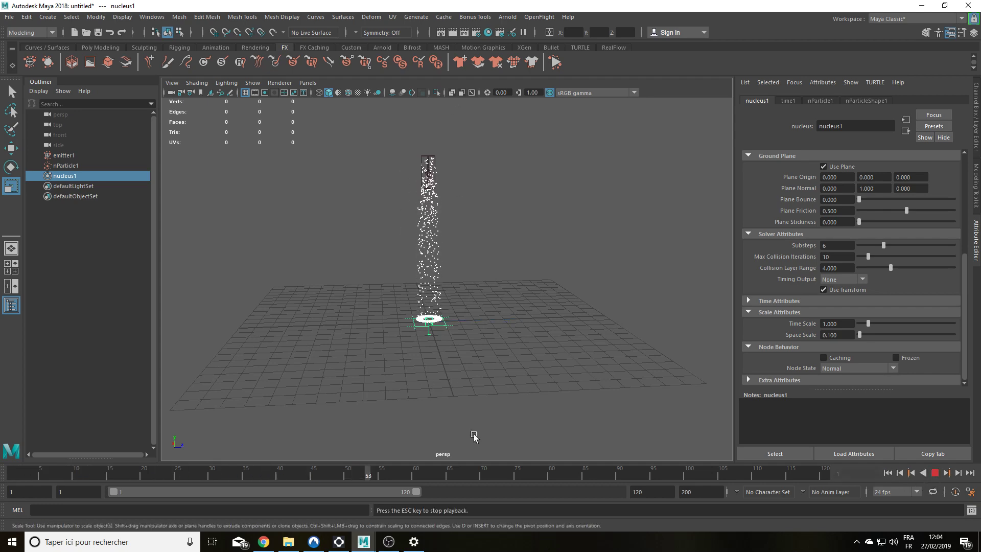
left_click(935, 472)
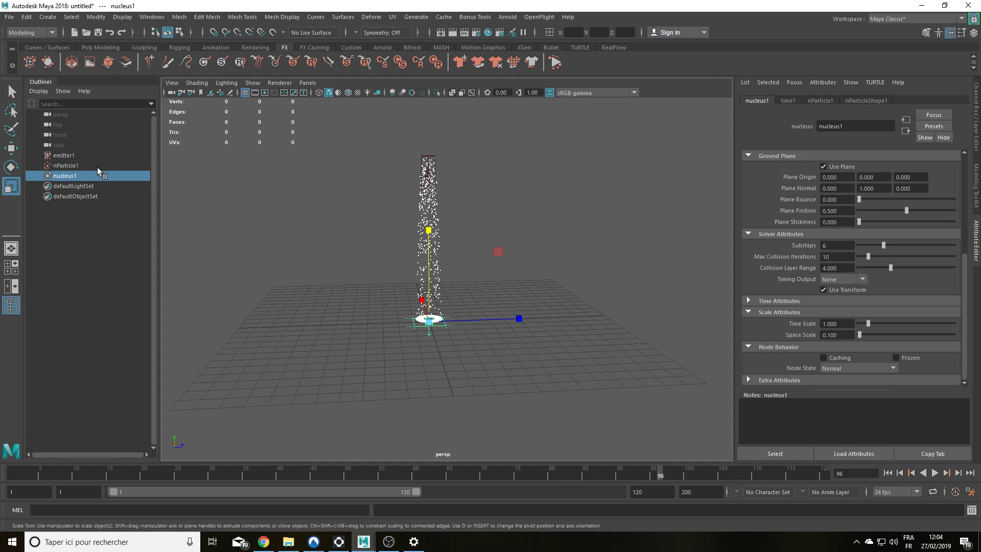
- Set the particle radius of nParticle1 to 0.1
left_click(78, 166)
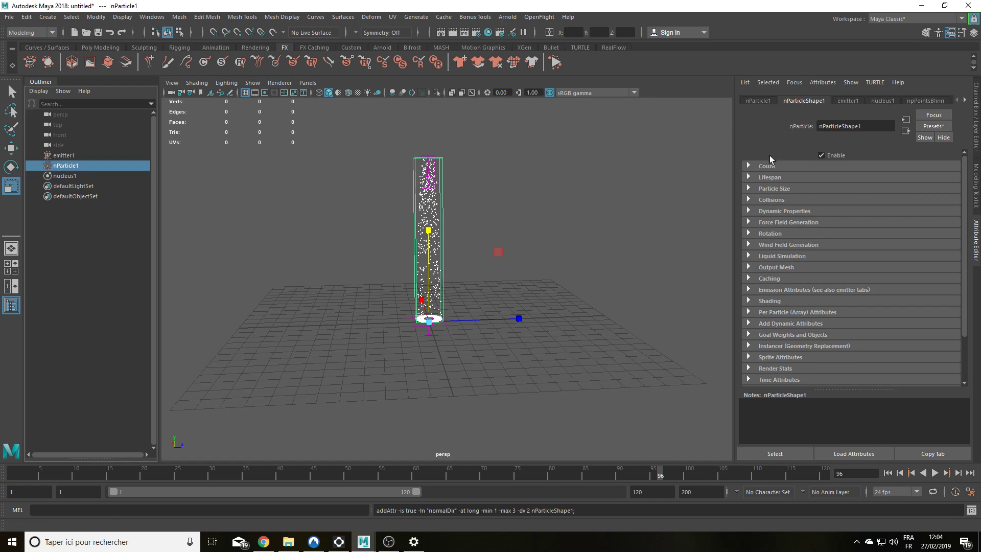
left_click(766, 189)
double_click(825, 199)
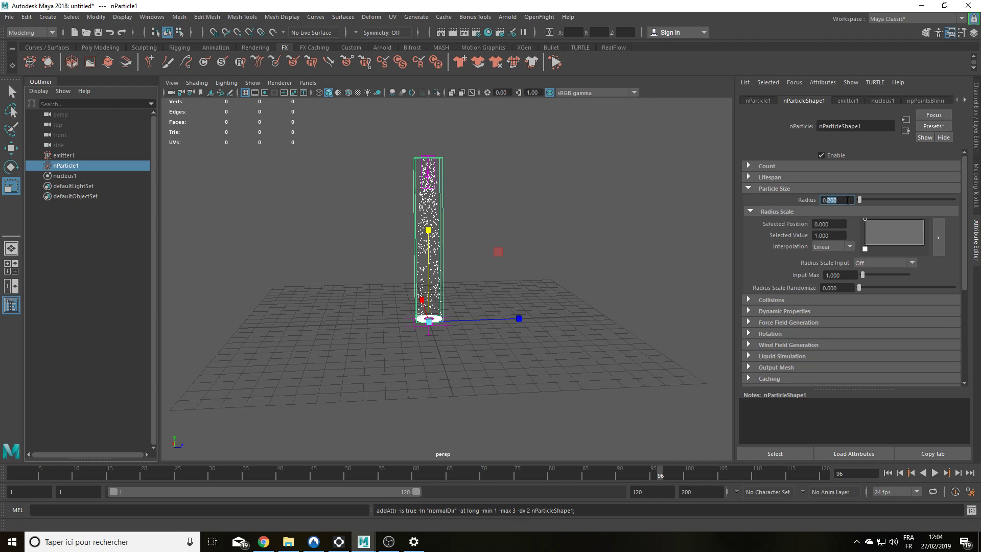
key("Return")
- Drive the particle radius scale by Randomized ID and set Radius Scale Randomize to 0.05
left_click(893, 265)
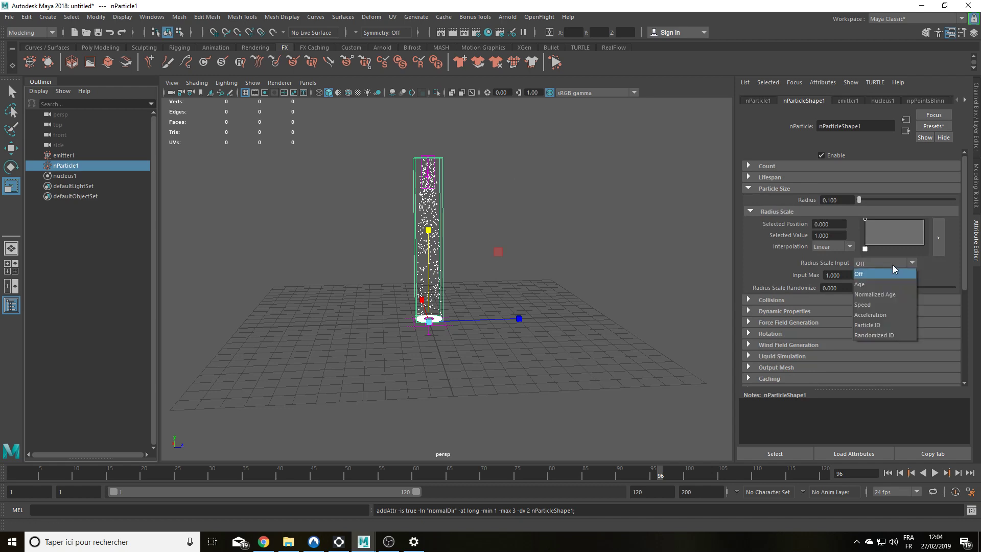
left_click(882, 335)
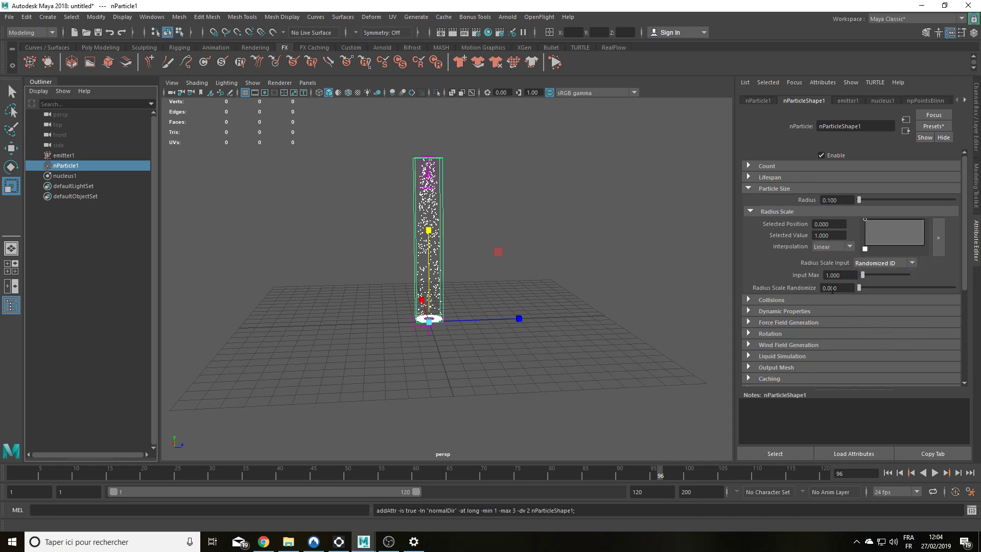
left_click(844, 288)
type("5")
key("Return")
- Play the simulation to check how the particles fall with the randomized radius scale, and stop it
left_click(934, 473)
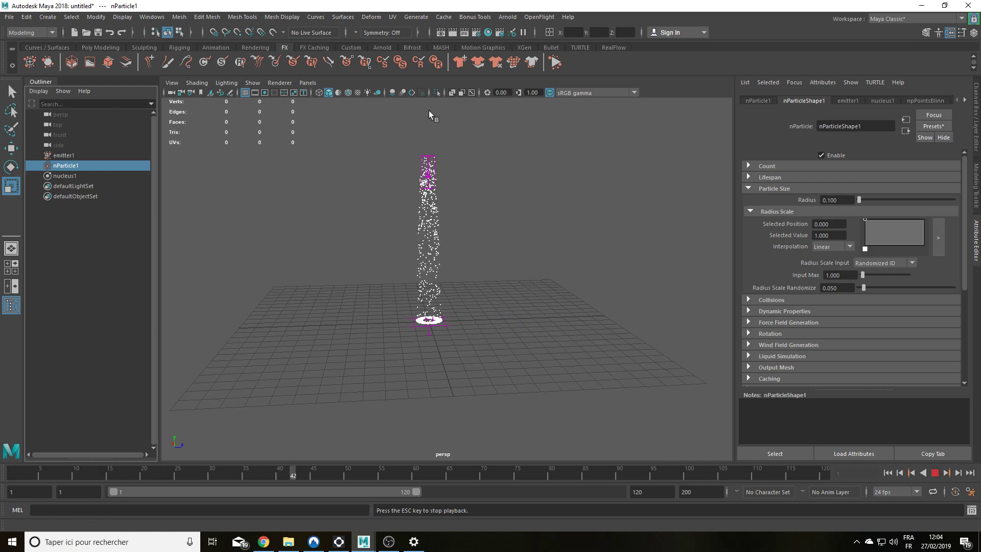
scroll(443, 267, "up", 4)
scroll(460, 267, "down", 2)
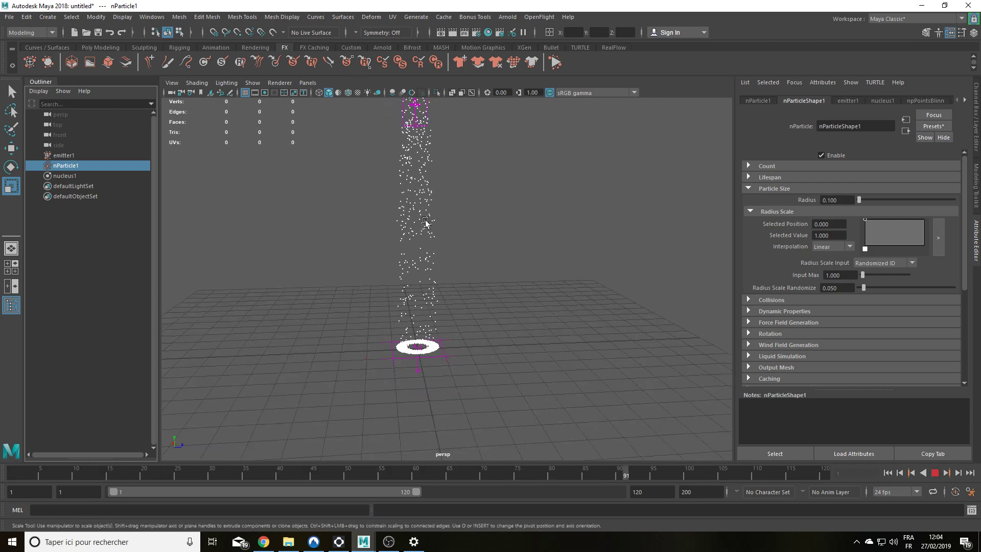
middle_click_drag(462, 218, 473, 271, "alt")
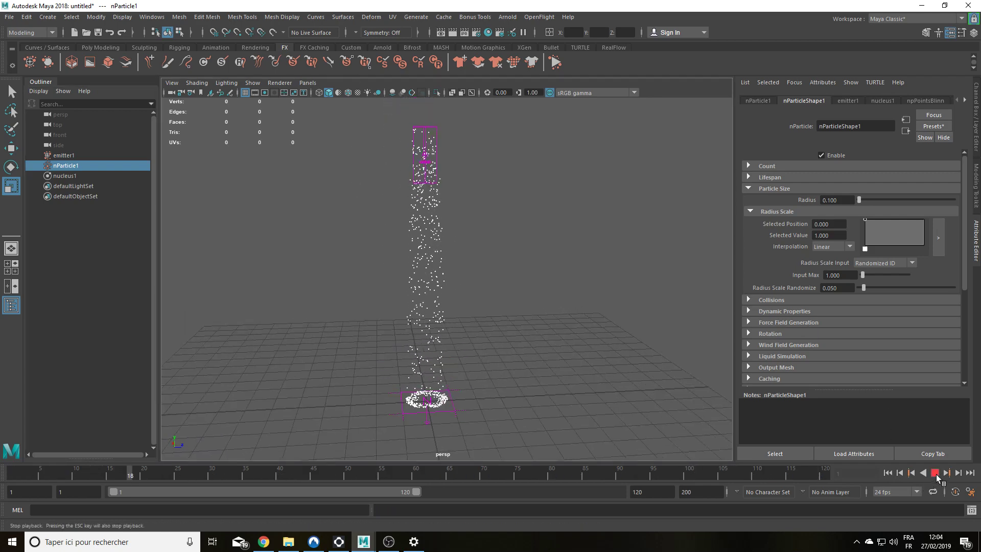
left_click(935, 473)
- Set the Particle Render Type of nParticle1 to Spheres in its shading settings
scroll(827, 255, "down", 3)
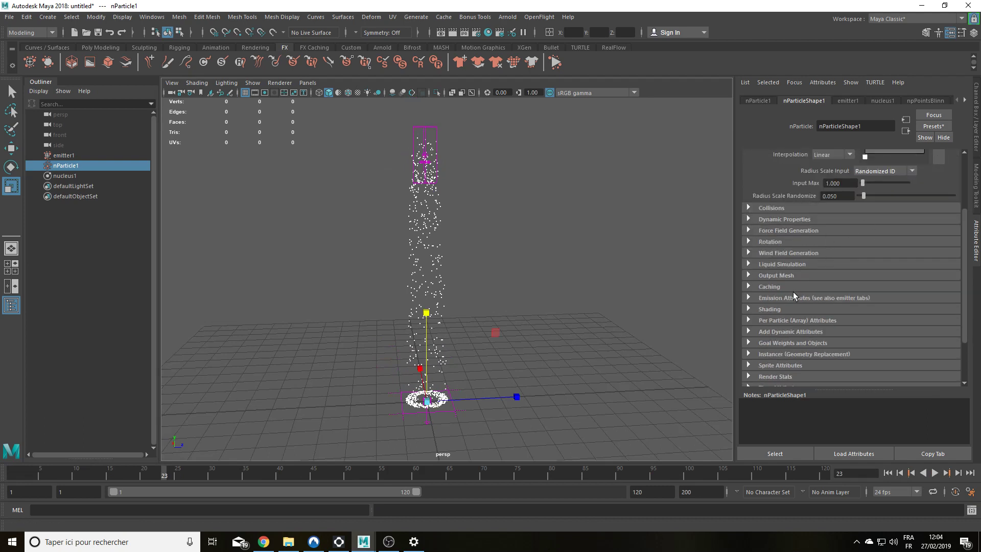
left_click(781, 310)
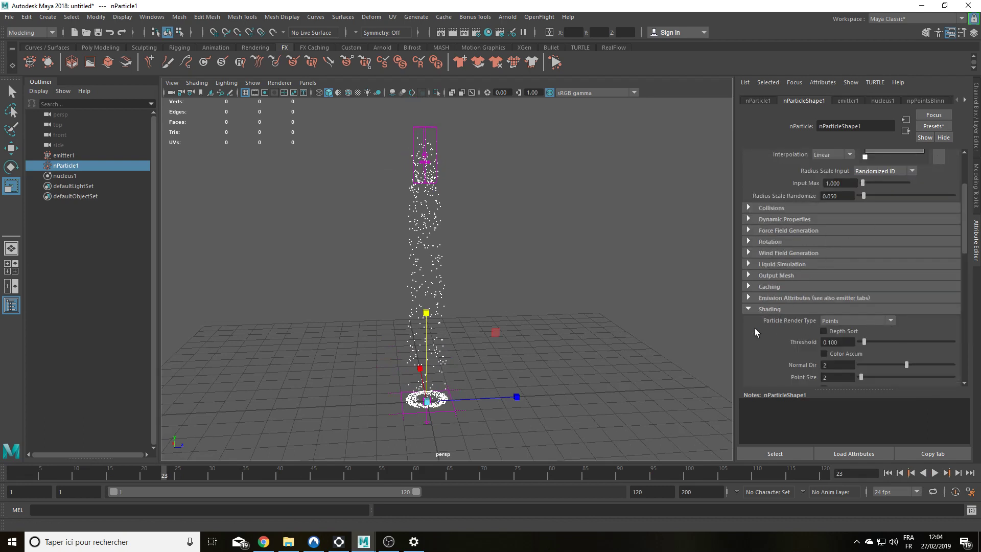
left_click(852, 321)
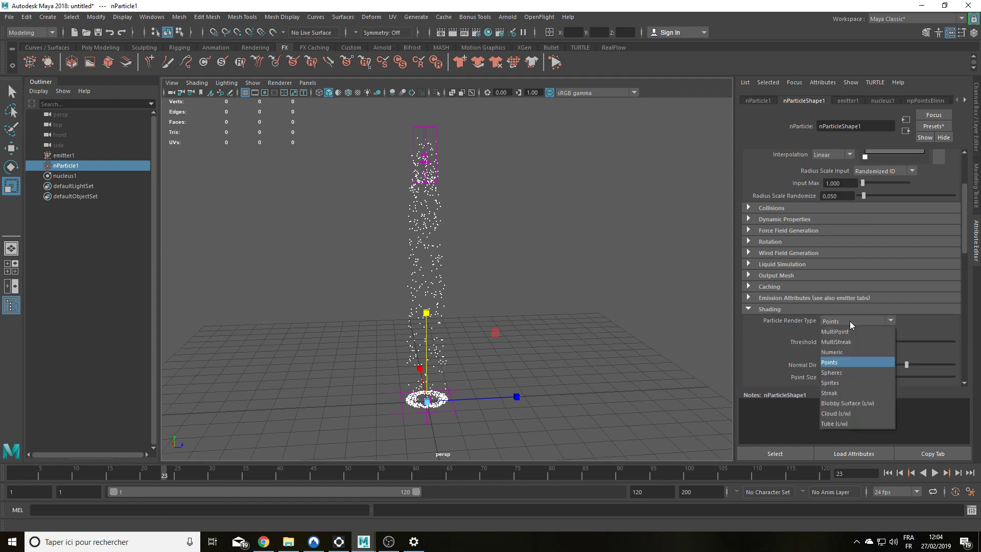
left_click(848, 373)
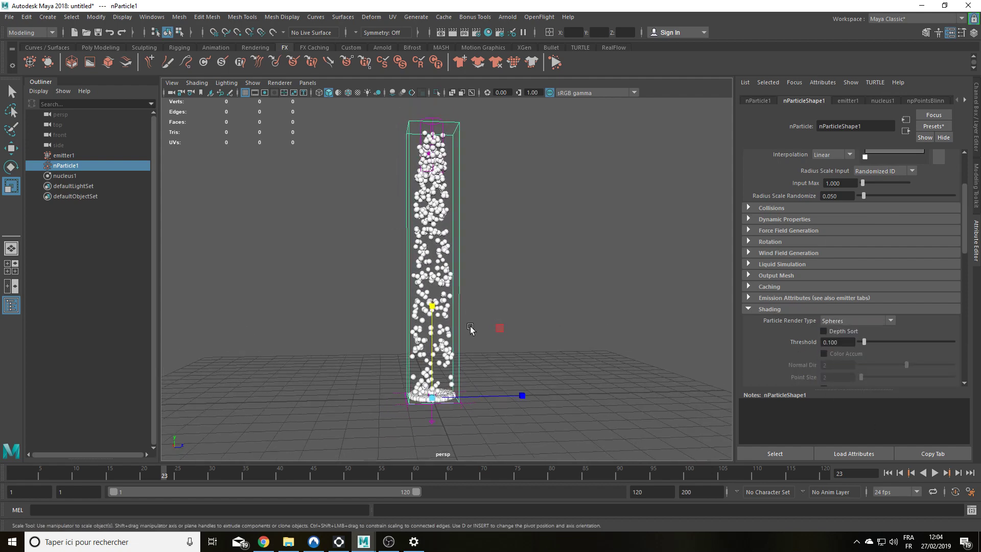
- Play the simulation with sphere rendering, stop it, and examine how the particles gather on the ground up close
left_click(935, 473)
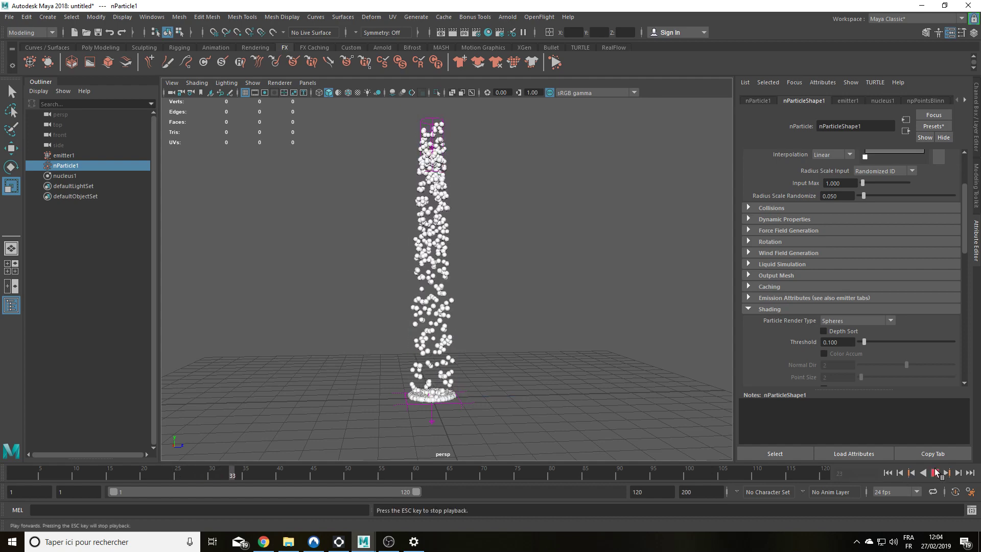
left_click(935, 472)
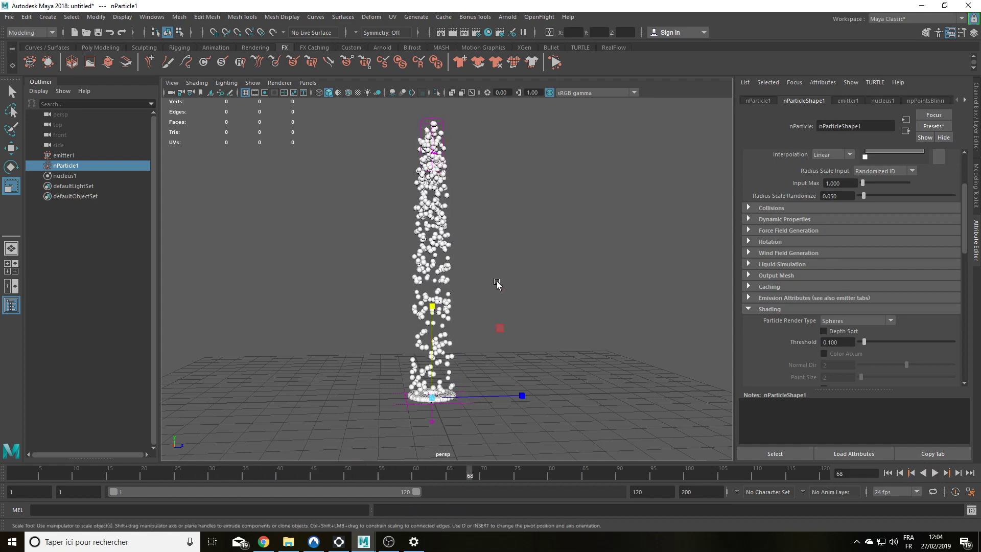
middle_click_drag(498, 281, 517, 200, "alt")
left_click_drag(526, 189, 535, 370, "alt")
left_click_drag(451, 381, 448, 347, "alt")
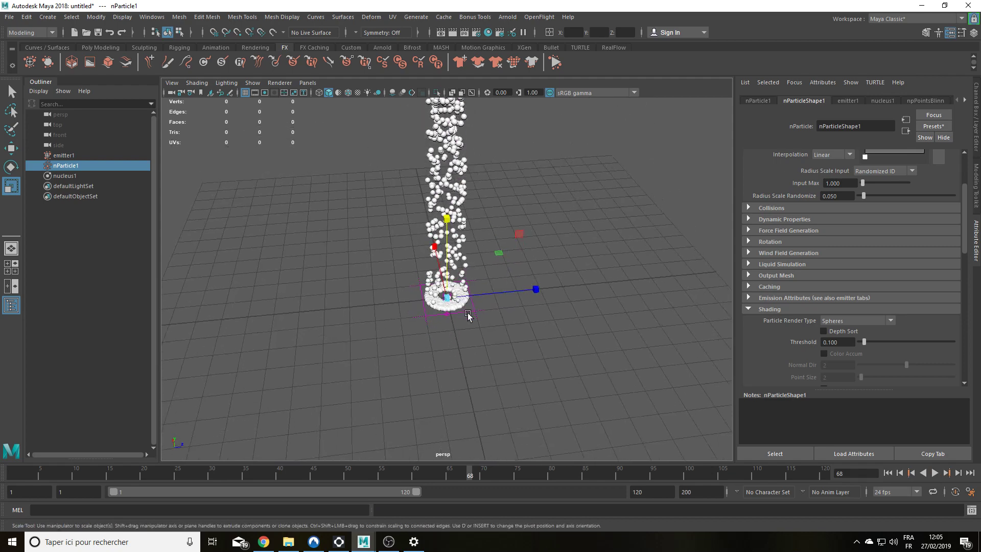
scroll(469, 318, "up", 3)
- Enable Self Collide in the collision settings of nParticle1
scroll(880, 339, "up", 4)
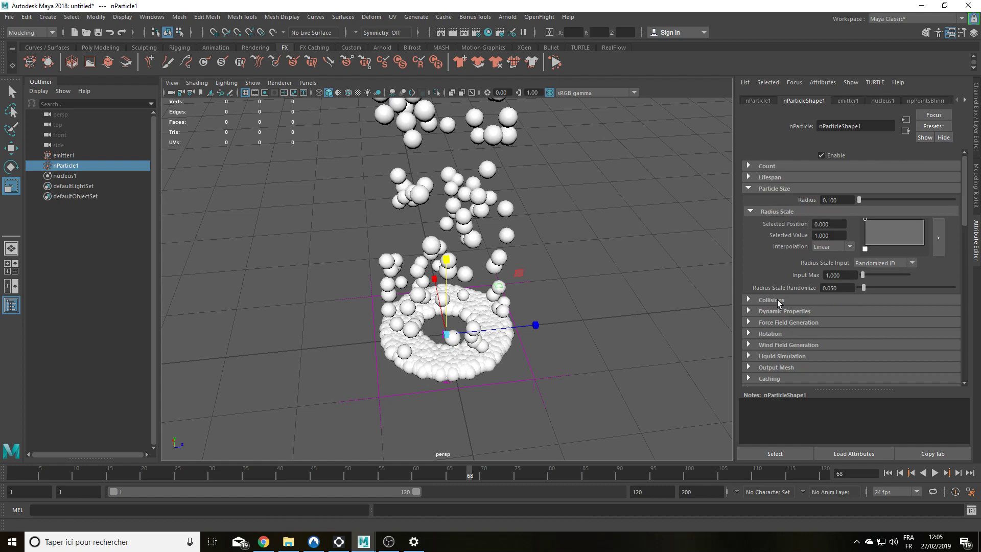
left_click(778, 302)
scroll(785, 263, "down", 3)
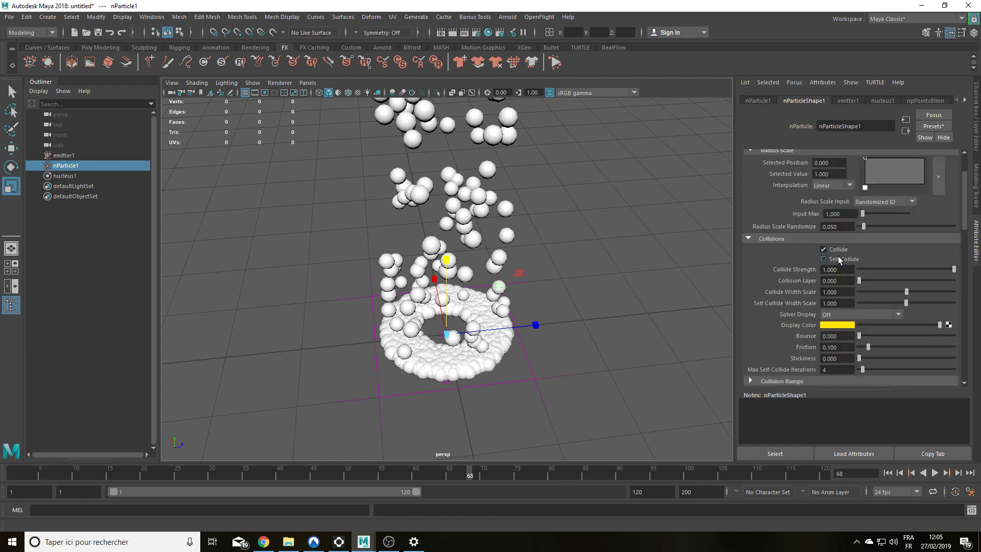
- Replay the simulation from the first frame with self-collision, stop it, and inspect the particle pile
left_click(887, 473)
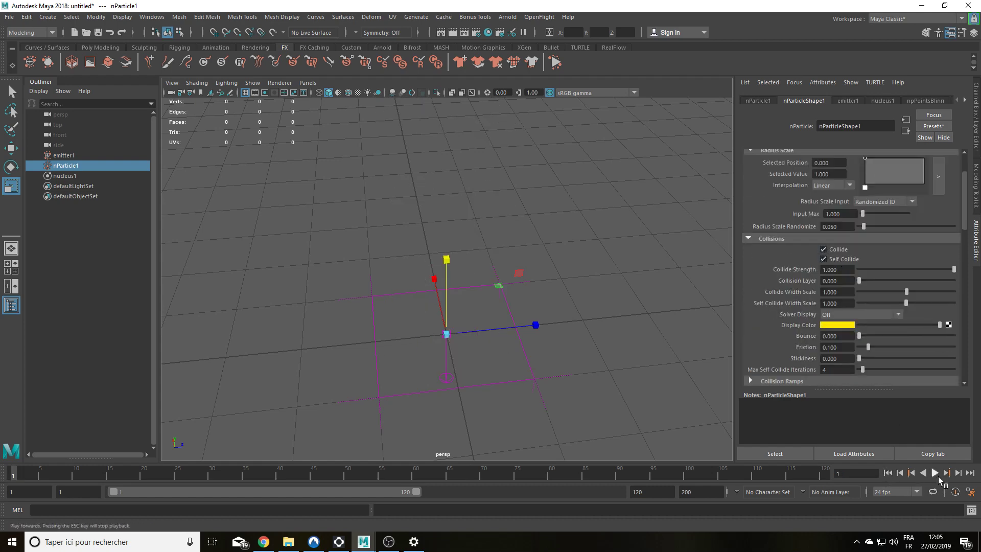
left_click(934, 473)
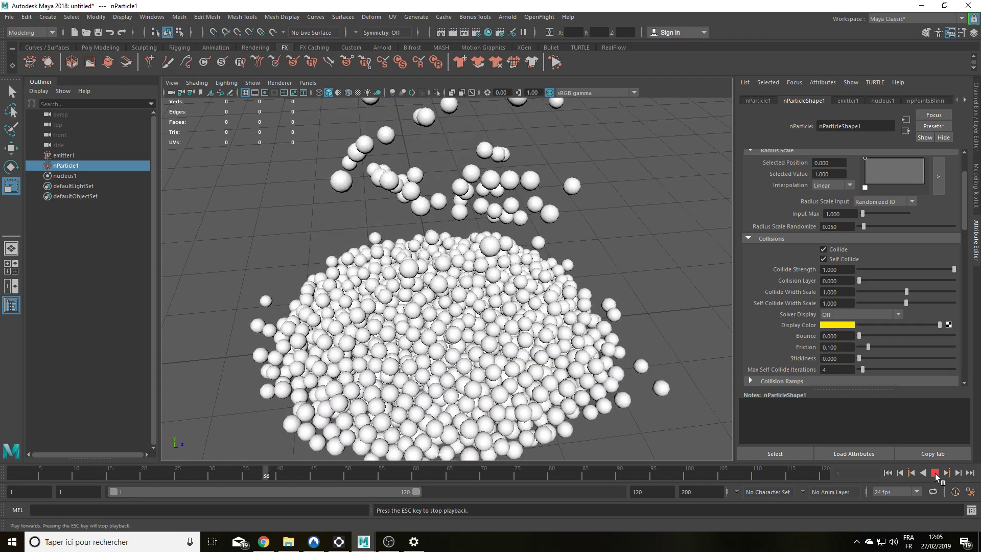
key("Escape")
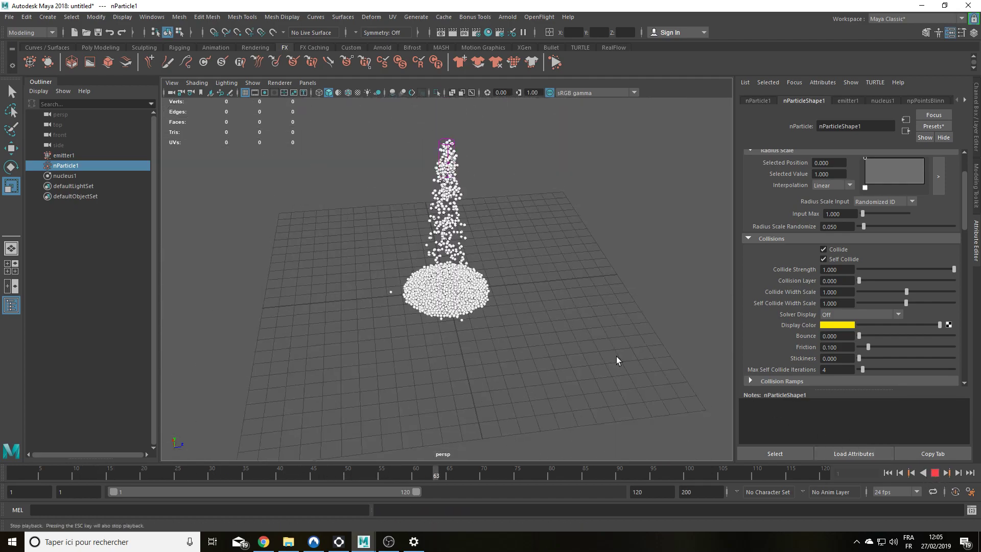
left_click_drag(562, 368, 558, 314, "alt")
middle_click_drag(557, 314, 541, 383, "alt")
left_click_drag(542, 383, 541, 356, "alt")
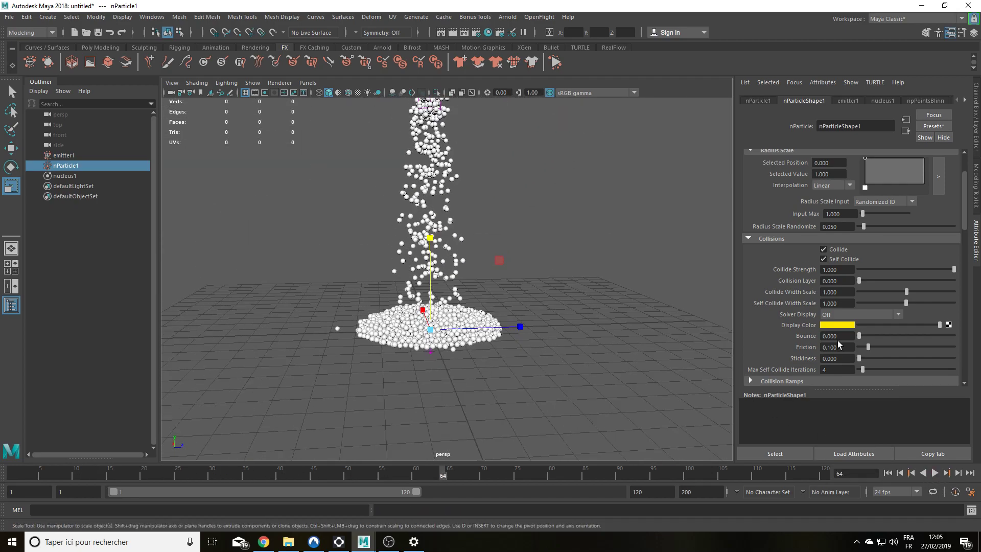
- Set the Friction of nParticle1 to 0.6 and its Stickiness to 1
left_click(842, 350)
type(".6")
key("Return")
left_click(830, 358)
type("1")
key("Return")
- Set the Self Collide Width Scale of nParticle1 to 0.6
scroll(475, 315, "up", 4)
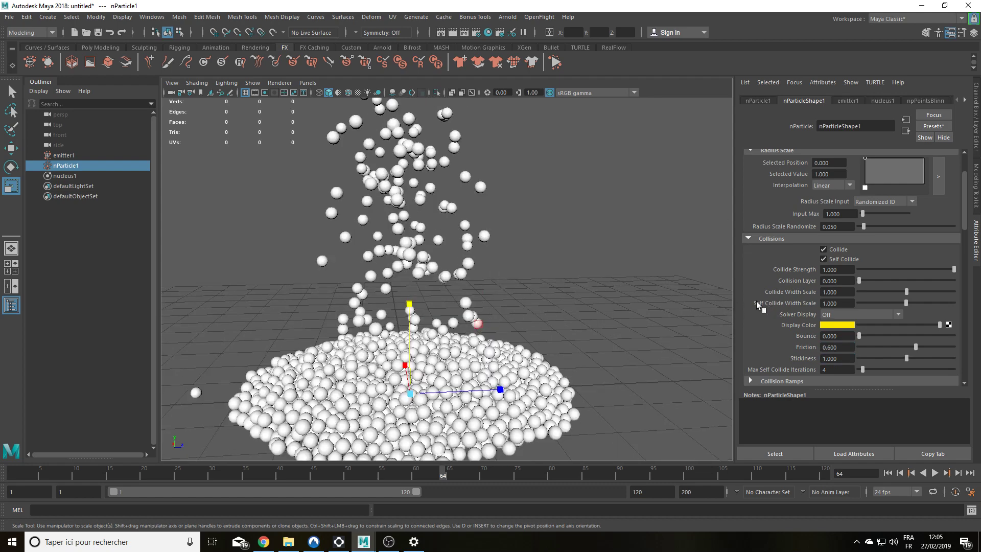
left_click(831, 301)
type(".")
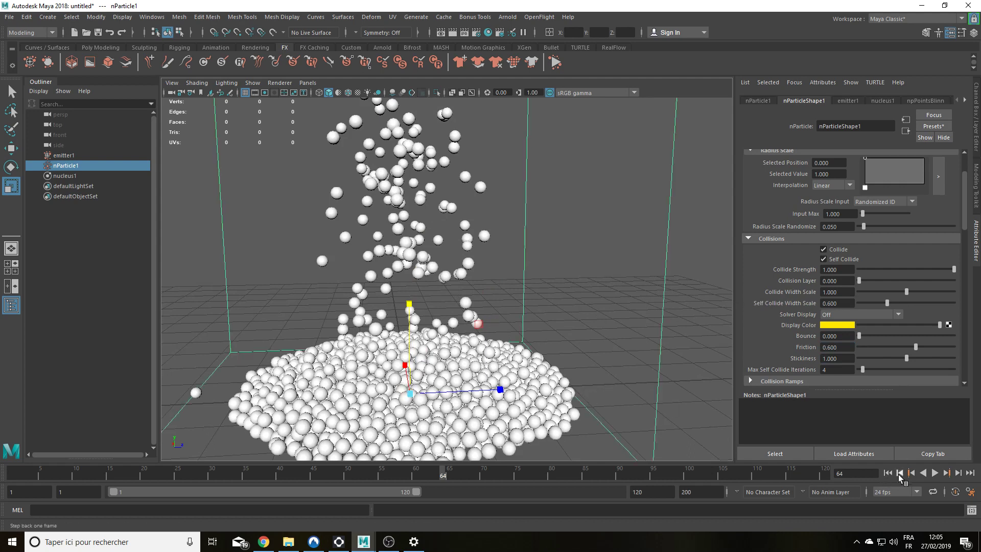
- Replay the simulation from the first frame, stop it, and inspect the pile formed with the new collision values
left_click(887, 472)
left_click(934, 473)
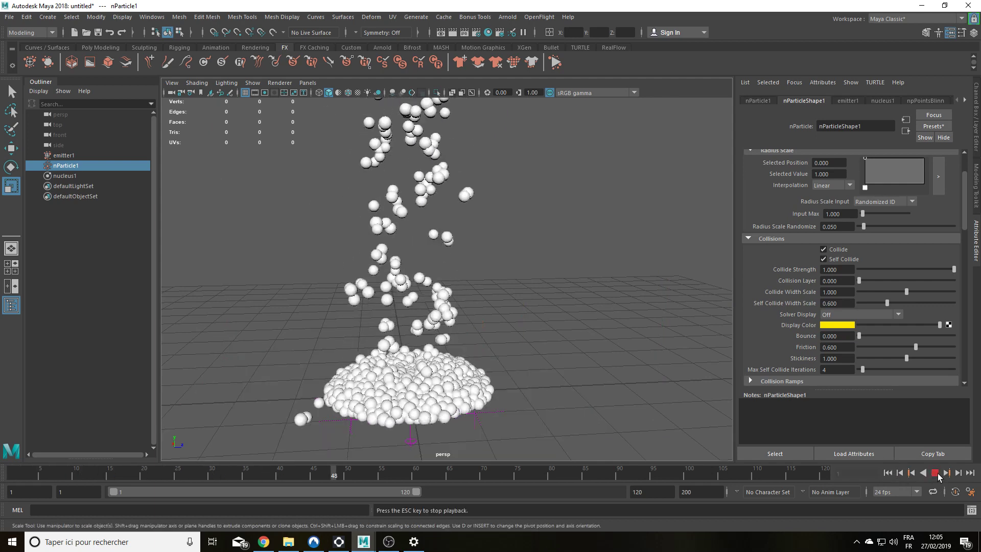
left_click(934, 475)
scroll(499, 233, "down", 5)
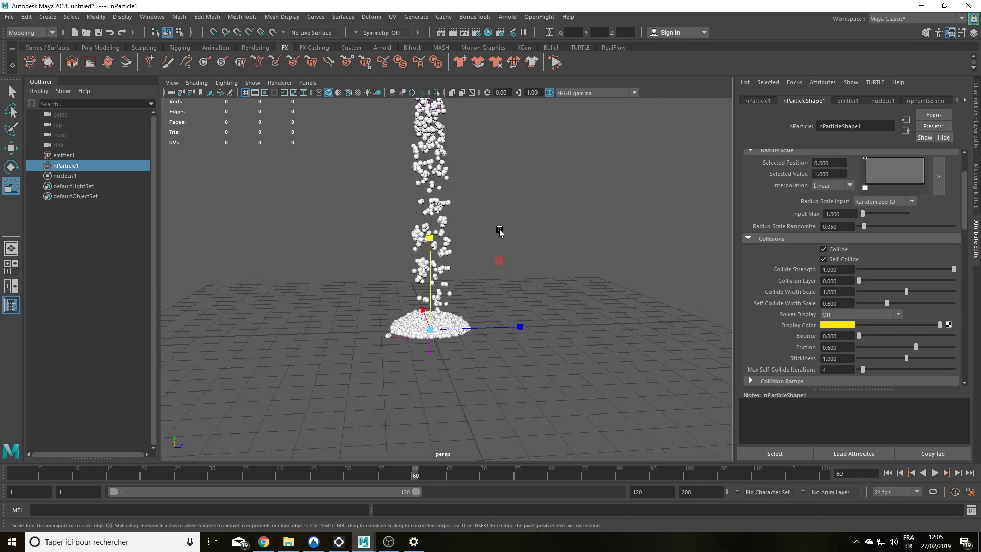
middle_click_drag(516, 233, 532, 307, "alt")
mouse_move(534, 308)
left_mouse_down("alt")
mouse_move(536, 293)
mouse_move(532, 315)
left_mouse_up("alt")
middle_click_drag(532, 315, 545, 276, "alt")
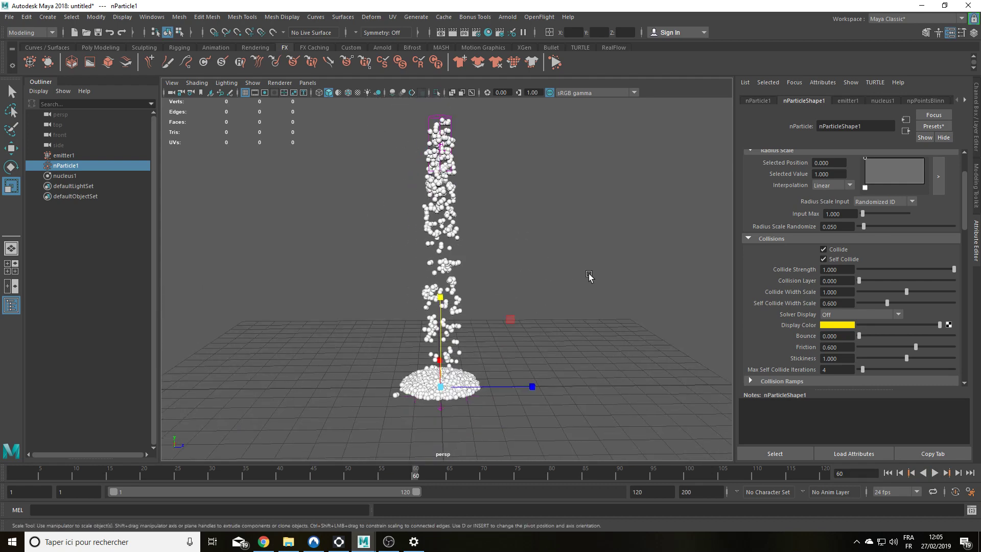
left_click_drag(588, 276, 565, 278, "alt")
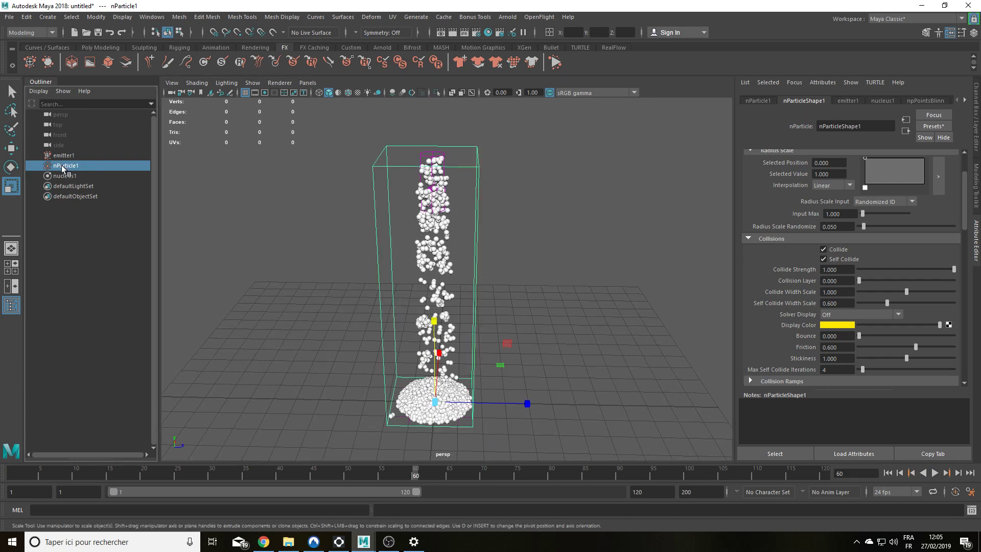
- Switch to the FX menu set and create a Component to Component nConstraint on nParticle1
left_click(30, 33)
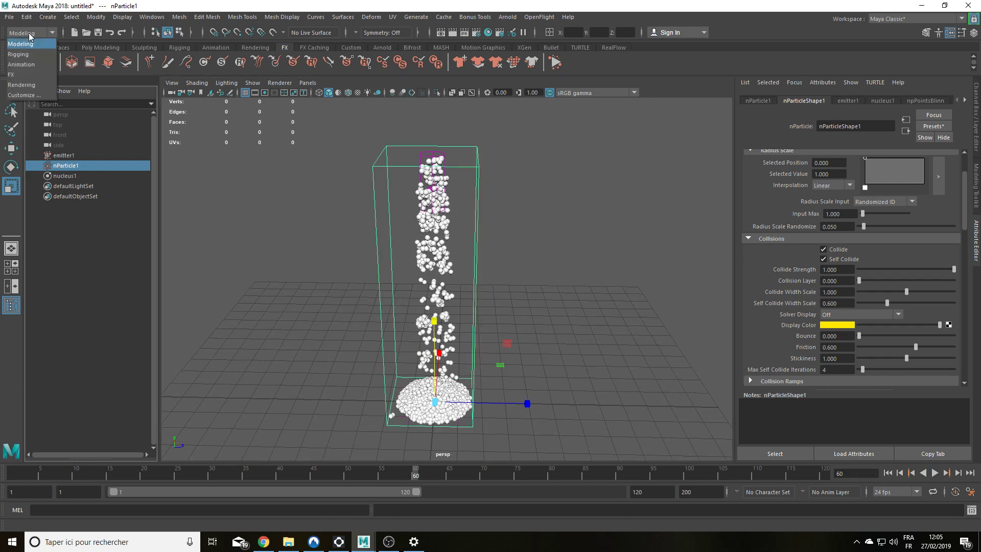
left_click(24, 76)
left_click(291, 17)
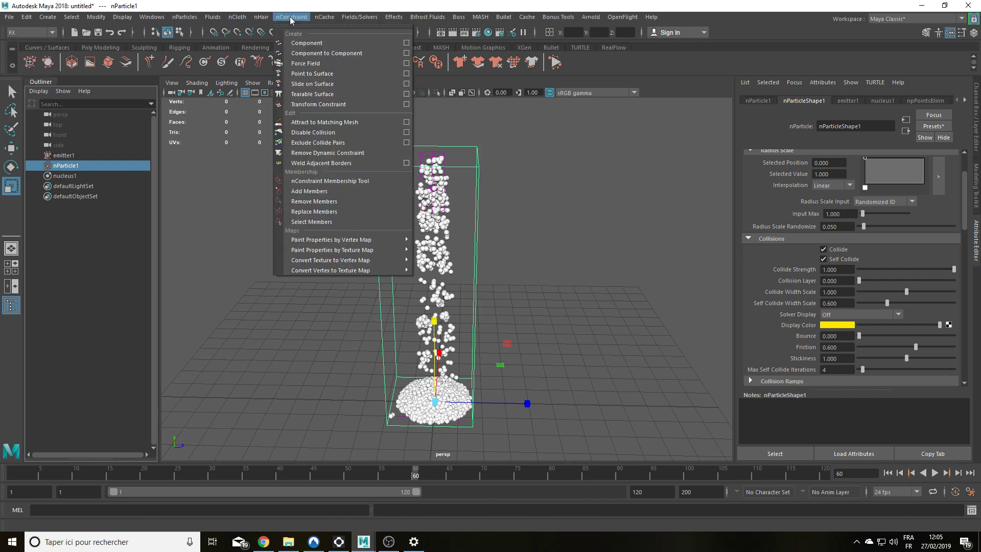
left_click(323, 53)
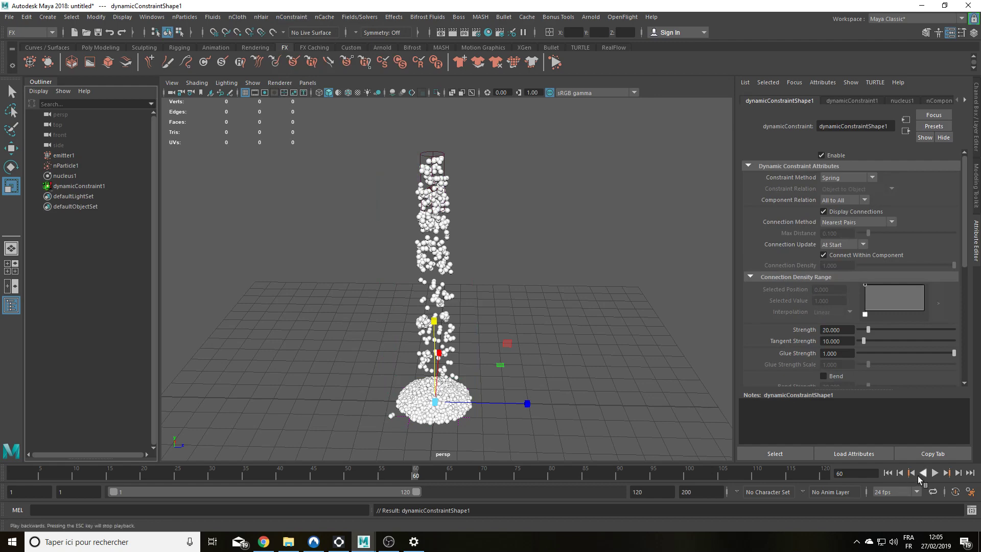
- Rewind and play the first frames of the simulation with the dynamic constraint applied, and stop it
left_click(884, 474)
left_click(933, 474)
left_click(934, 474)
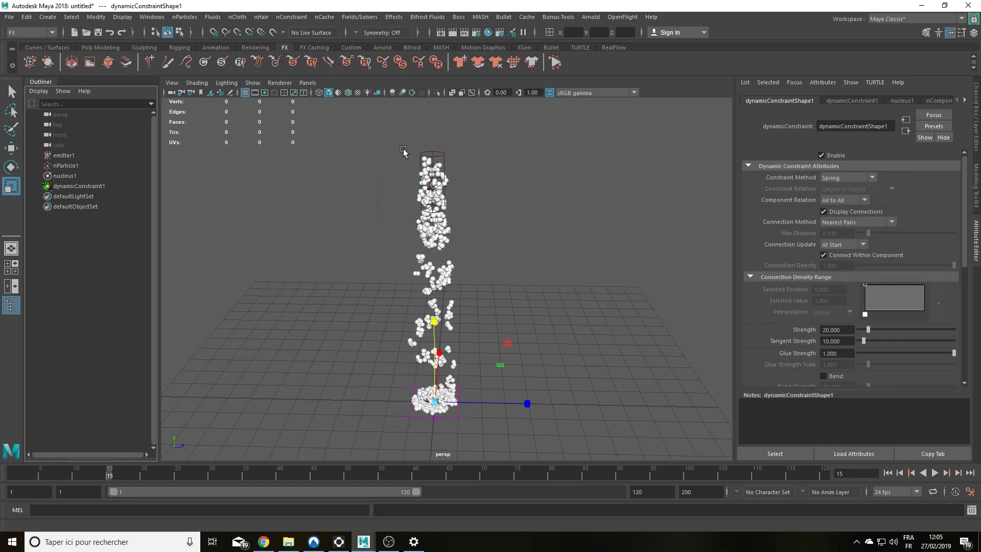
- Temporarily hide nParticle1 to examine the dynamic constraint's connections between the particles, and show it again
middle_click_drag(407, 148, 454, 248, "alt")
left_click(65, 165)
key("ctrl+h")
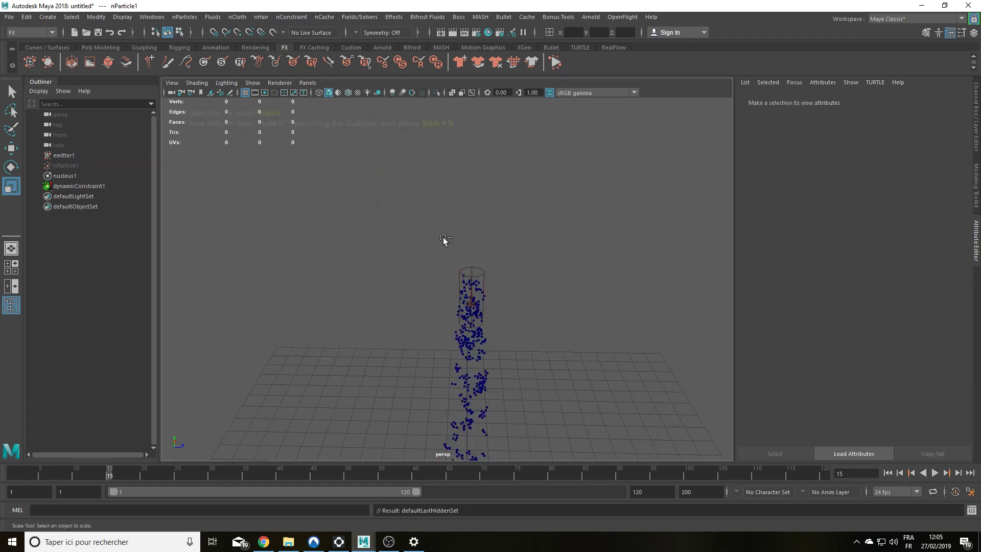
left_click_drag(499, 339, 464, 256, "alt")
scroll(462, 254, "up", 4)
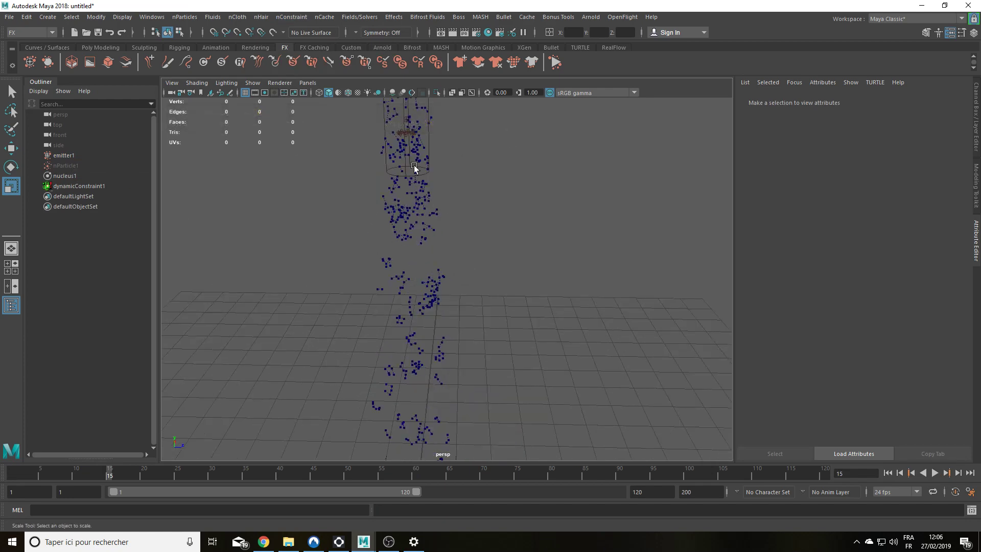
left_click(65, 166)
key("shift+h")
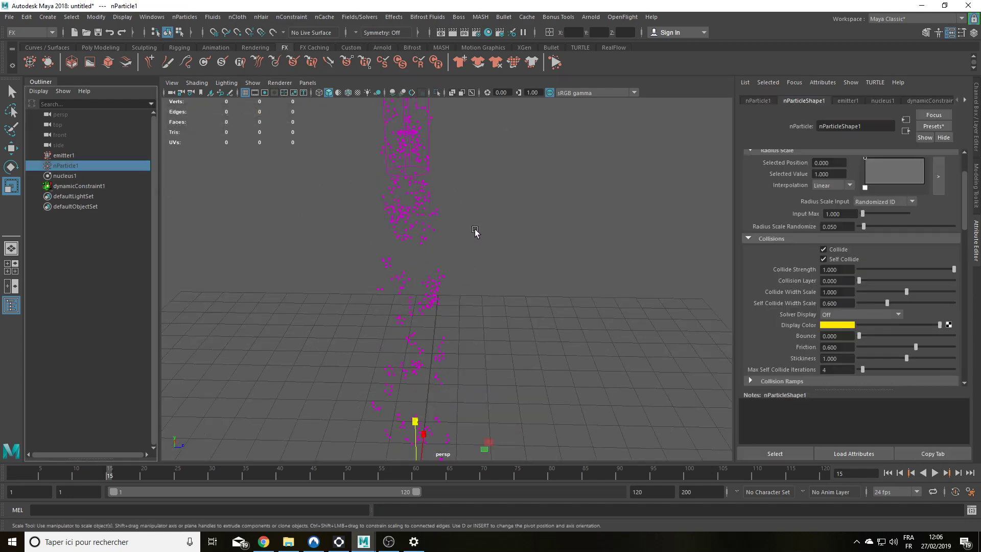
key("shift+h")
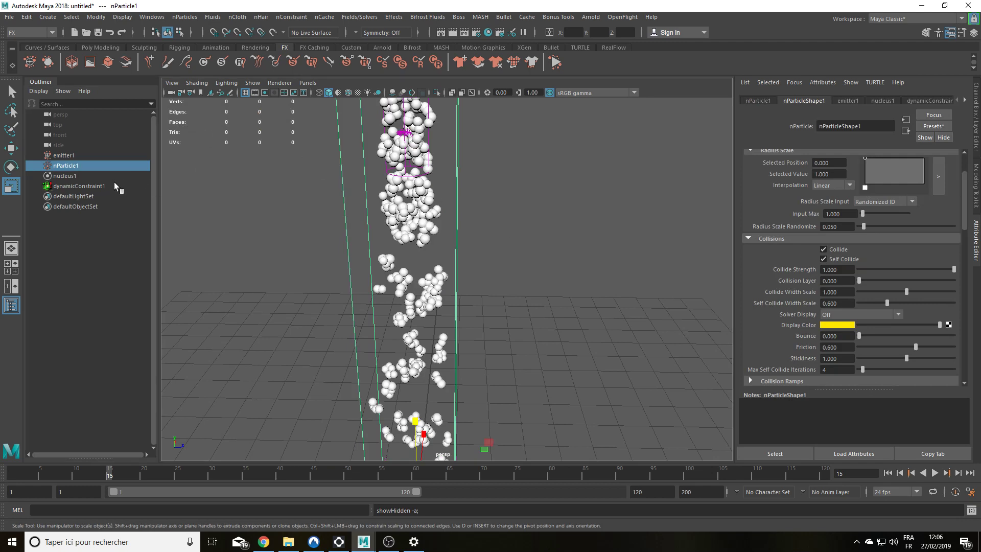
- Set the Connection Method of dynamicConstraint1 to Within Max Distance with a Max Distance of 0.5
left_click(88, 187)
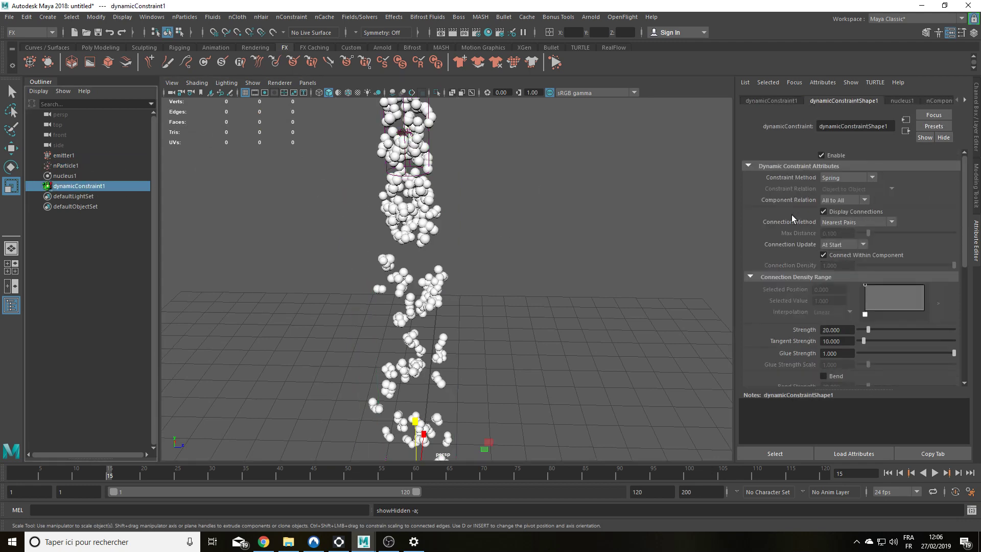
left_click(850, 223)
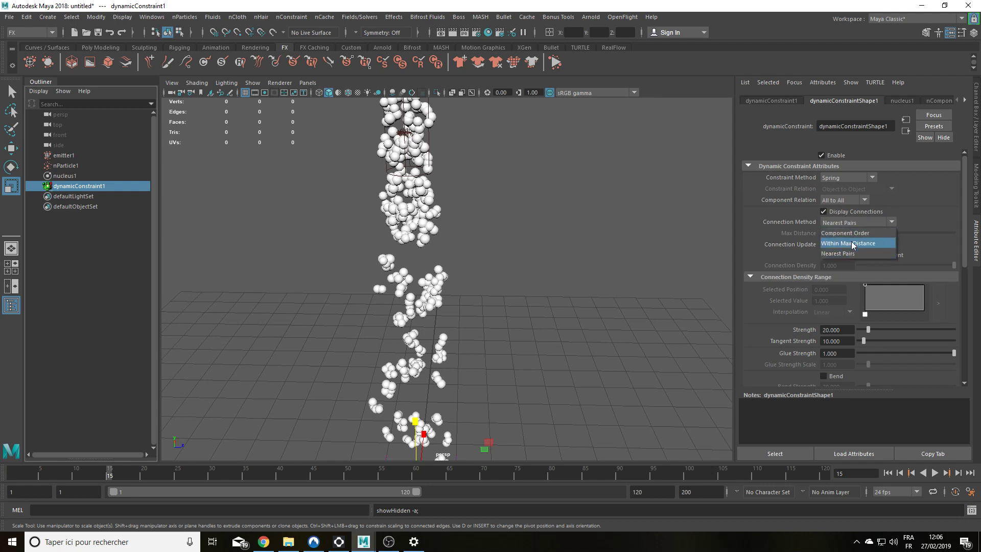
left_click(870, 245)
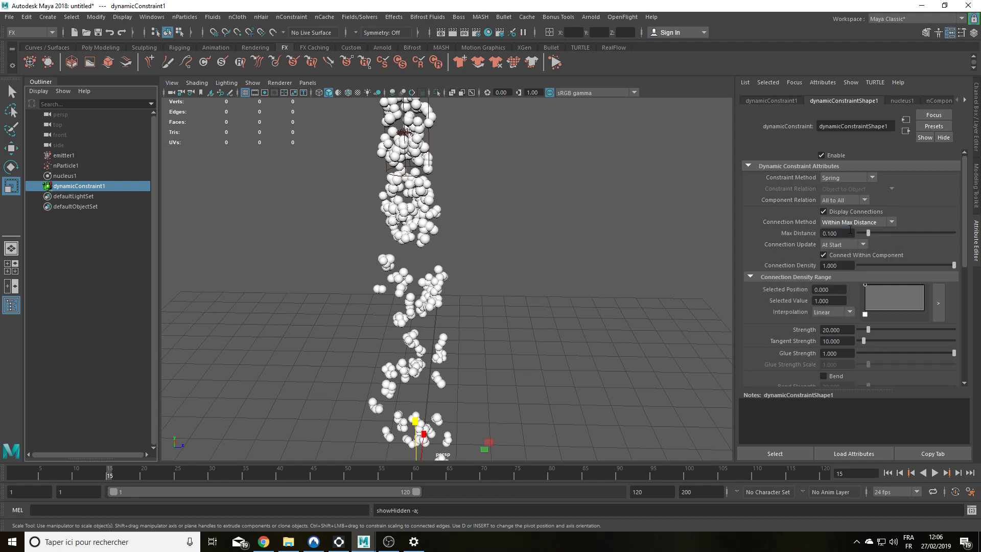
left_click(850, 233)
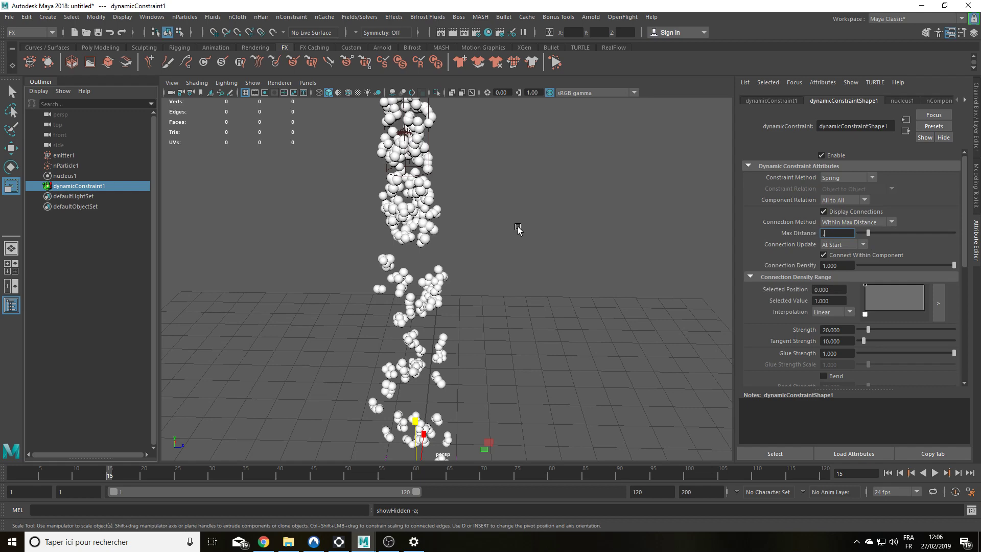
key("Return")
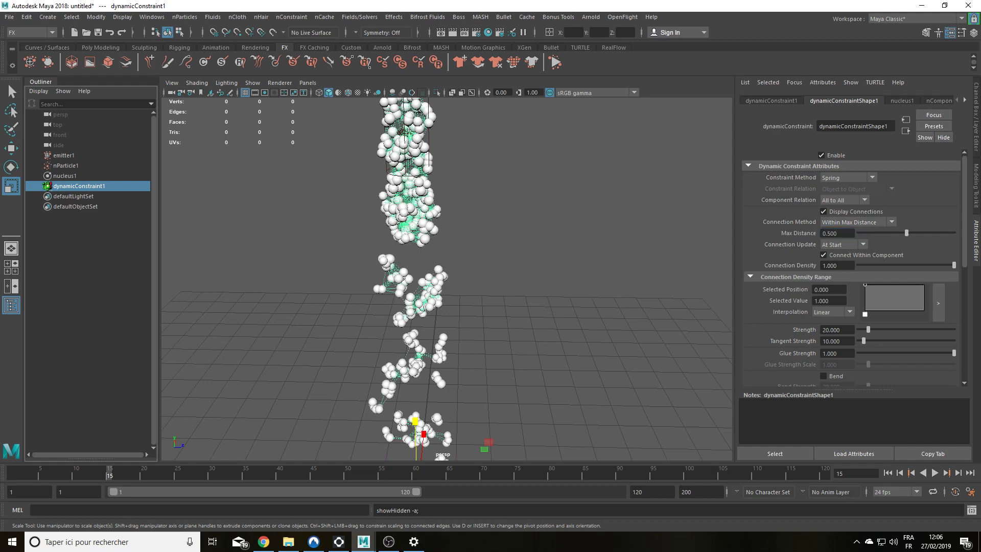
- Rewind and play the constrained particle simulation to frame 51, and examine the particle column and the pile at its base
left_click(888, 472)
left_click_drag(592, 327, 585, 312, "alt")
middle_click_drag(584, 312, 591, 357, "alt")
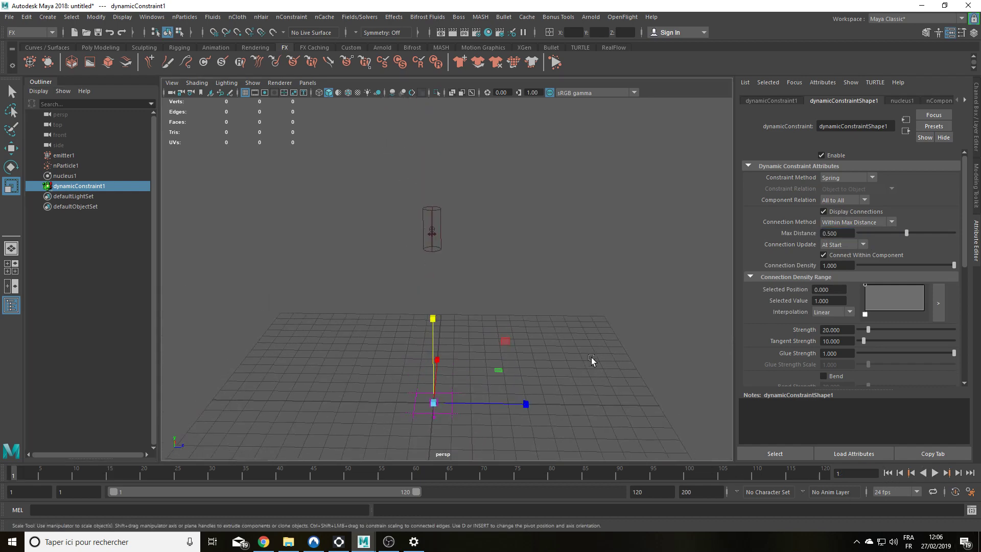
scroll(590, 357, "up", 2)
left_click(593, 357)
left_click_drag(594, 357, 566, 341, "alt")
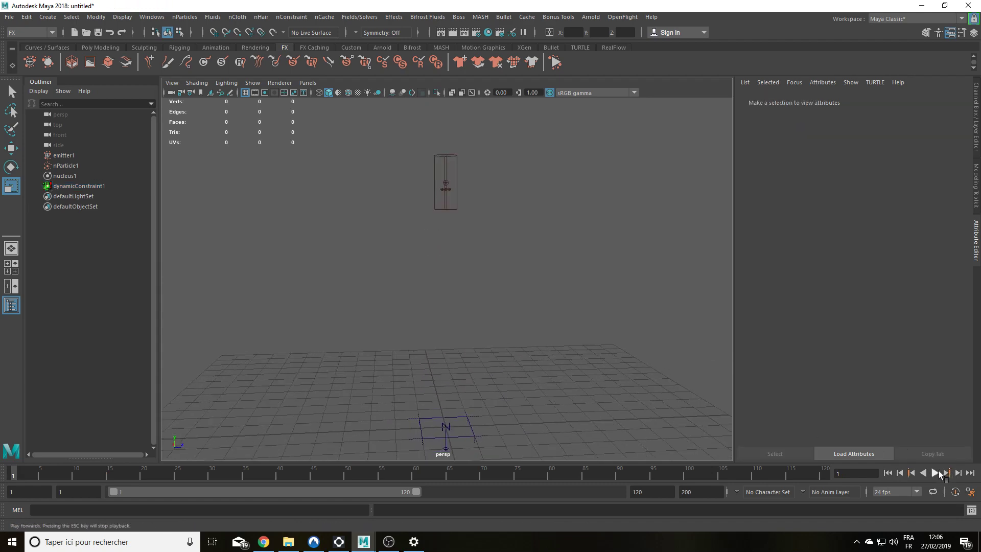
left_click(934, 473)
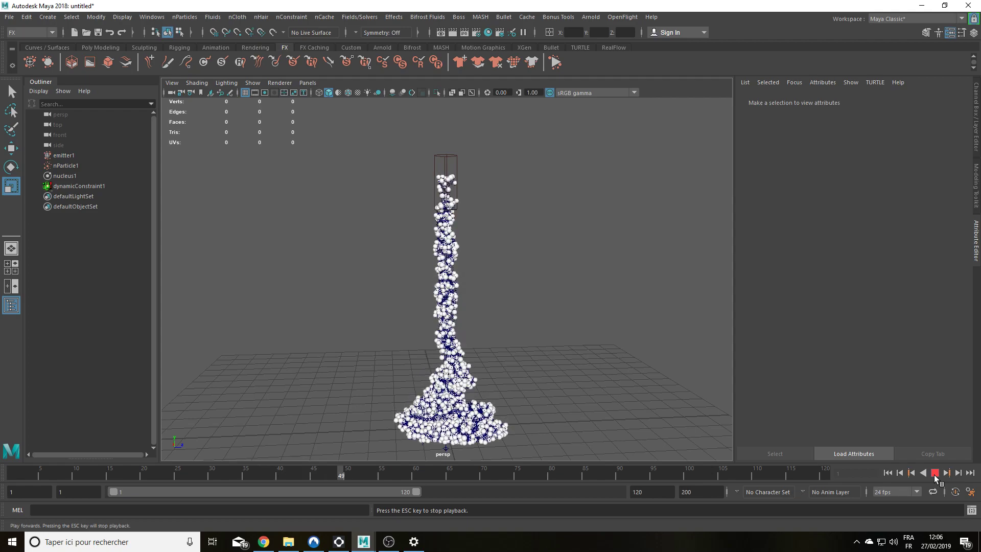
left_click(934, 472)
left_click_drag(504, 400, 482, 333, "alt")
right_click_drag(483, 333, 624, 349, "alt")
left_click_drag(623, 349, 581, 291, "alt")
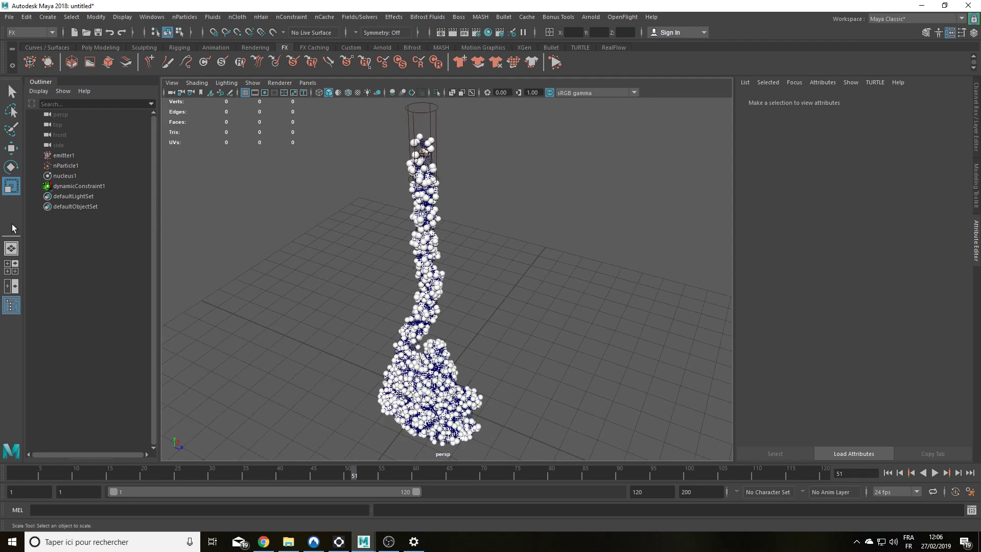
- Set the first color of nParticleShape1's Color ramp to dark brown with H 18.035, S 0.981 and V 0.165
left_click(65, 166)
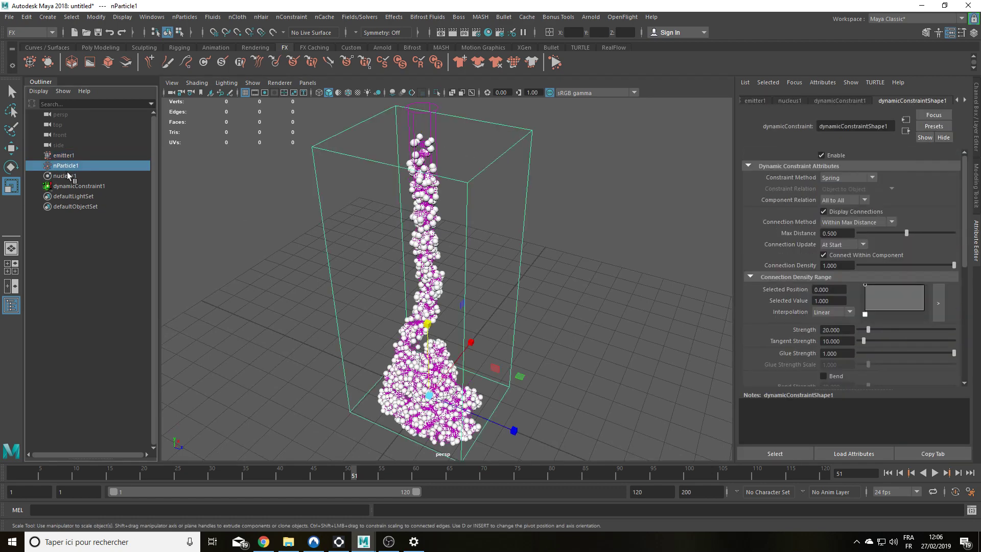
scroll(786, 226, "down", 3)
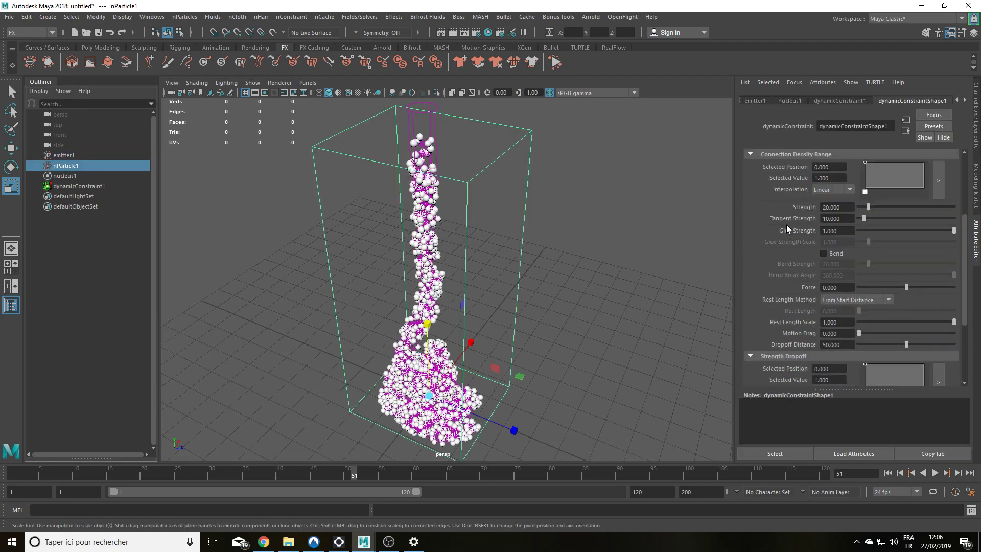
left_click(957, 103)
left_click(956, 101)
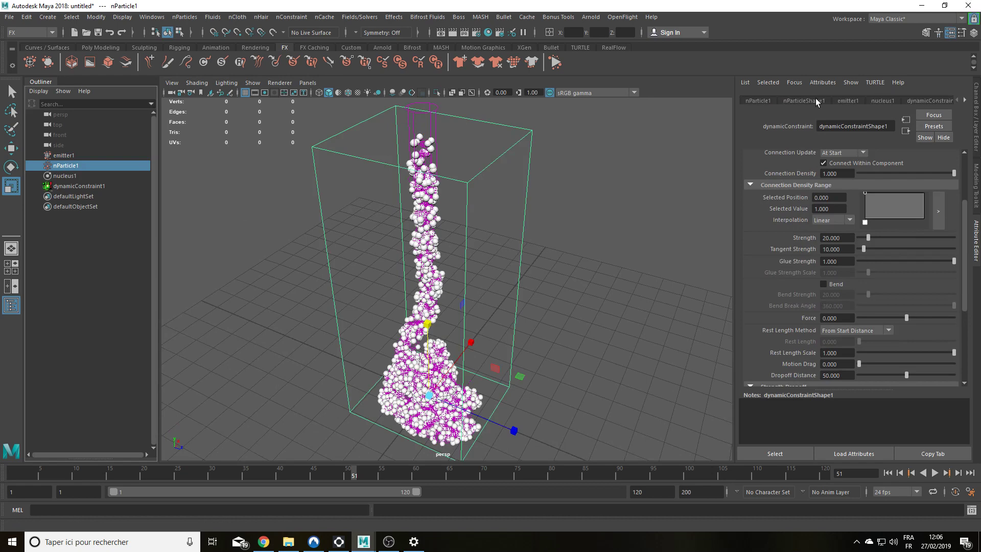
left_click(803, 101)
scroll(860, 197, "down", 5)
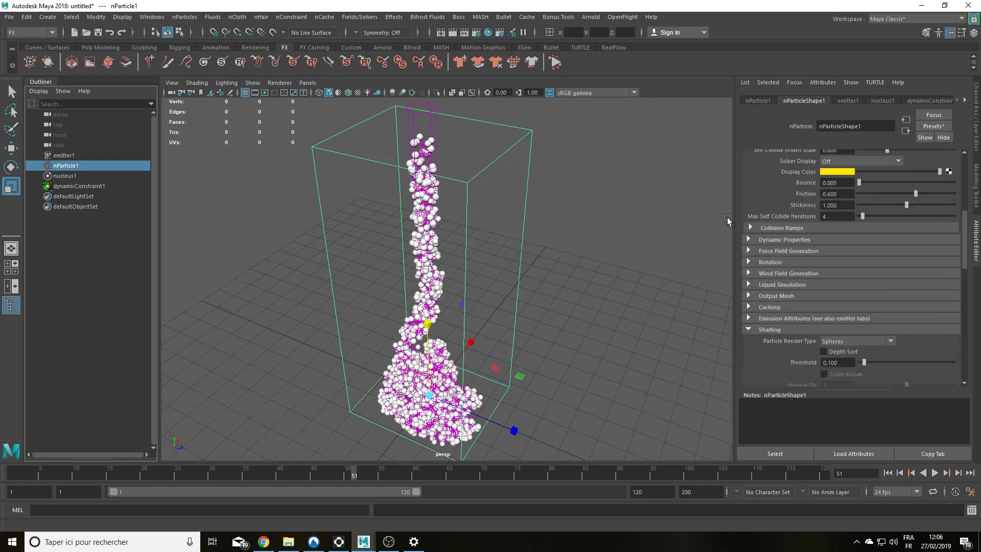
scroll(757, 242, "down", 3)
scroll(595, 260, "down", 3)
scroll(797, 329, "down", 2)
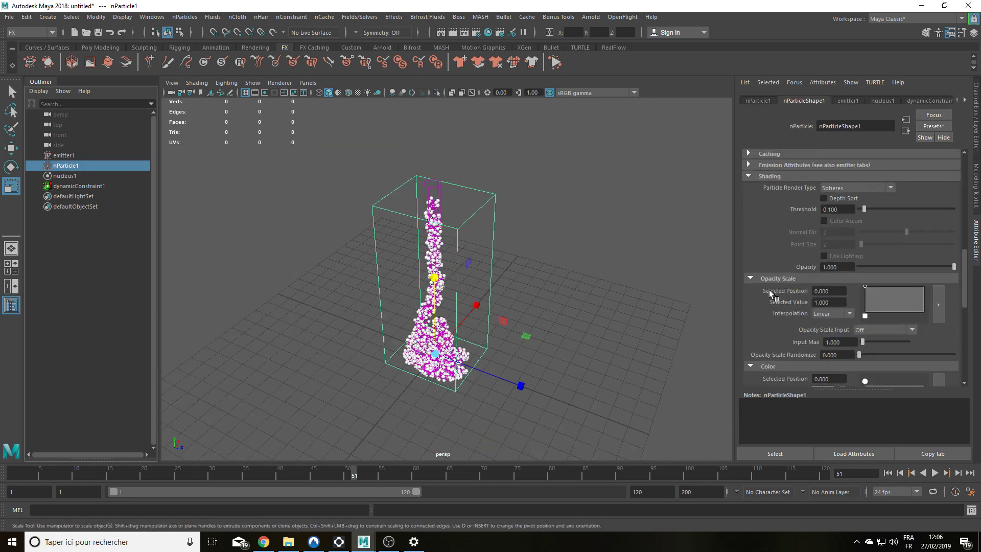
scroll(797, 330, "down", 2)
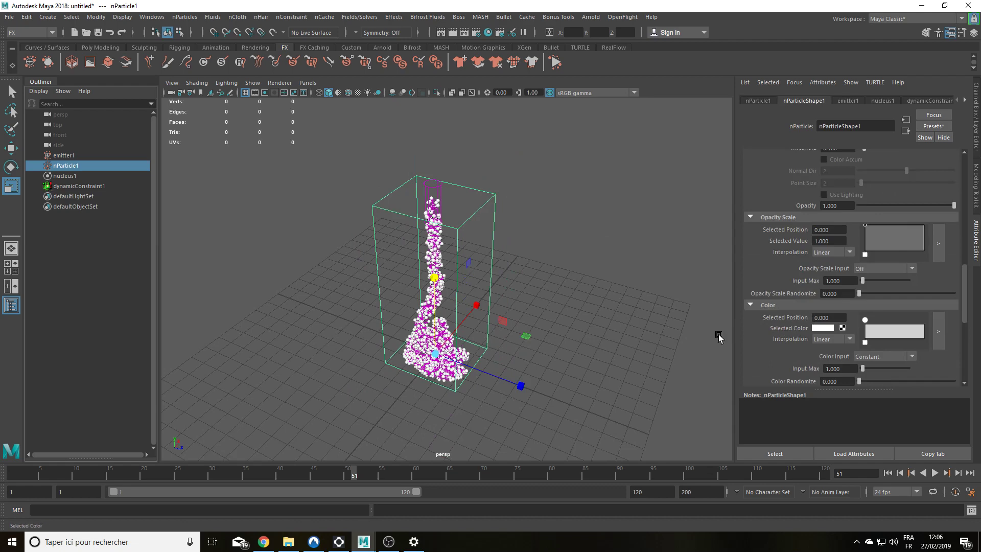
scroll(580, 356, "up", 3)
scroll(807, 310, "down", 2)
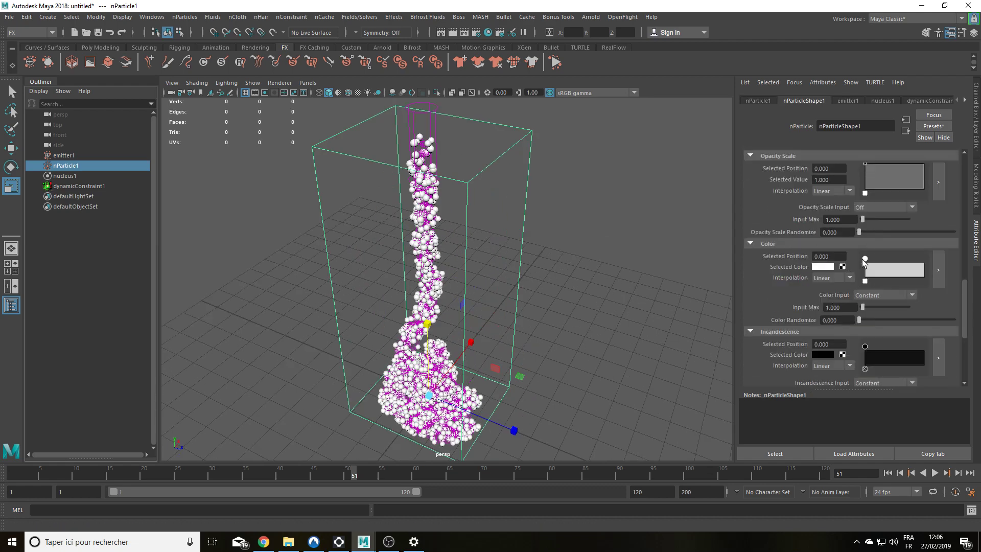
left_click(824, 267)
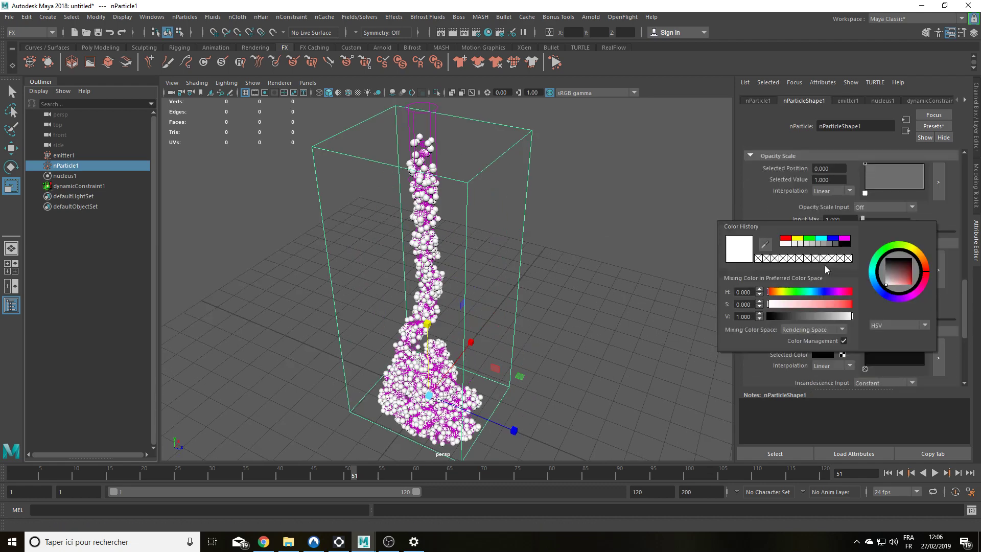
left_click(779, 293)
left_click(849, 303)
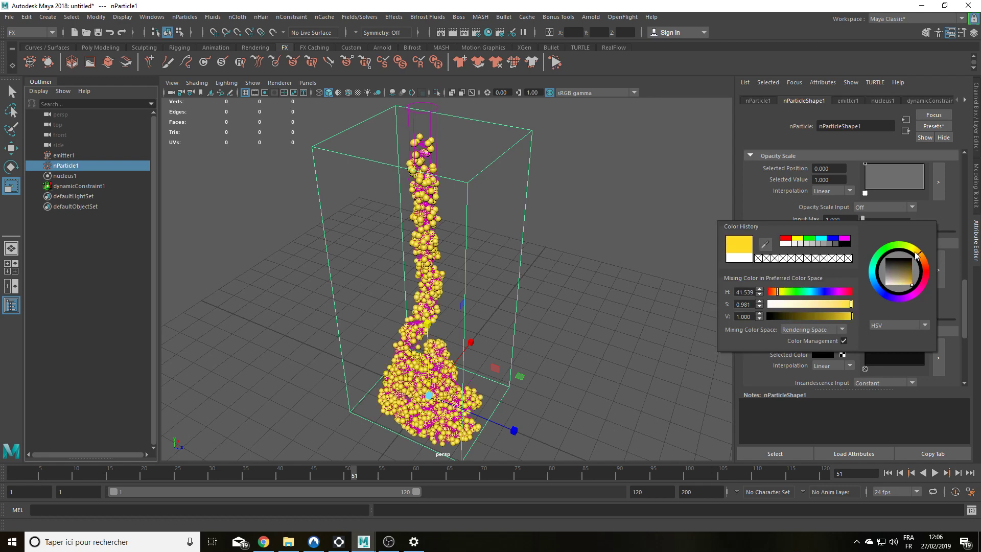
left_click_drag(916, 256, 924, 263)
left_click(809, 317)
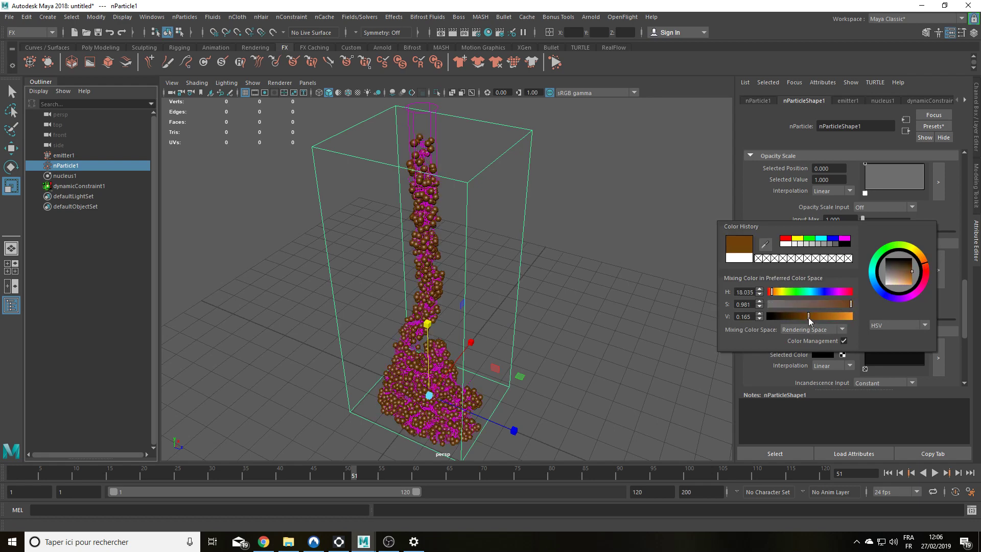
- Add a marker at position 0.983 of the Color ramp and make it golden with H 33.605, S 0.981 and V 0.551
left_click(923, 271)
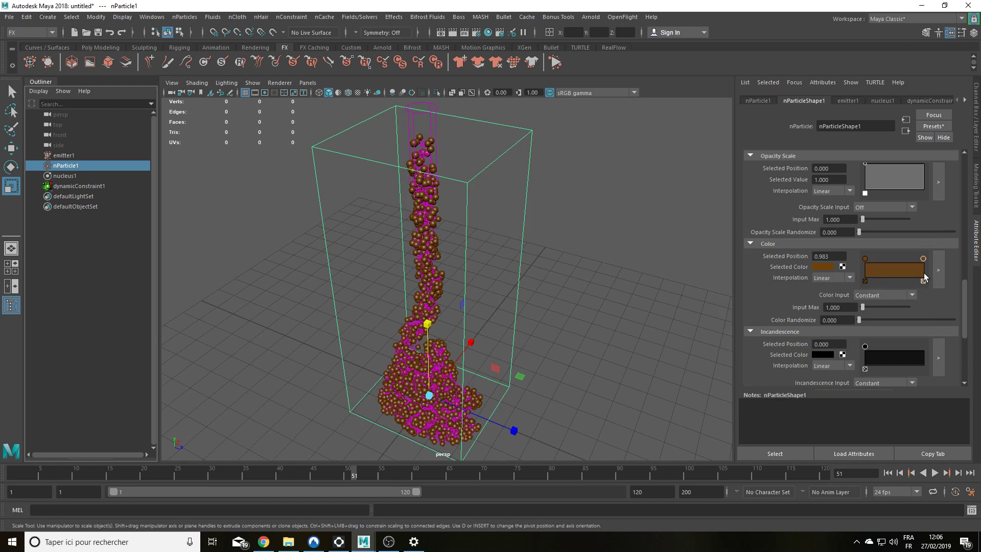
left_click(823, 267)
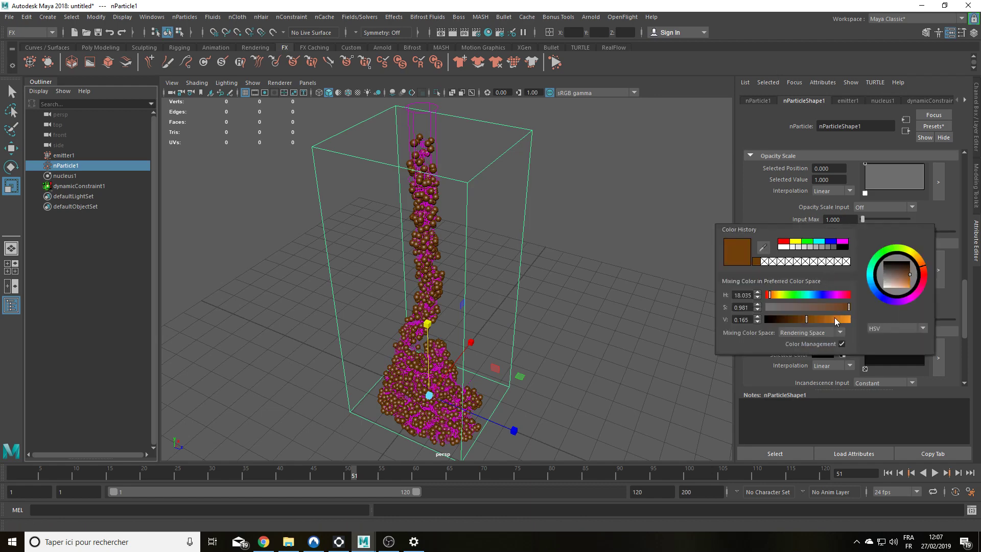
left_click(836, 319)
left_click(922, 263)
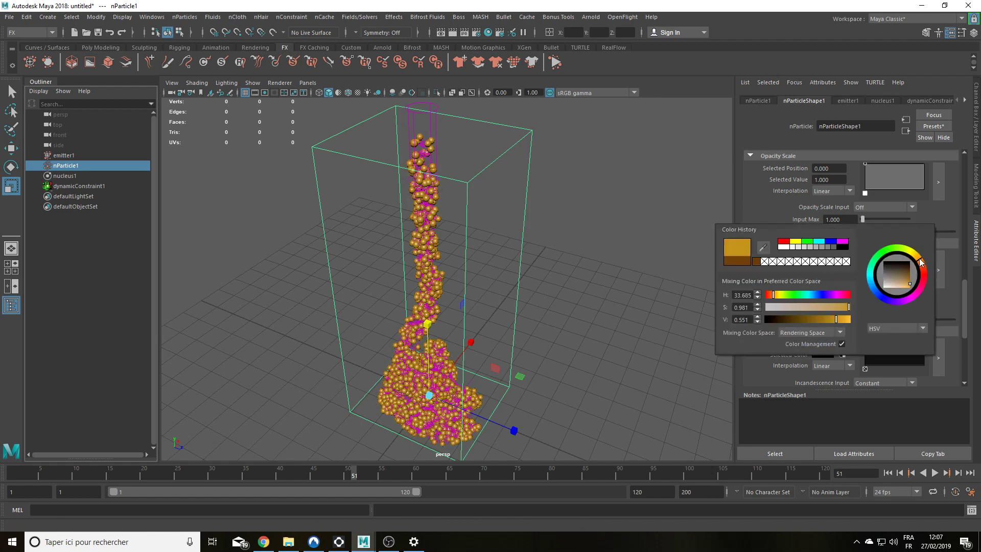
- Add a middle marker at position 0.435 of the Color ramp and make it olive with H 62.954, S 0.628 and V 0.333
left_click(889, 266)
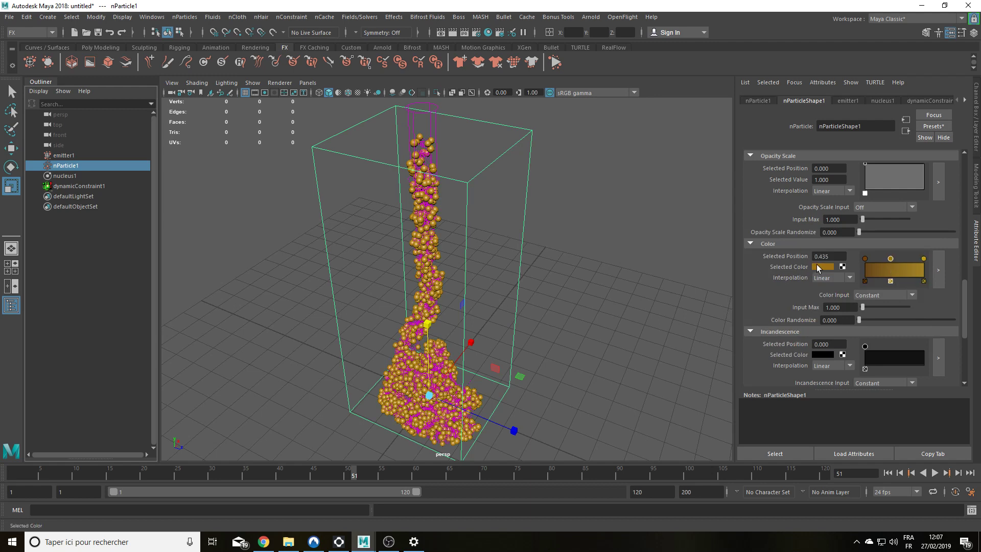
left_click(821, 267)
left_click(812, 303)
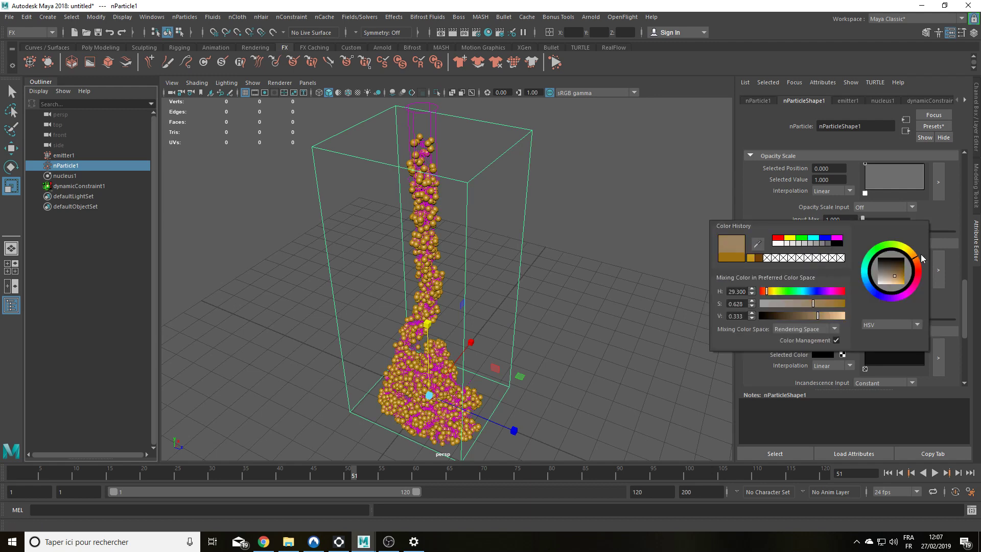
left_click_drag(914, 256, 904, 250)
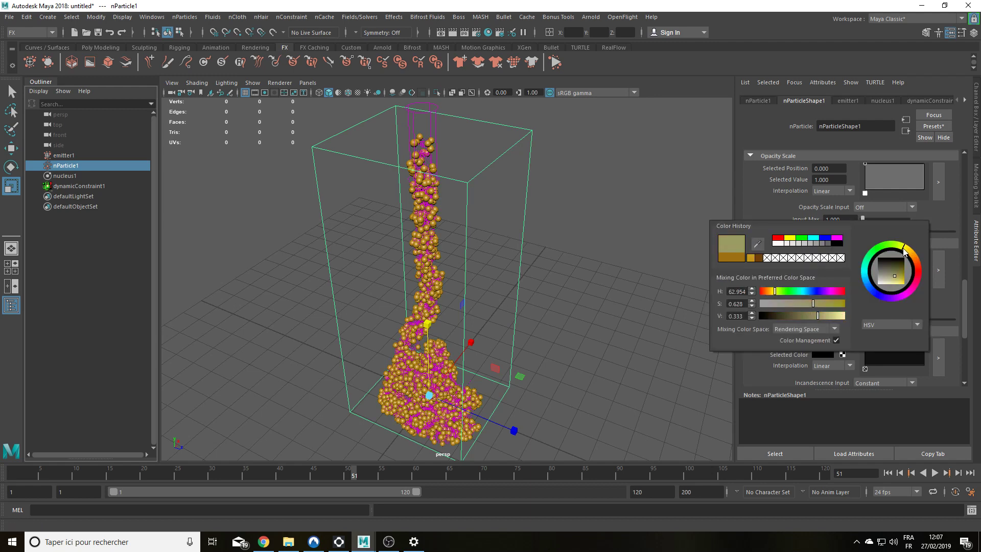
- Set the particles' Color Input to Randomized ID and Color Randomize to 0.228
mouse_move(404, 352)
left_mouse_down("alt")
mouse_move(405, 306)
mouse_move(409, 361)
left_mouse_up("alt")
left_click_drag(529, 452, 505, 385, "alt")
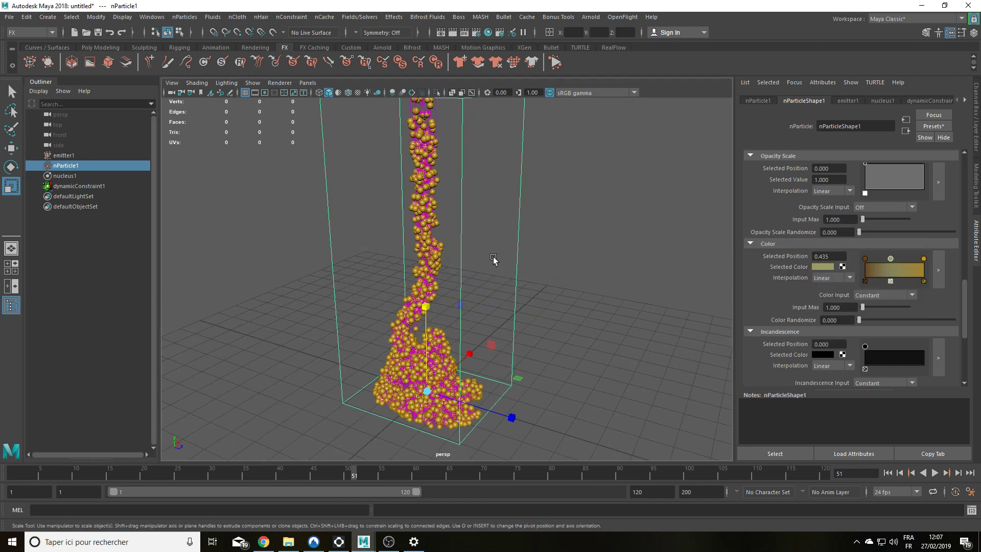
middle_click_drag(425, 368, 448, 289, "alt")
scroll(394, 422, "up", 3)
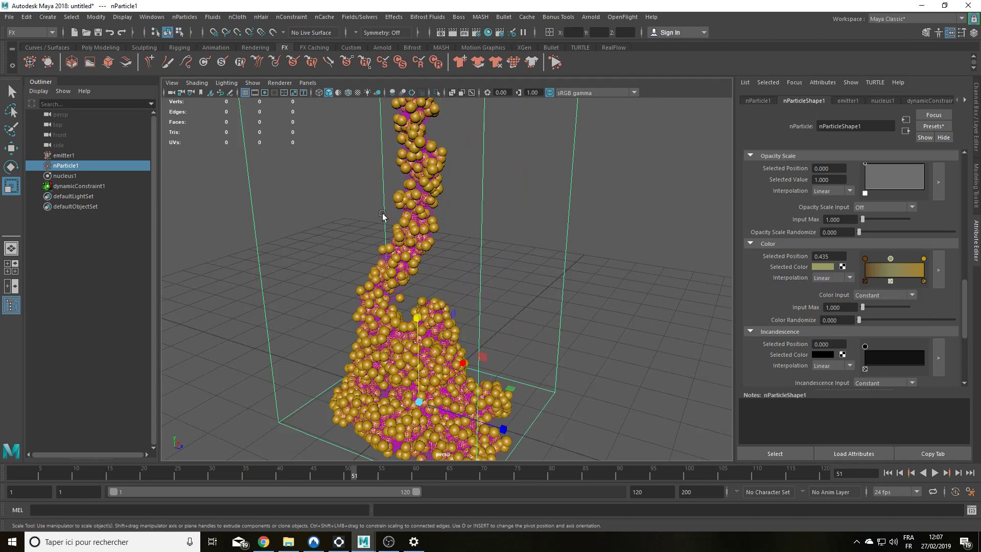
scroll(395, 318, "down", 4)
left_click_drag(433, 320, 440, 317, "alt")
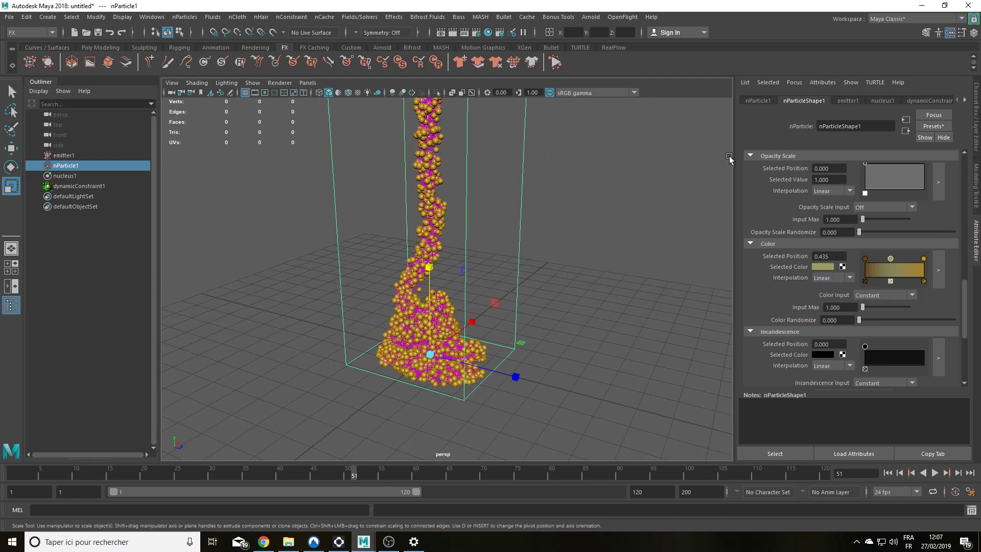
left_click(873, 292)
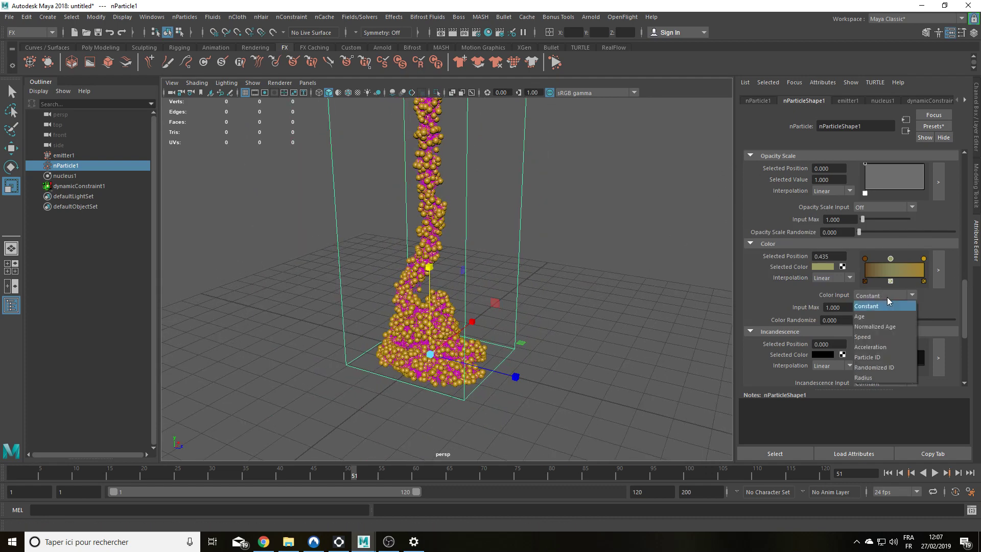
left_click(887, 368)
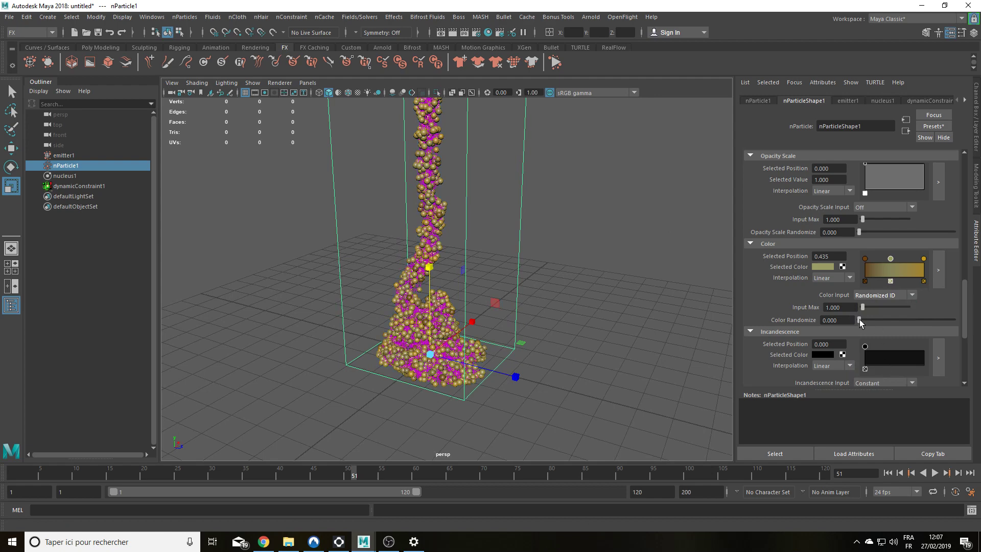
left_click_drag(878, 321, 880, 321)
- Hide dynamicConstraint1 so that only the colored particles are displayed
left_click(585, 333)
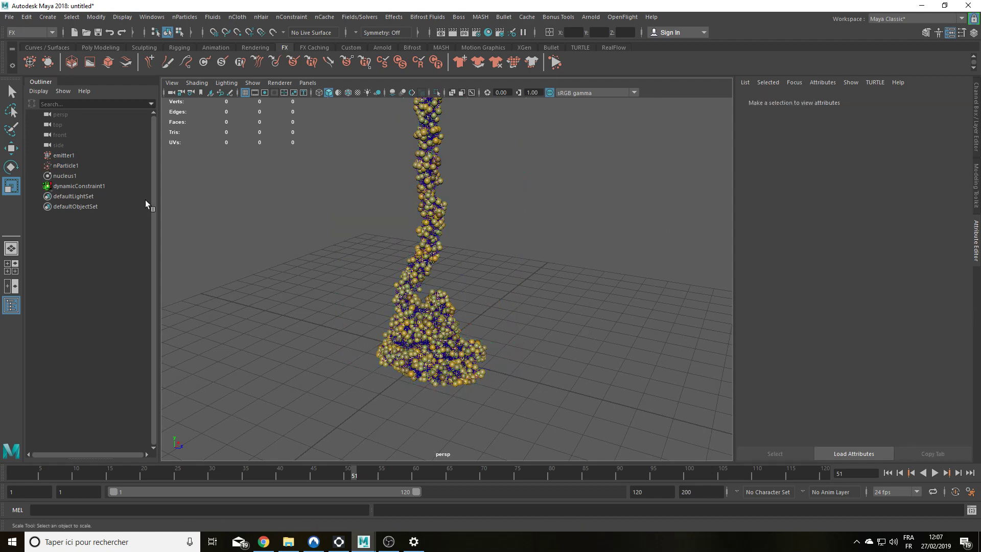
left_click(79, 186)
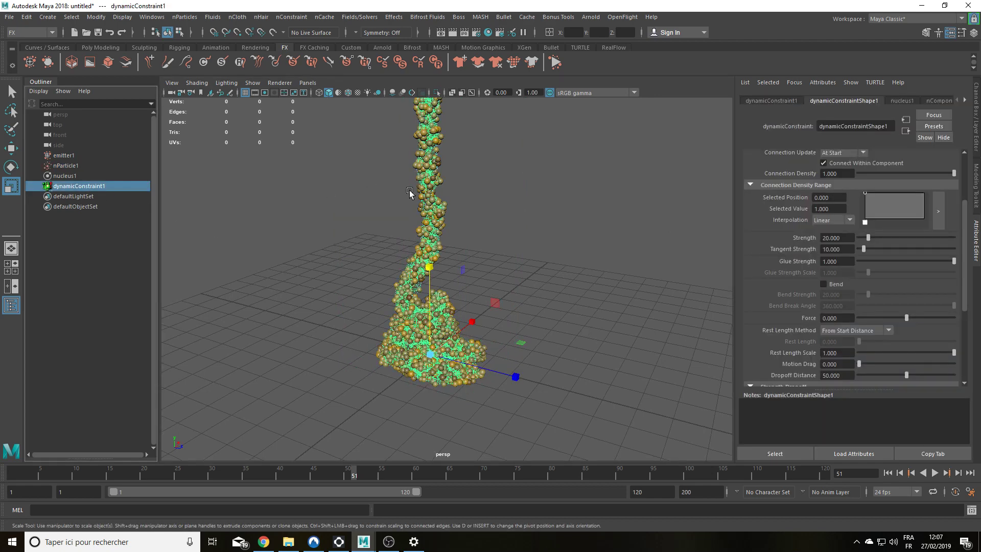
key("ctrl+h")
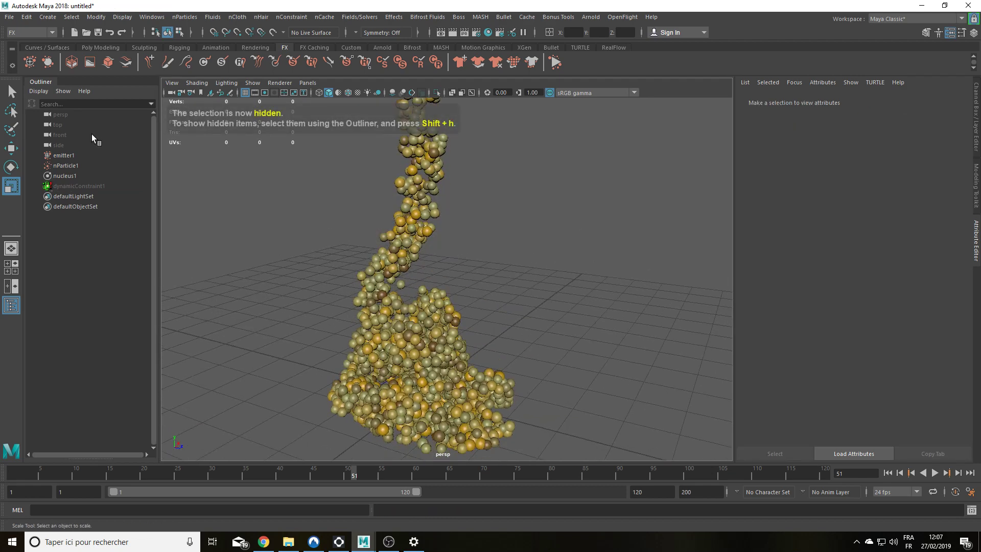
- Rearrange nParticle1's Color ramp markers, with the olive one at the start and the brown one at position 0.313
left_click(81, 167)
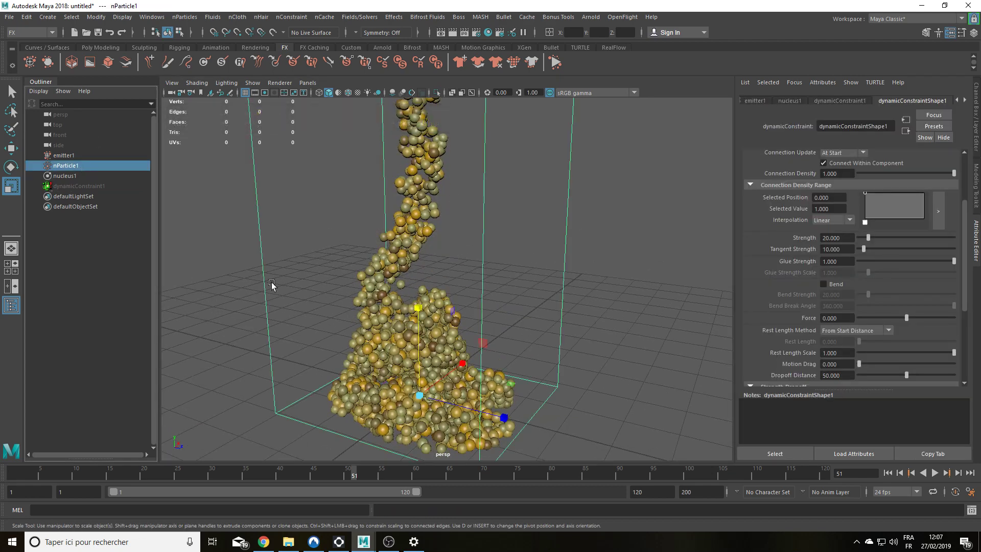
scroll(882, 255, "down", 5)
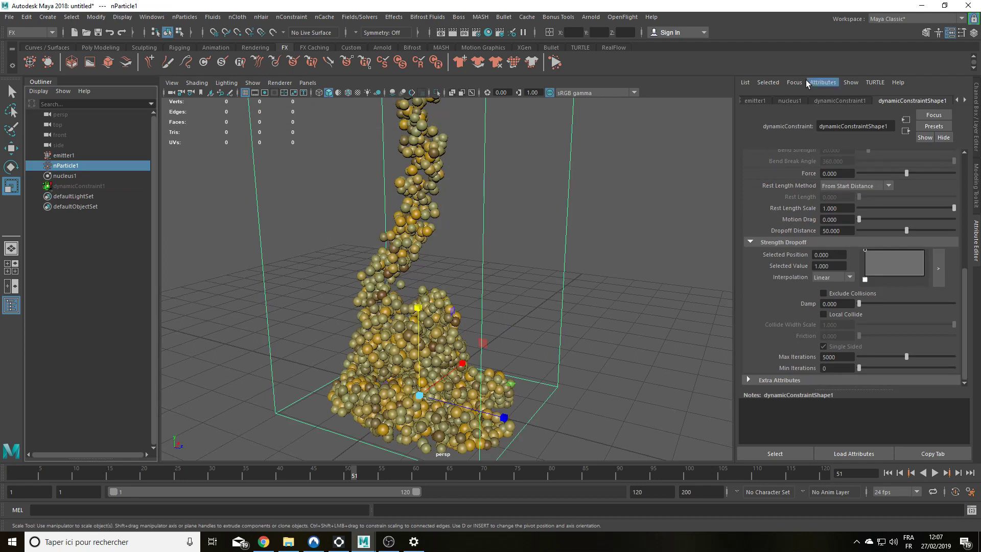
left_click(957, 100)
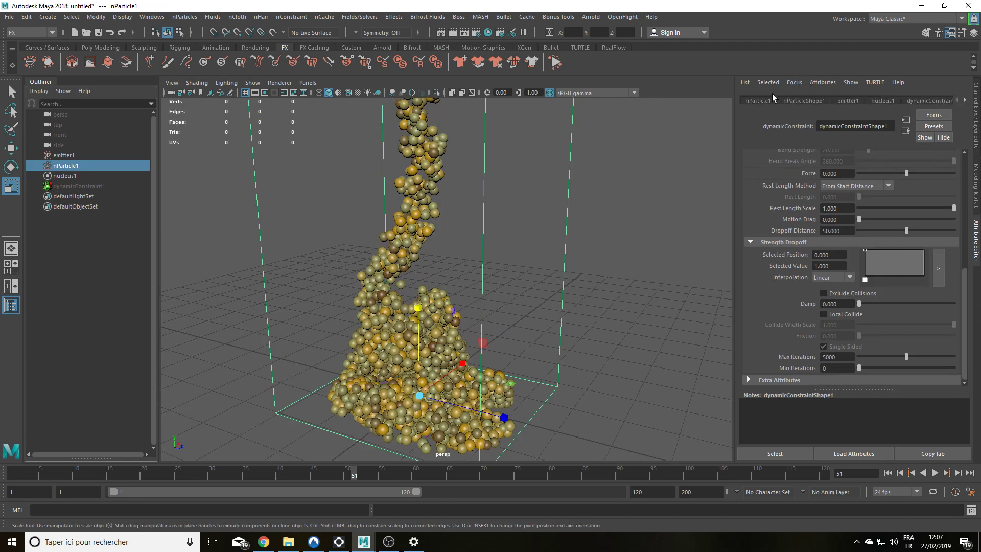
left_click(804, 101)
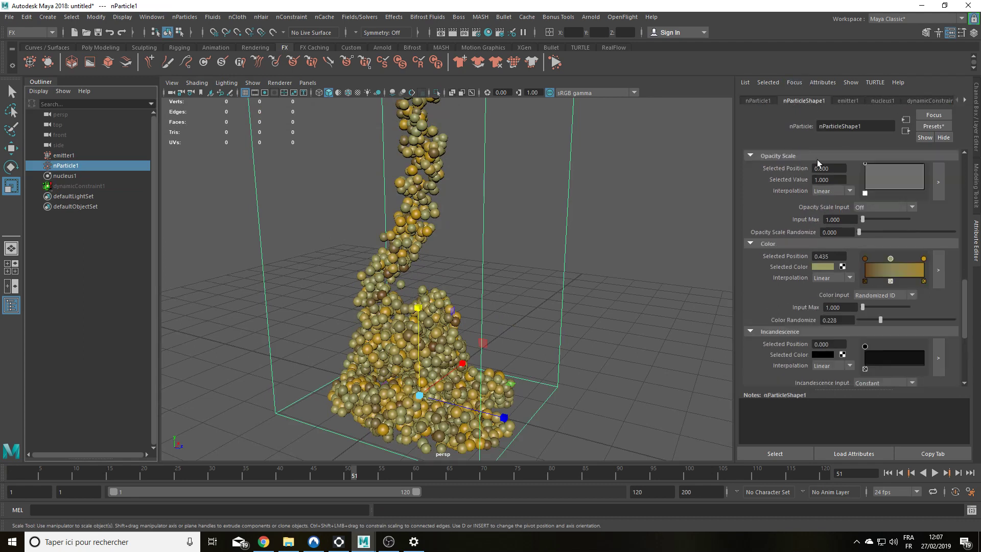
left_click_drag(891, 259, 842, 263)
left_click(884, 259)
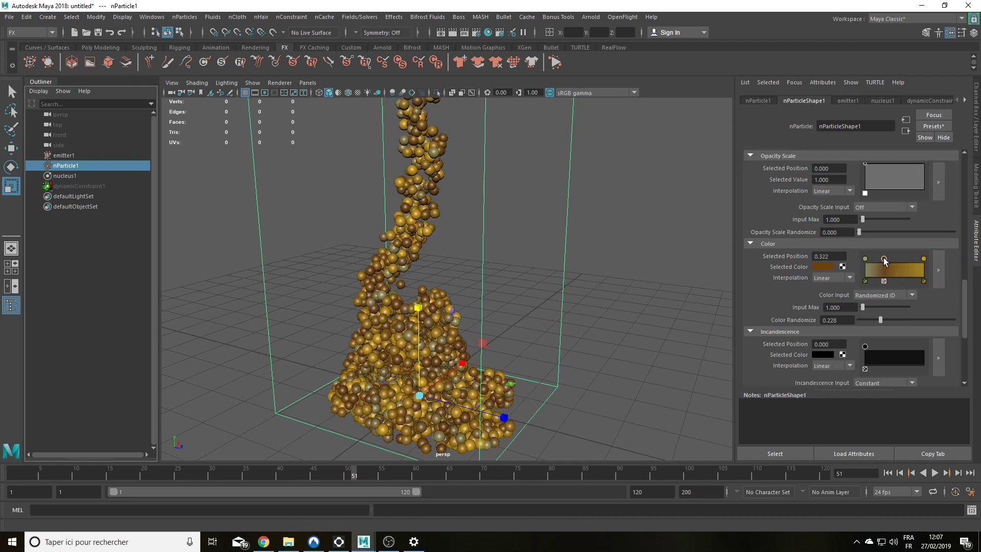
left_click_drag(715, 273, 639, 287, "alt")
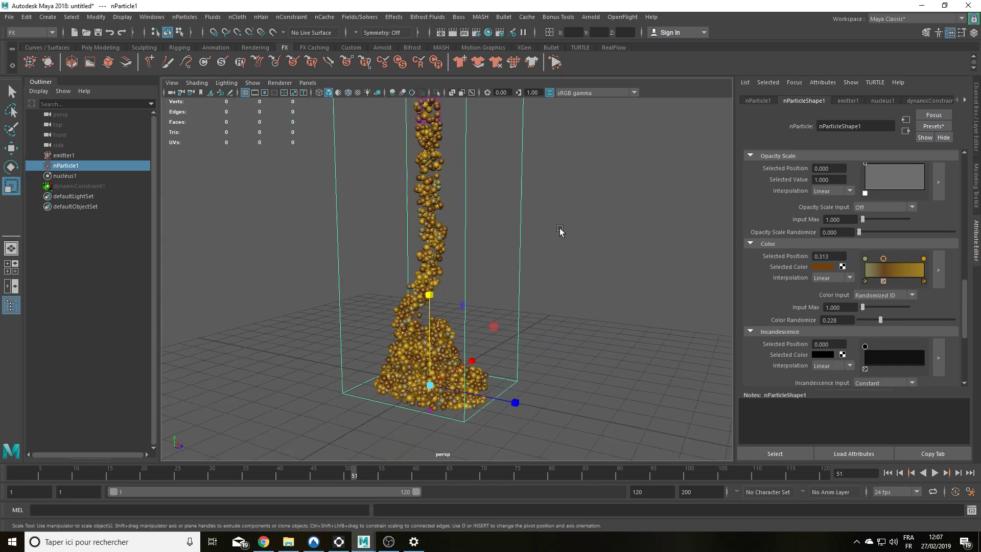
middle_click_drag(560, 231, 548, 356, "alt")
scroll(559, 258, "up", 5)
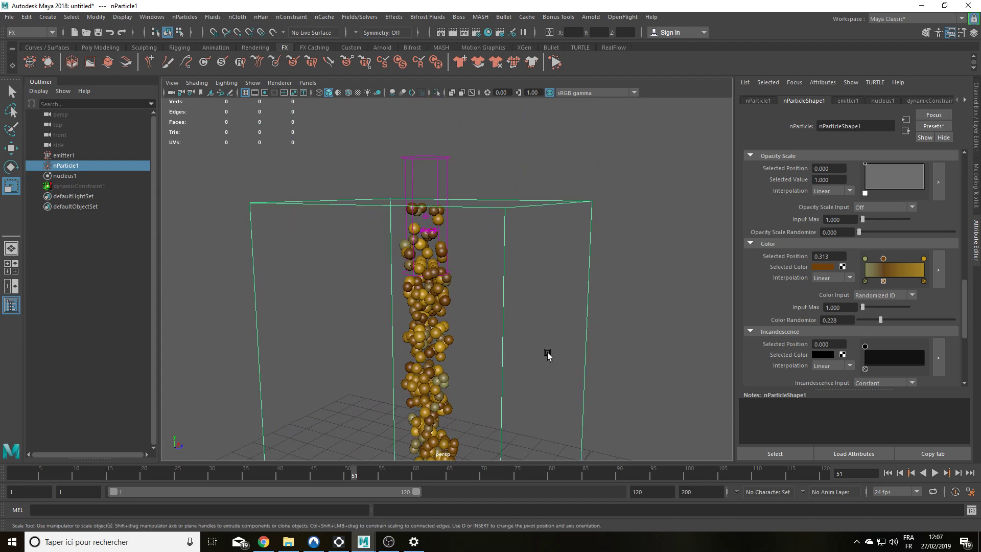
- Set emitter1's Away From Axis speed to -10
left_click(446, 155)
scroll(446, 155, "down", 3)
left_click_drag(431, 135, 432, 173, "ctrl")
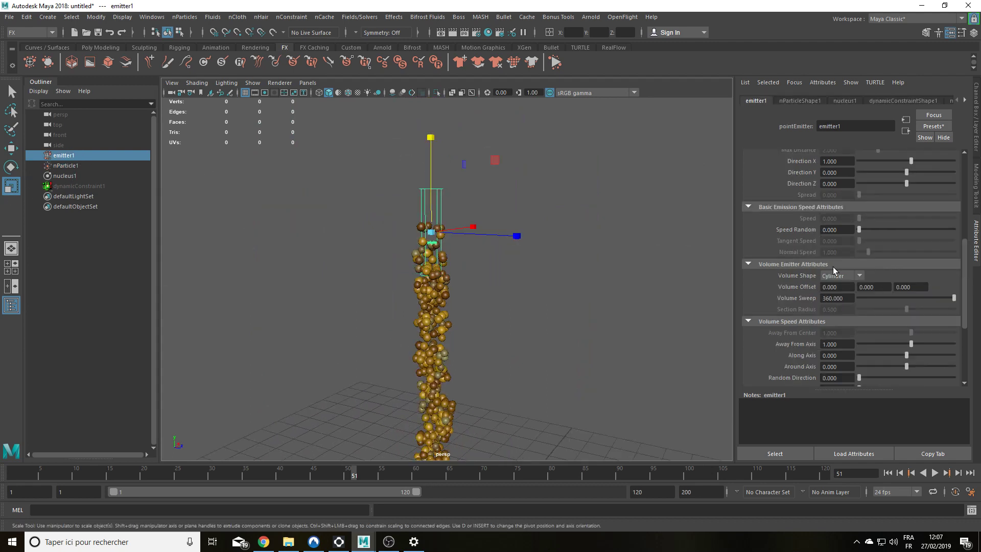
scroll(786, 301, "down", 2)
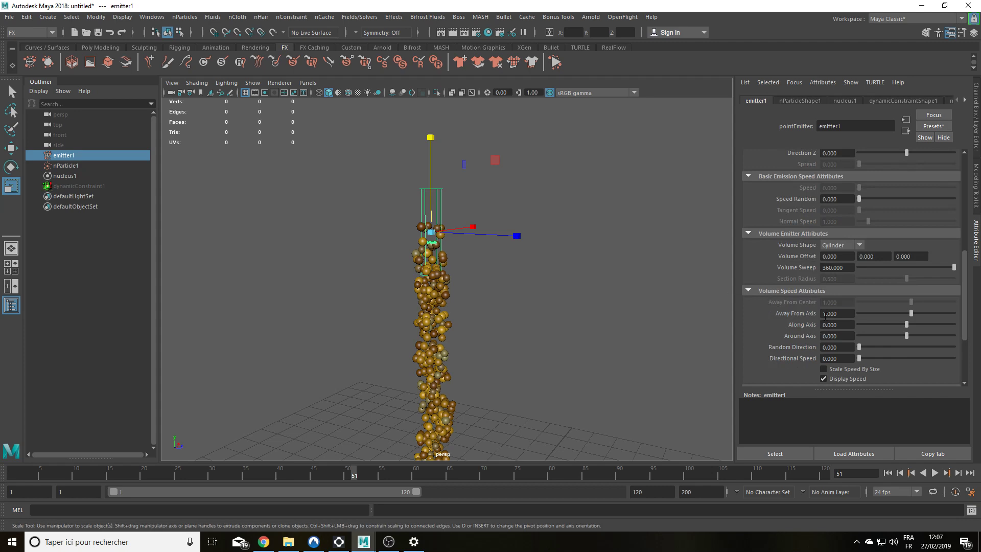
left_click(824, 315)
type("-10")
key("Return")
left_click_drag(525, 251, 467, 312, "alt")
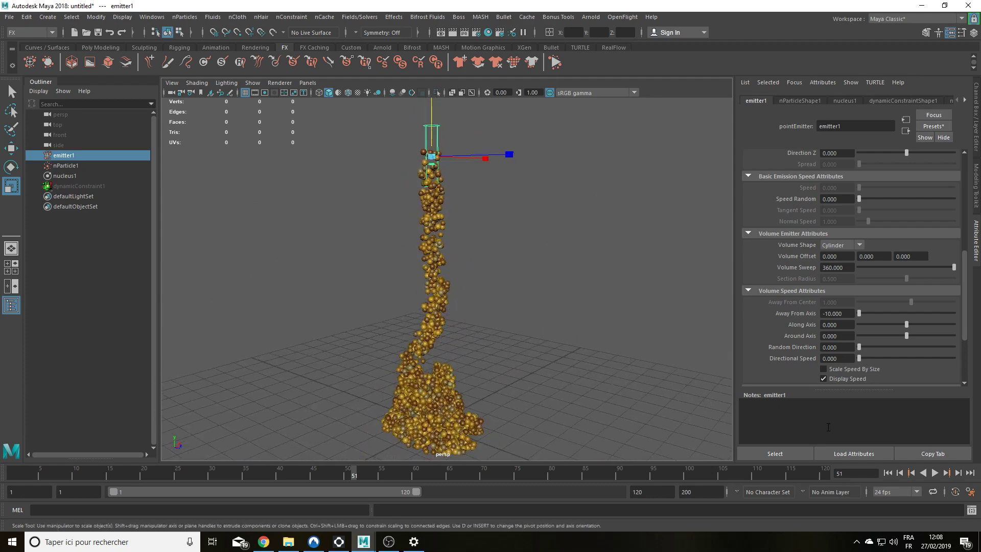
- Replay the simulation from the first frame, inspect the poured particles from several angles, and rewind to frame 1
left_click(888, 472)
left_click(934, 472)
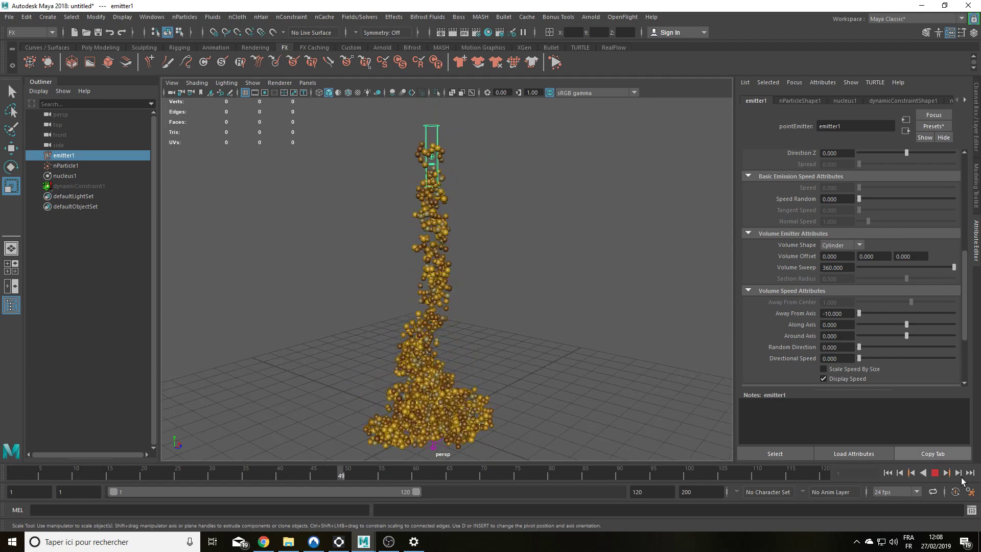
left_click(934, 473)
left_click_drag(481, 365, 501, 352, "alt")
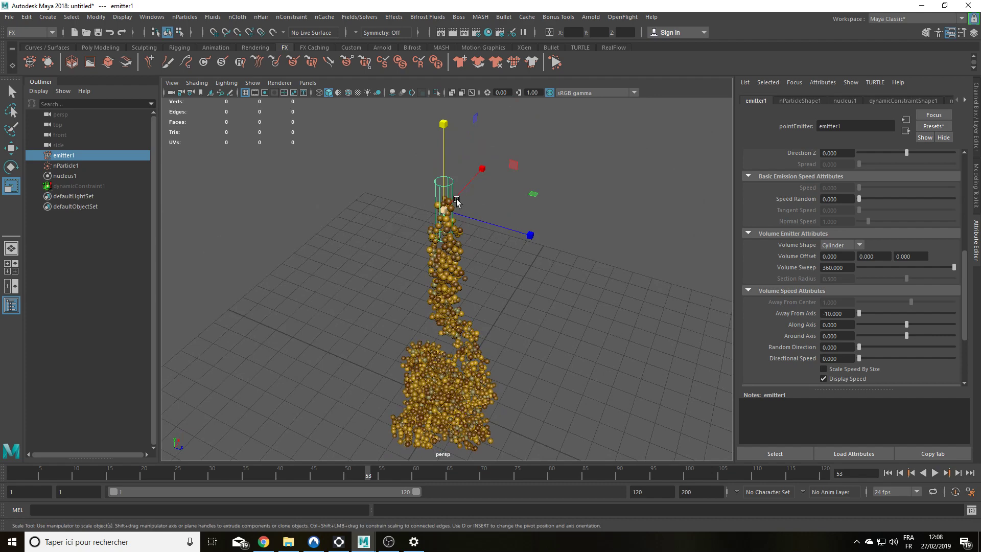
left_click_drag(552, 292, 527, 260, "alt")
left_click_drag(422, 268, 434, 204, "alt")
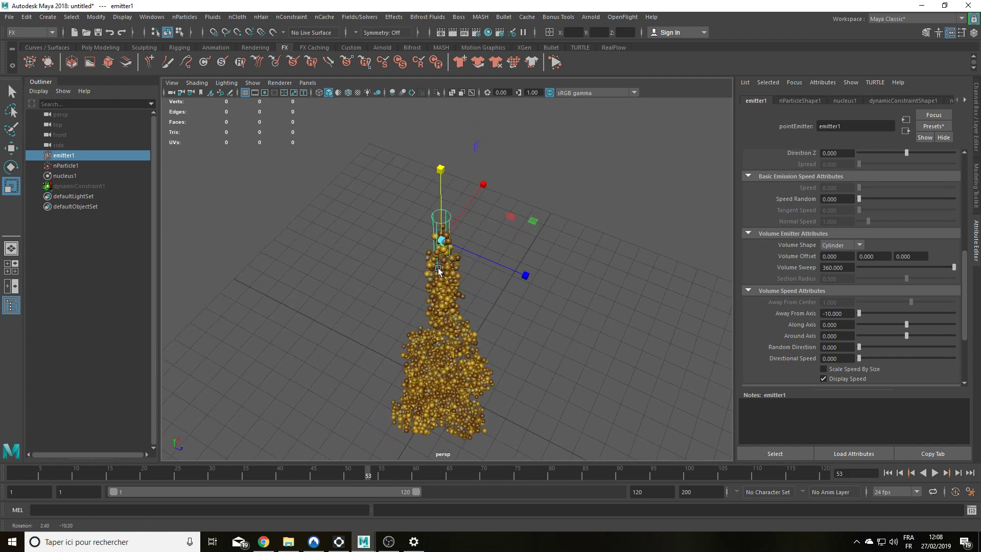
left_click_drag(416, 312, 404, 277, "alt")
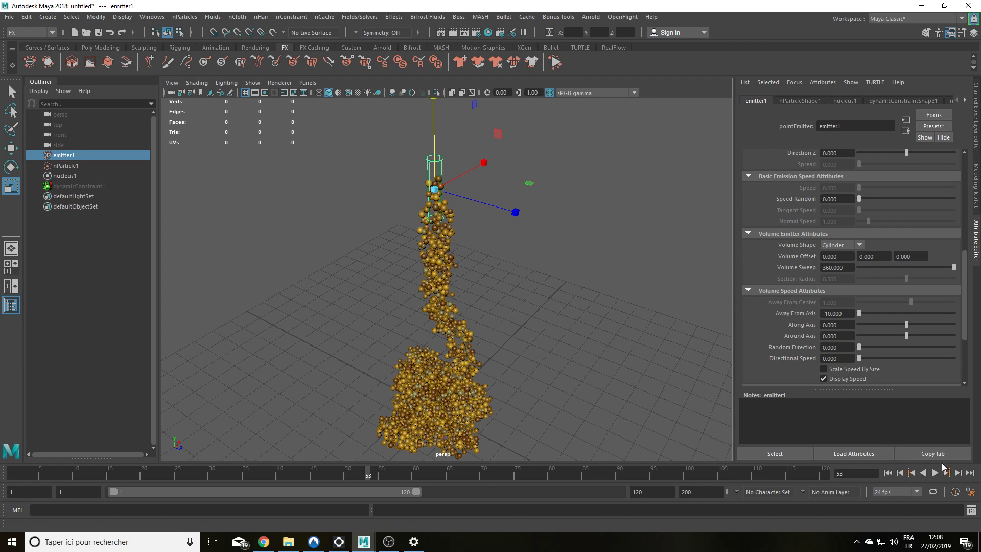
left_click(888, 473)
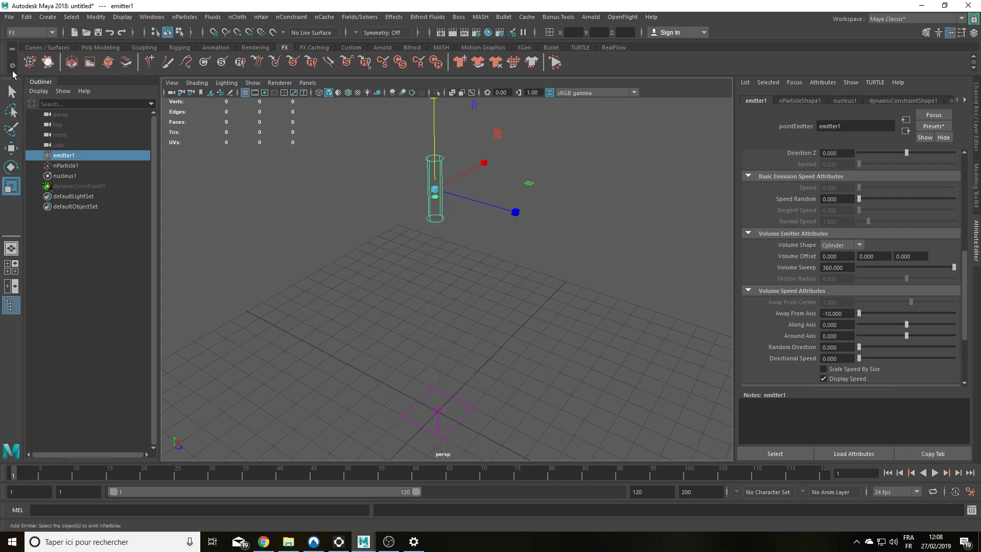
- Create a NURBS circle at the origin and raise it to the height of the emitter
left_click(49, 47)
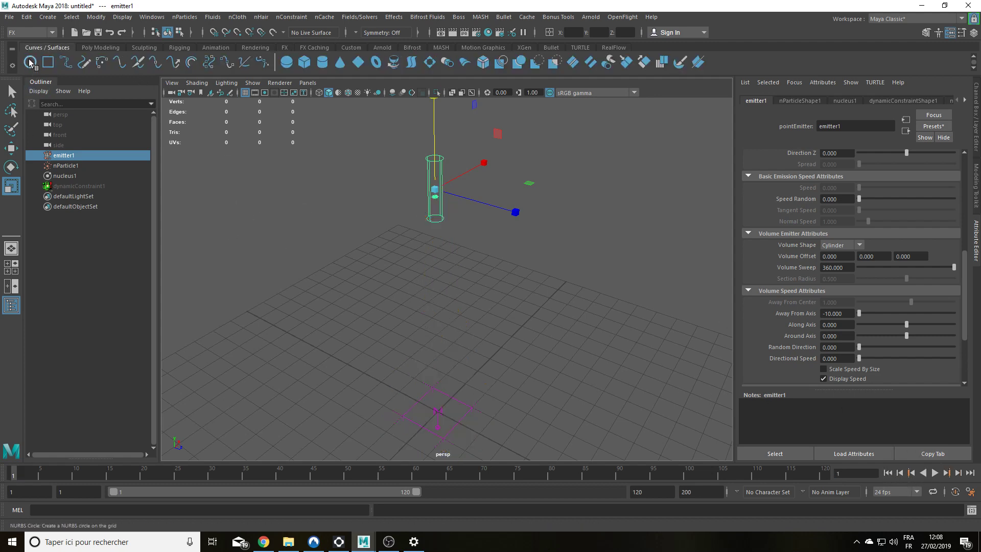
key("w")
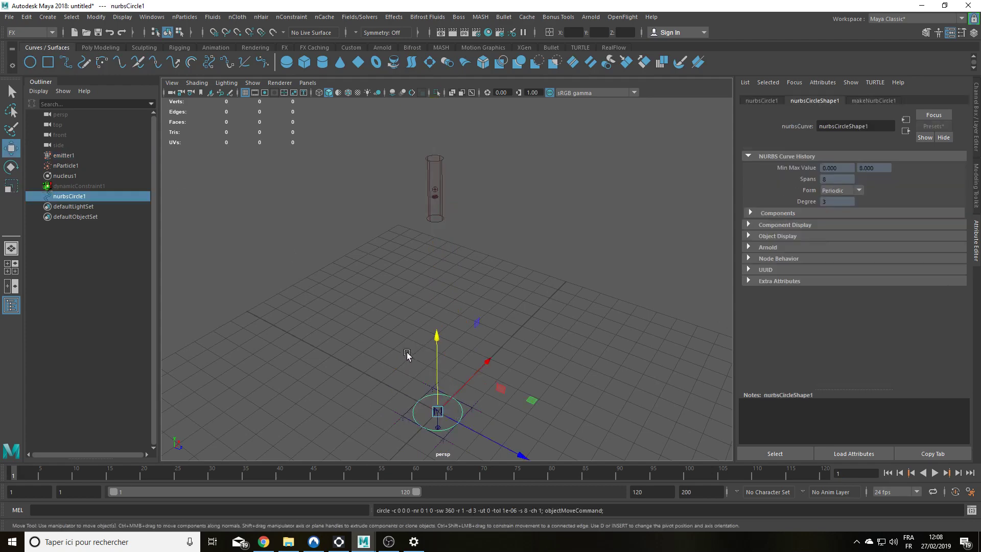
left_click_drag(437, 345, 457, 50)
- Reshape the NURBS circle into an irregular closed curve by moving several of its control vertices inward
left_click_drag(483, 166, 412, 278, "alt")
right_click_drag(412, 279, 378, 300)
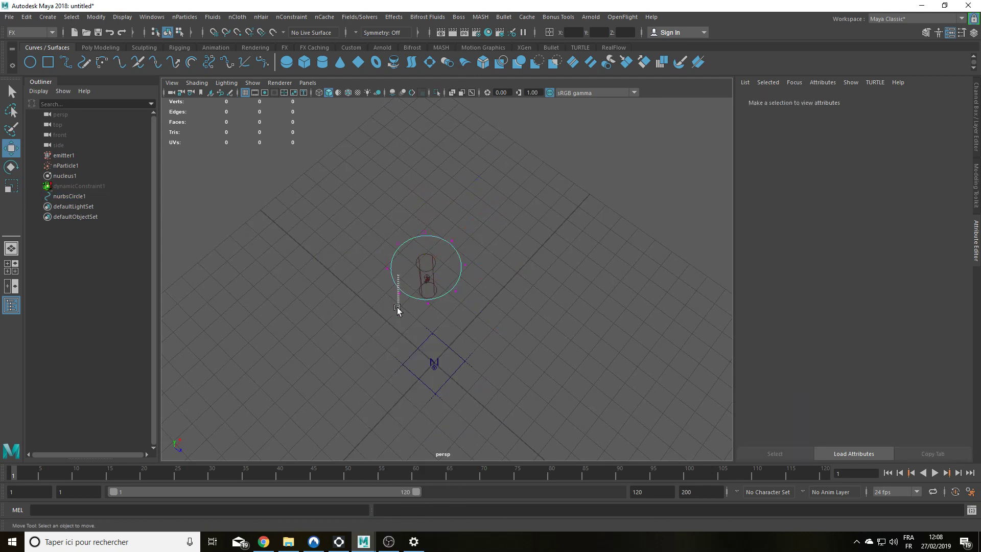
left_click_drag(379, 280, 408, 318)
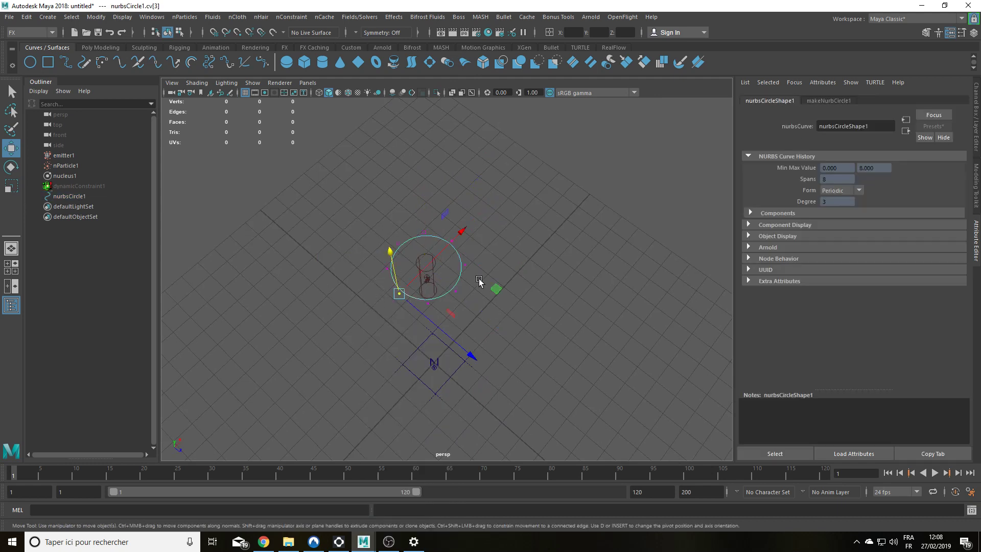
left_click_drag(496, 288, 457, 281)
left_click(554, 263)
left_click_drag(562, 259, 540, 265)
left_click_drag(445, 223, 445, 222)
left_click_drag(371, 215, 446, 248)
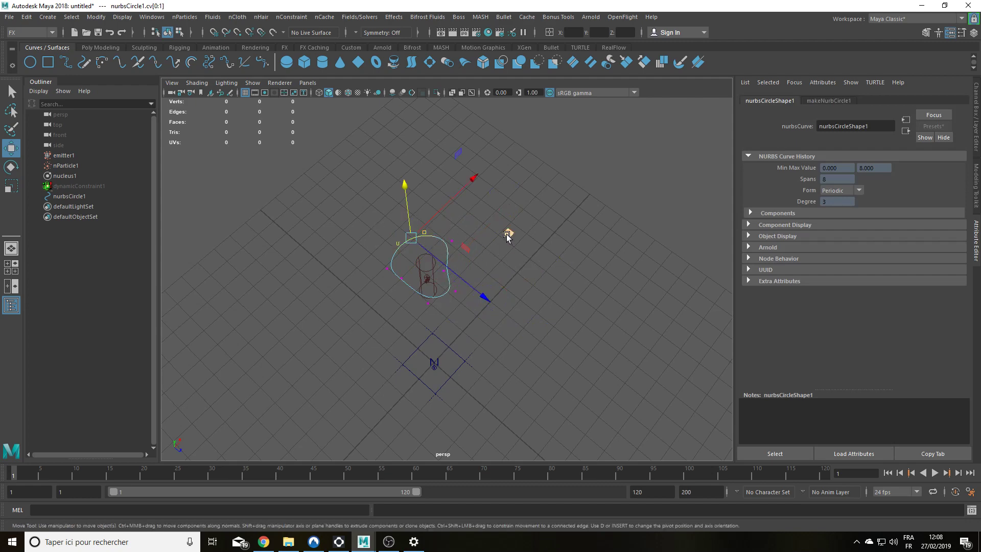
left_click_drag(507, 234, 512, 249)
left_click(581, 264)
- Shift the emitter toward the edge of the curve and attach it to nurbsCircle1 as a motion path
left_click_drag(566, 322, 546, 261, "alt")
middle_click_drag(547, 261, 569, 337, "alt")
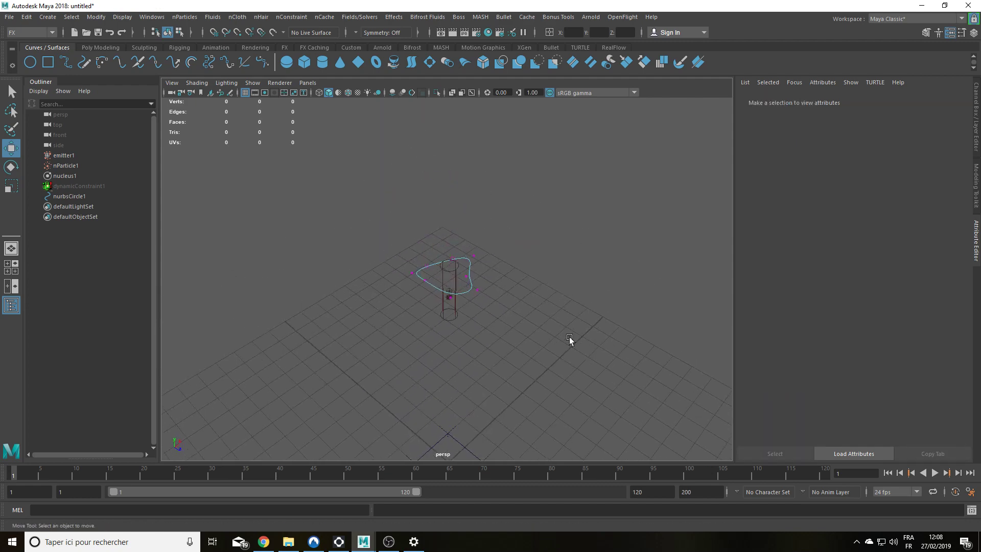
left_click(448, 317)
left_click_drag(449, 318, 515, 374, "alt")
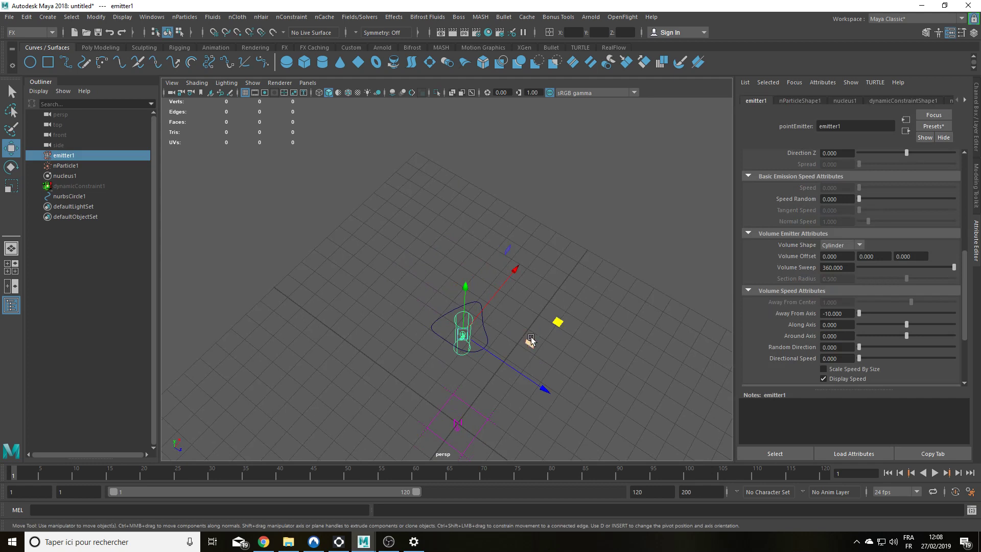
left_click_drag(555, 320, 544, 312)
left_click(483, 322, "shift")
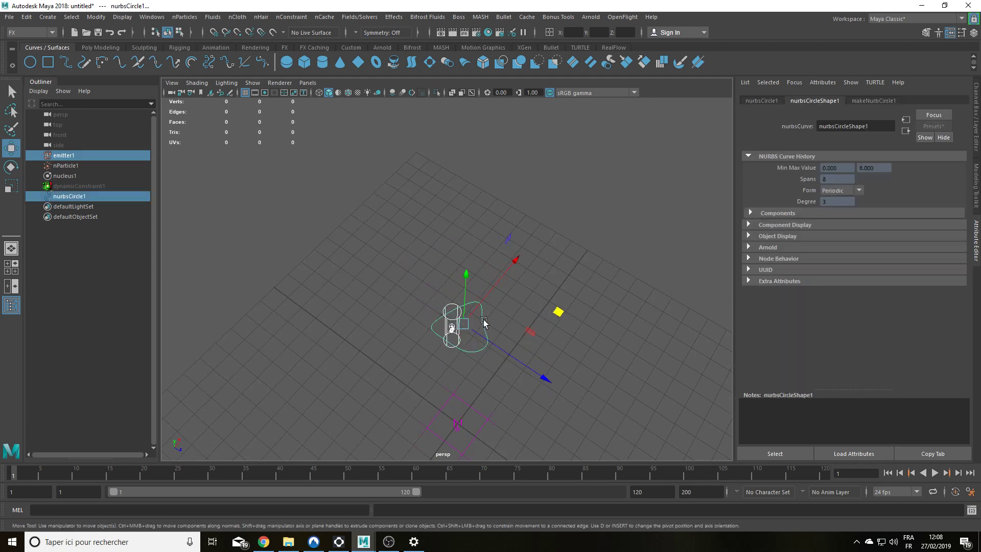
left_click(22, 32)
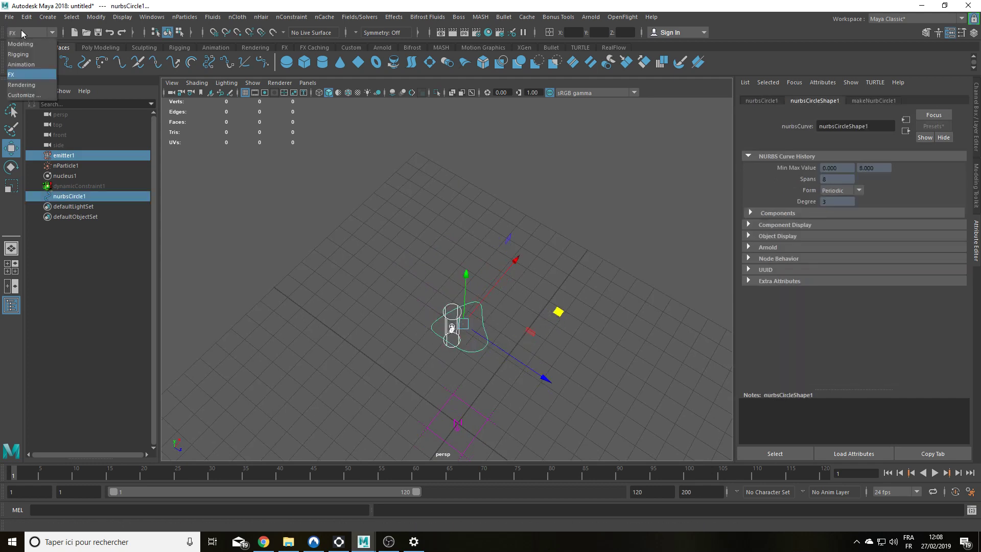
left_click(21, 65)
left_click(289, 17)
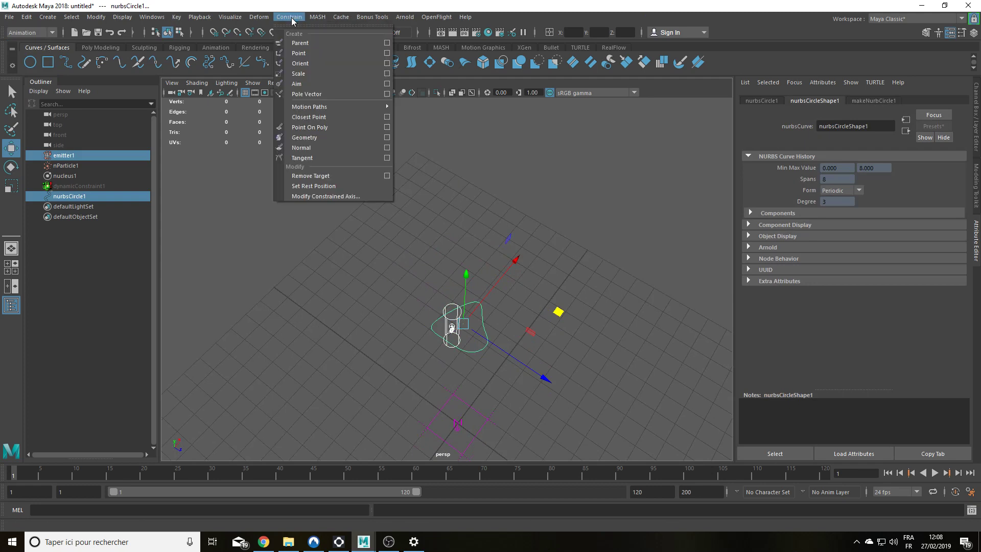
mouse_move(353, 107)
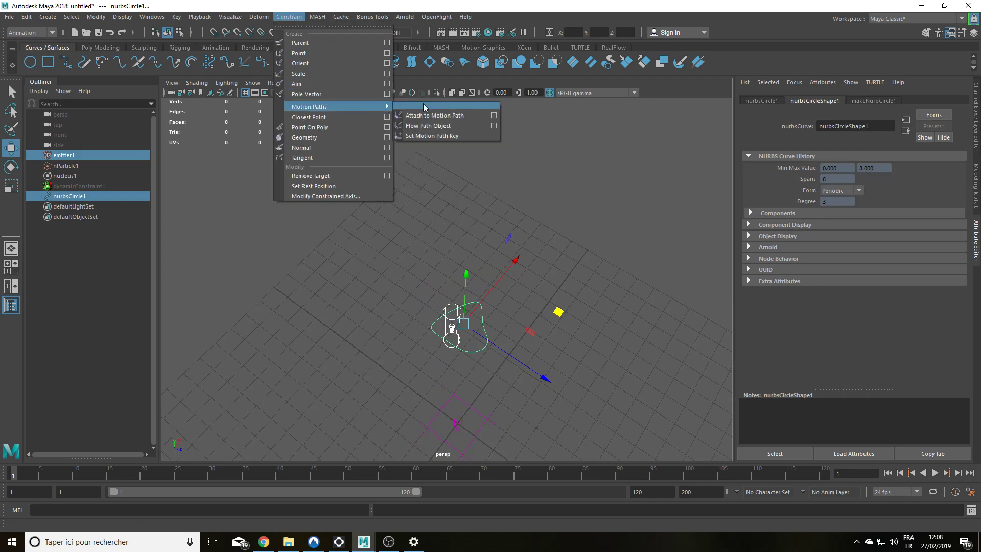
left_click(442, 114)
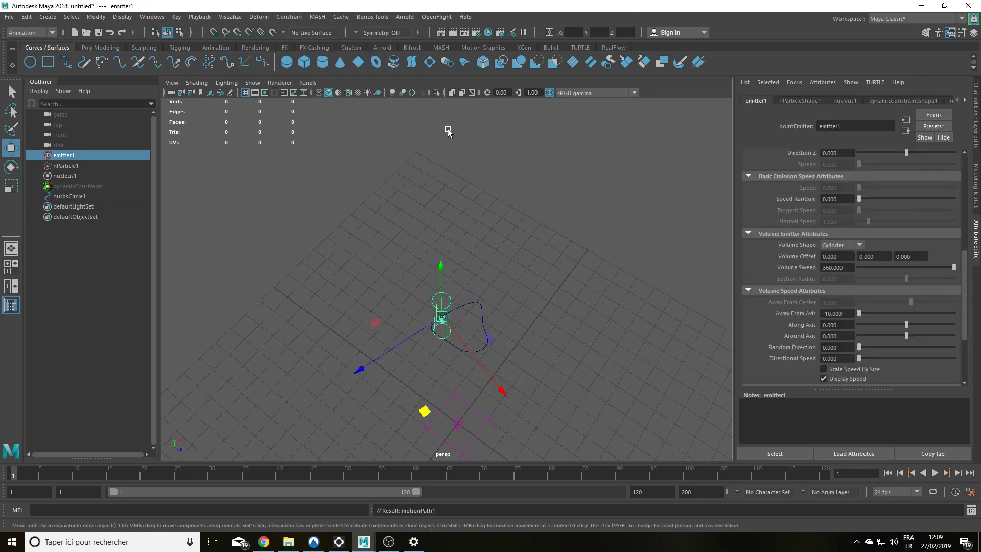
- Examine the motionPath1 attributes and play the simulation to about frame 50 to check the emitter's travel along the curve
left_click_drag(492, 383, 482, 269, "alt")
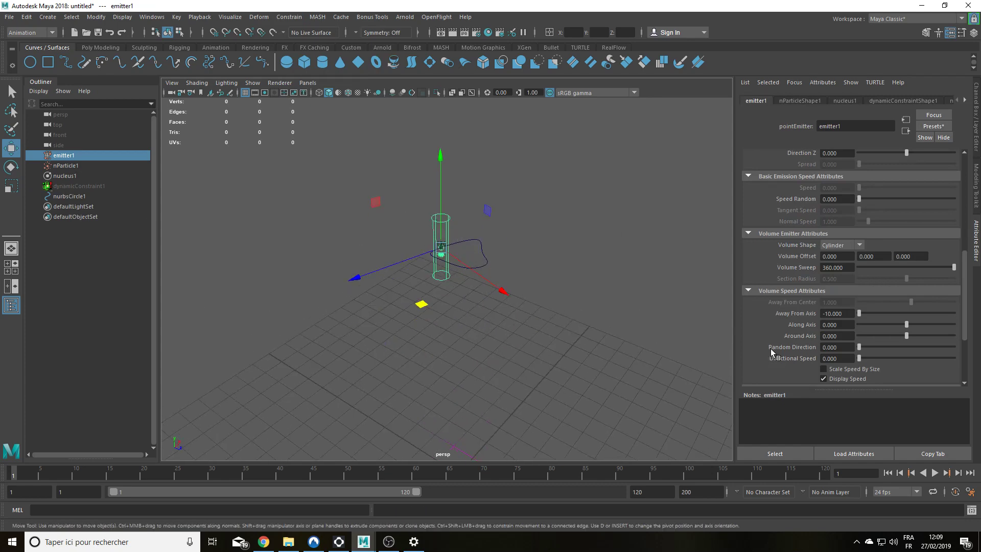
scroll(882, 244, "up", 3)
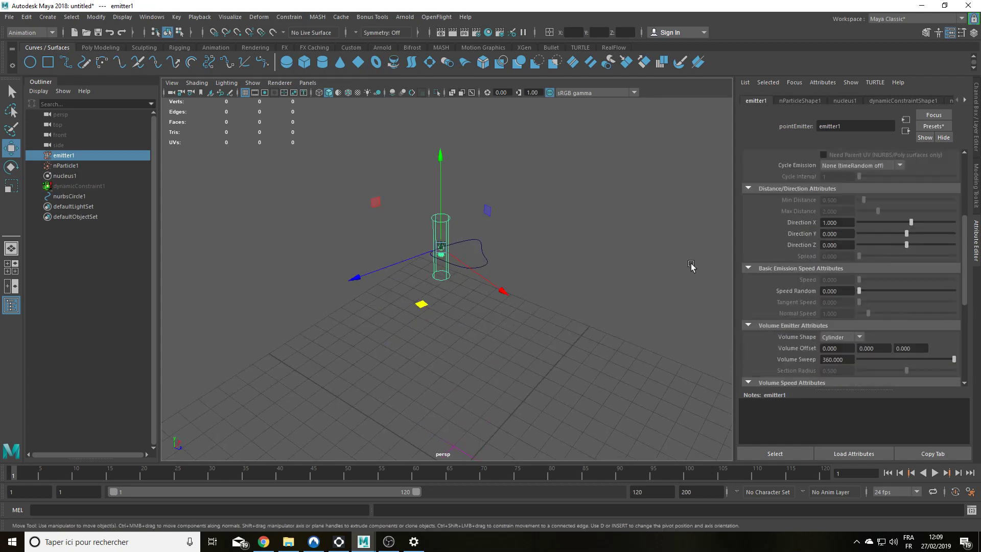
left_click(67, 196)
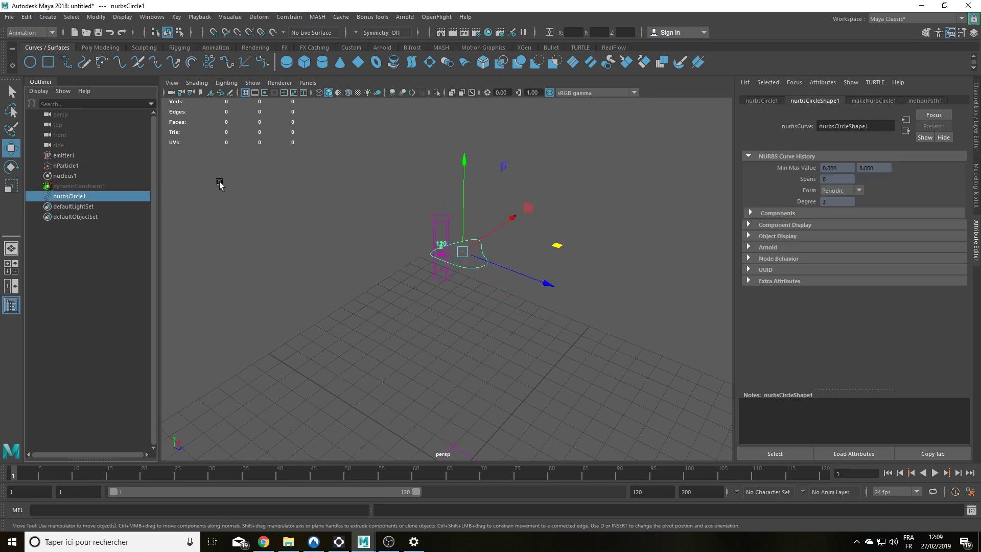
left_click(925, 101)
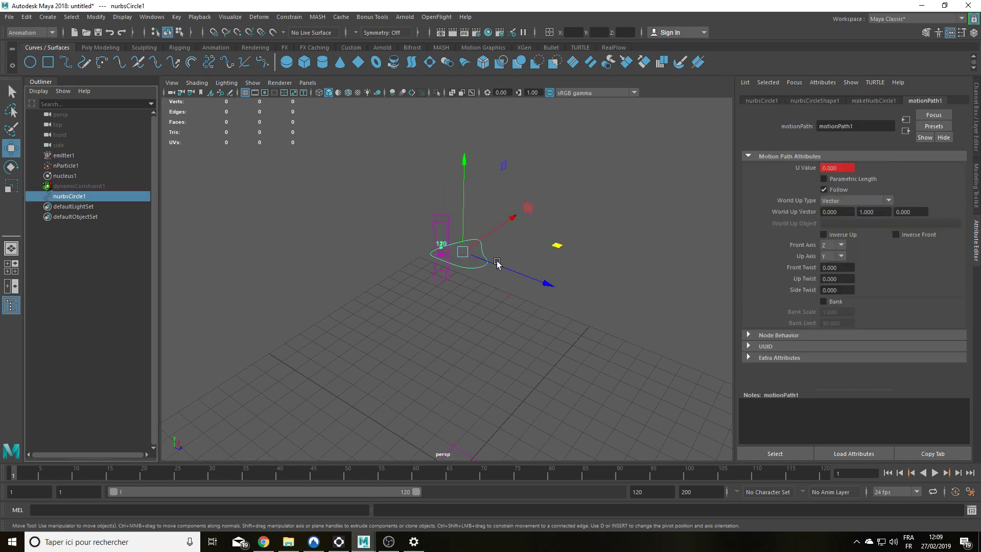
middle_click_drag(454, 409, 499, 317, "alt")
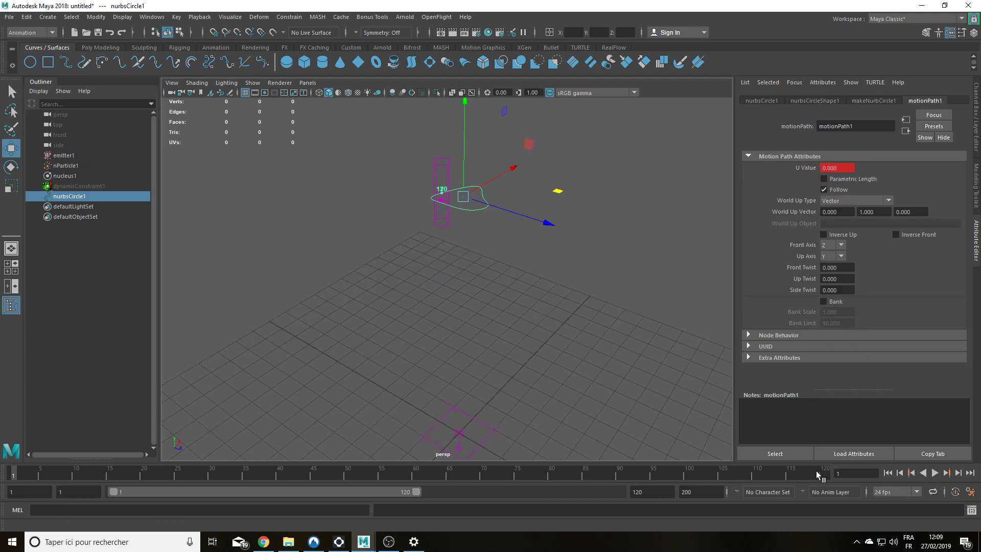
left_click(934, 473)
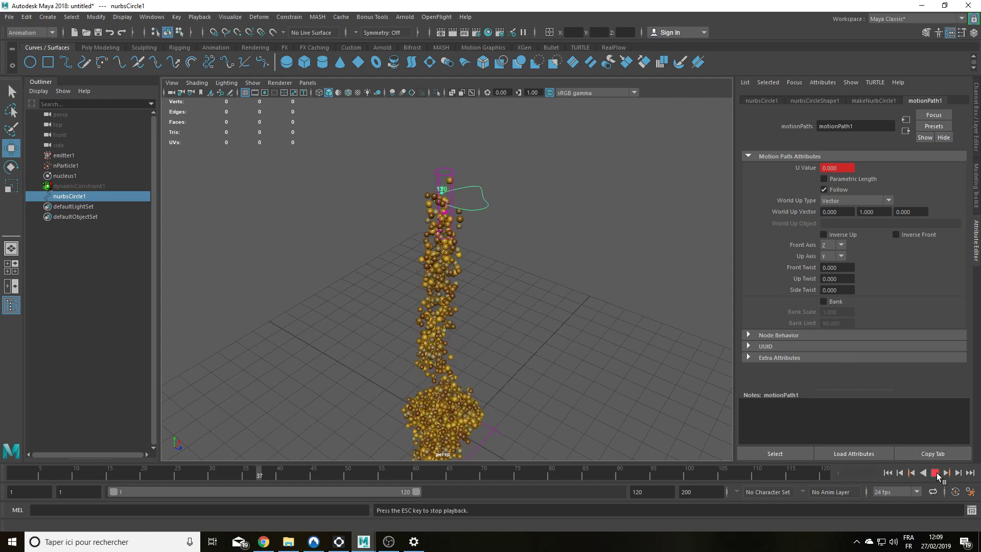
left_click(937, 474)
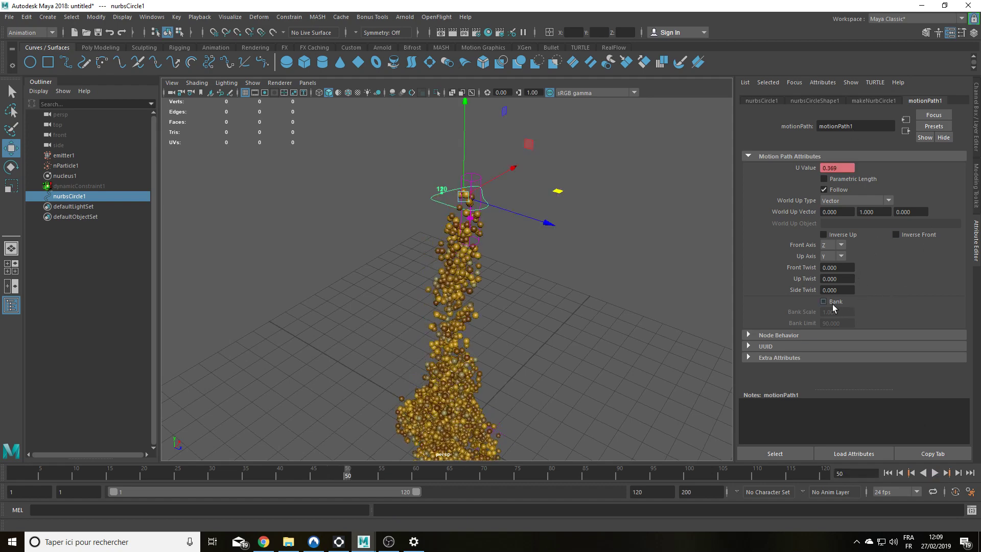
- Enable Bank on motionPath1 and set the Bank Scale to 0.1
left_click(823, 301)
mouse_move(569, 302)
left_mouse_down("alt")
mouse_move(504, 302)
mouse_move(561, 287)
left_mouse_up("alt")
left_click_drag(840, 312, 807, 314)
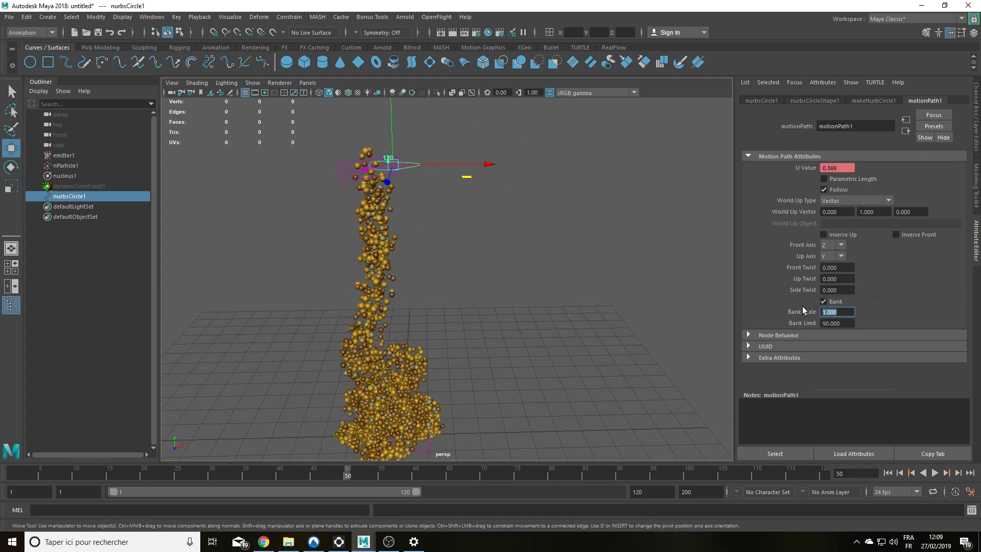
type("0.1")
key("Return")
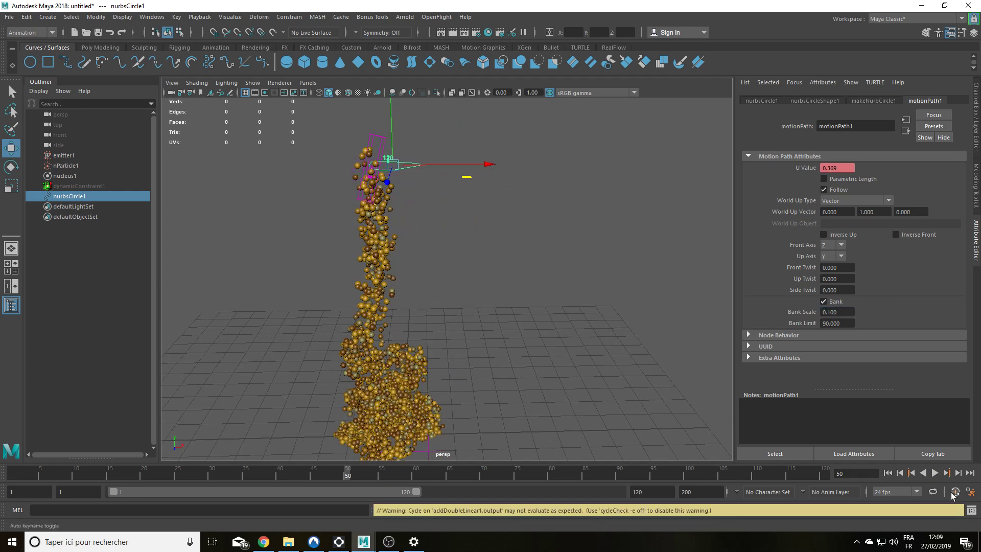
- Replay the simulation to frame 60 with banking, check emitter1's transform attributes, and return to frame 1
left_click(887, 472)
left_click(935, 473)
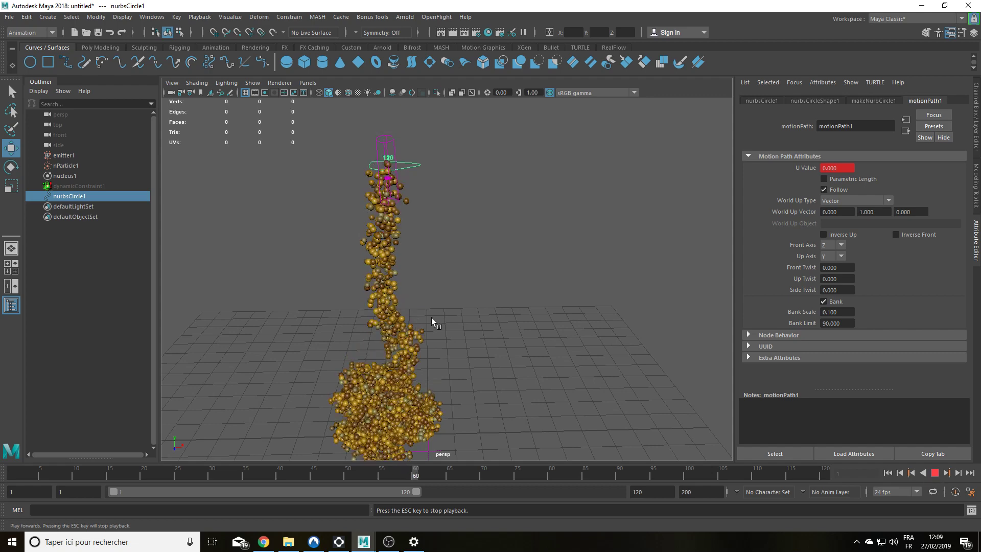
left_click(934, 474)
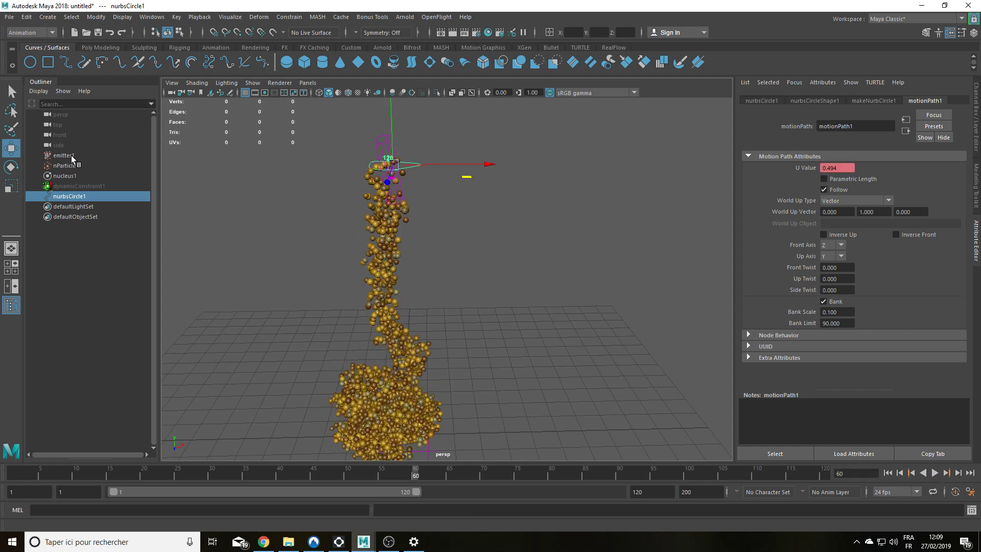
left_click(63, 155)
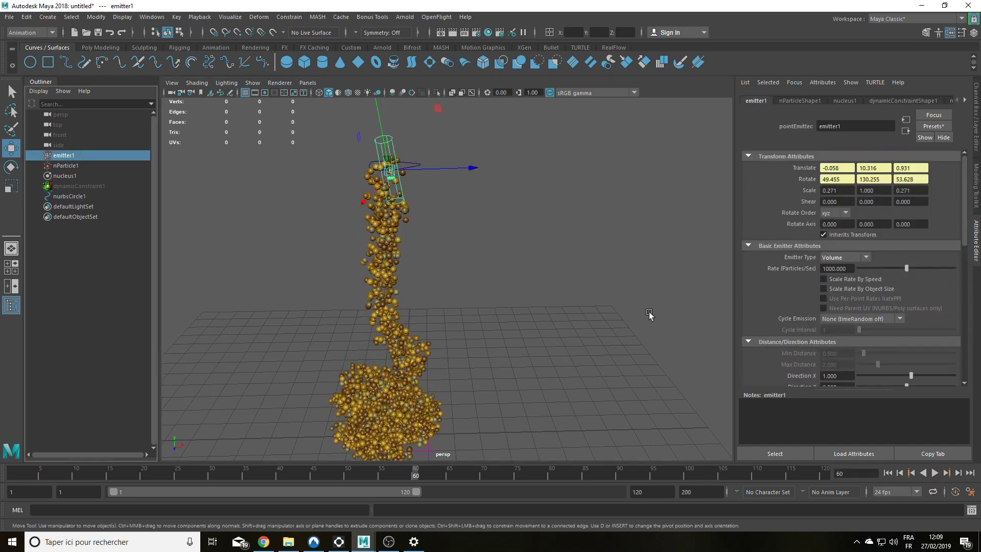
left_click(8, 473)
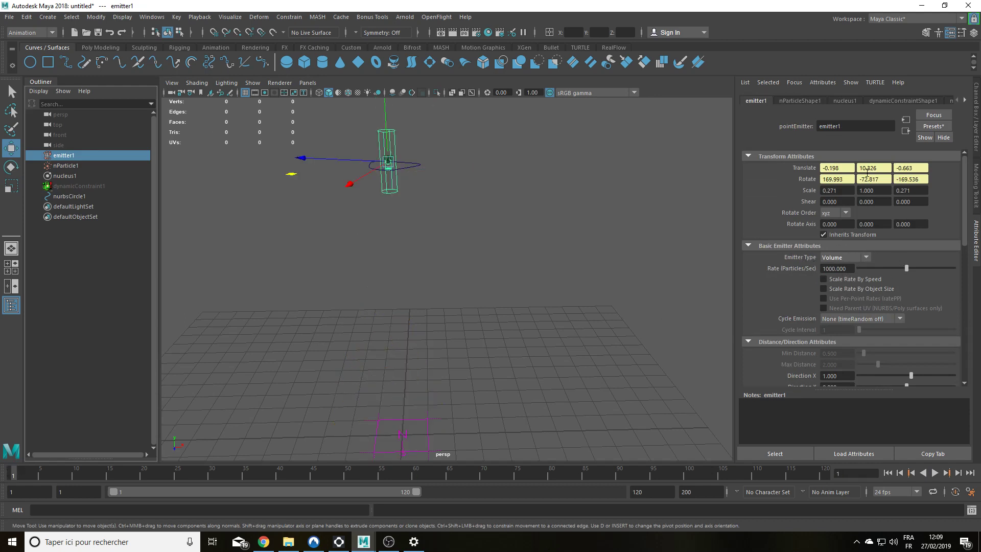
- Disable the nParticle1 simulation in its shape attributes
left_click(71, 167)
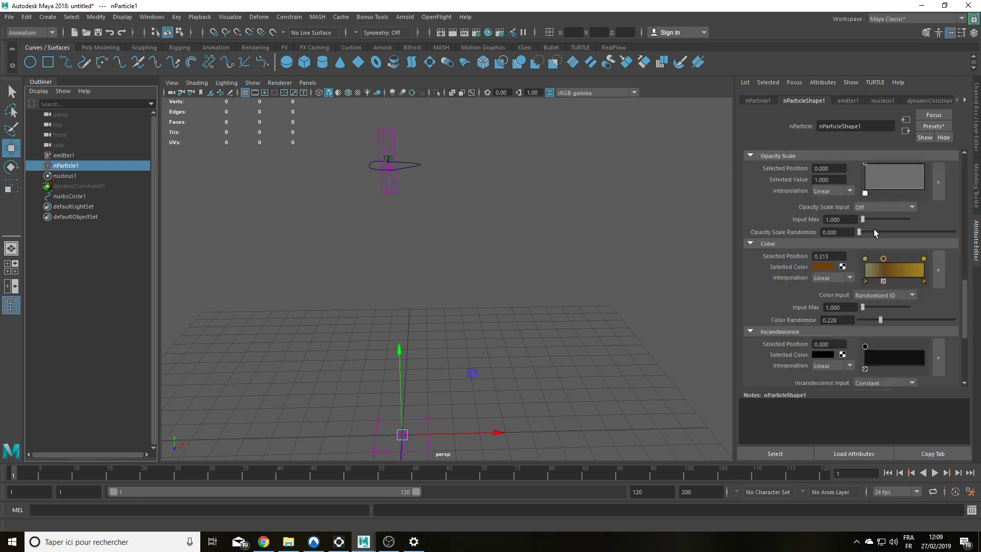
scroll(821, 269, "up", 8)
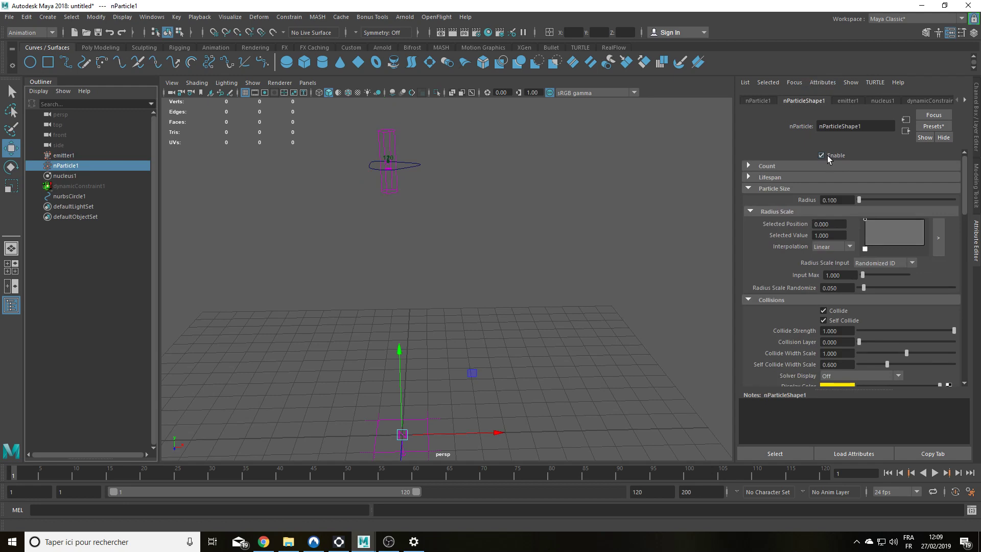
left_click(827, 155)
- Set emitter1's Rate (Particles/Sec) to 0 and key it at frame 1
left_click(89, 154)
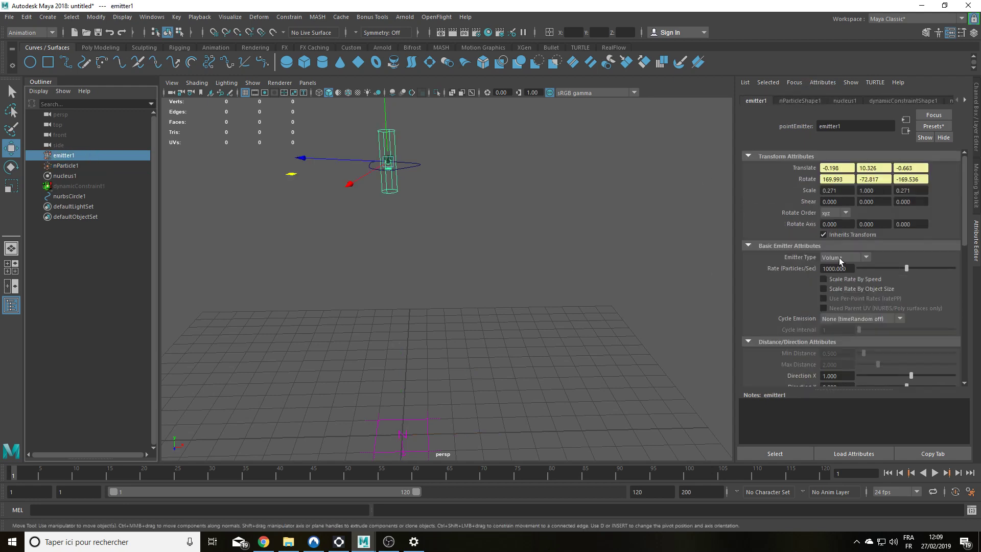
left_click_drag(850, 269, 715, 270)
type("0")
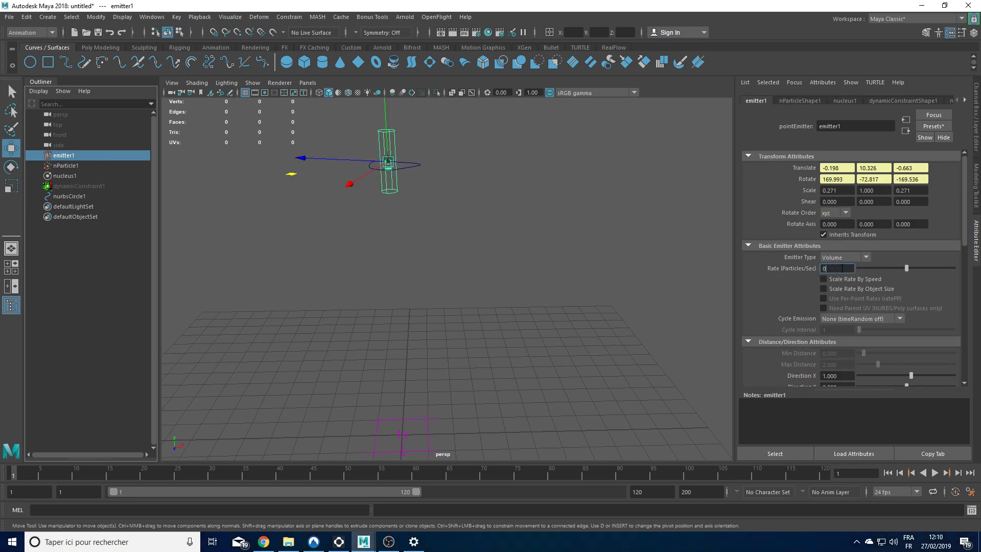
key("Return")
right_click(842, 269)
left_click(863, 284)
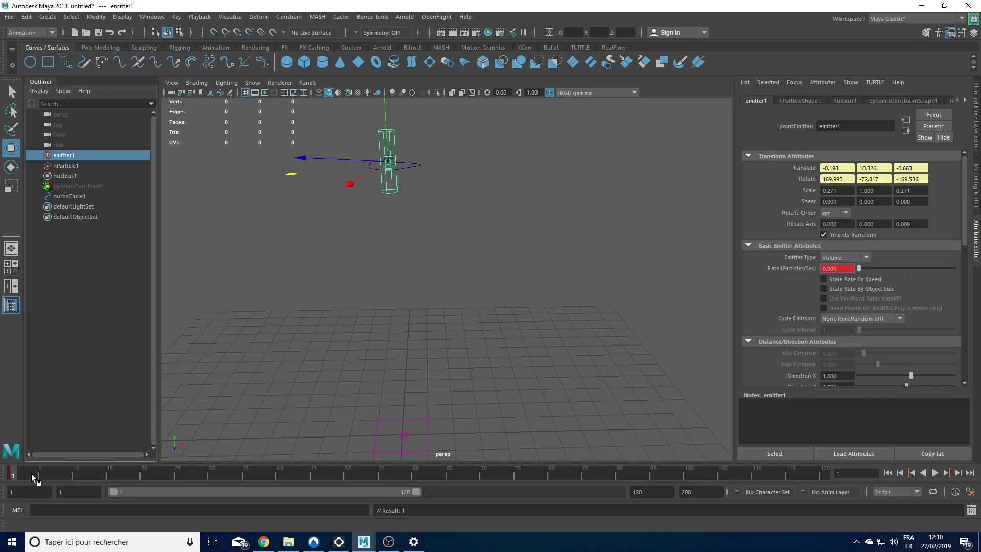
- Set the emitter rate to 600 at frame 4 and key it
left_click(33, 474)
left_click_drag(854, 268, 624, 296)
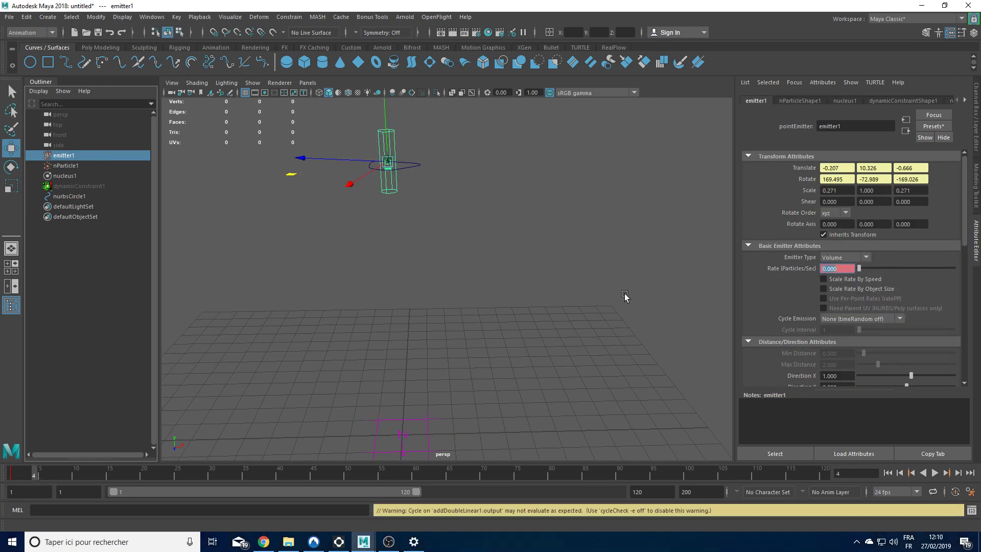
type("600")
key("Return")
right_click(844, 269)
left_click(869, 275)
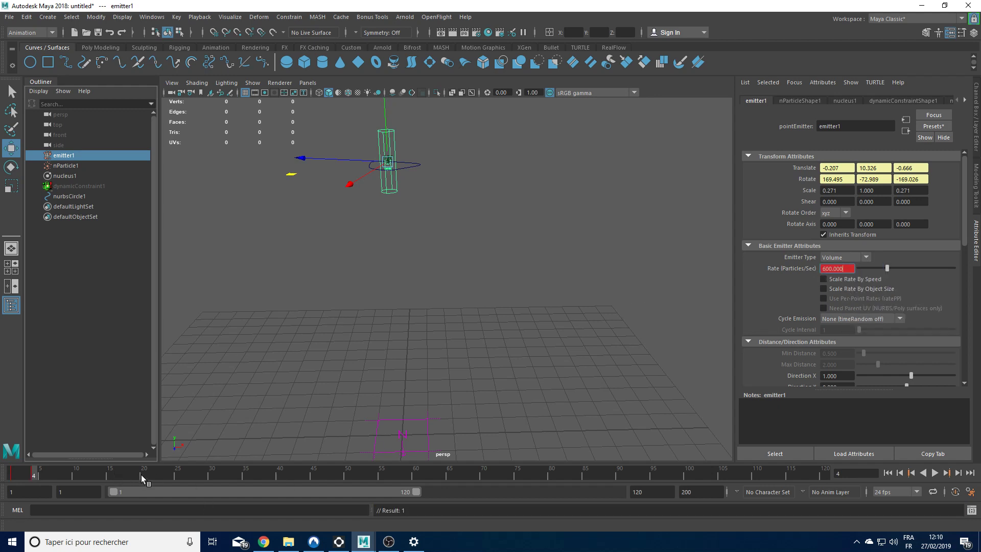
- Set the emitter rate to 1000 at frame 20 and key it
left_click(141, 474)
type("1000")
key("Return")
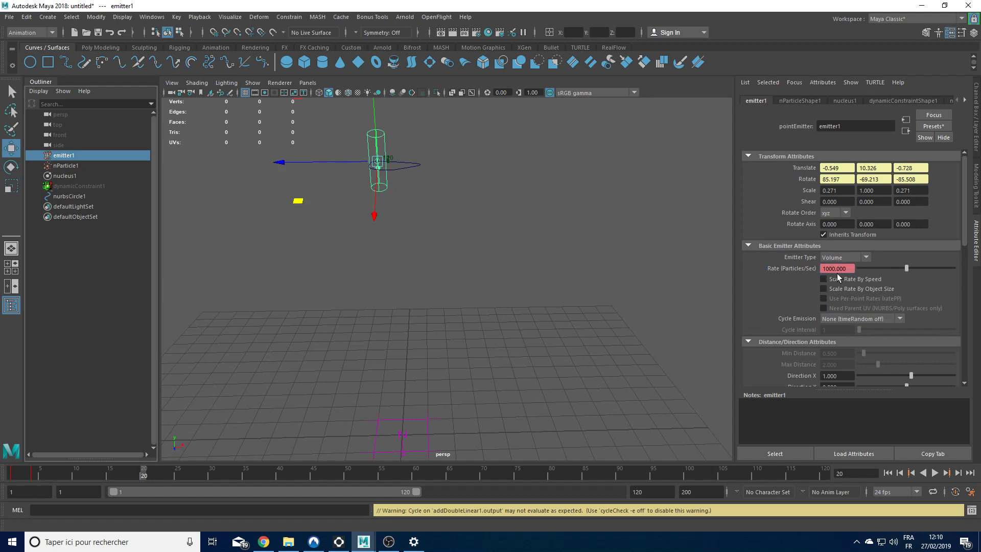
right_click(839, 270)
left_click(860, 285)
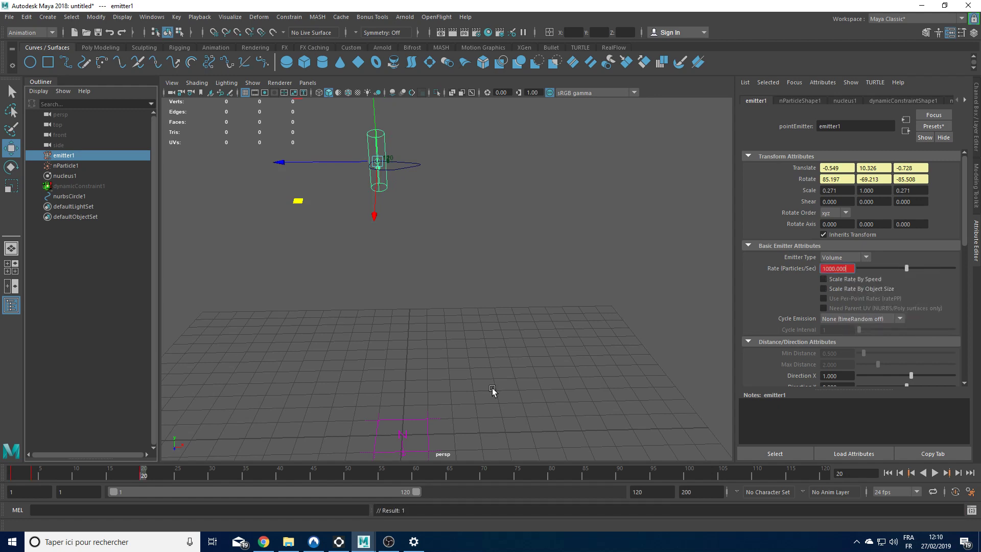
- Key the emitter rate at 300 on frame 30, and key the same rate again on frame 40
left_click(220, 471)
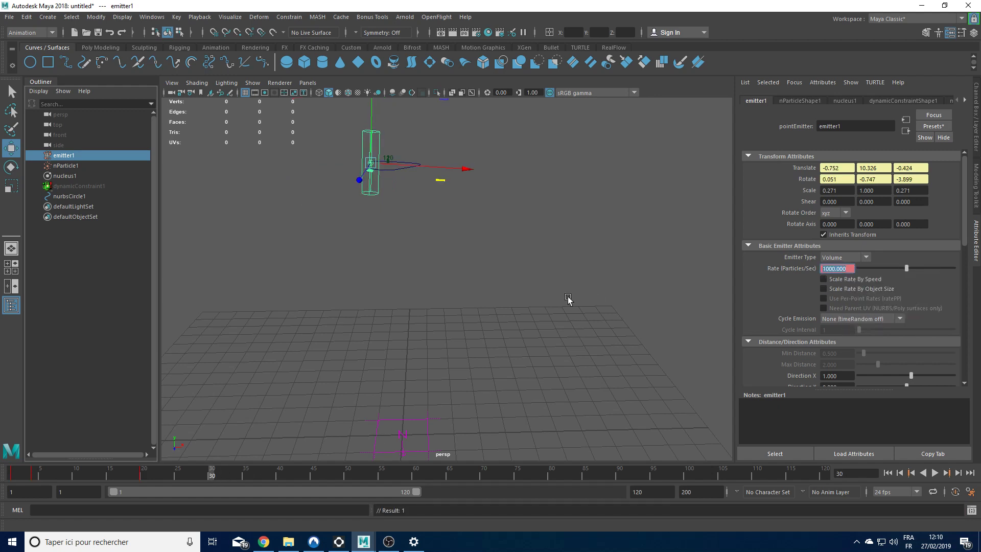
type("300")
key("Return")
right_click(845, 270)
left_click(848, 284)
left_click(279, 474)
right_click(847, 267)
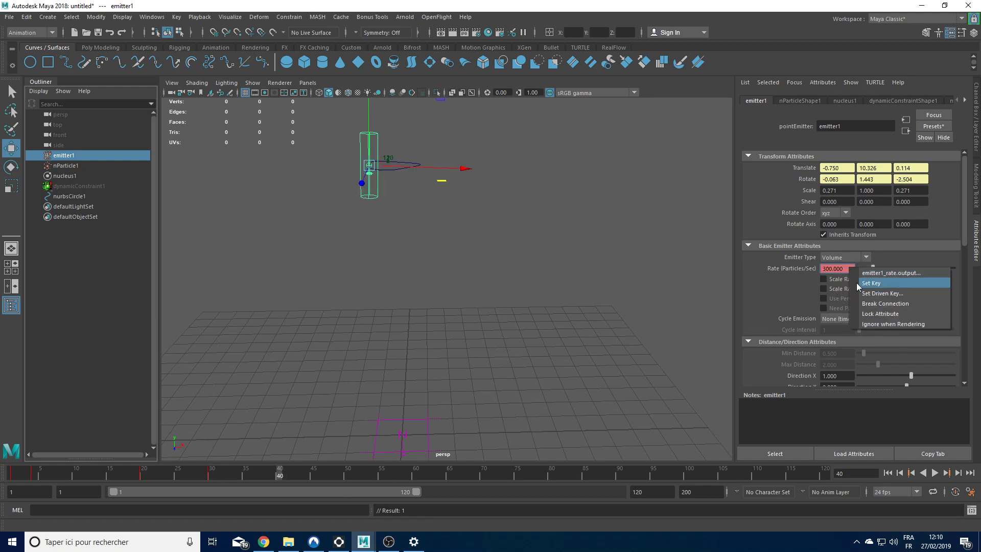
left_click(856, 283)
- Set the emitter rate to 100 at frame 45 and key it
left_click(313, 474)
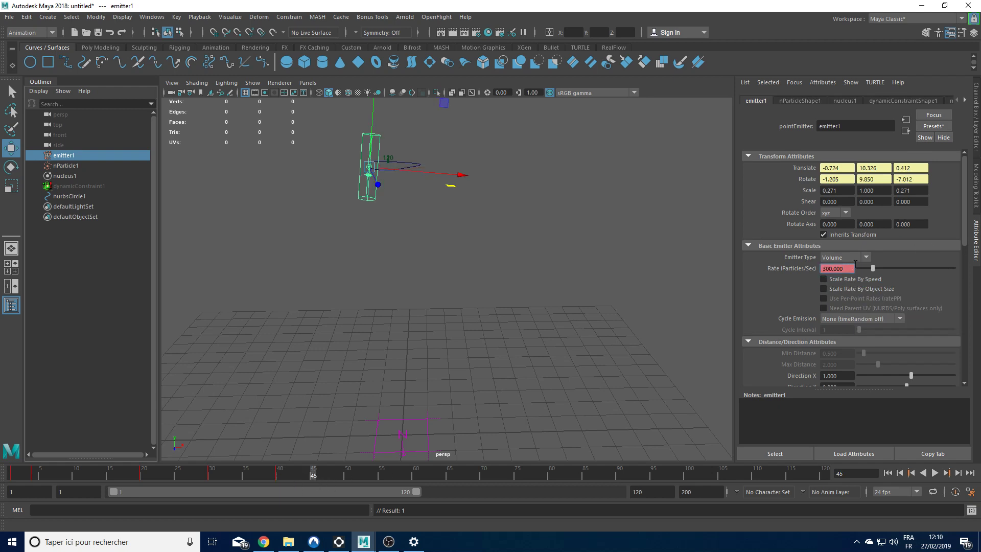
right_click(821, 269)
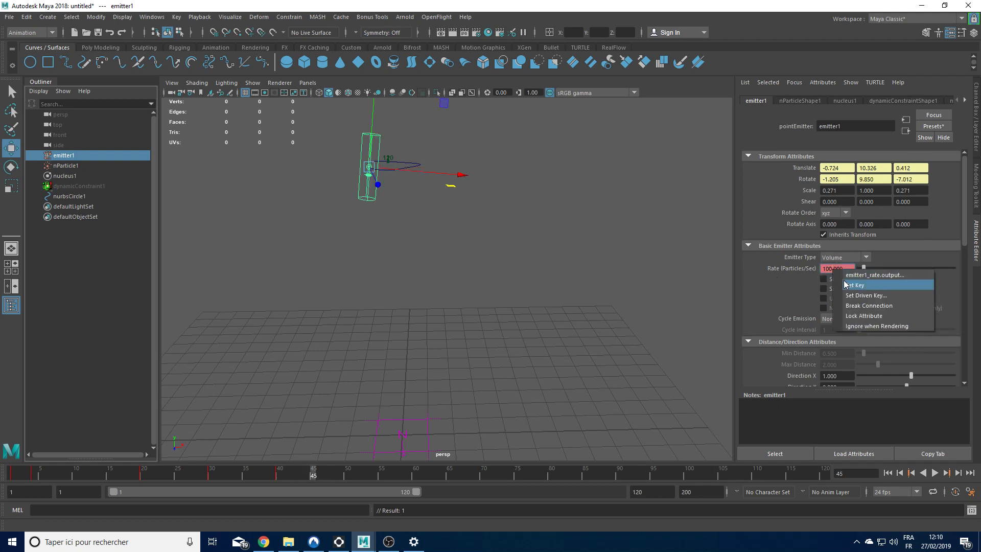
left_click(858, 283)
- Set the emitter rate back to 1000 at frame 60 and key it
left_click(415, 475)
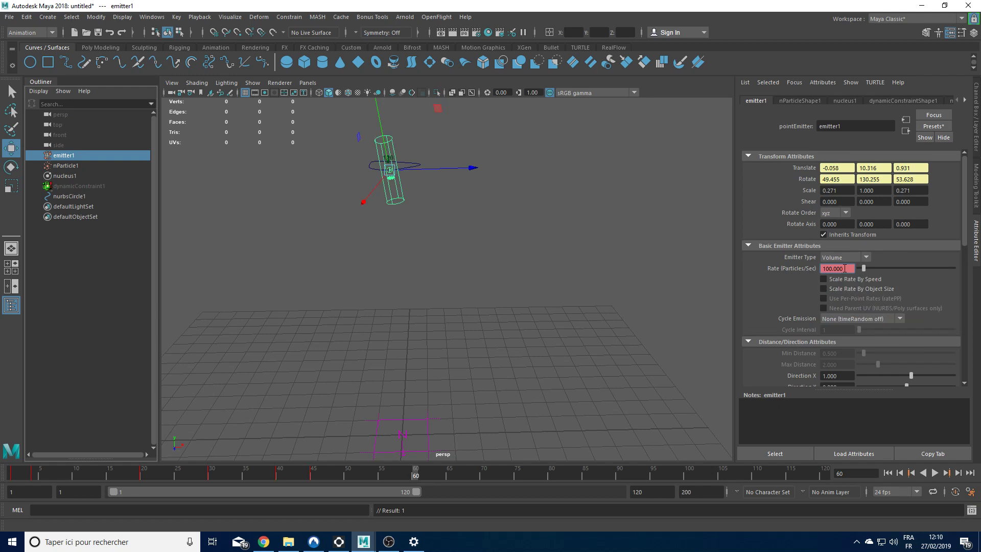
left_click_drag(845, 268, 790, 276)
type("1000")
key("Return")
right_click(846, 273)
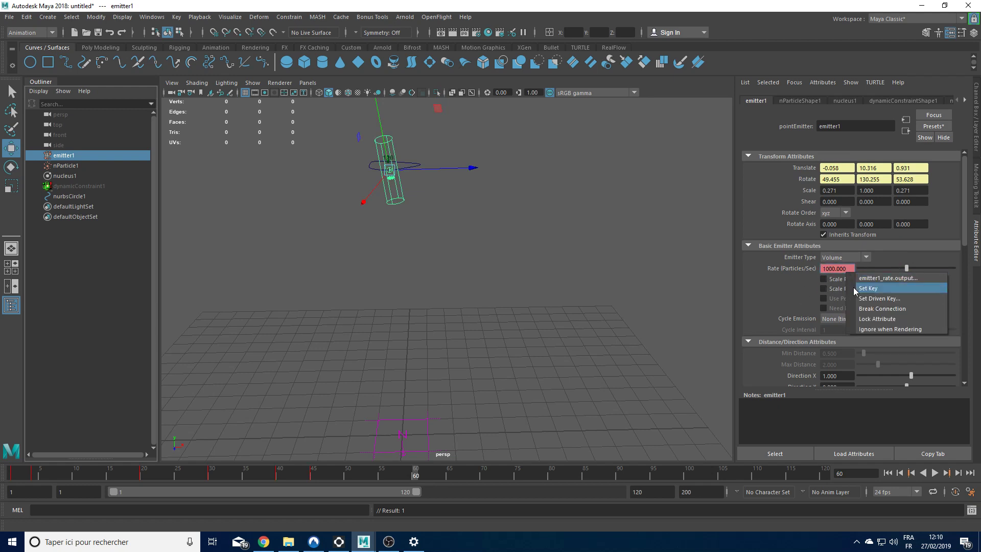
left_click(856, 289)
- Set the emitter rate to 0 at frame 64 and key it to end the emission
left_click(442, 475)
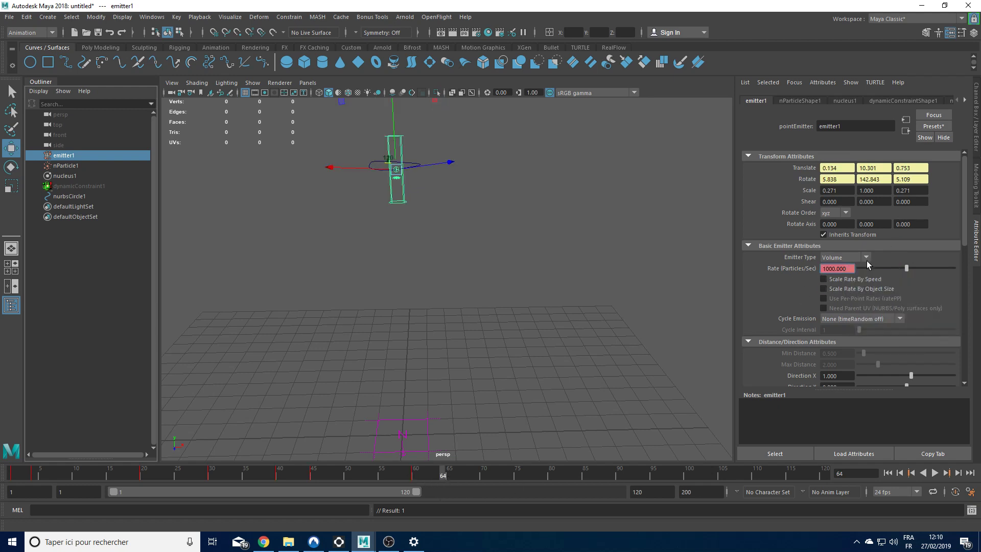
double_click(835, 268)
type("0")
key("Return")
right_click(843, 270)
left_click(863, 287)
- Re-enable nParticle1 and play the simulation from frame 1 to about frame 99, inspecting the particle pile up close
left_click(61, 167)
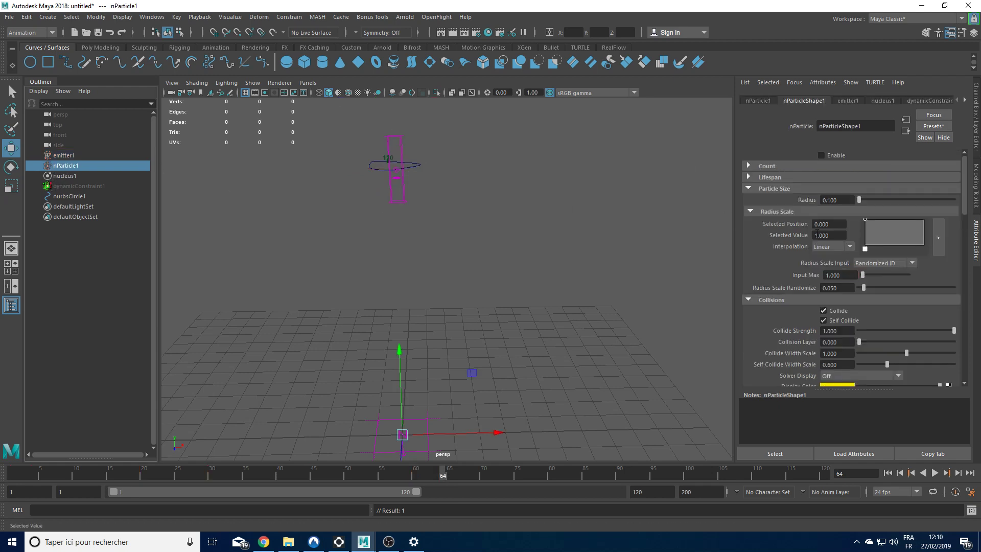
left_click(828, 155)
left_click(887, 472)
left_click(934, 473)
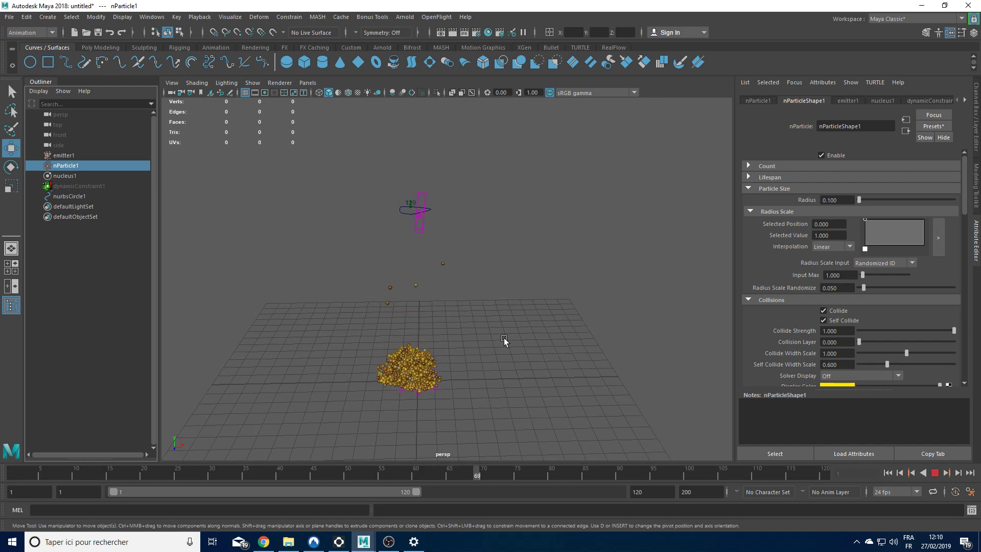
left_click(936, 474)
left_click_drag(571, 397, 566, 378, "alt")
middle_click_drag(566, 378, 562, 334, "alt")
scroll(562, 334, "up", 6)
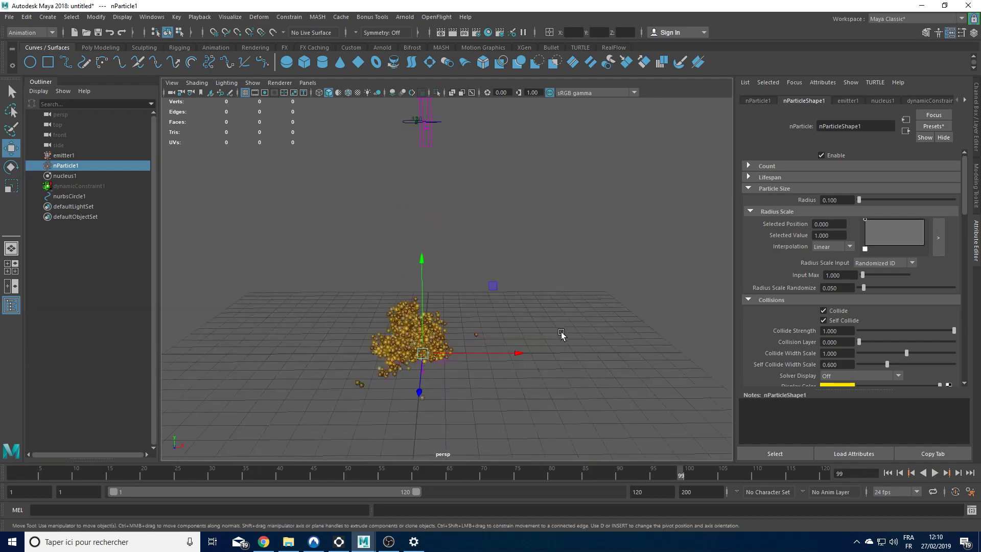
left_click_drag(558, 402, 513, 372, "alt")
scroll(461, 377, "up", 5)
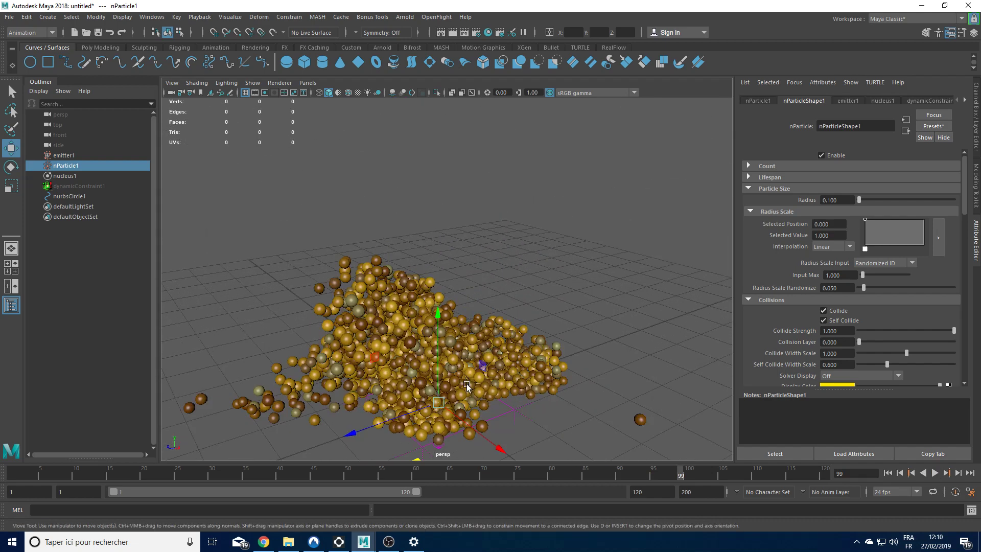
- Unhide dynamicConstraint1 and set its Strength to 200, Tangent Strength to 50 and Glue Strength to 0.65
left_click(73, 186)
key("shift+h")
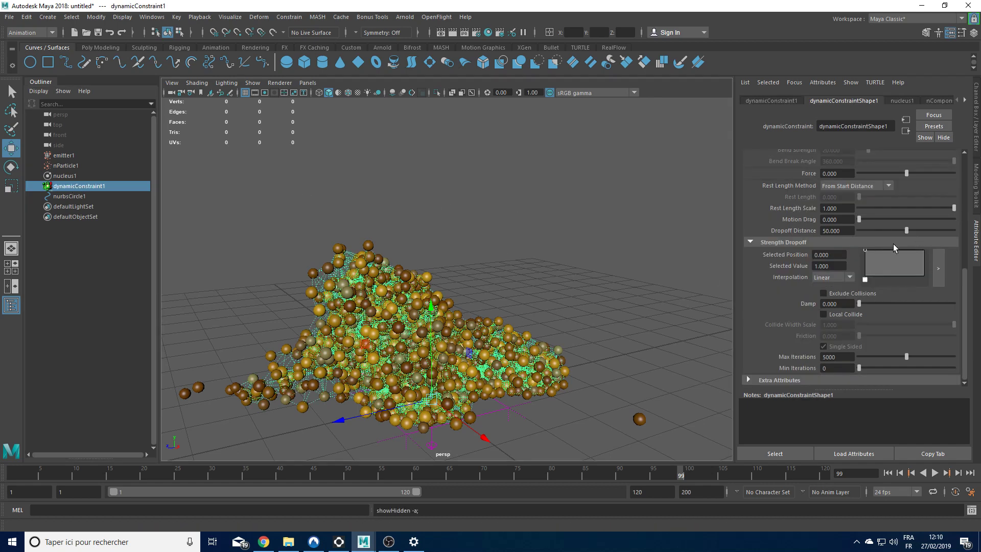
scroll(878, 235, "up", 5)
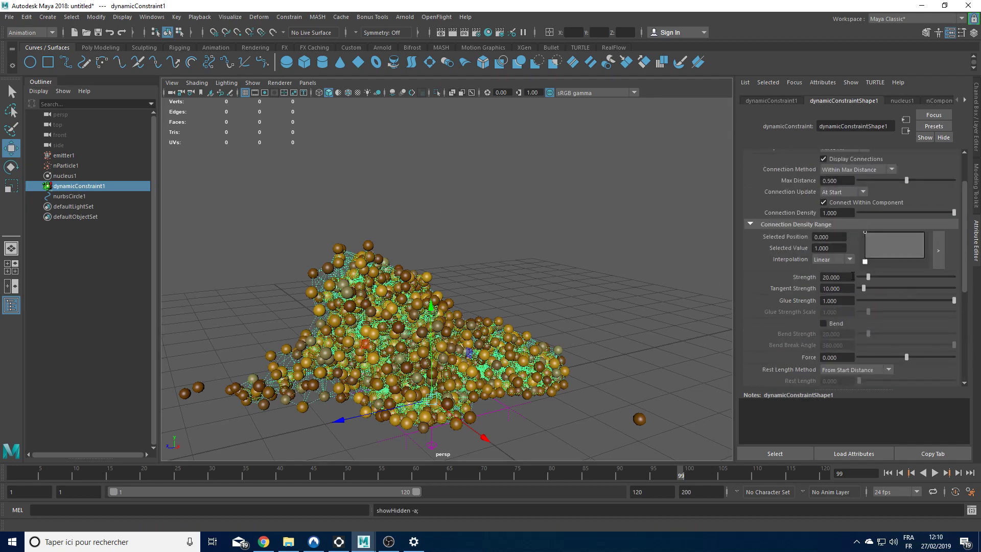
left_click(852, 277)
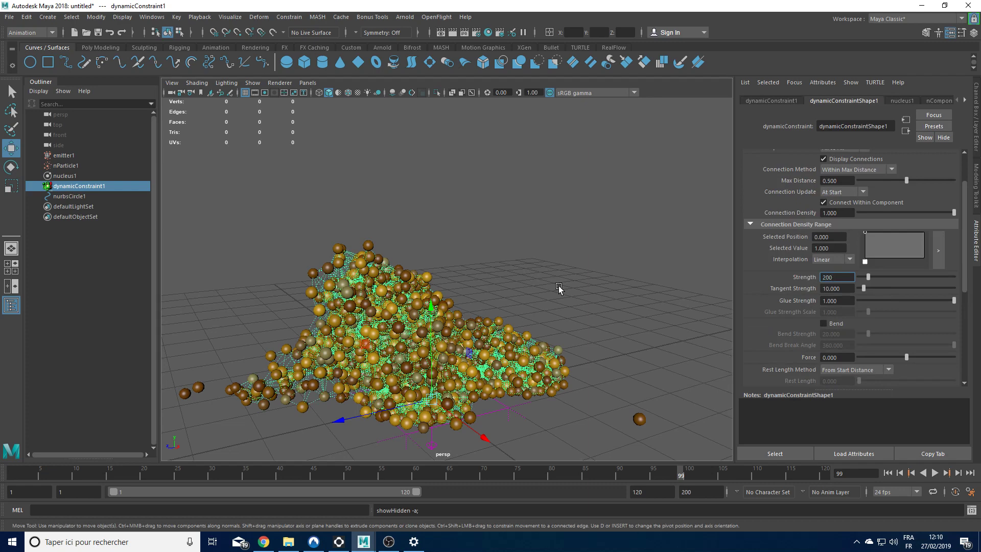
key("Tab")
type("50")
key("Return")
left_click(844, 302)
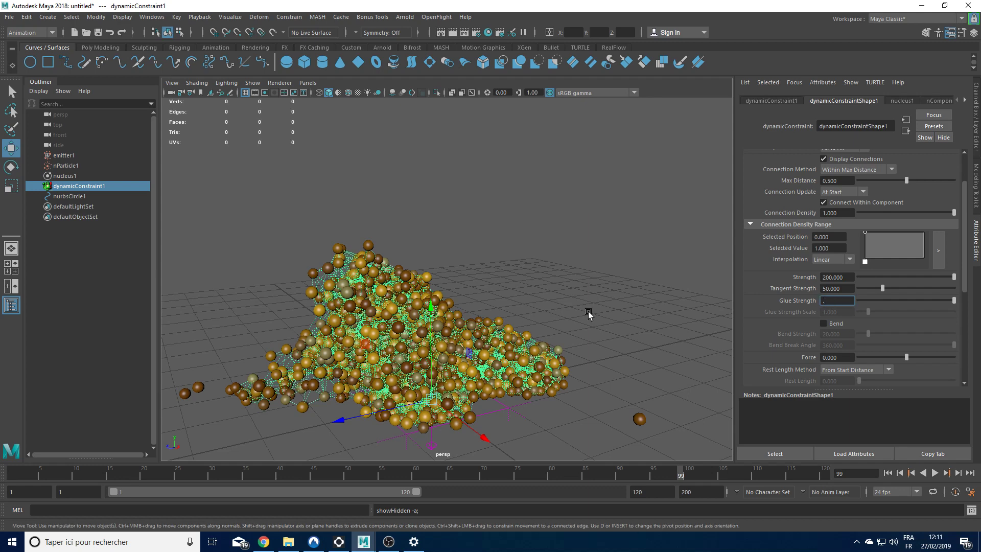
key("Return")
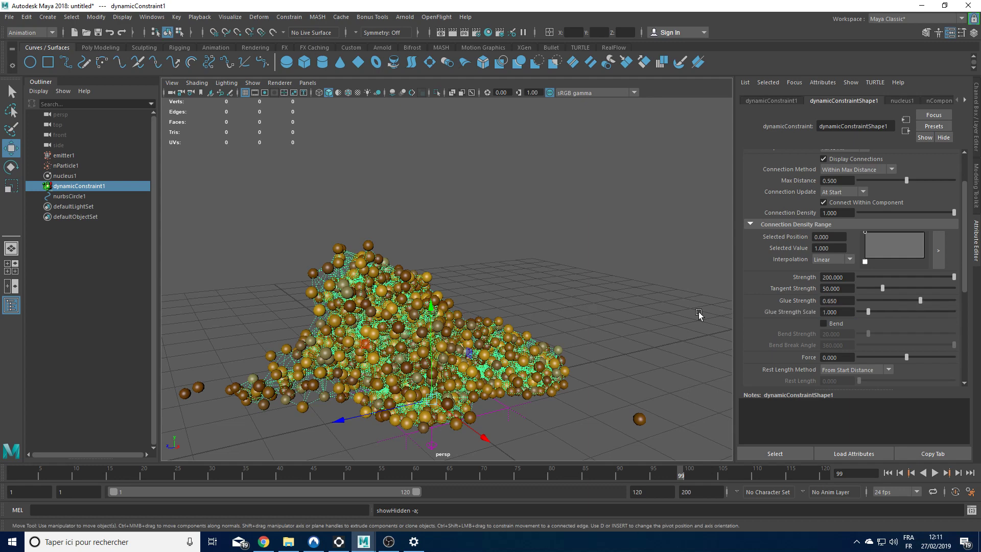
- Replay the simulation from frame 1 to about frame 44 to check the particles with the stronger constraint
left_click(888, 472)
left_click(935, 472)
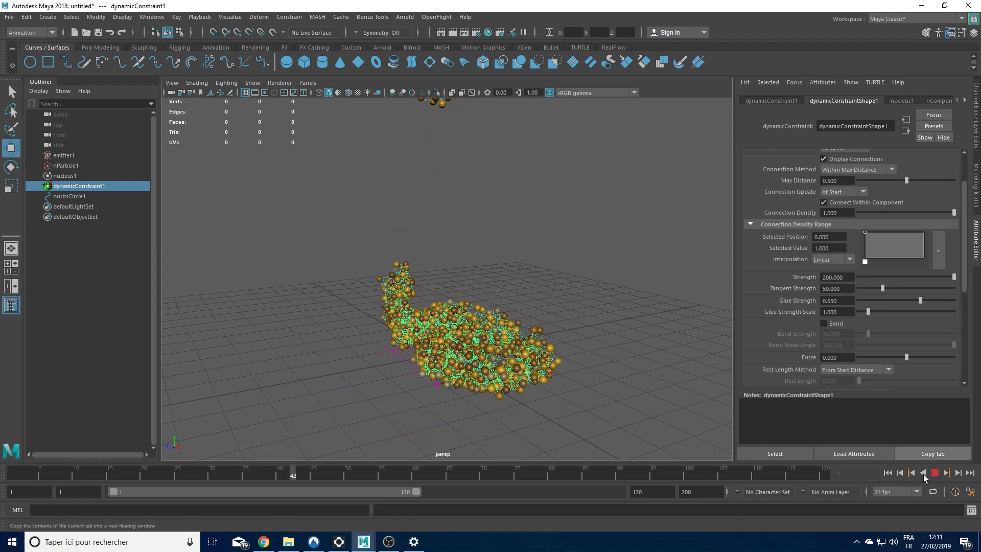
left_click(935, 475)
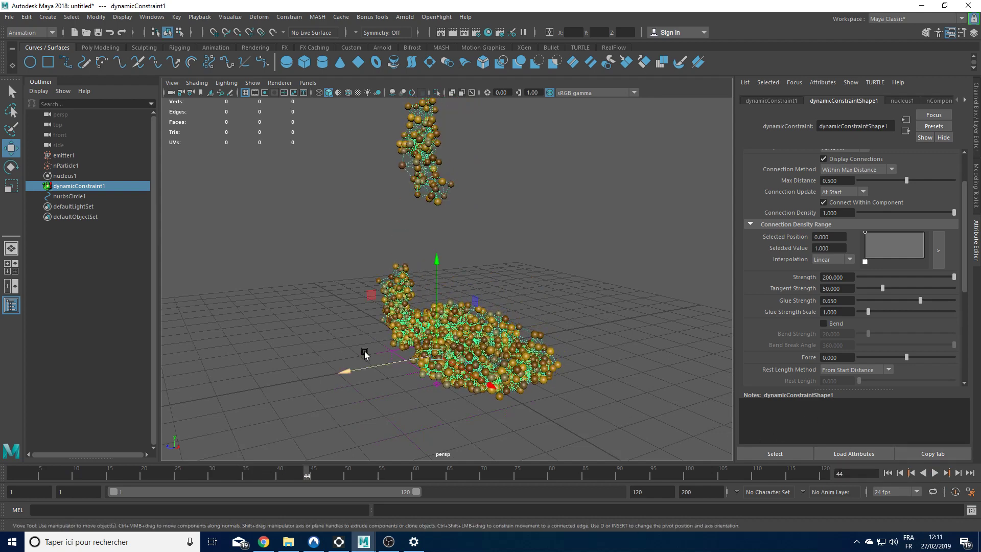
- Set the ground plane's Plane Stickiness on nucleus1 to 2
left_click(67, 176)
scroll(802, 280, "up", 4)
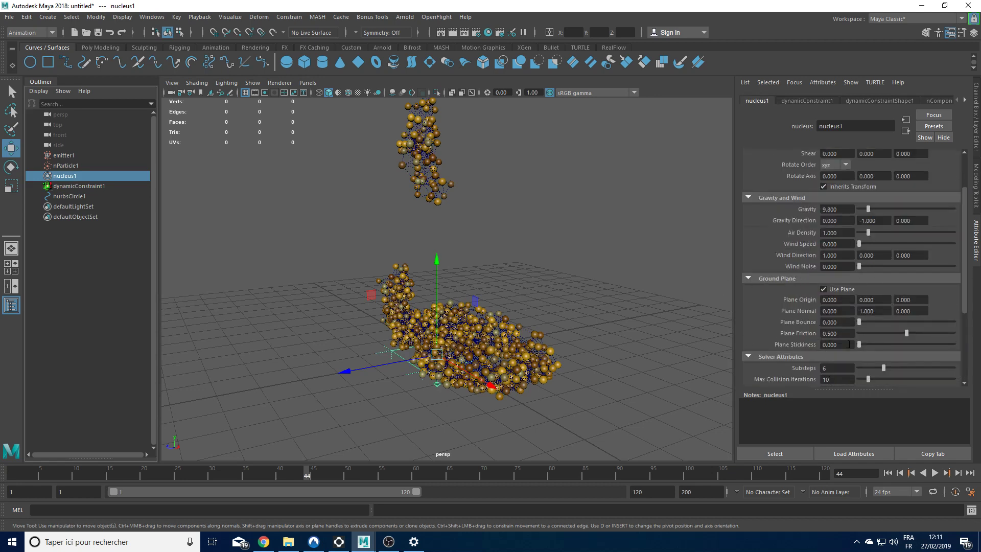
left_click(849, 345)
key("Return")
- Scale emitter1 down uniformly to about 0.161 in X and Z and 0.593 in Y
left_click_drag(501, 364, 514, 346, "alt")
left_click_drag(457, 232, 536, 274, "alt")
left_click_drag(578, 240, 571, 228, "alt")
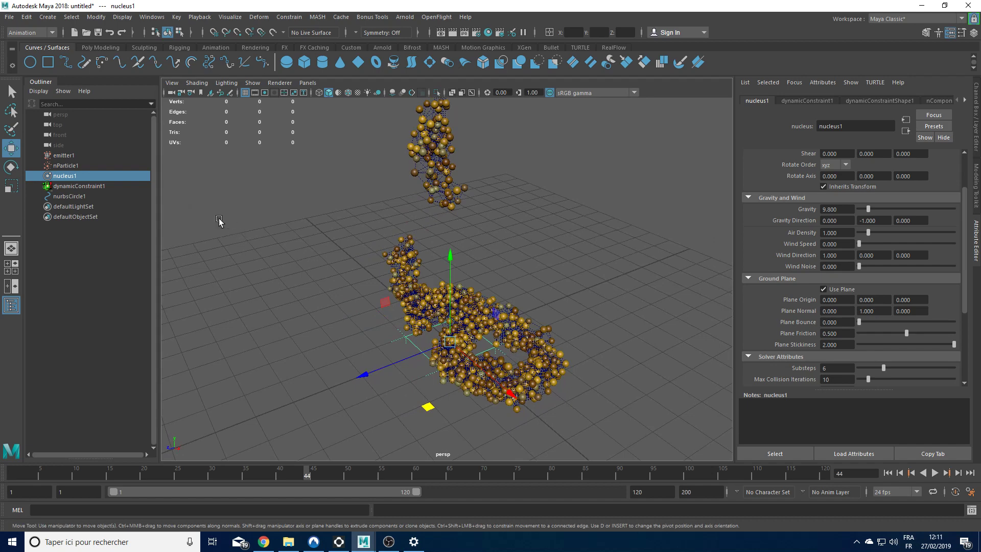
left_click_drag(600, 159, 458, 204, "alt")
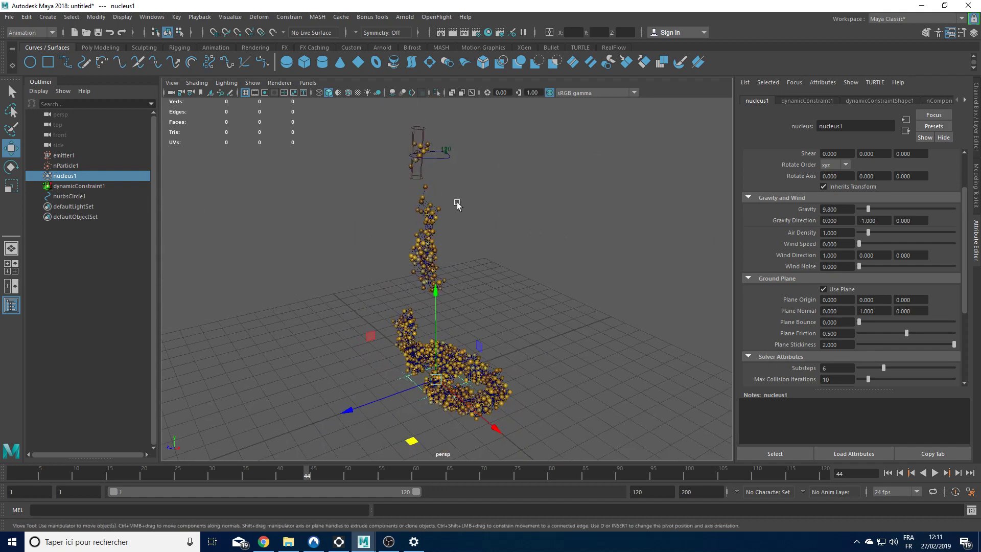
left_click(419, 177)
key("r")
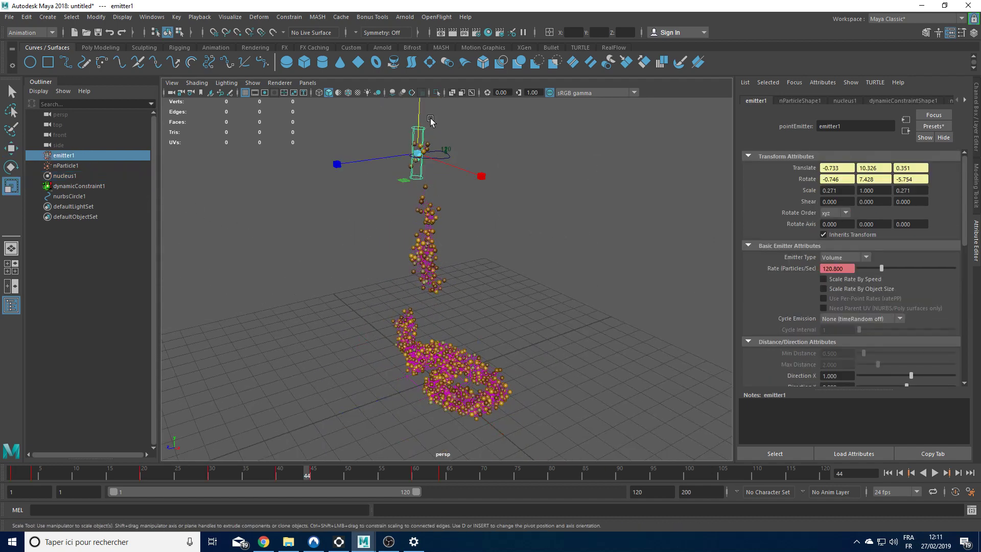
left_click_drag(418, 149, 313, 213)
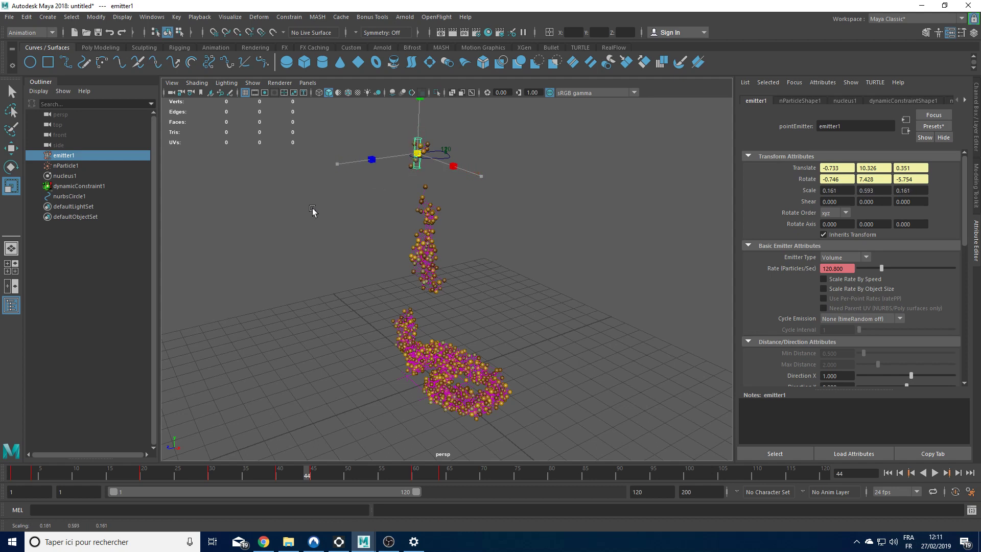
- Replay the simulation from frame 1 to about frame 41 and bring up the nParticleShape1 attributes
left_click(888, 473)
left_click(935, 472)
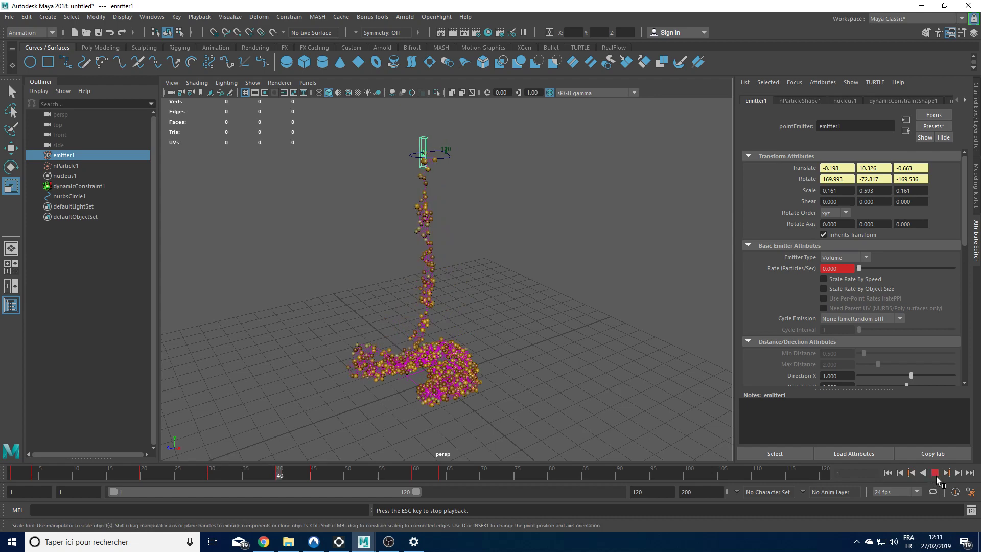
left_click(66, 165)
scroll(820, 207, "down", 5)
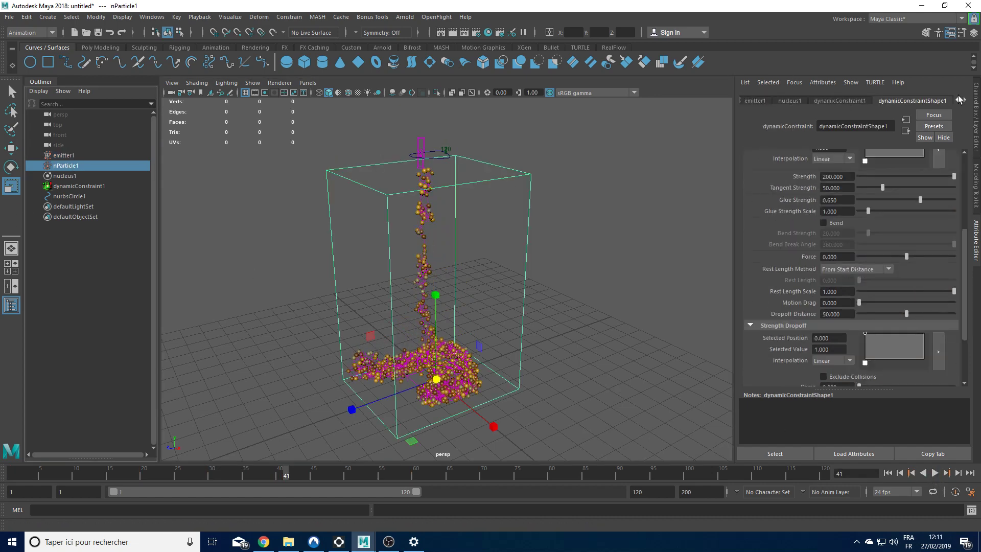
left_click(958, 99)
left_click(798, 102)
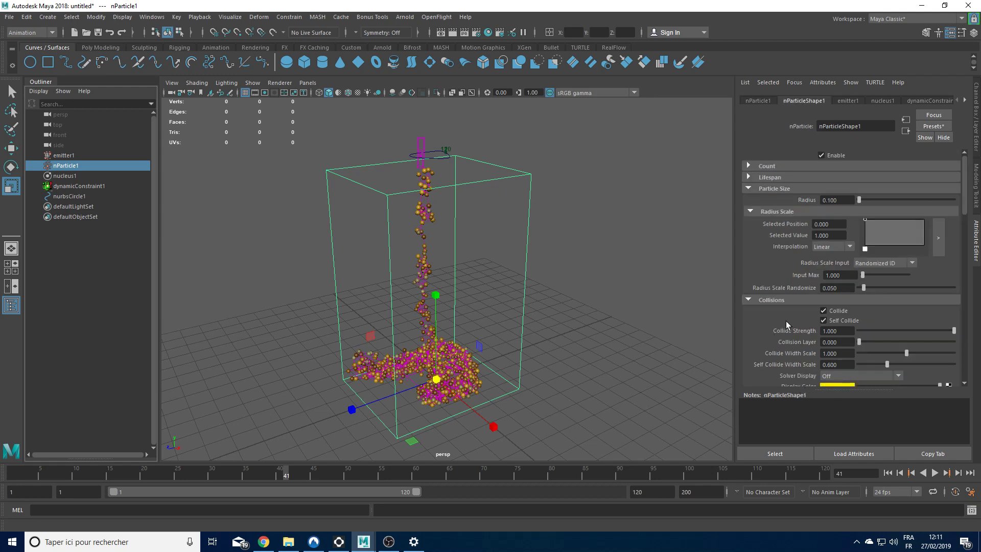
- In nParticleShape1's Dynamic Properties, set Drag to 0.05 and Damp to 0.005
scroll(785, 321, "down", 5)
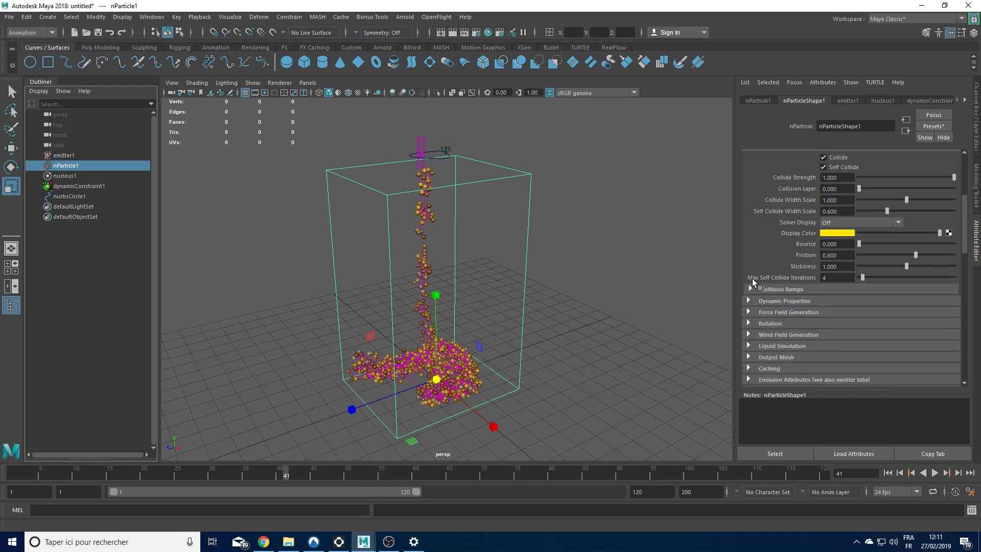
left_click(780, 302)
scroll(784, 290, "down", 3)
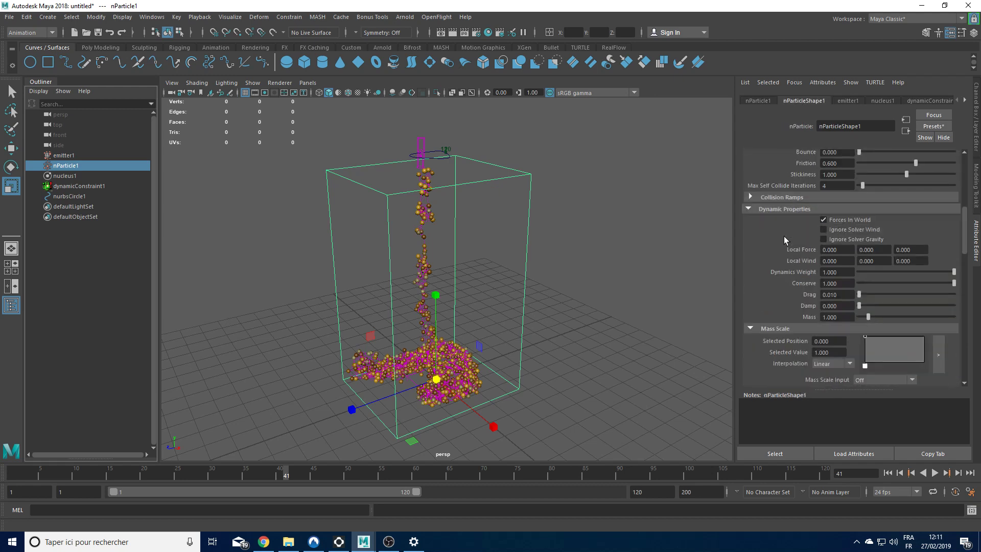
left_click(834, 306)
left_click(832, 294)
type("0.05")
key("Return")
- Replay the simulation from frame 1 to about frame 55 to check the particles with the new drag and damping
left_click(887, 472)
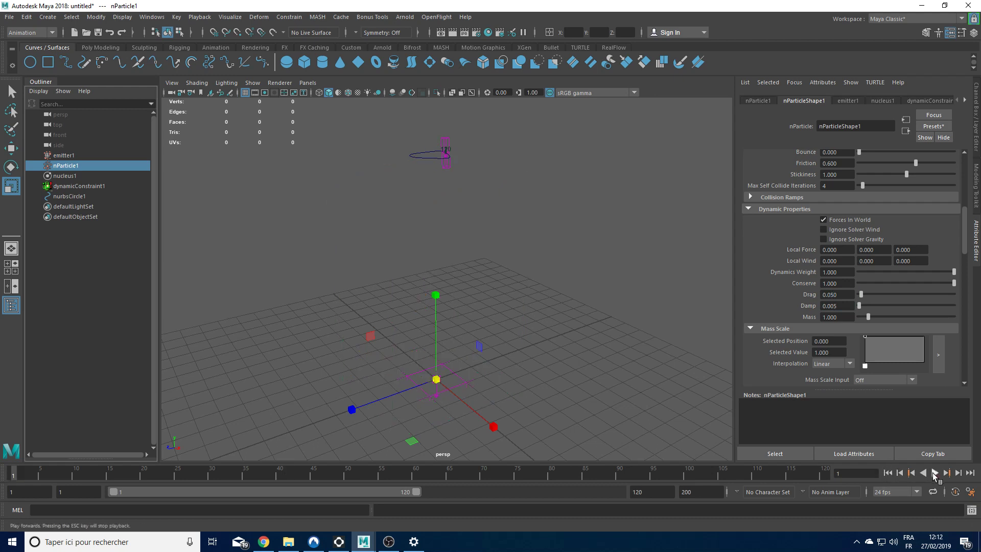
left_click(935, 473)
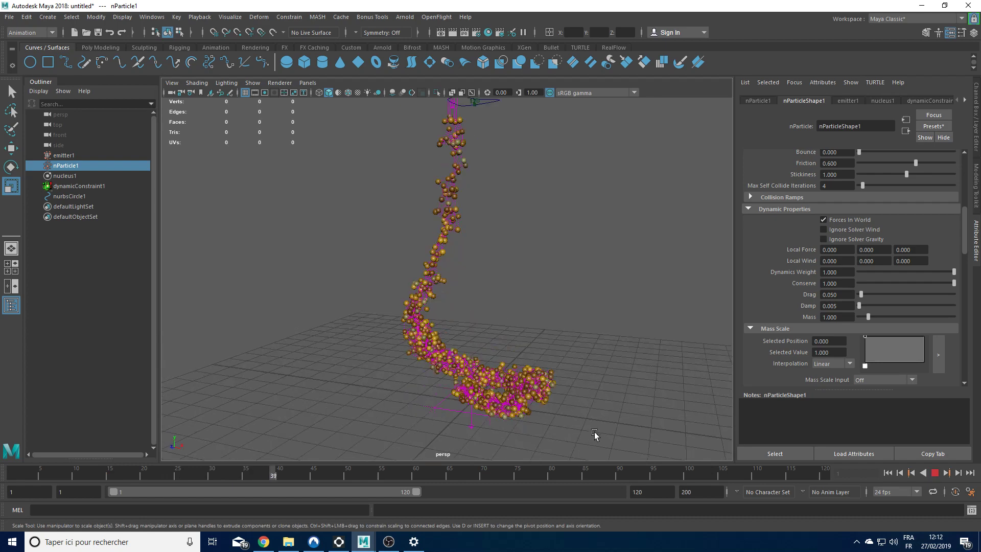
left_click(934, 473)
- Hide dynamicConstraint1 so its connection lines no longer cover the particles
left_click(79, 186)
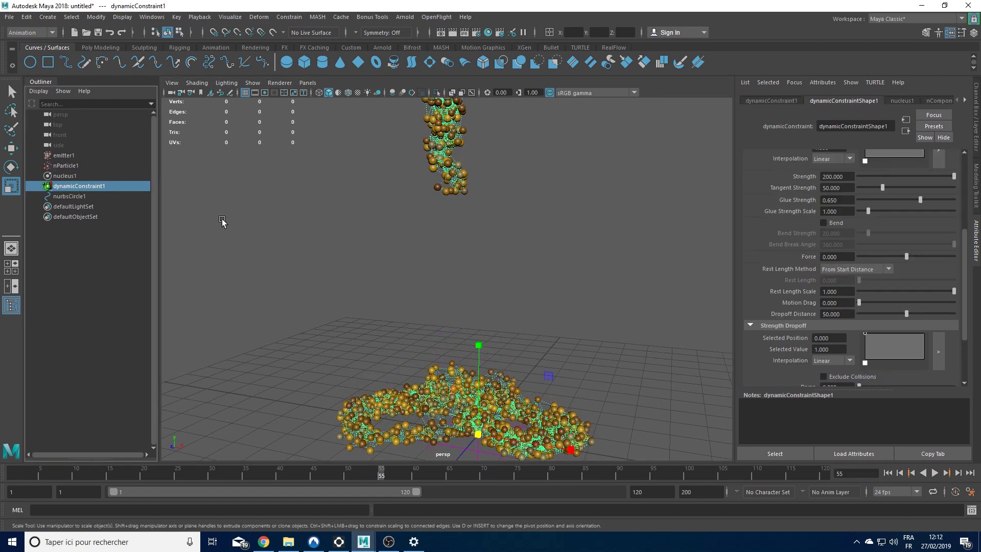
key("ctrl+h")
left_click_drag(593, 374, 565, 300, "alt")
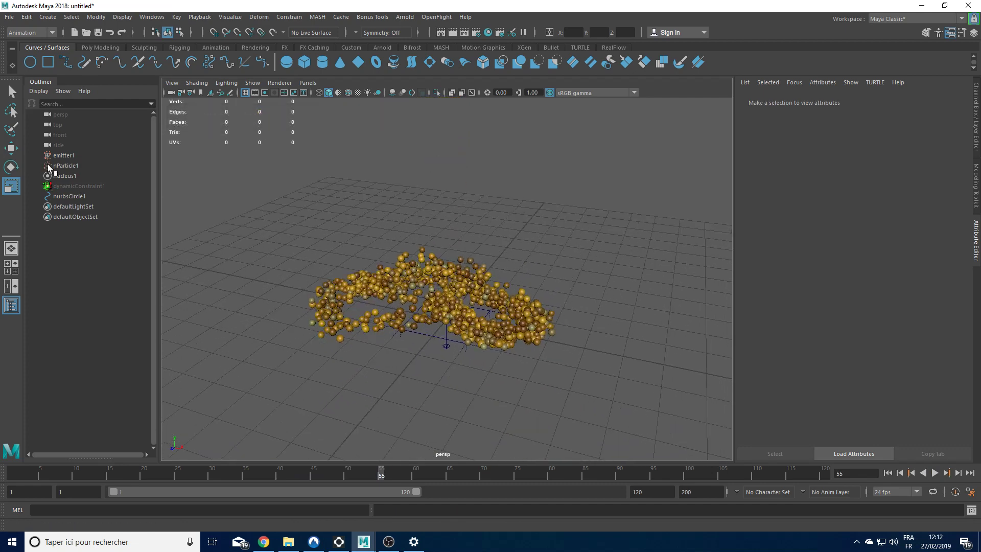
- Convert nParticle1 to a polygon mesh with nParticle to Polygons
left_click(77, 165)
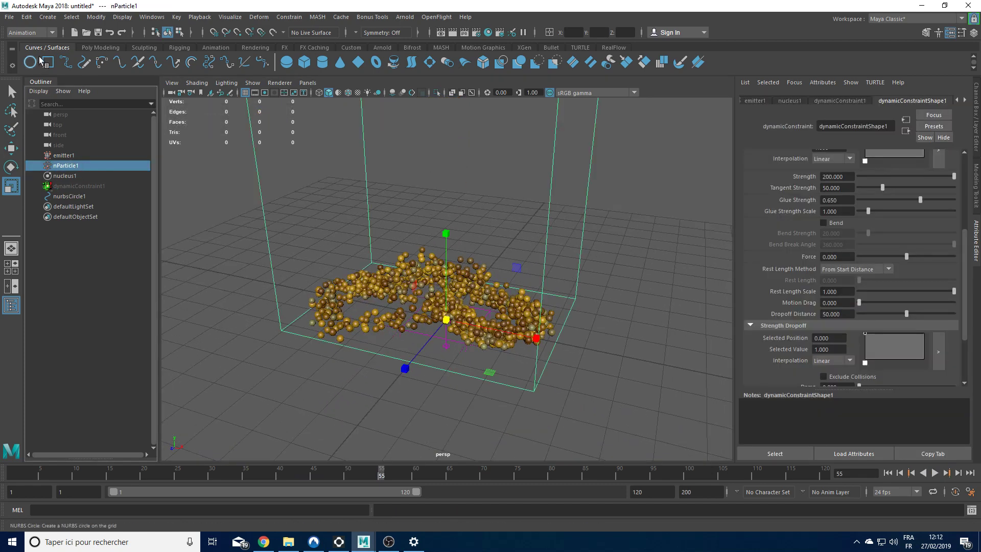
left_click(96, 17)
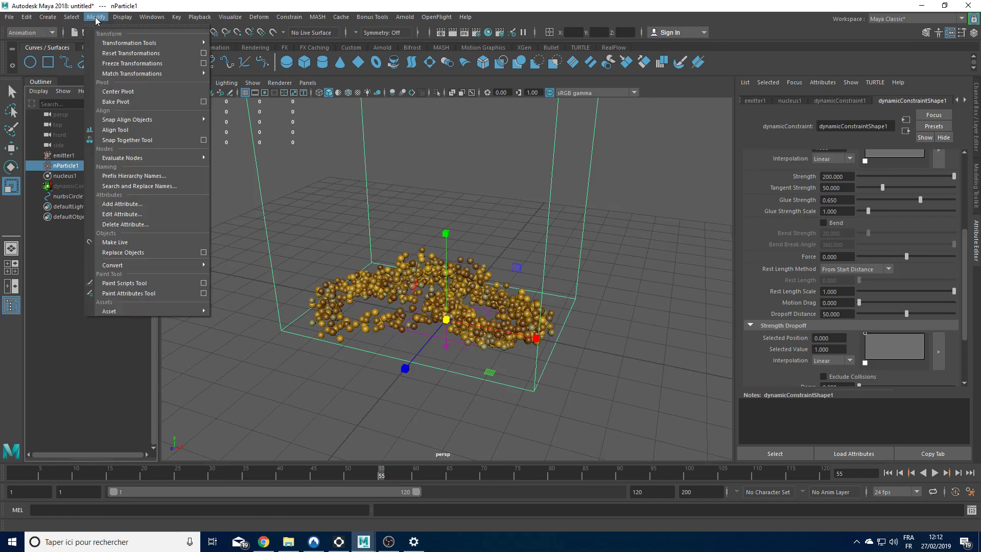
mouse_move(168, 265)
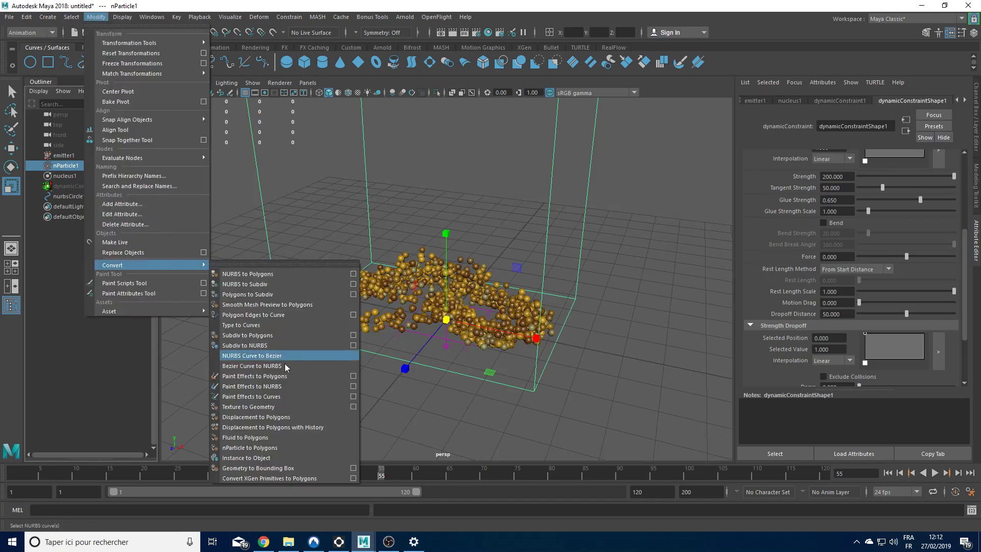
left_click(295, 448)
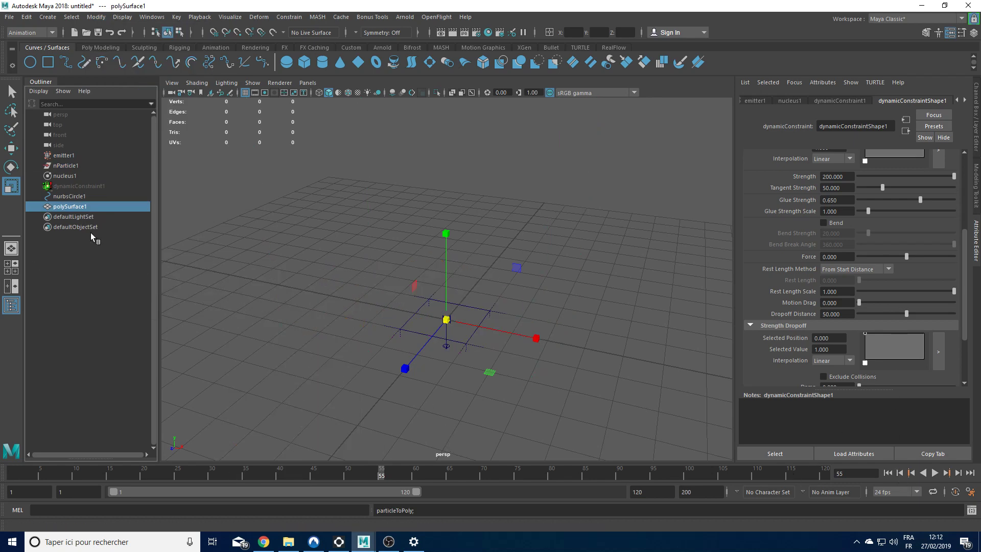
- Lower the Output Mesh Threshold of nParticleShape1 to about 0.022
left_click(67, 166)
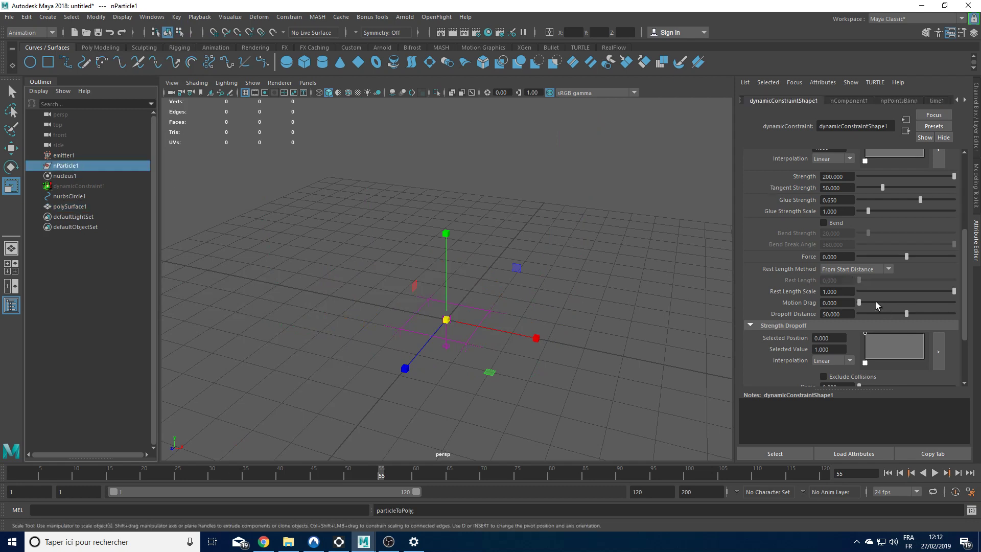
scroll(876, 302, "up", 5)
left_click(957, 100)
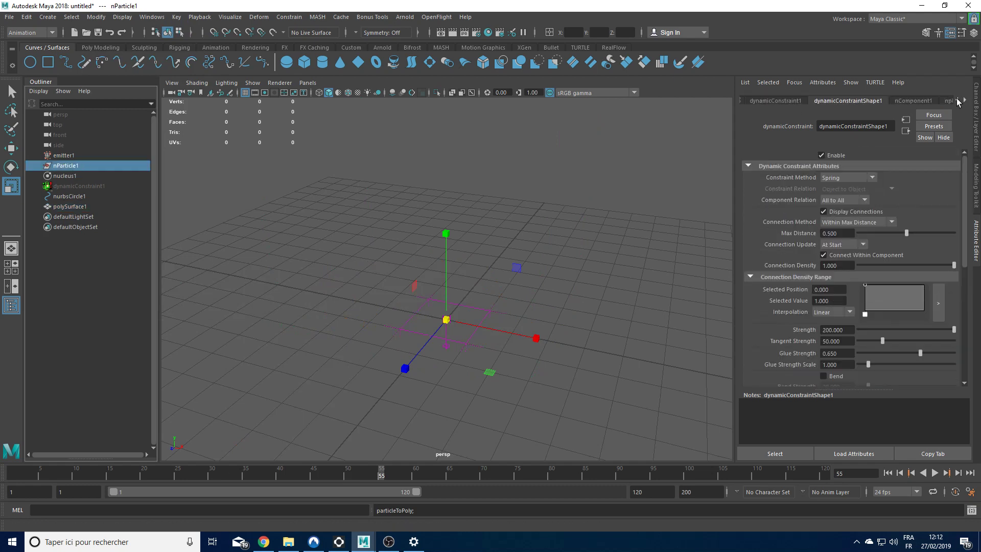
left_click(957, 100)
left_click(793, 100)
scroll(801, 298, "up", 8)
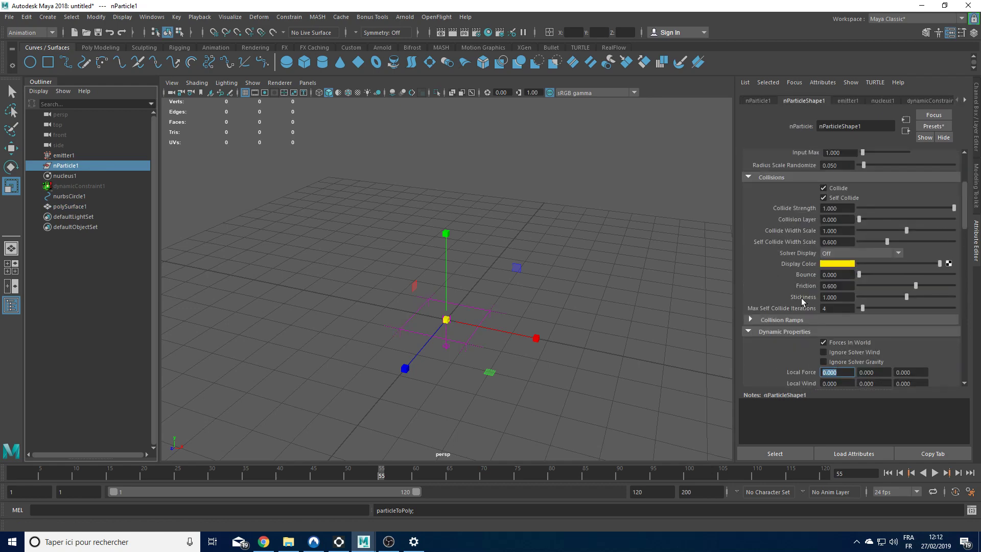
scroll(782, 220, "down", 10)
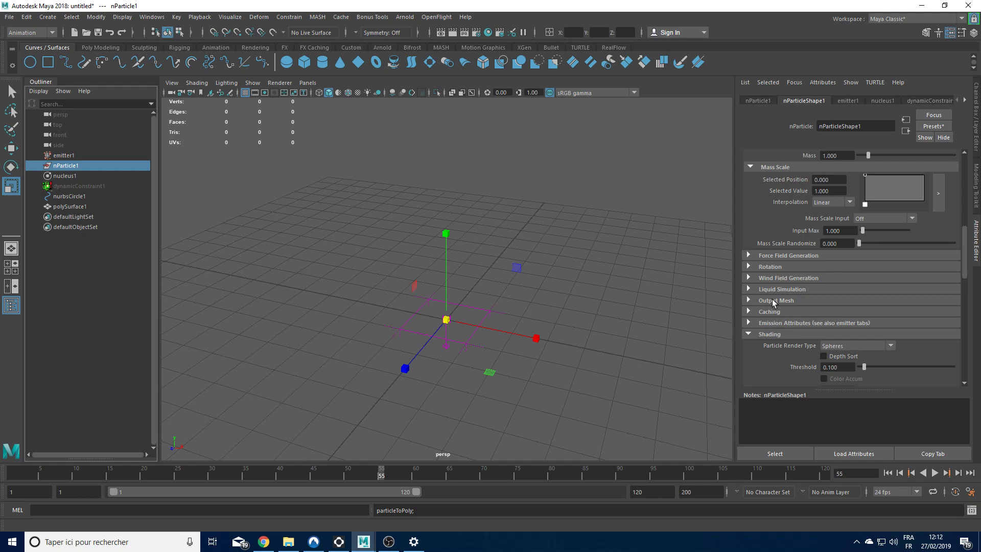
left_click(773, 300)
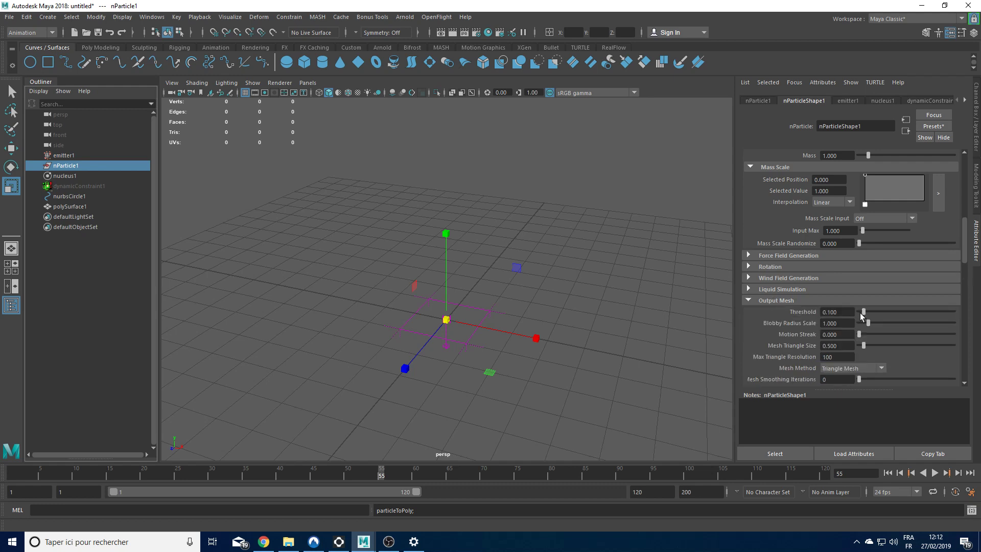
left_click_drag(865, 311, 860, 312)
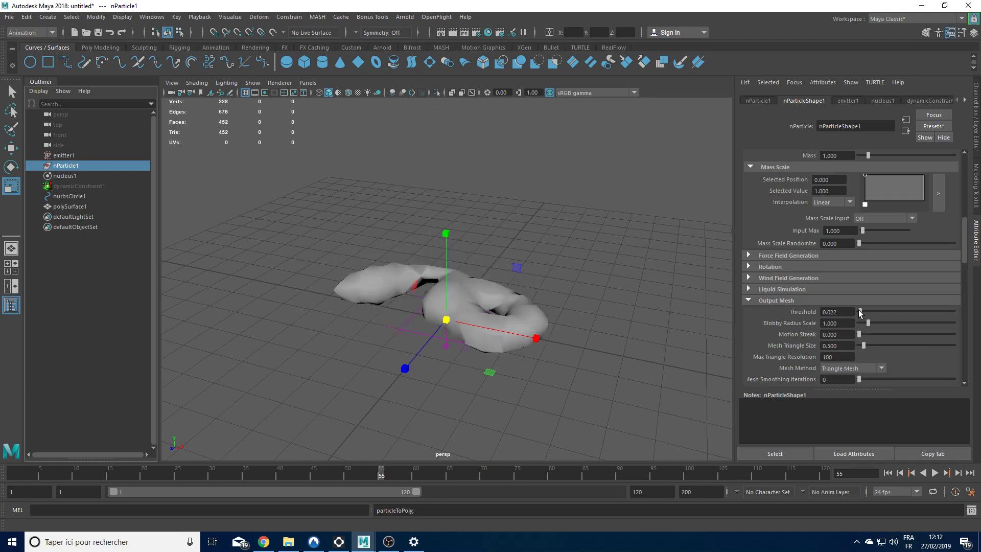
- Set the output mesh's Mesh Method to Quad Mesh and display wireframe on shaded in the viewport
scroll(817, 319, "down", 3)
left_click(861, 306)
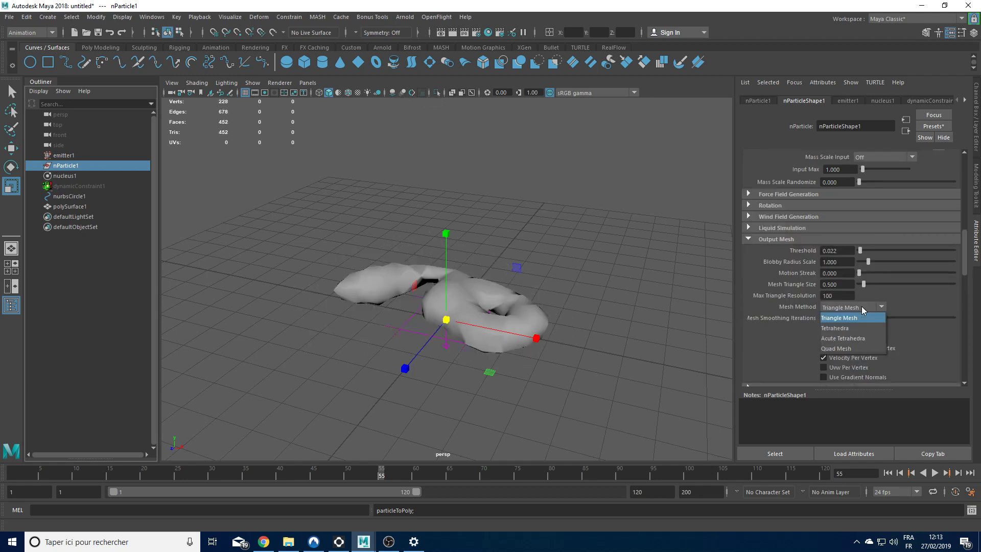
left_click(843, 351)
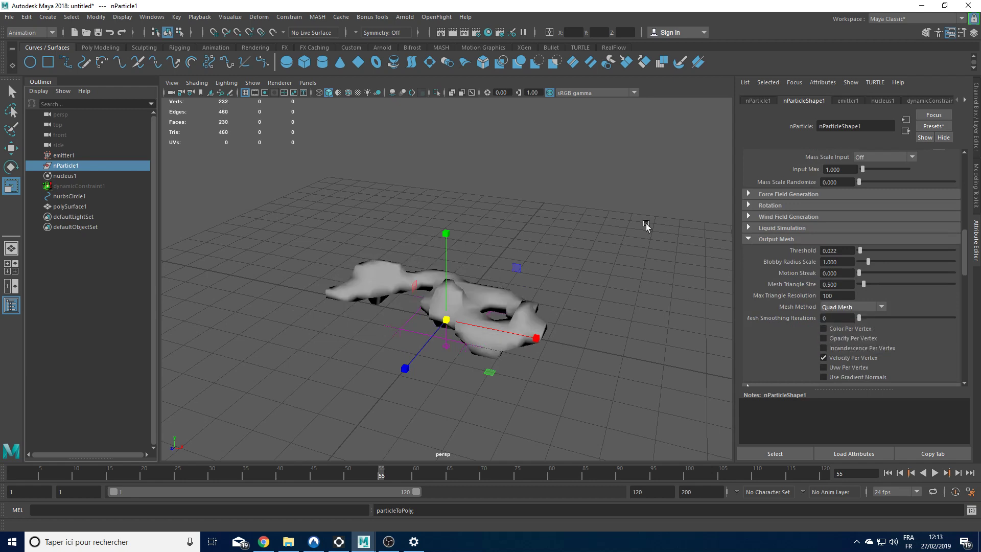
left_click(348, 93)
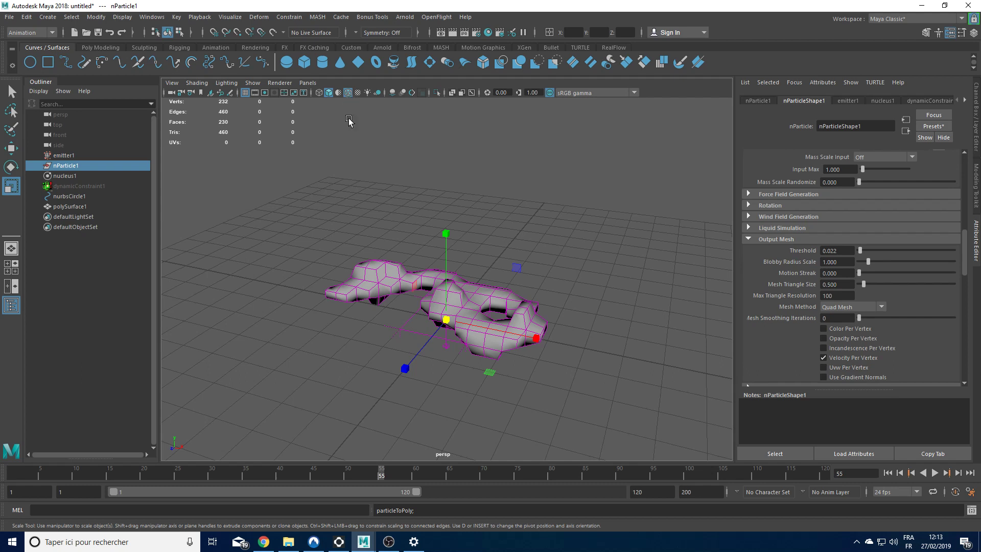
- Set the output mesh's Mesh Triangle Size to 0.25 and Mesh Smoothing Iterations to 24
left_click_drag(848, 283, 828, 284)
type("25")
key("Return")
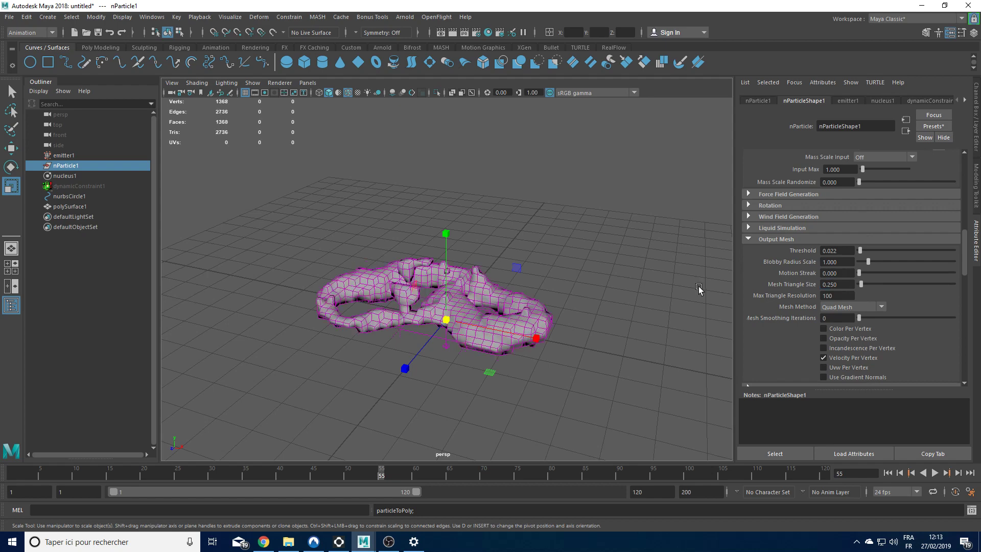
left_click(852, 317)
type("24")
key("Return")
left_click_drag(633, 333, 599, 274, "alt")
- Refine the output mesh by setting Mesh Triangle Size to 0.2
left_click(832, 284)
double_click(829, 284)
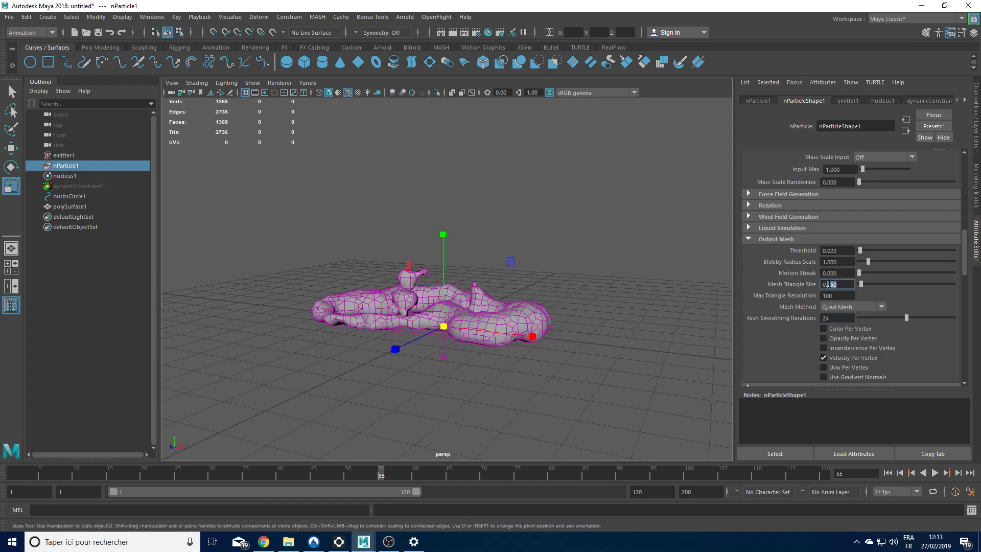
type("2")
key("Return")
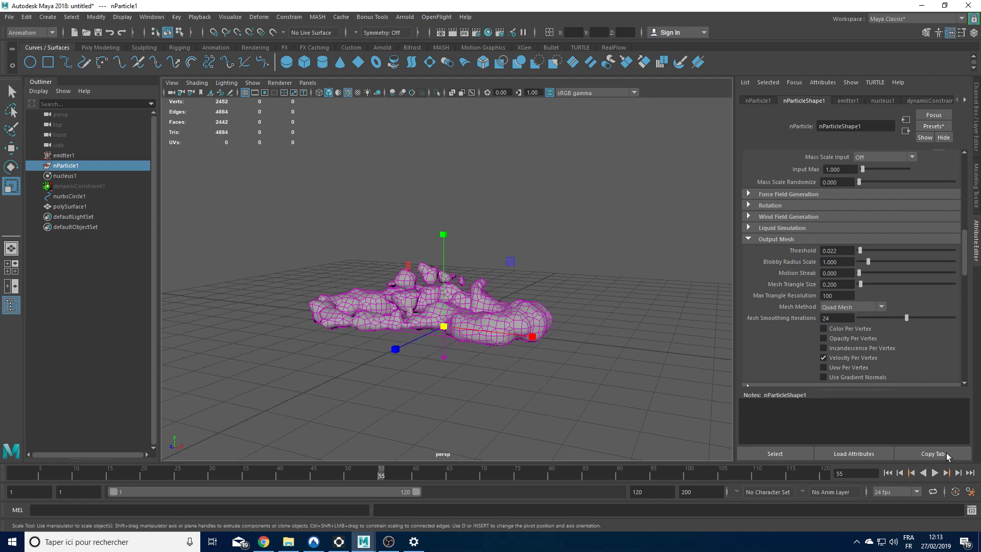
- Replay the simulation from frame 1 to about frame 46 to check the converted mesh in motion
left_click(887, 473)
left_click(935, 472)
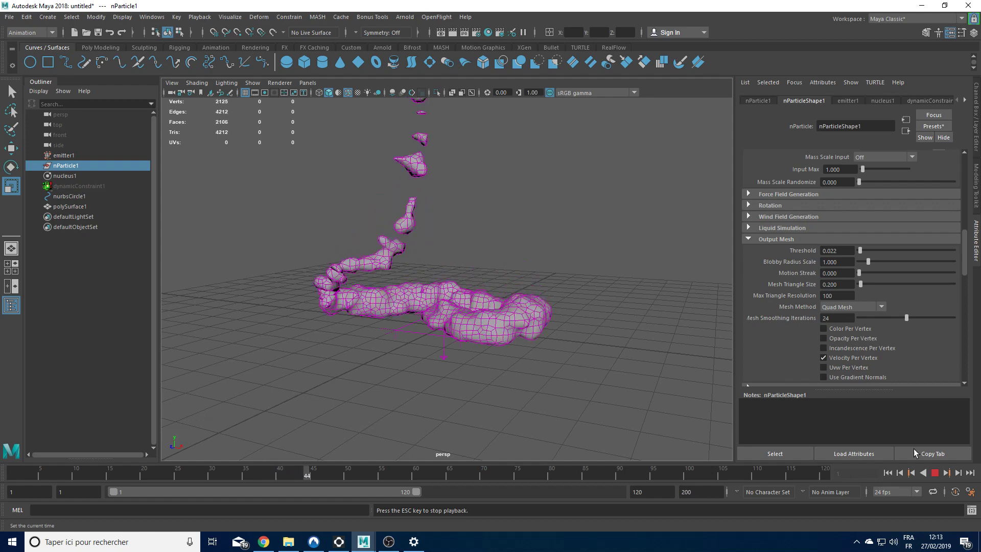
left_click(934, 472)
- Reduce the output mesh's Mesh Triangle Size to 0.15
left_click_drag(837, 284, 828, 284)
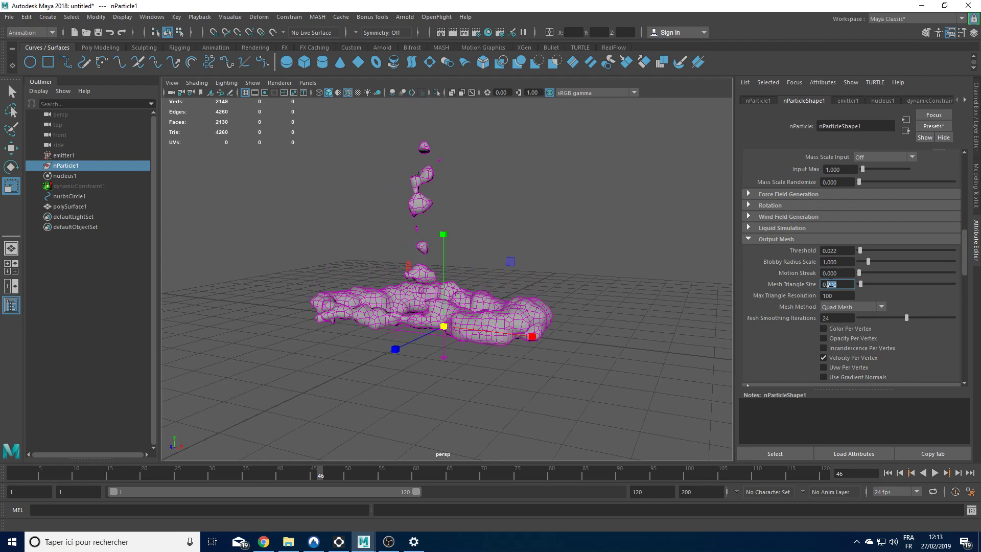
type("150")
key("Return")
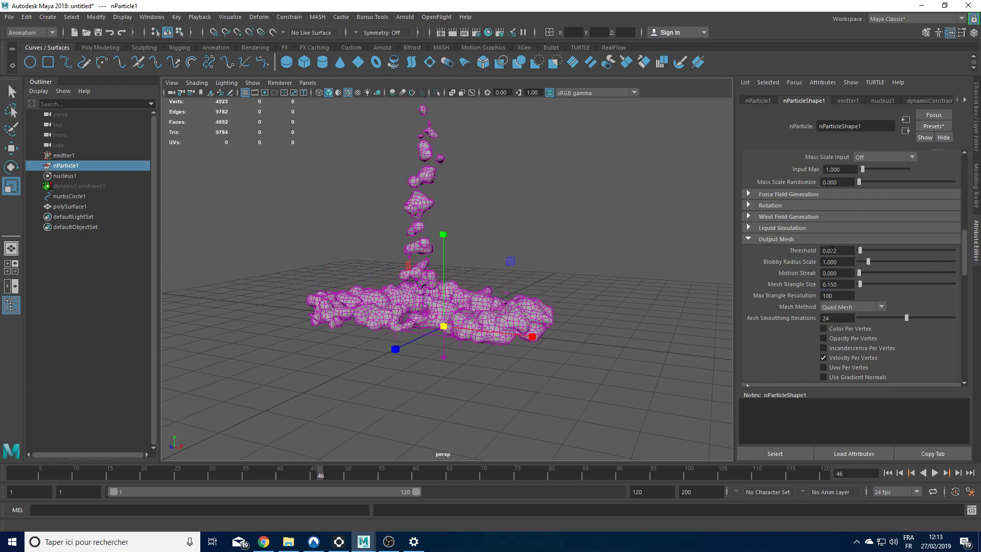
- Try an Output Mesh Threshold of 0.05, and settle on 0.02
left_click_drag(832, 250, 831, 249)
type("50")
key("Return")
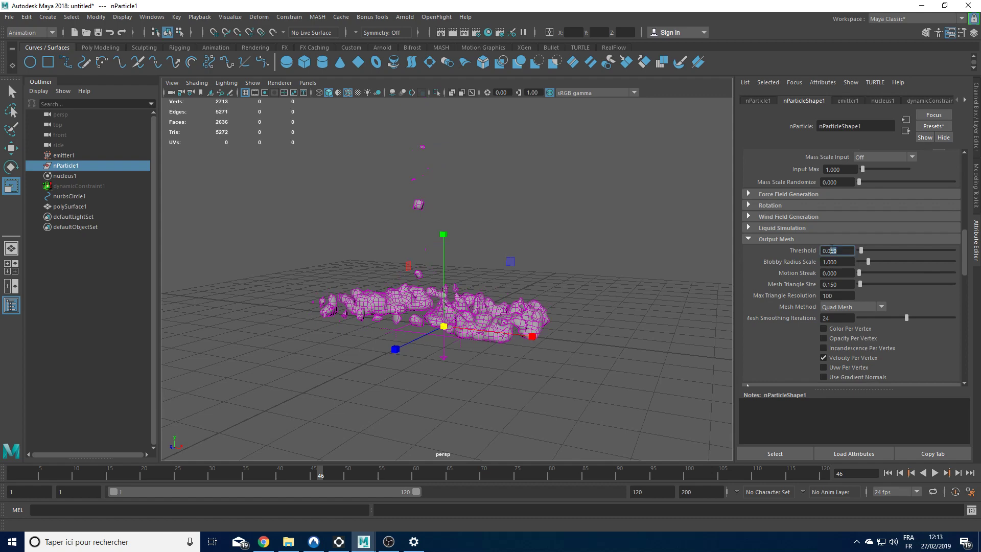
type("20")
key("Return")
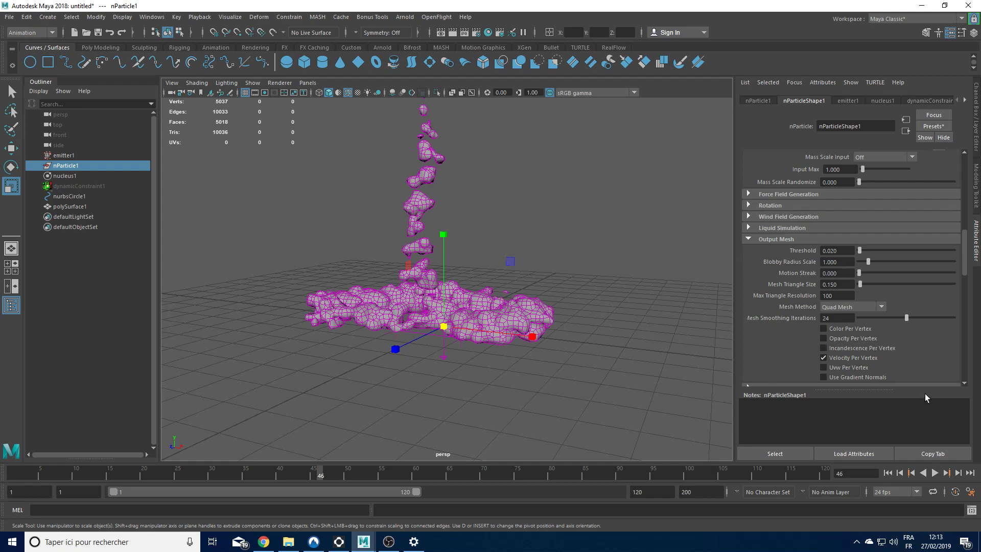
left_click_drag(569, 251, 590, 267, "alt")
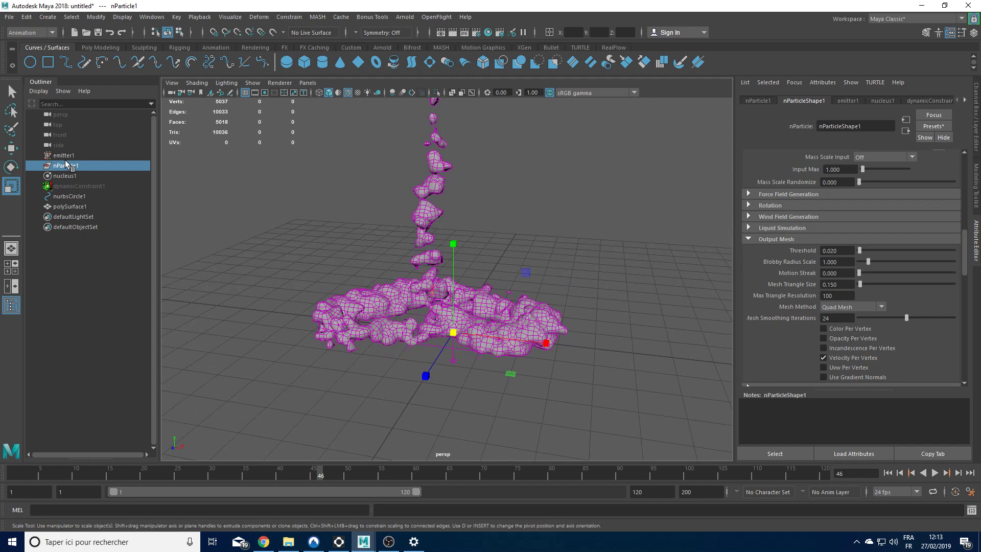
- Turn off Intermediate Object in nParticleShape1's Object Display settings to show the spheres together with the mesh
left_click(74, 186)
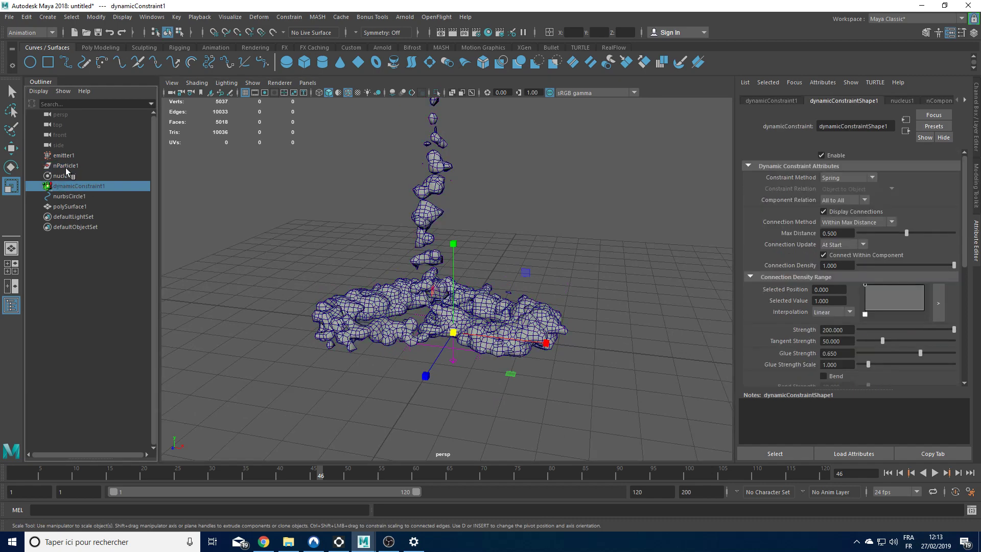
left_click(65, 166)
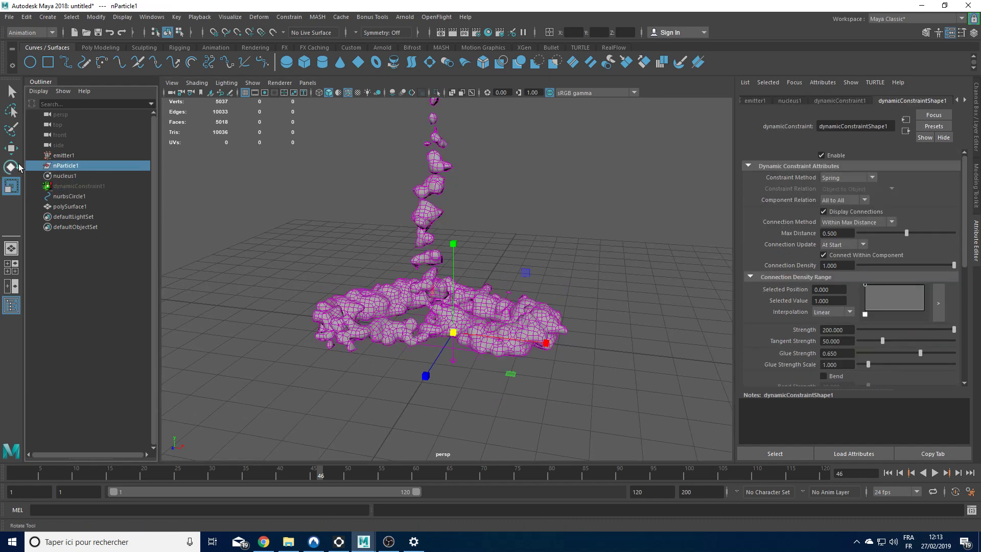
scroll(898, 243, "down", 5)
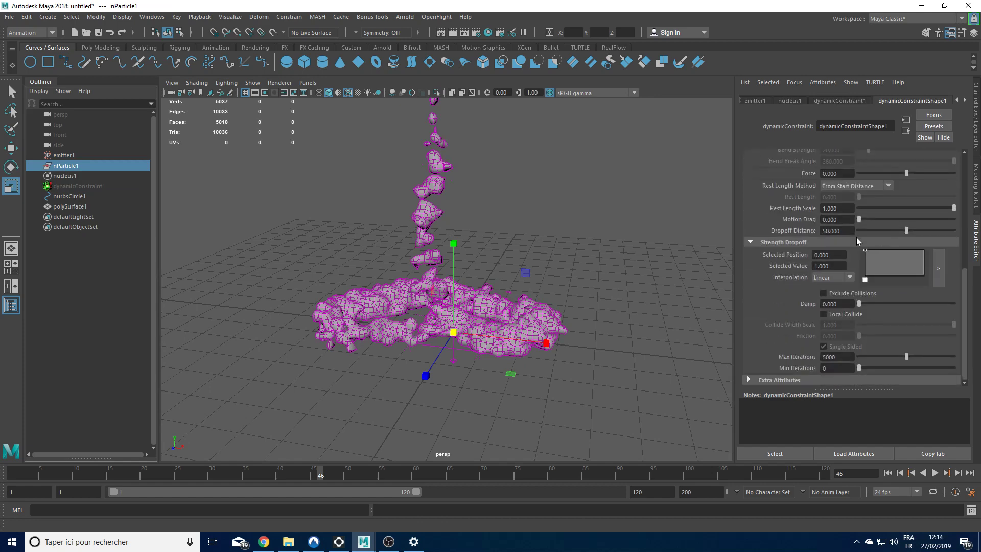
left_click(957, 101)
left_click(797, 100)
scroll(814, 281, "down", 10)
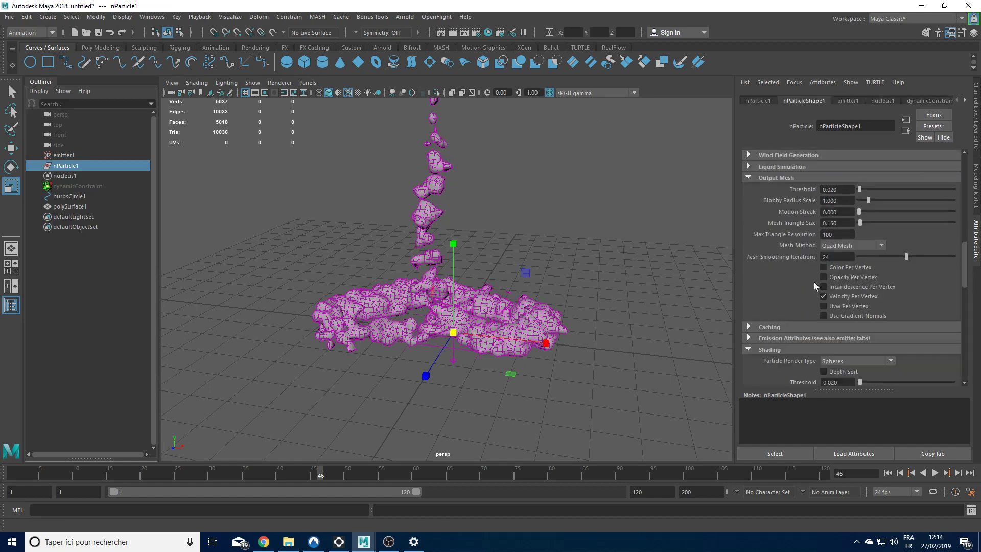
scroll(765, 264, "down", 5)
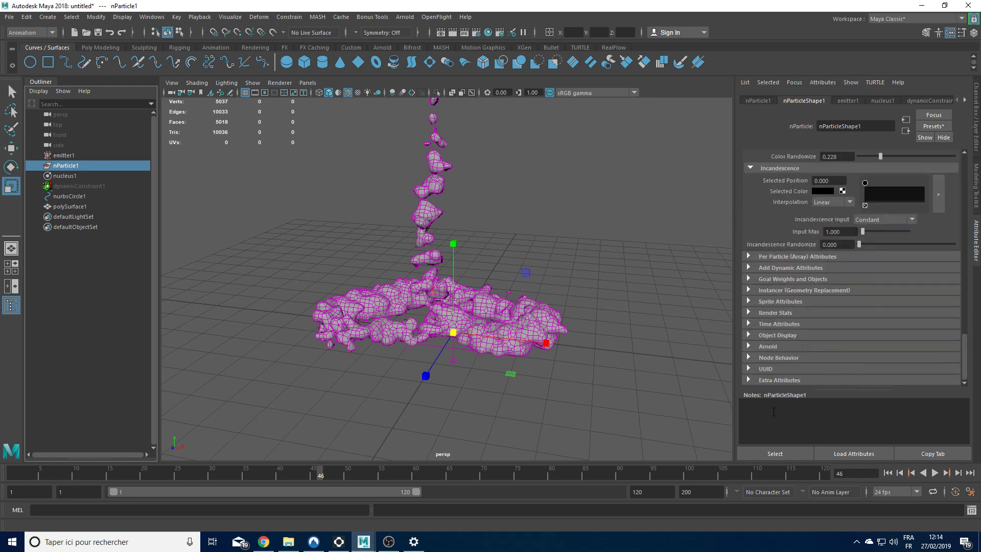
left_click(772, 335)
scroll(769, 334, "down", 3)
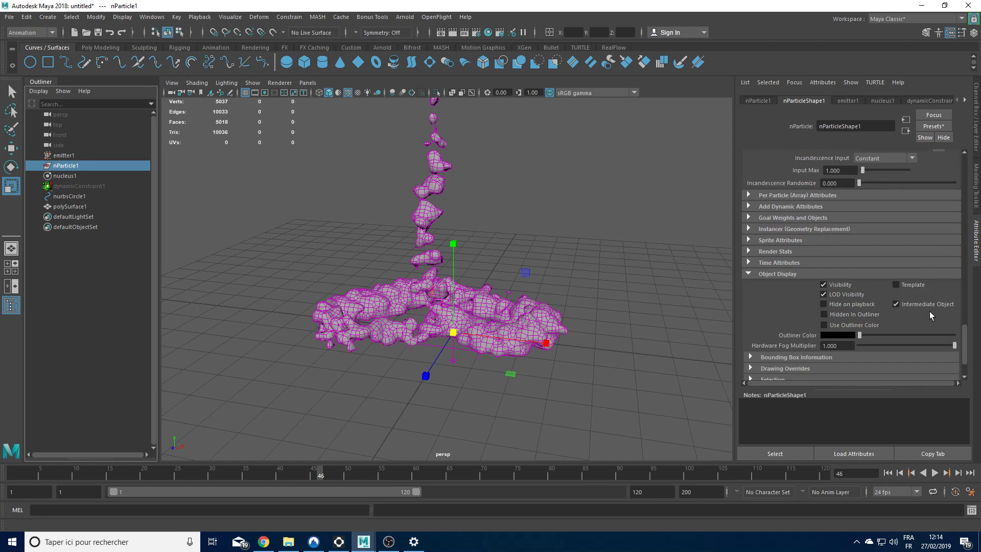
left_click(895, 304)
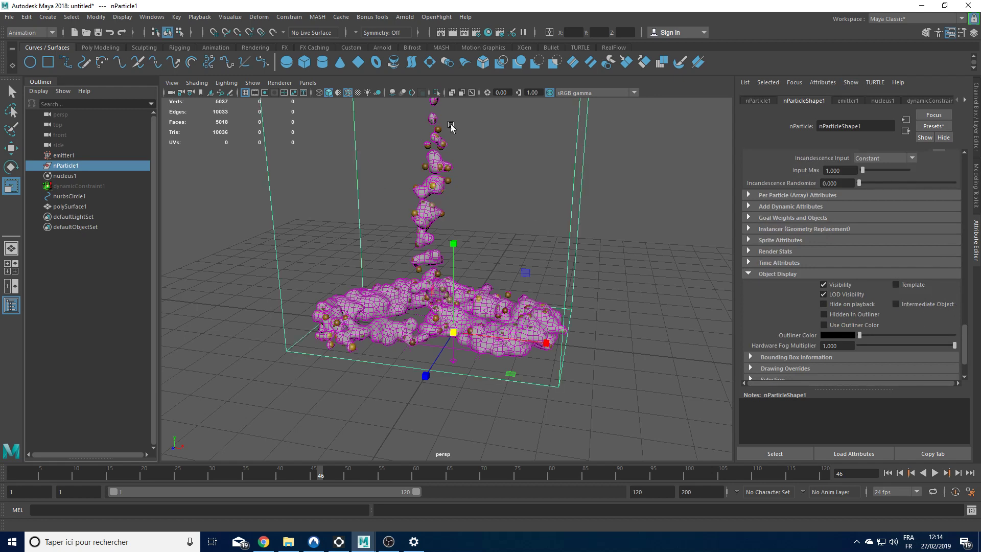
- Create a new nObject nCache for nParticle1, replacing the existing nParticleShape1 cache file
left_click(56, 373)
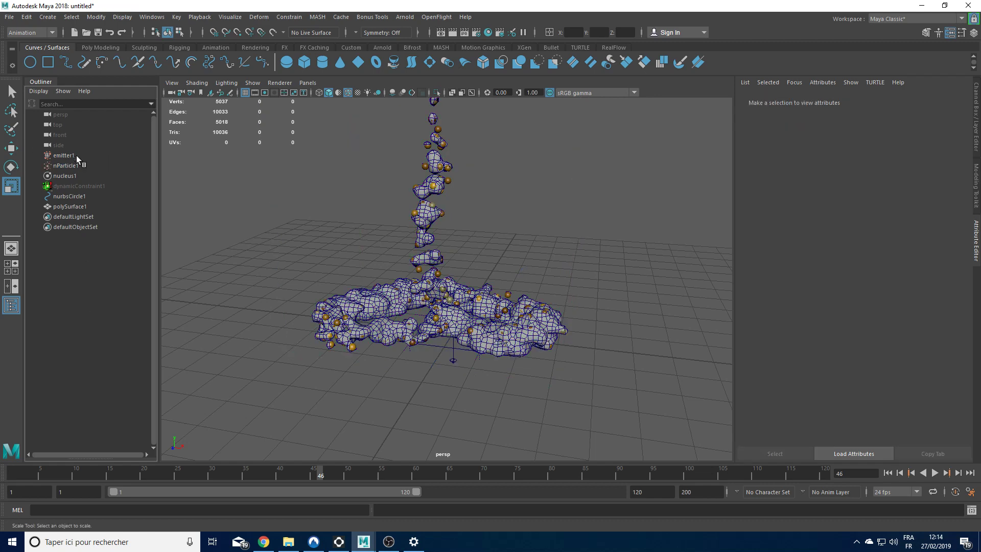
left_click(73, 163)
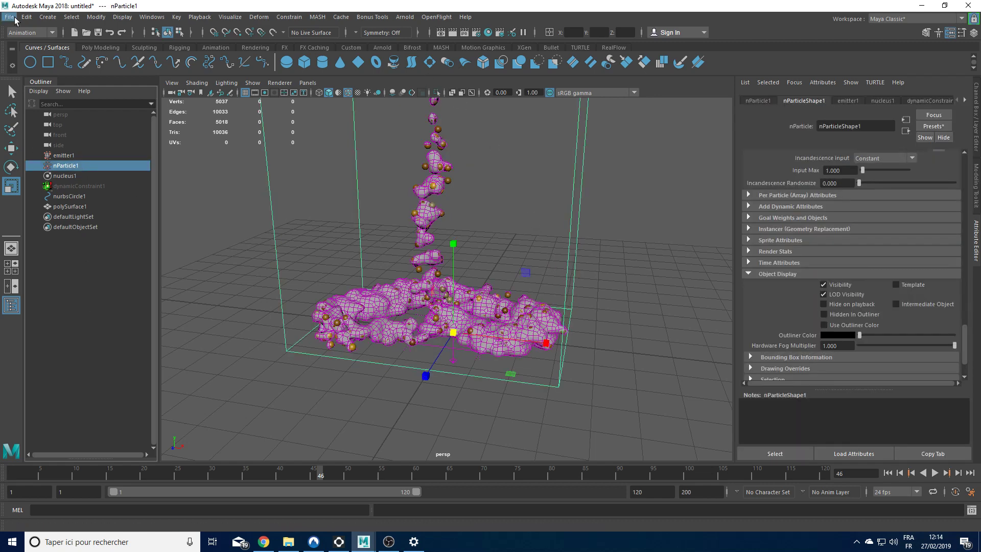
left_click(22, 32)
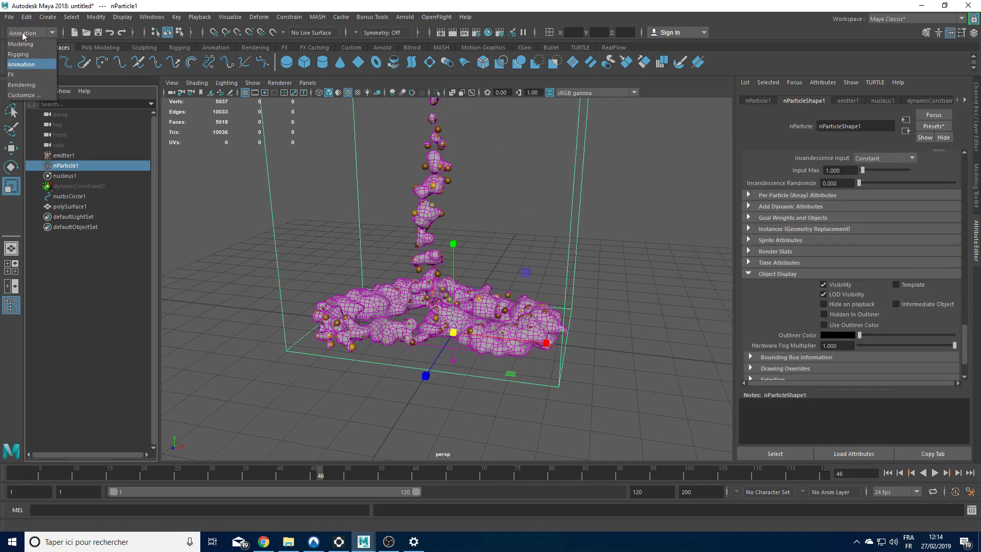
left_click(20, 74)
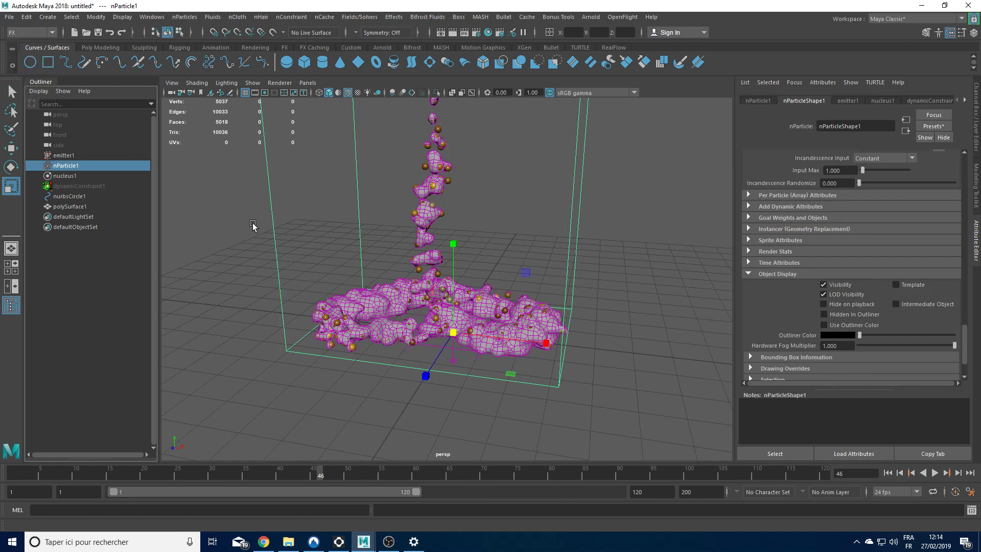
left_click(325, 17)
mouse_move(358, 46)
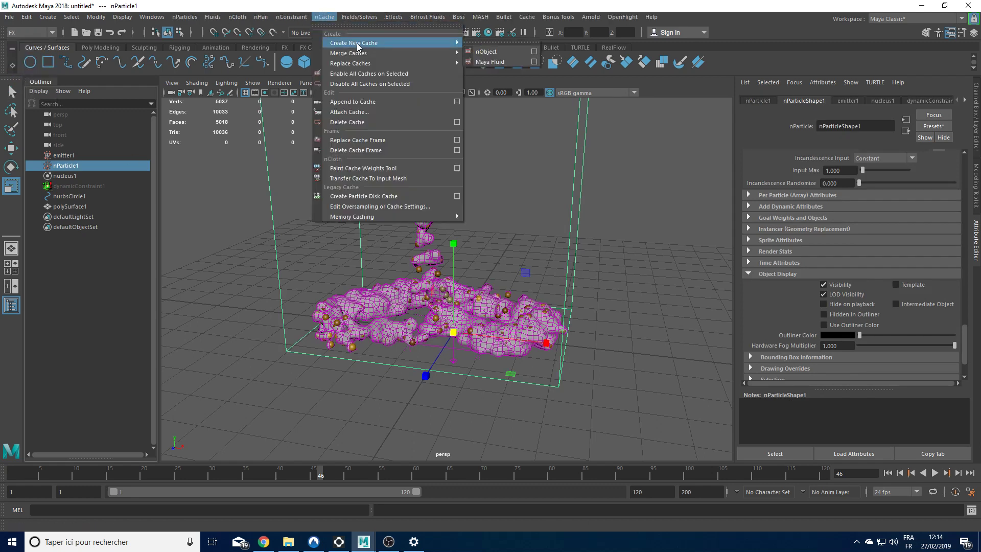
left_click(509, 50)
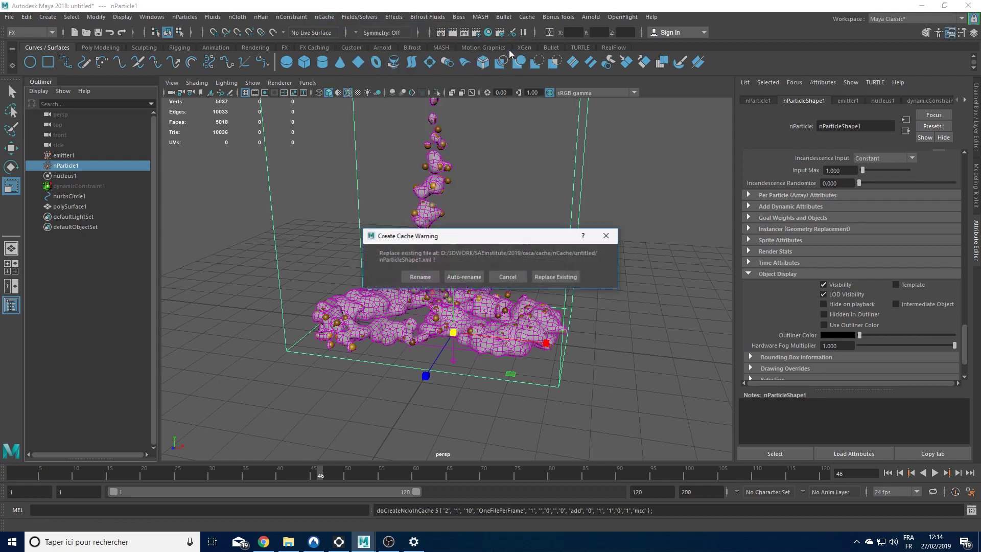
left_click(564, 281)
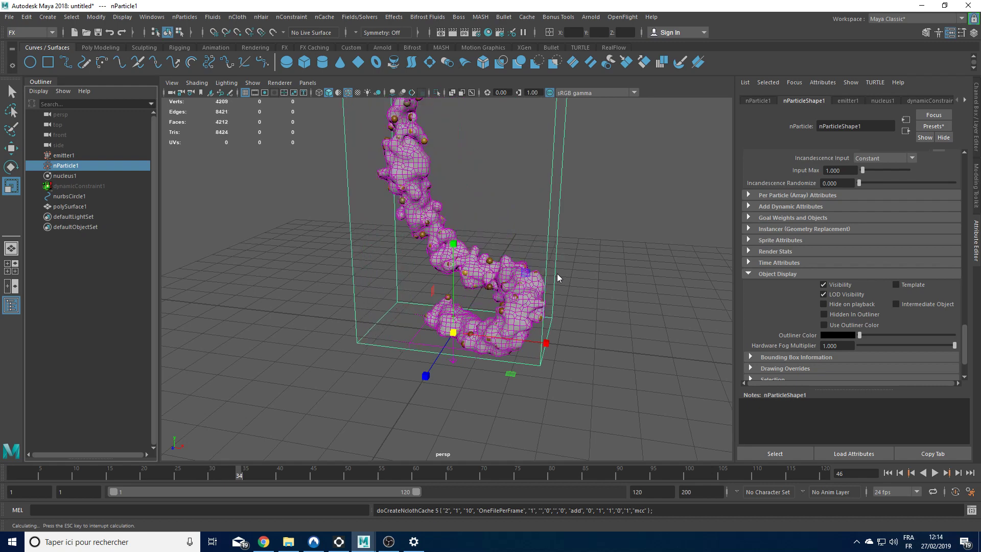
- Select nParticle1 and go back through nParticleShape1's attributes to its Color and Opacity Scale settings
left_click(73, 166)
scroll(858, 297, "up", 8)
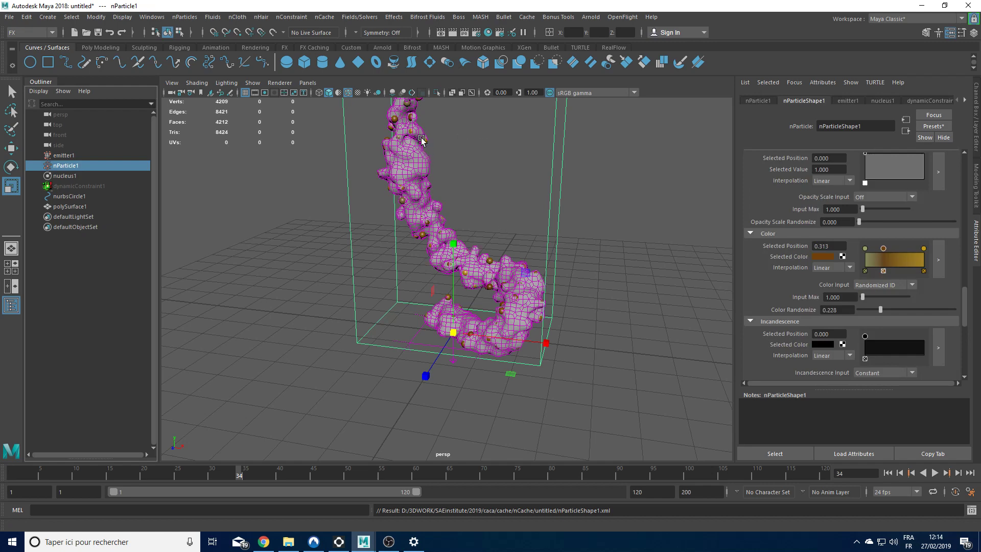
- Enable Export Vertex Colors in the Arnold export settings of polySurface1
scroll(817, 294, "up", 8)
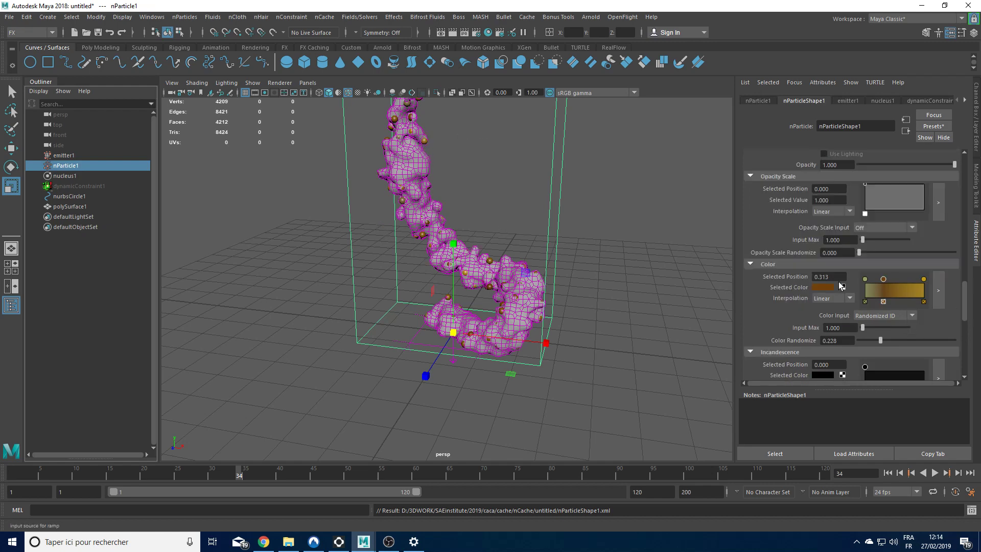
scroll(815, 308, "up", 3)
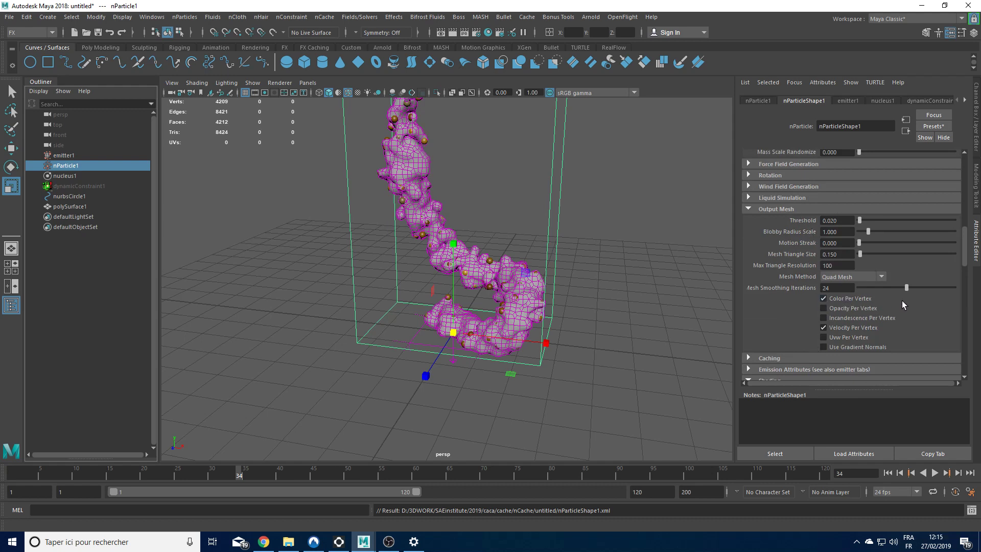
left_click(68, 206)
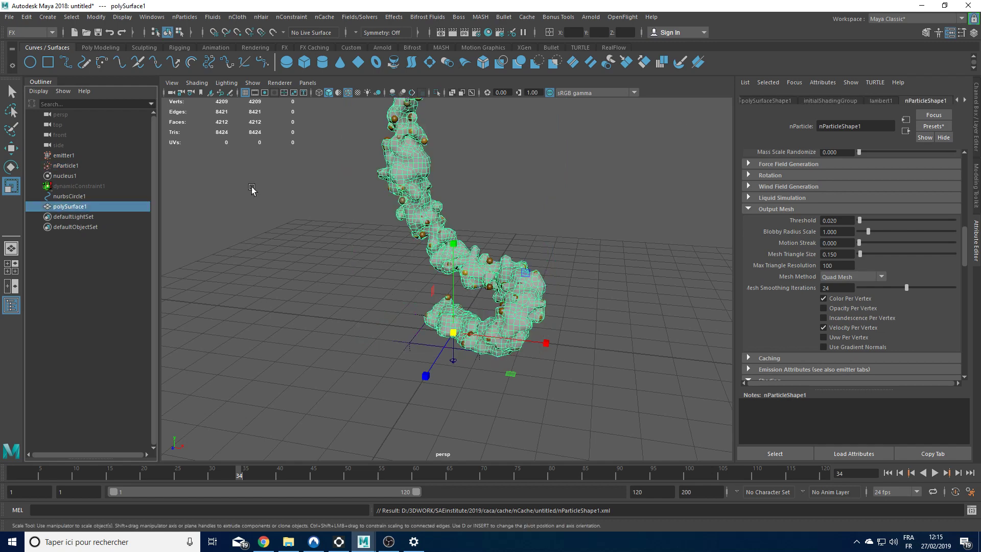
left_click(772, 101)
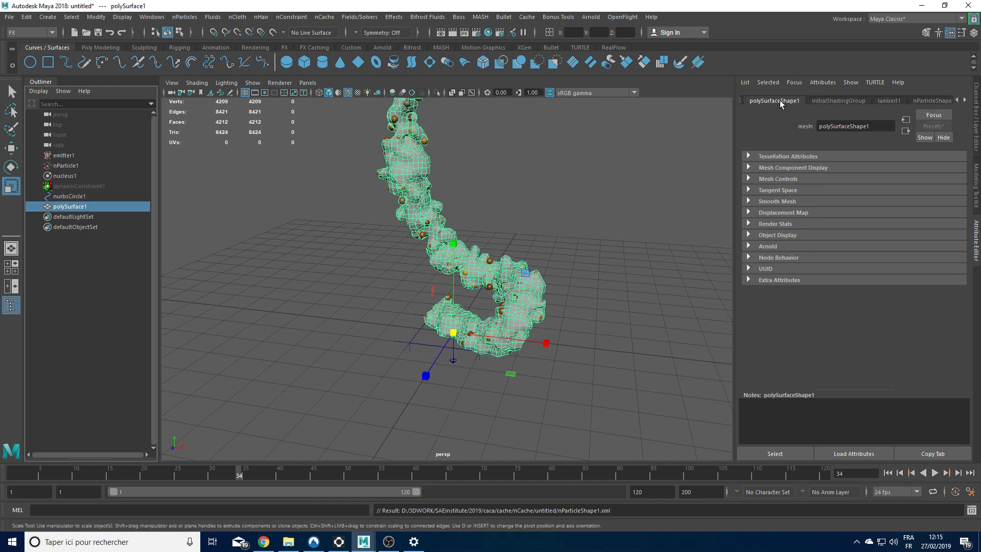
left_click(765, 247)
scroll(746, 251, "down", 3)
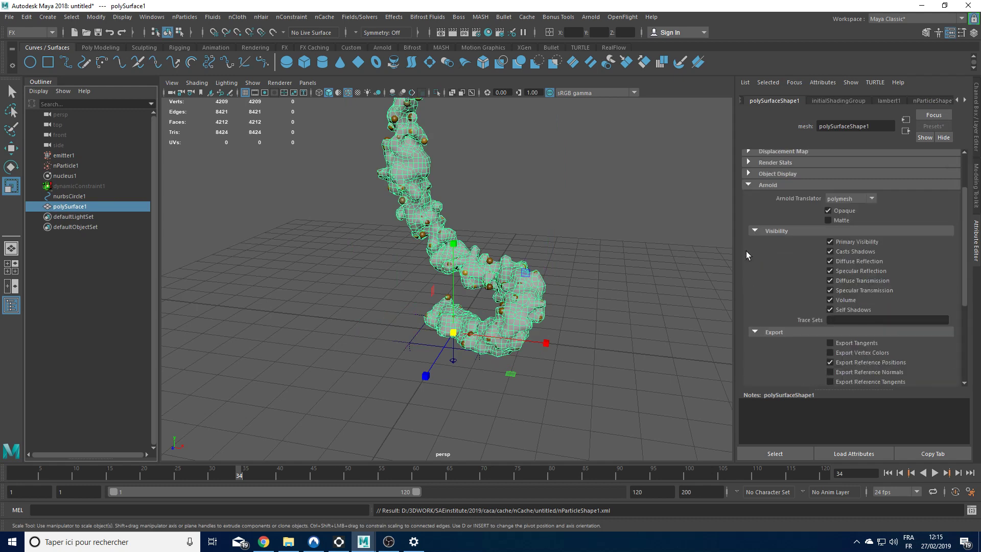
left_click(781, 252)
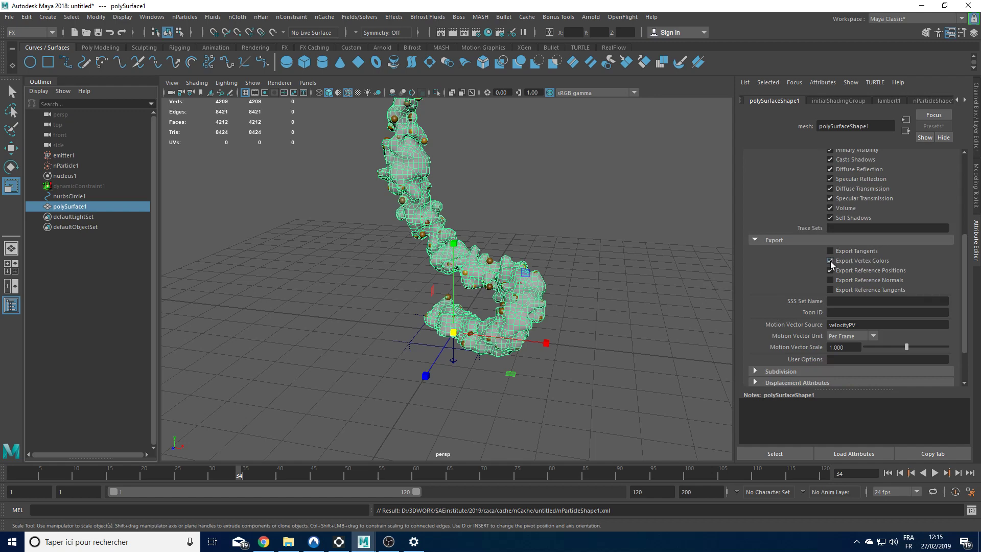
- Create a new nObject cache for nParticle1, replacing the existing cache
left_click(108, 165)
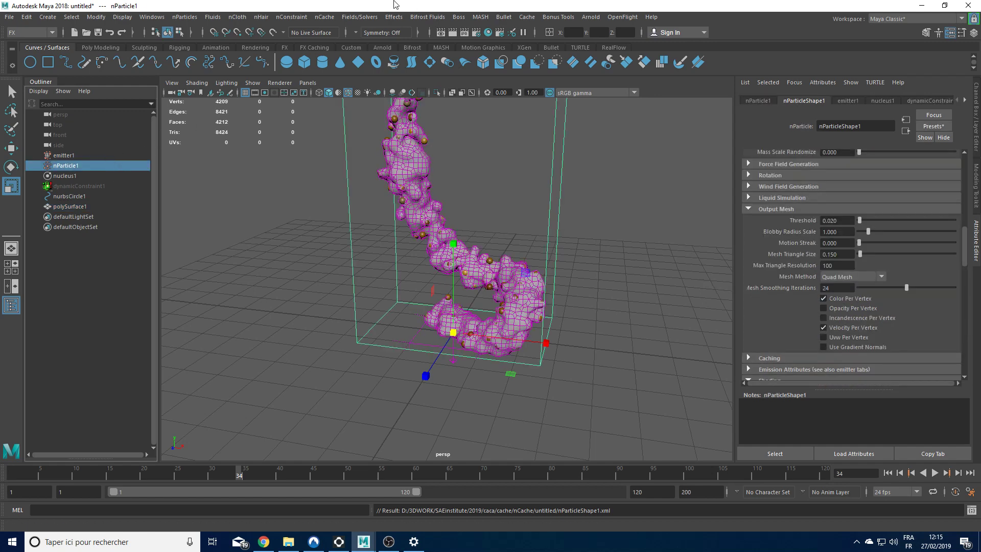
left_click(324, 17)
mouse_move(448, 44)
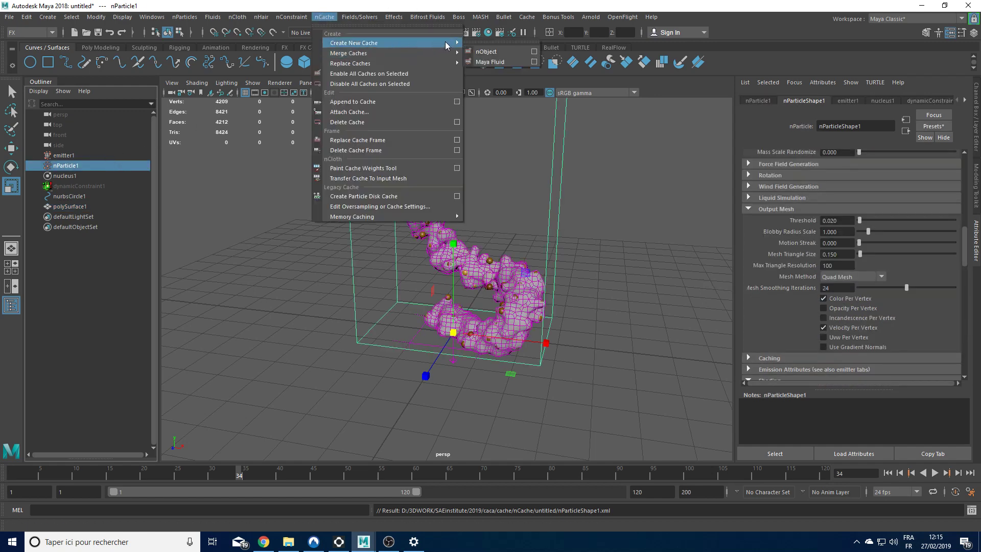
left_click(511, 52)
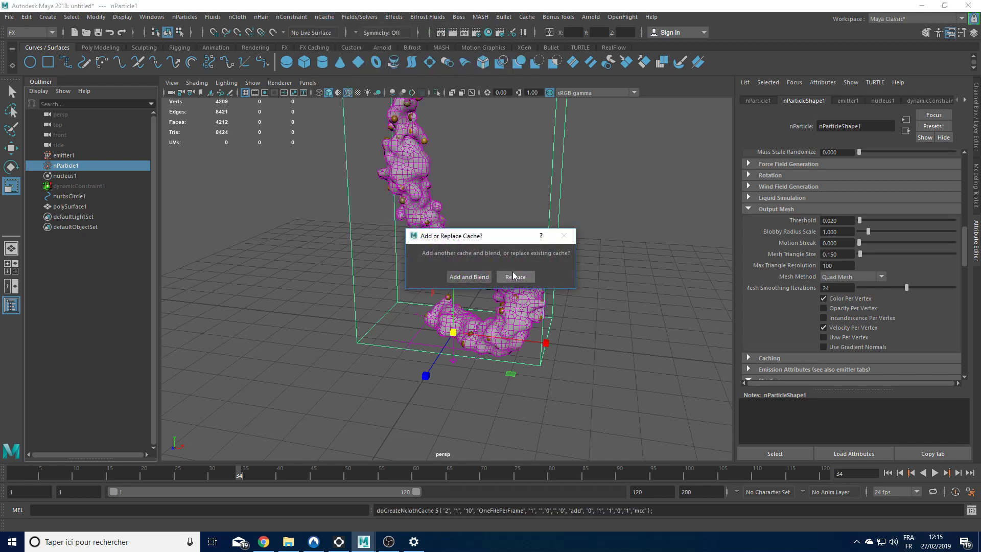
left_click(547, 276)
left_click(561, 280)
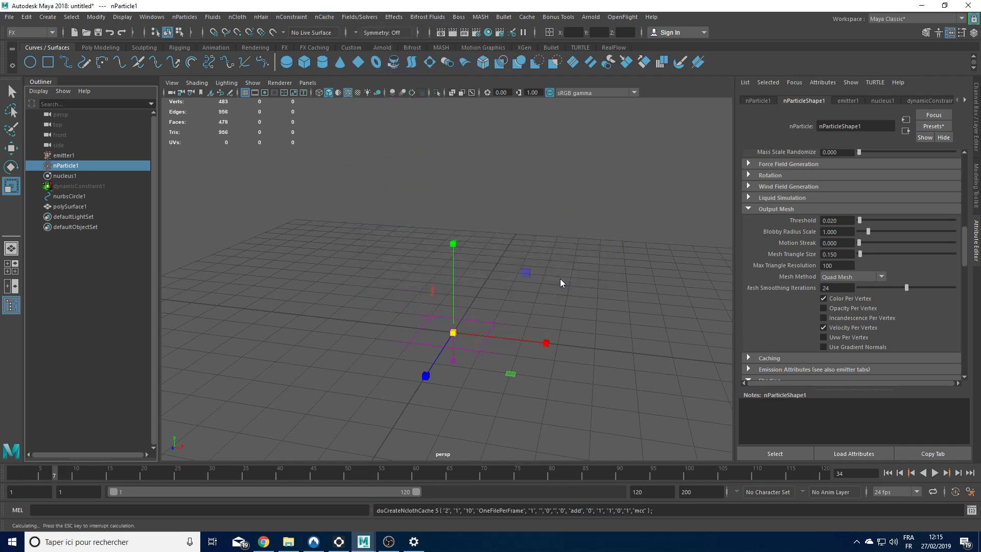
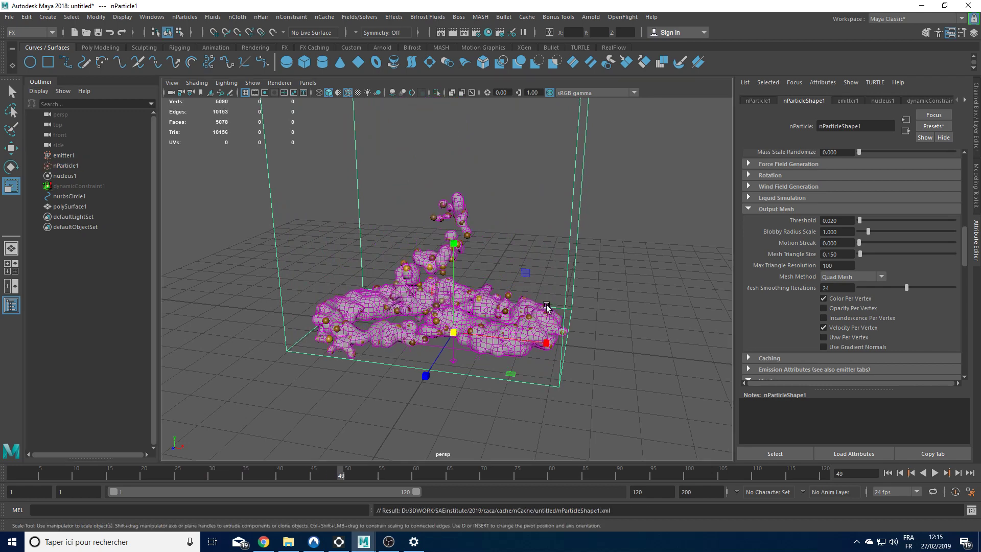
- Go to frame 45 and hide nParticle1 so only the output mesh is displayed
left_click(310, 472)
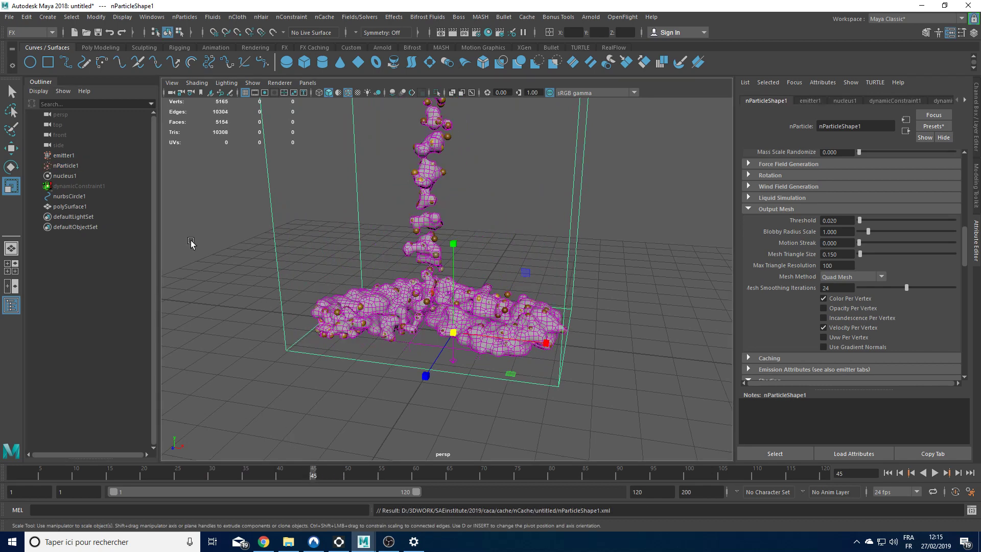
left_click(72, 166)
key("ctrl+h")
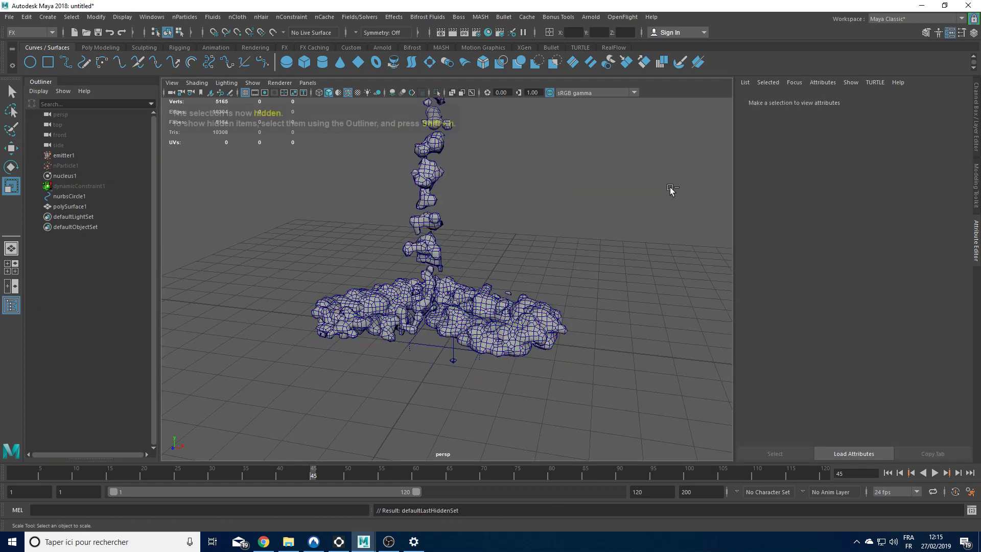
- Create a polygon plane named ground and scale it up uniformly to about 76
left_click(89, 49)
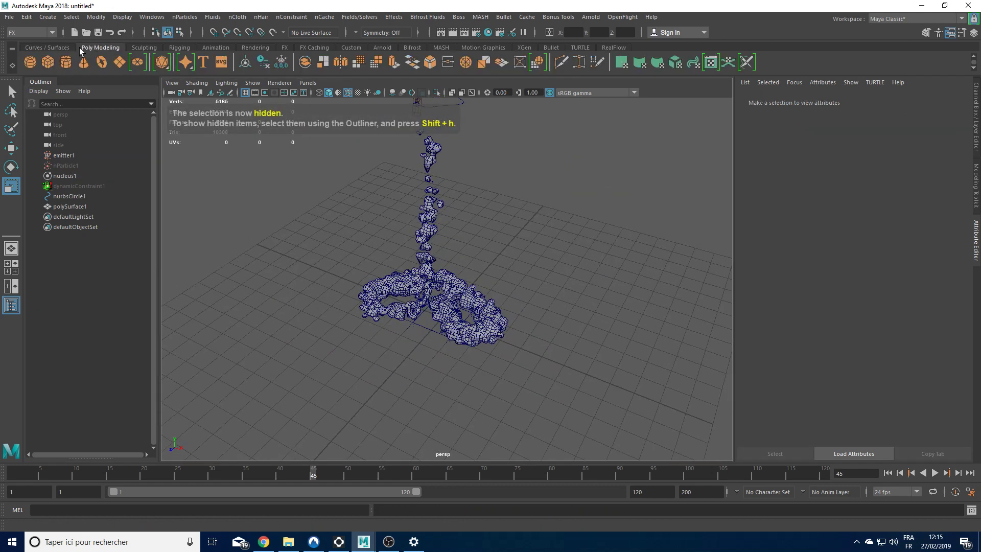
left_click(121, 62)
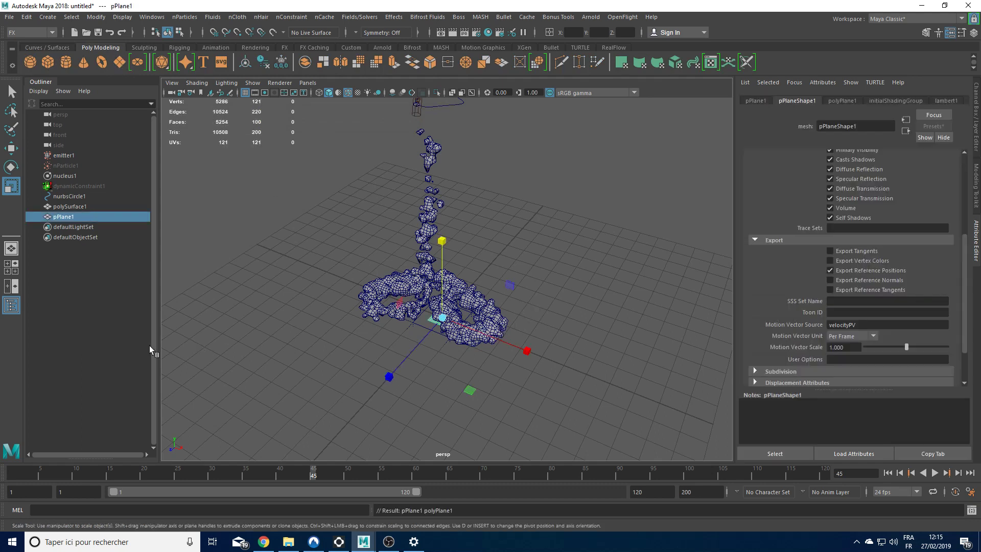
double_click(60, 218)
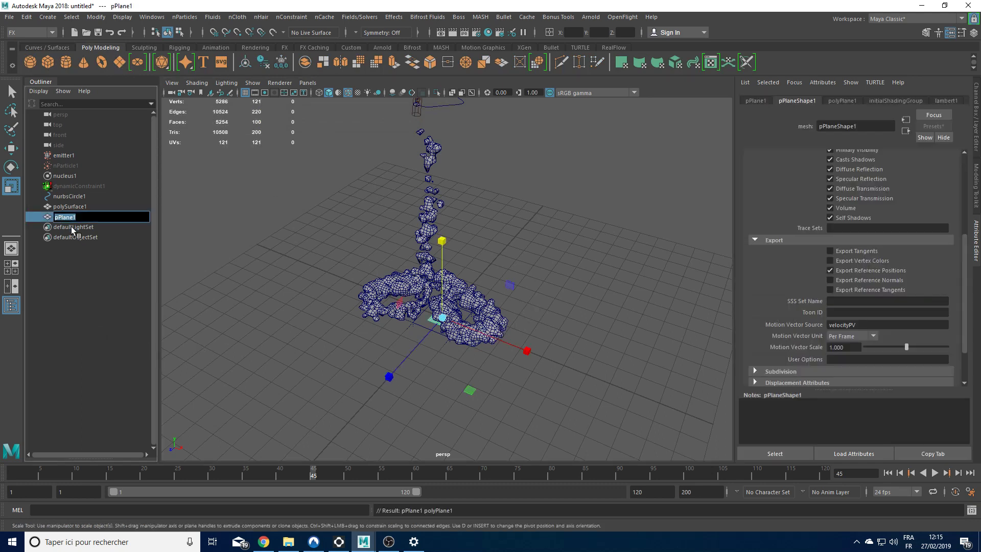
type("ground")
key("Return")
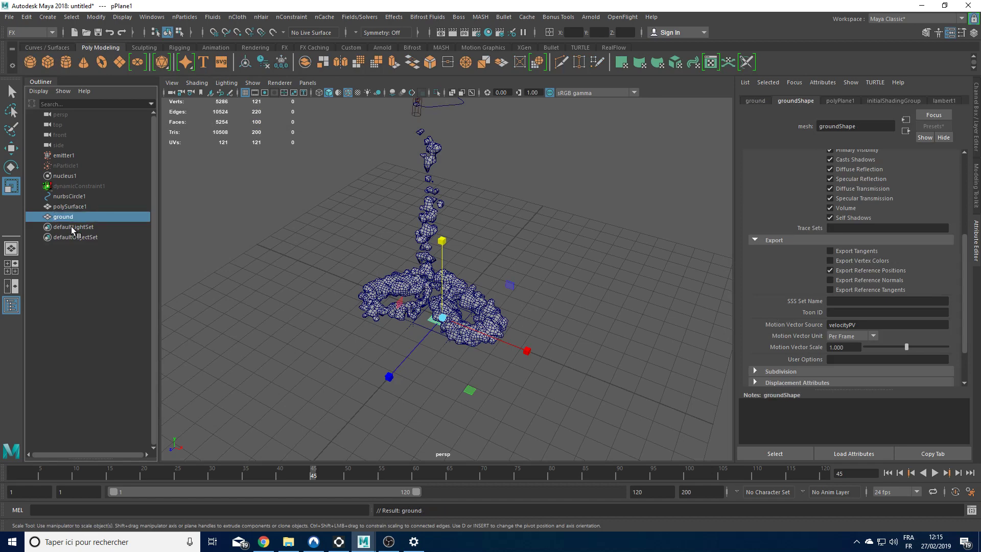
left_click_drag(443, 315, 505, 306)
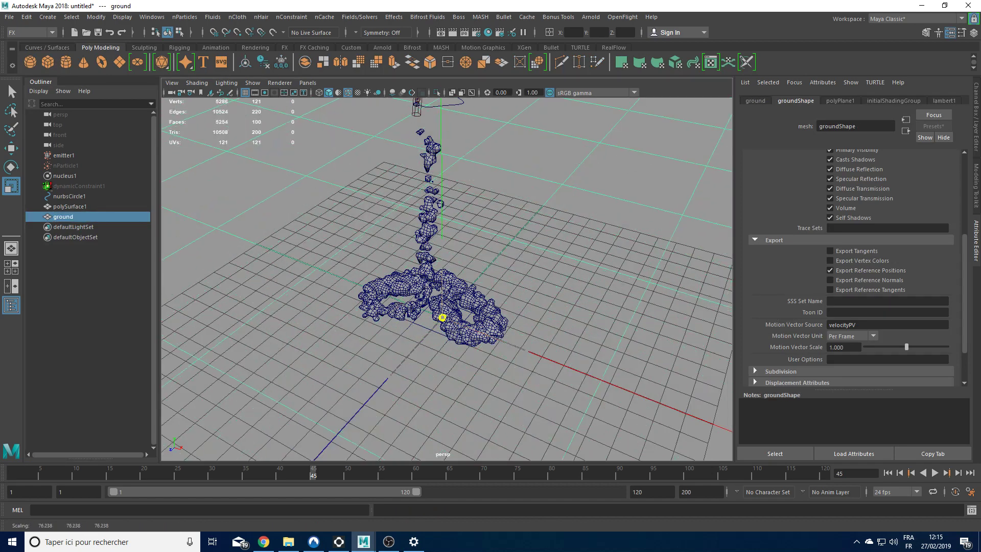
- Add an Arnold skydome light and set its intensity to 0.1
left_click(591, 17)
mouse_move(634, 72)
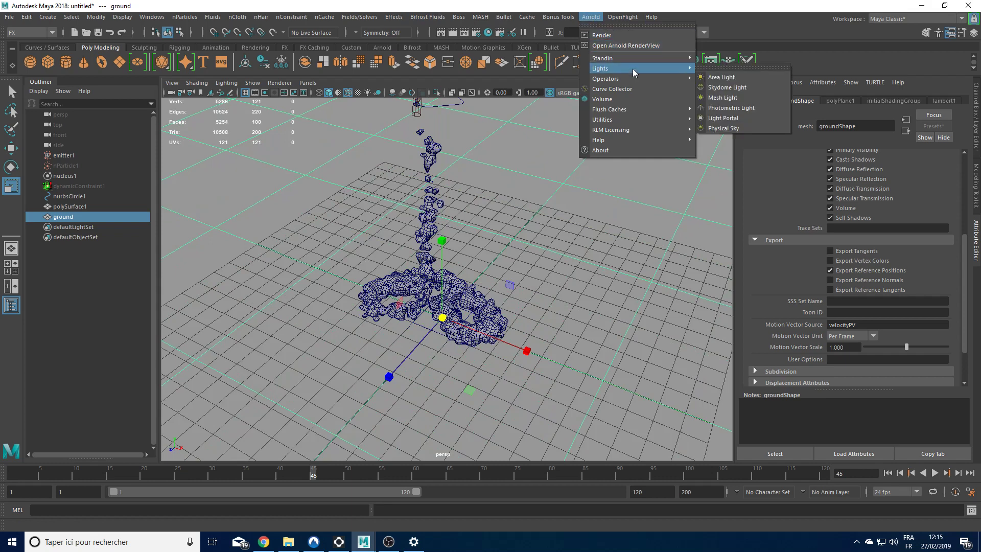
left_click(741, 87)
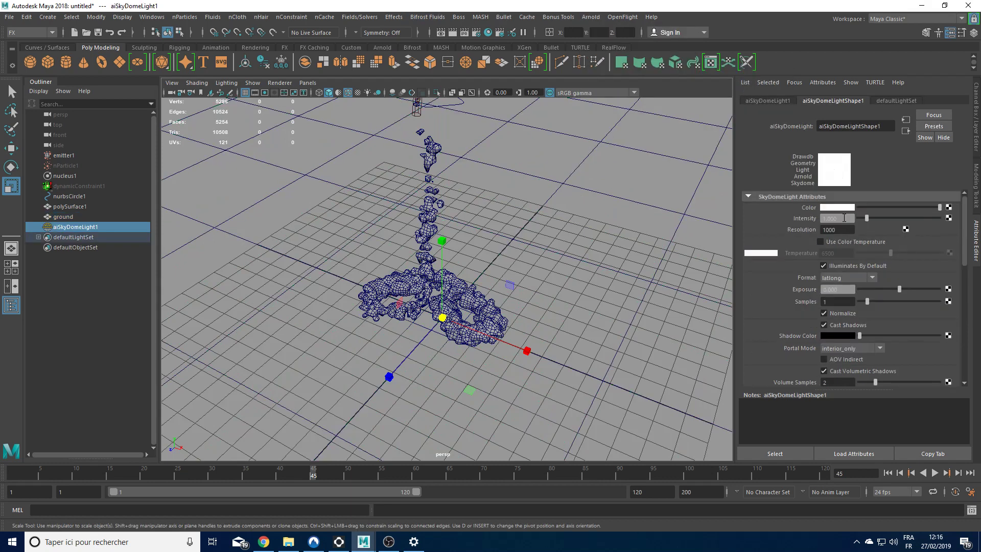
type("0.1")
key("Return")
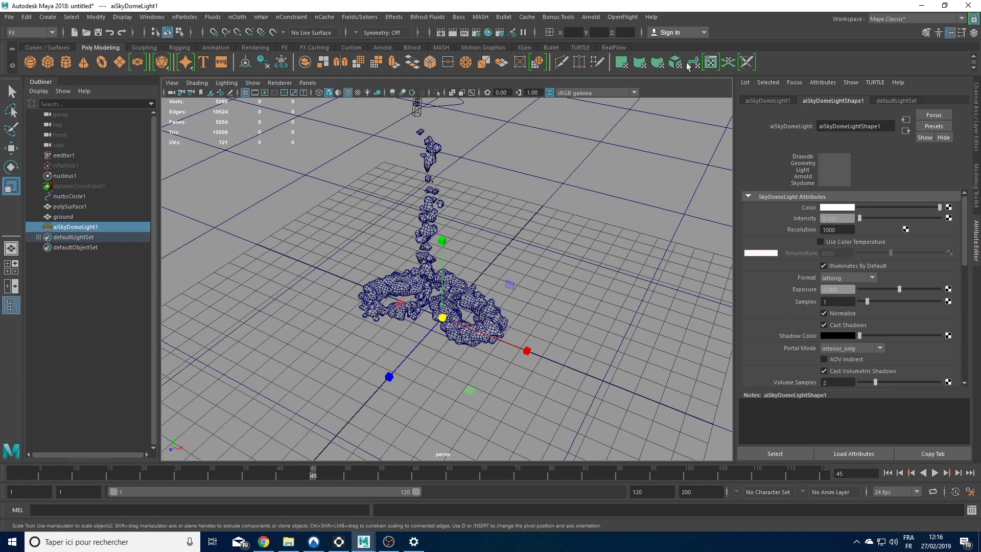
- Add an Arnold area light and, looking through it, position it above the ground aimed at the particle mesh
left_click(590, 17)
mouse_move(618, 69)
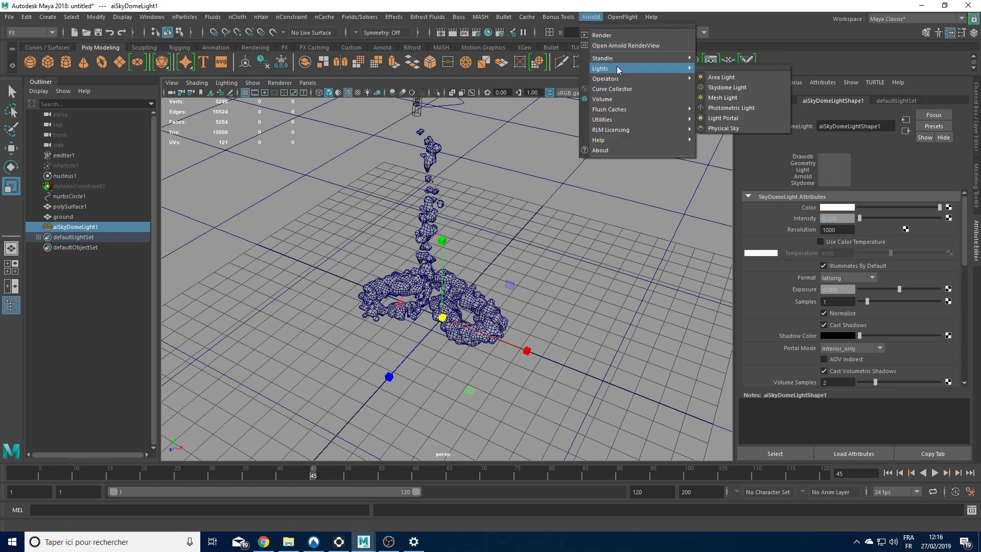
left_click(732, 77)
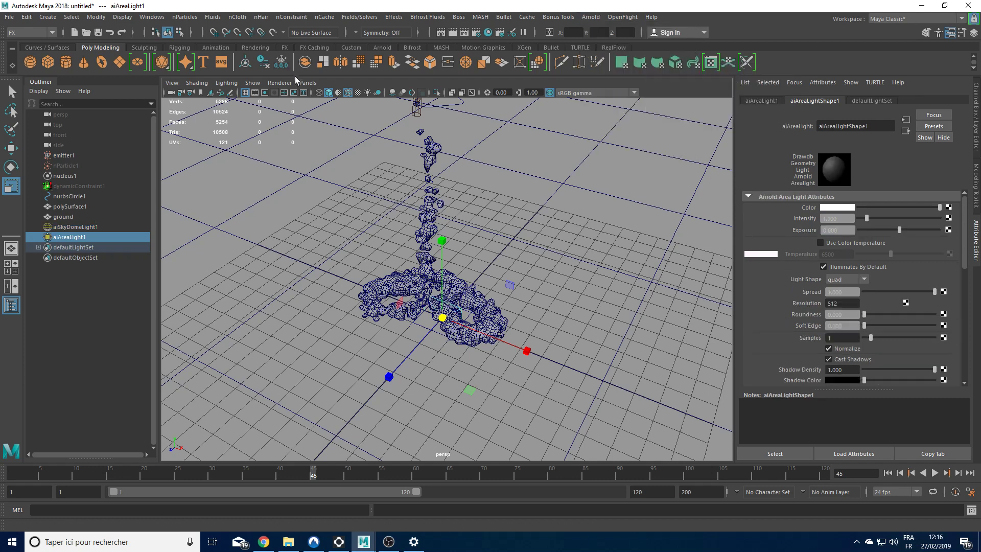
left_click(310, 83)
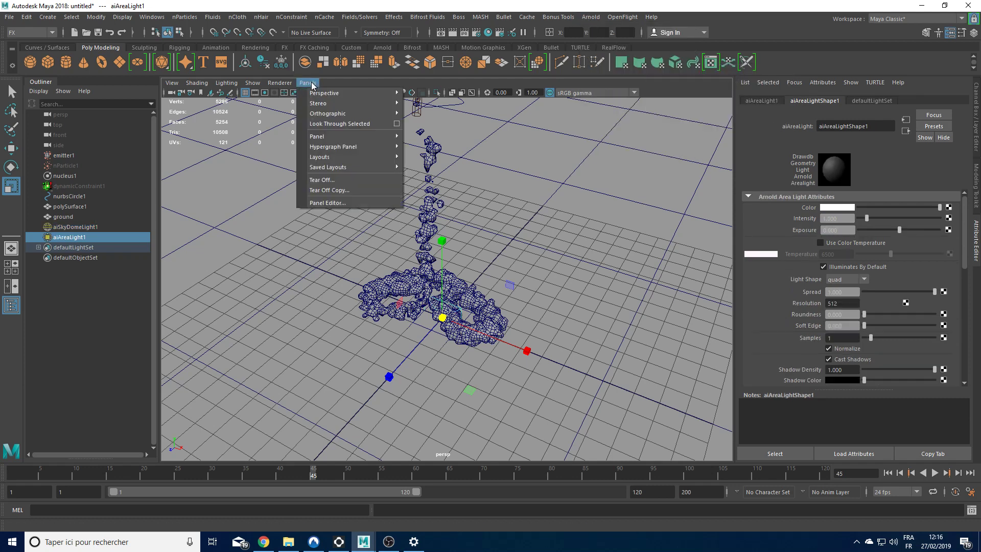
left_click(338, 124)
scroll(517, 212, "down", 6)
left_click_drag(595, 206, 465, 253, "alt")
middle_click_drag(610, 235, 694, 250, "alt")
left_click_drag(694, 251, 587, 262, "alt")
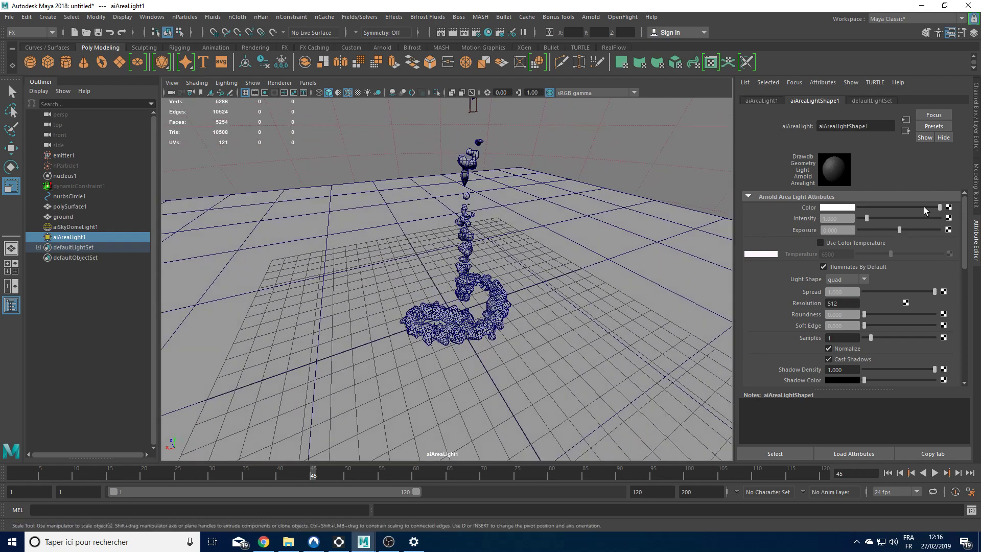
- Set the area light's intensity to 10 and its exposure to 10
left_click(848, 218)
type("10")
key("Tab")
type("1")
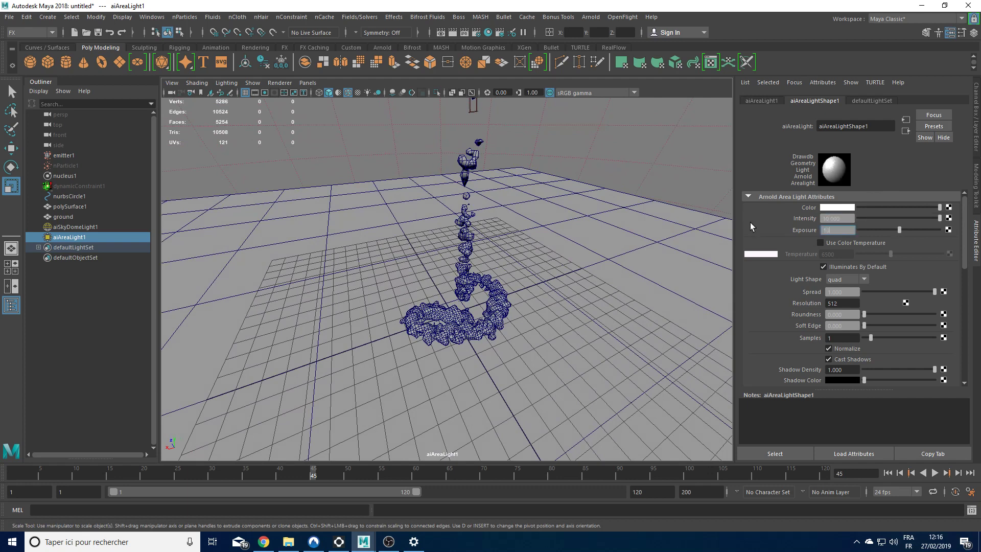
type("0")
key("Tab")
- Enable color temperature on the area light at about 8730 and set its spread to 0.65
left_click(838, 244)
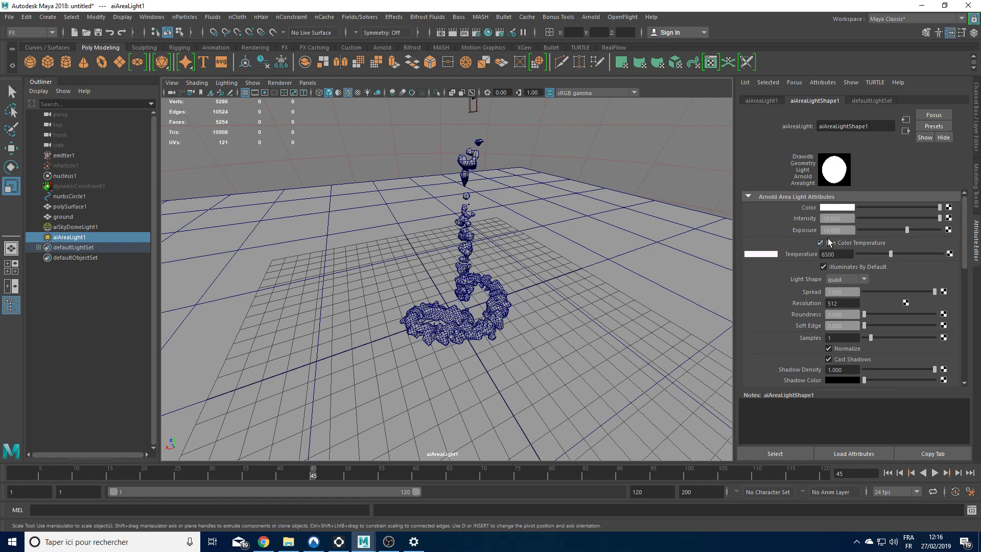
left_click_drag(896, 255, 903, 257)
left_click_drag(843, 293, 665, 322)
type(".65")
key("Return")
- Switch the viewport back to the perspective camera
left_click(307, 83)
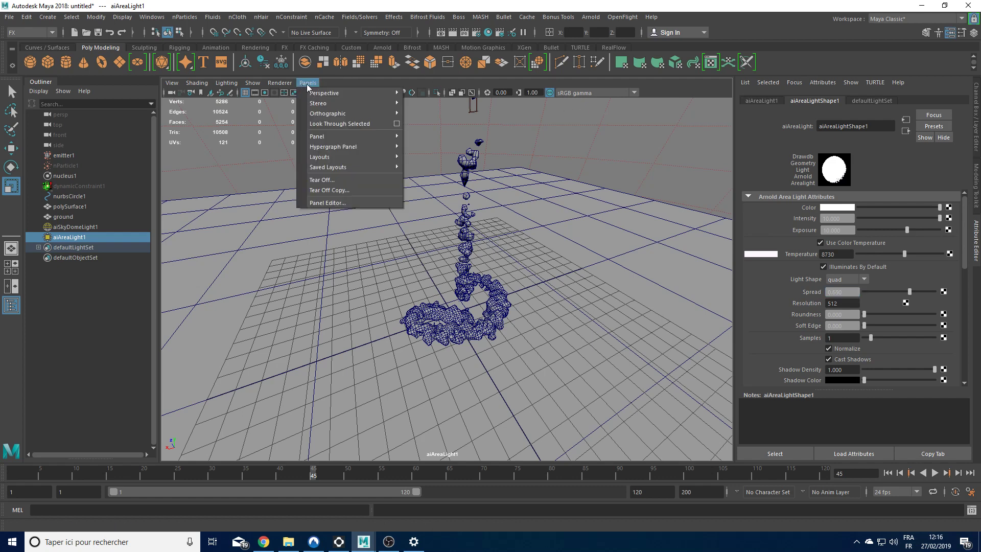
mouse_move(363, 89)
left_click(440, 100)
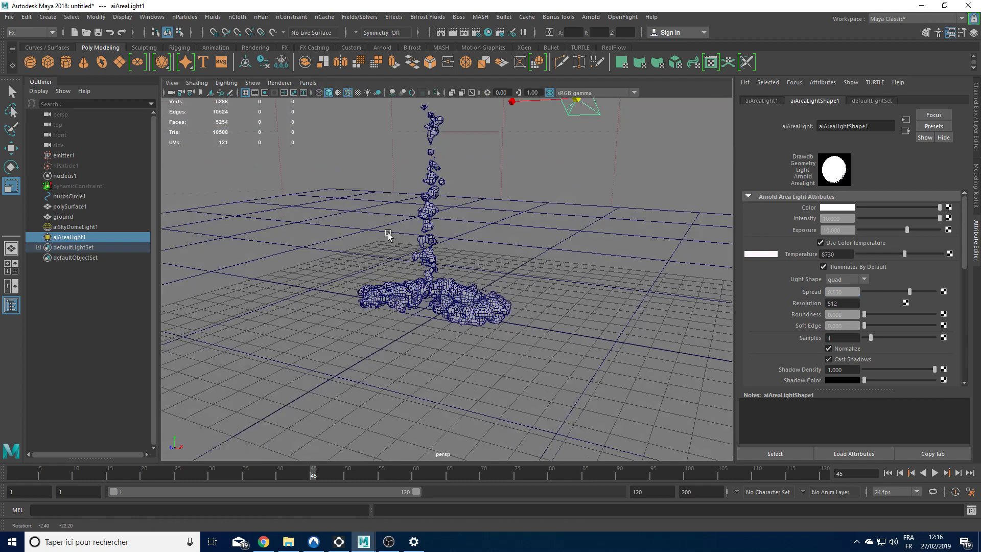
left_click_drag(389, 235, 444, 265, "alt")
- Set the Mesh Smoothing Iterations of the particle mesh's nParticle output mesh to 50
left_click(444, 265)
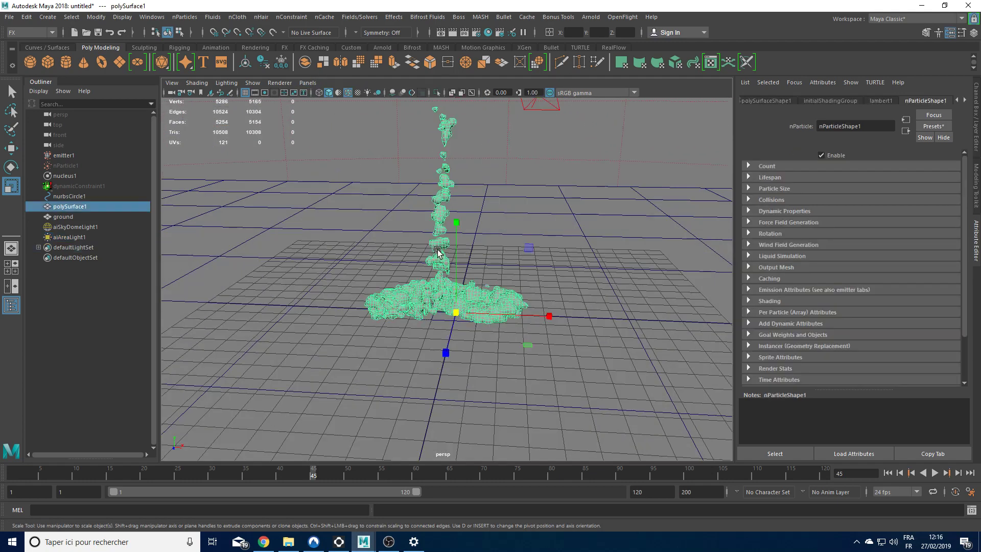
scroll(432, 276, "up", 3)
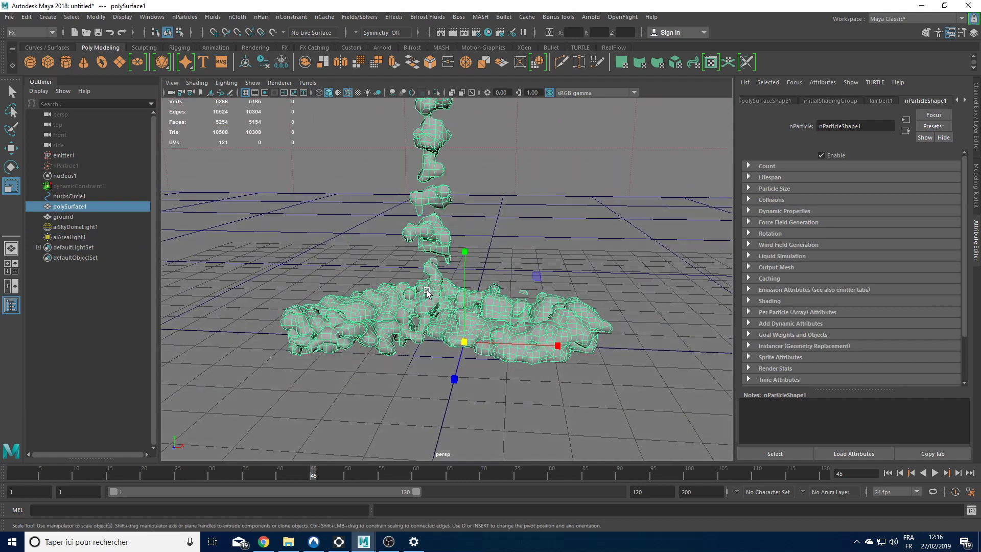
scroll(432, 290, "down", 2)
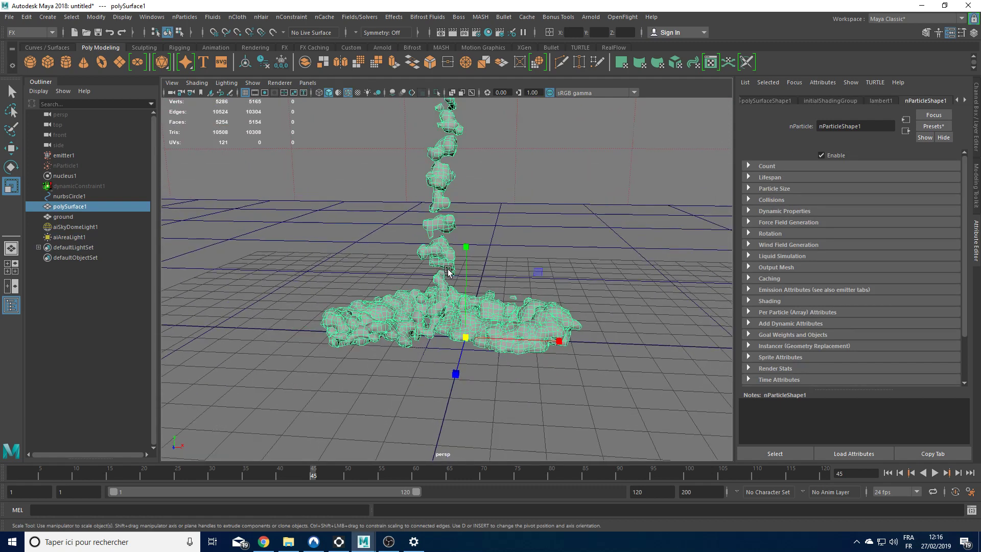
scroll(448, 271, "up", 2)
mouse_move(447, 271)
left_mouse_down("alt")
mouse_move(350, 263)
mouse_move(442, 275)
left_mouse_up("alt")
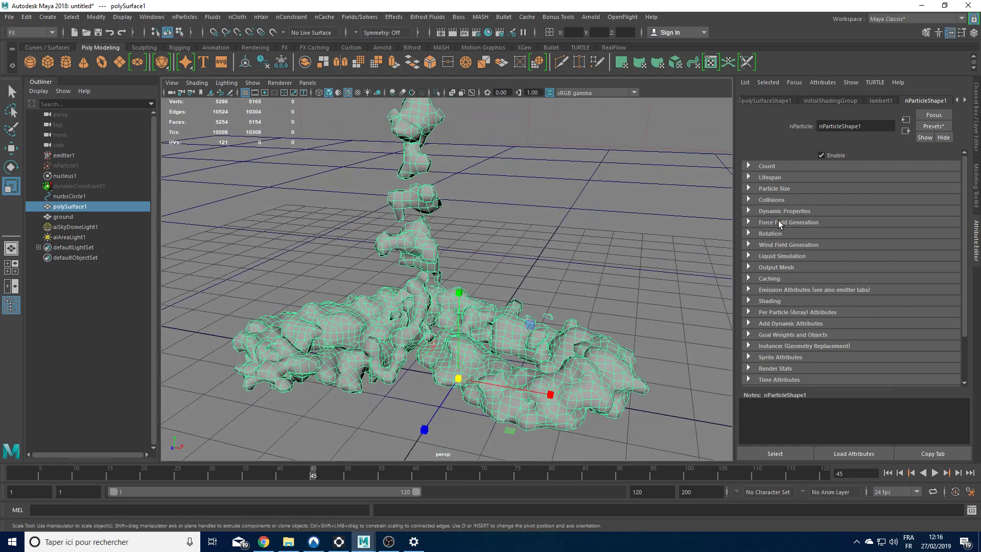
left_click(802, 267)
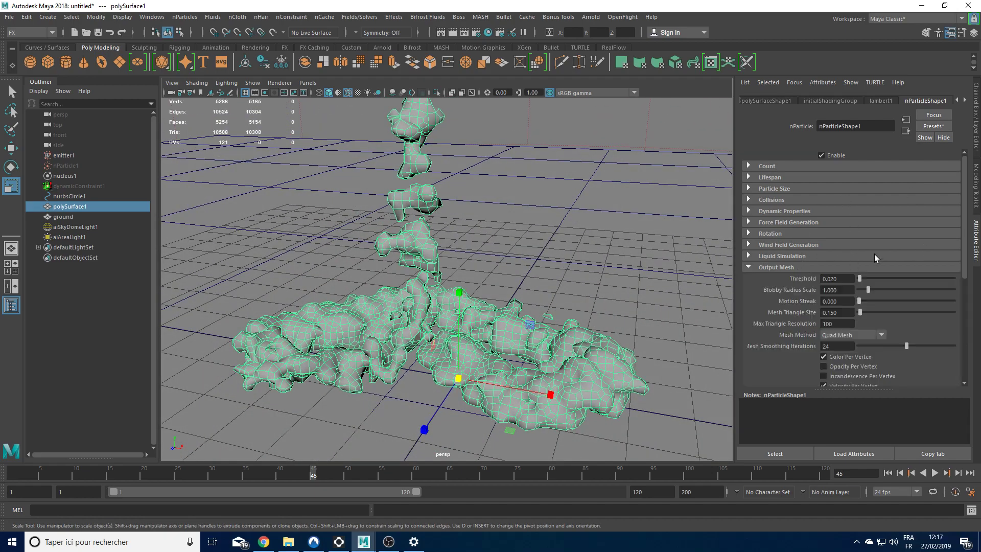
scroll(874, 258, "down", 3)
left_click(840, 284)
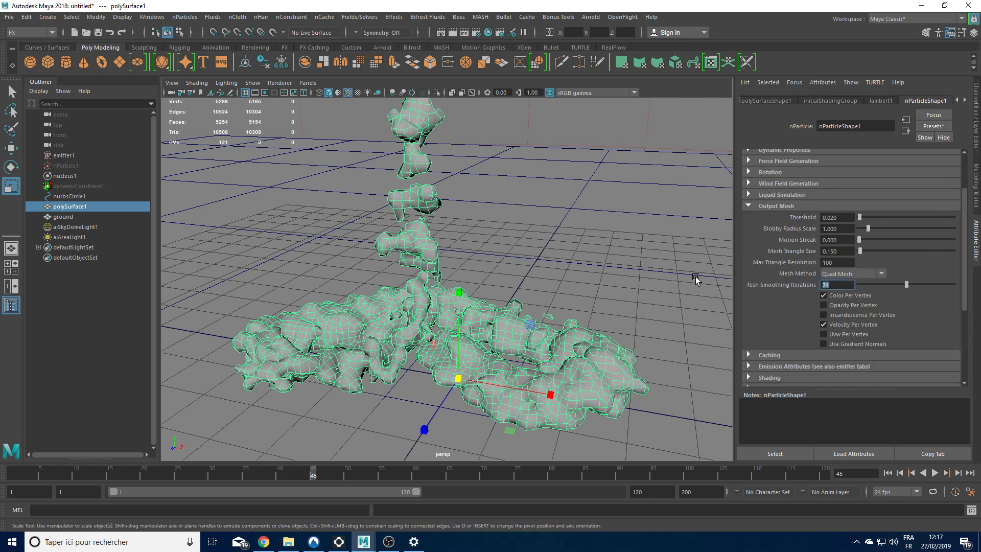
key("Return")
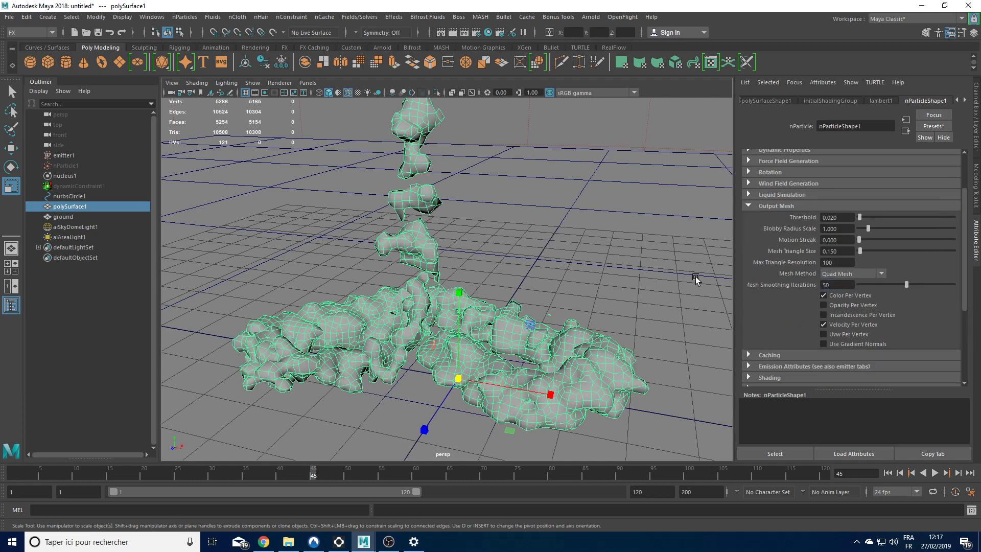
- Refine the output mesh by reducing its Mesh Triangle Size first to 0.125 and finally to 0.12
left_click(833, 250)
key("Return")
scroll(526, 302, "down", 4)
left_click_drag(529, 302, 570, 286, "alt")
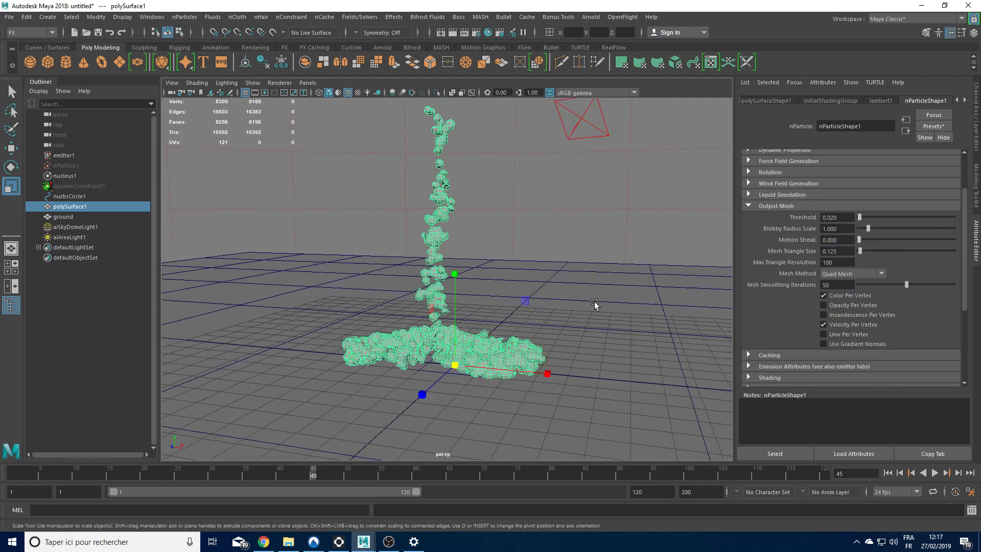
left_click(838, 251)
key("Return")
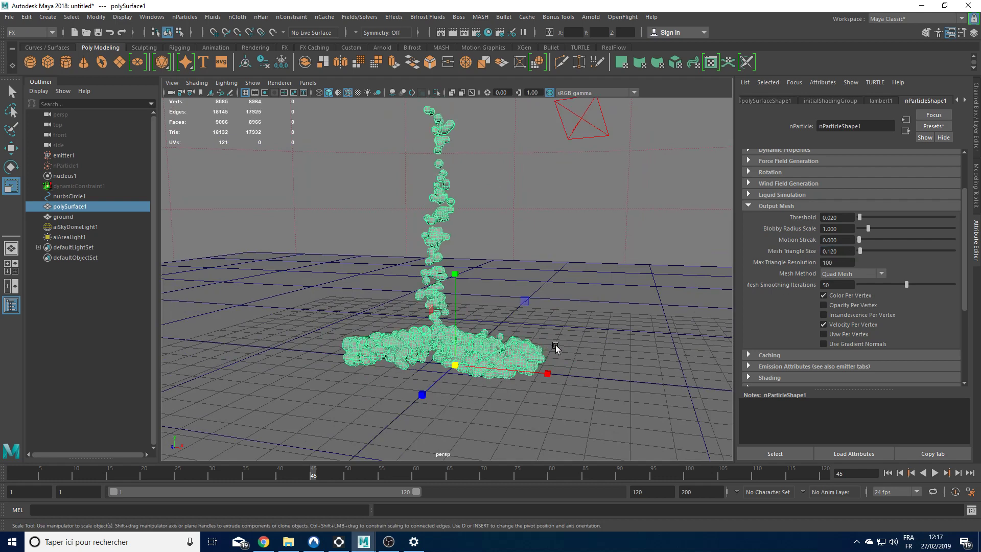
- Assign a new Arnold aiStandardSurface material to the particle mesh
left_click(714, 372)
left_click(489, 343)
scroll(512, 341, "up", 5)
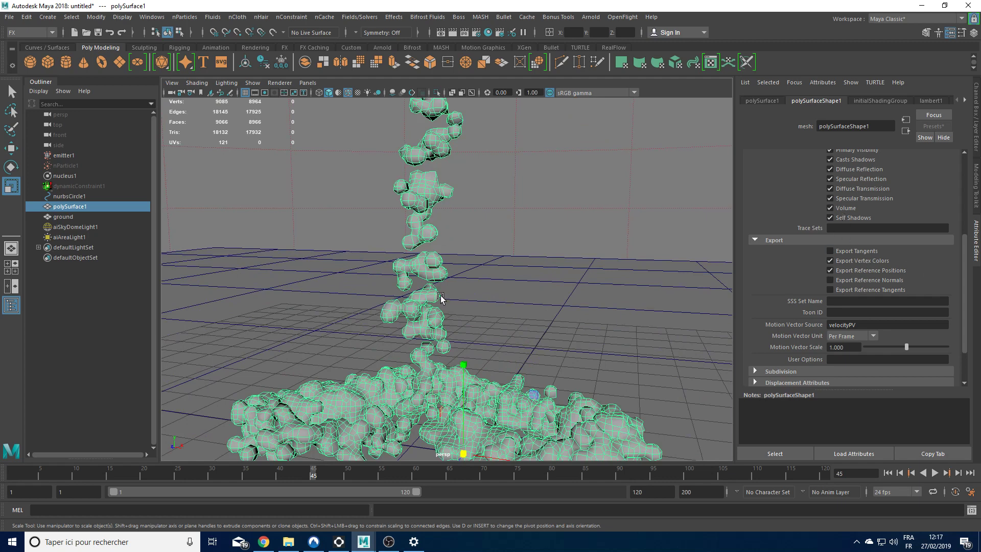
scroll(445, 260, "down", 3)
right_click_drag(441, 222, 541, 530)
middle_click_drag(639, 290, 641, 251, "alt")
left_click_drag(641, 250, 652, 268, "alt")
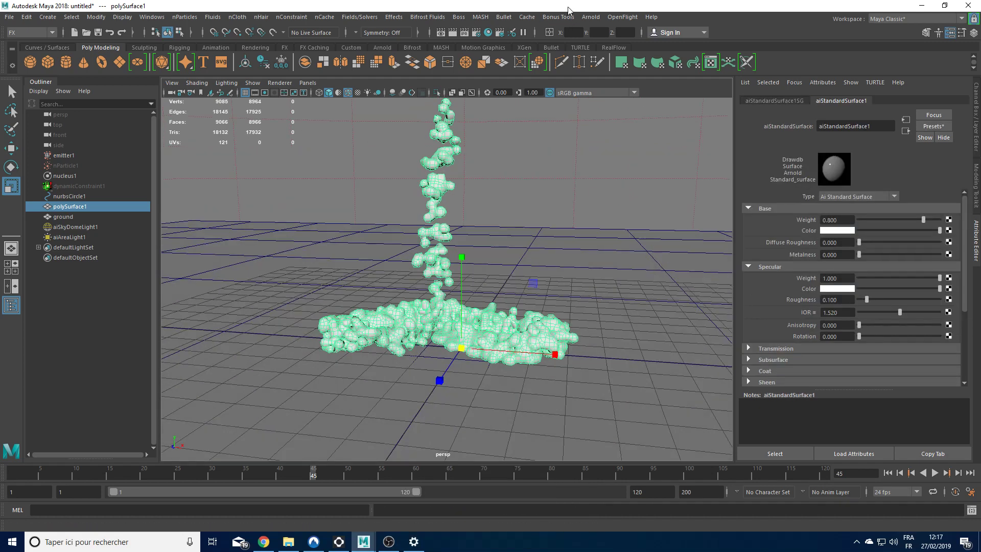
left_click(590, 17)
key("Escape")
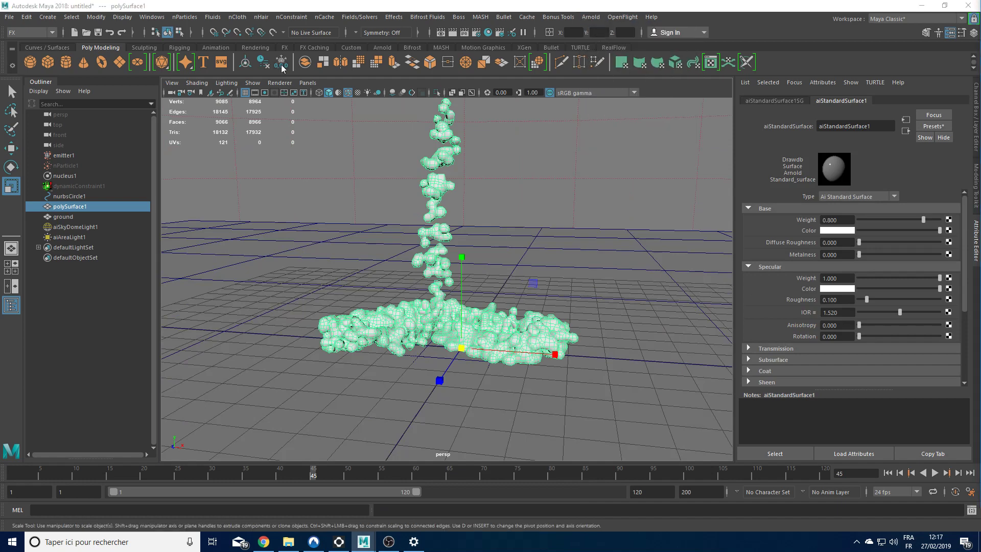
- Set the Arnold area light's exposure to 5 and its intensity to 20
left_click(69, 237)
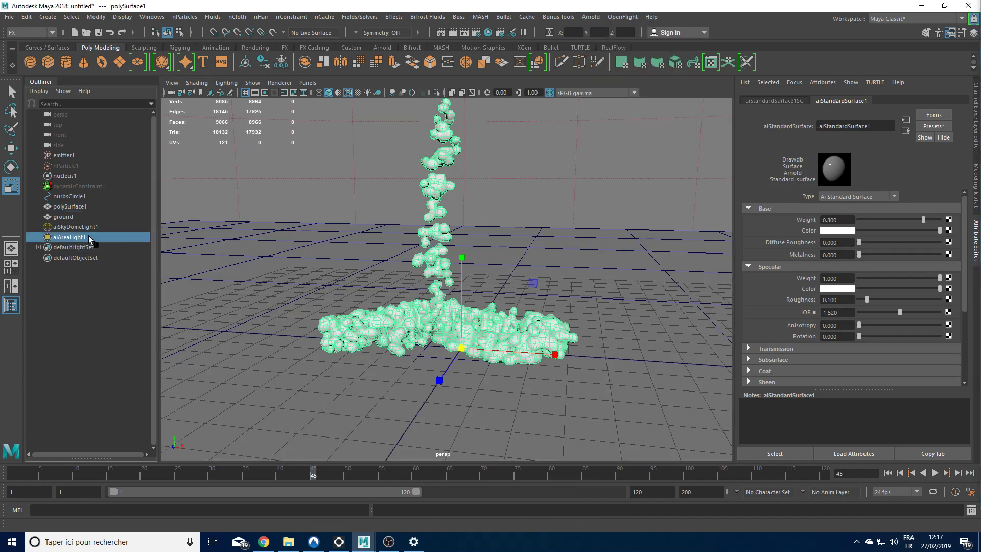
left_click(844, 228)
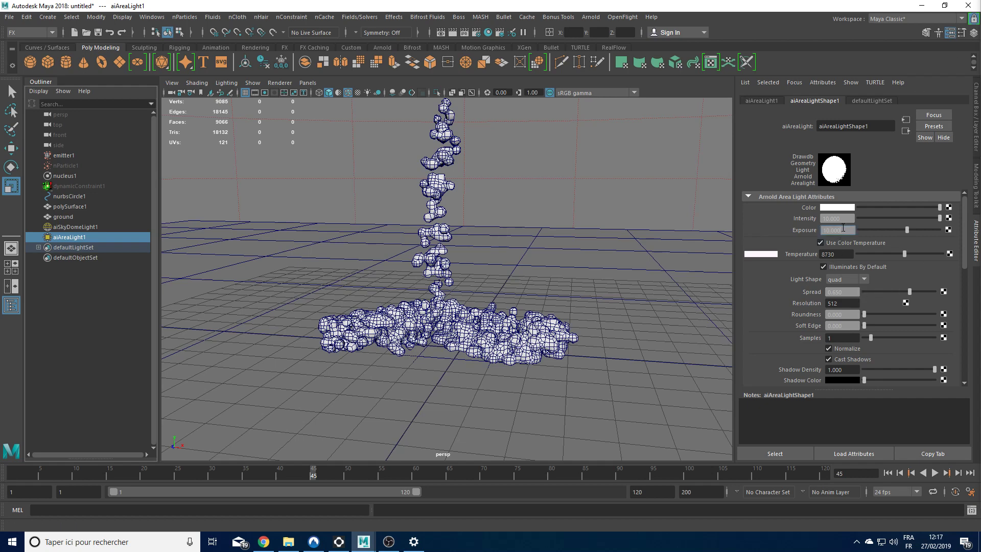
type("5")
key("Return")
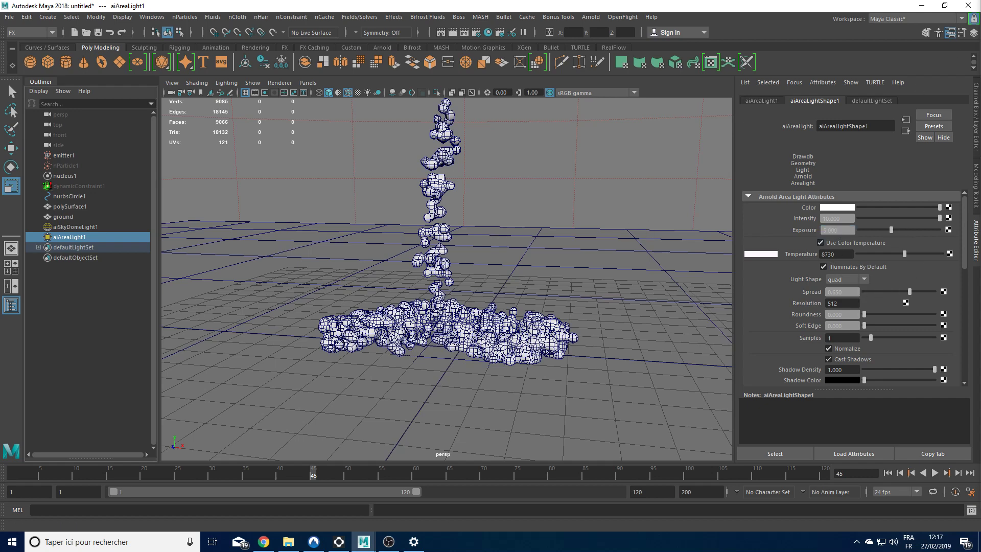
left_click(852, 218)
type("20")
key("Return")
left_click(488, 329)
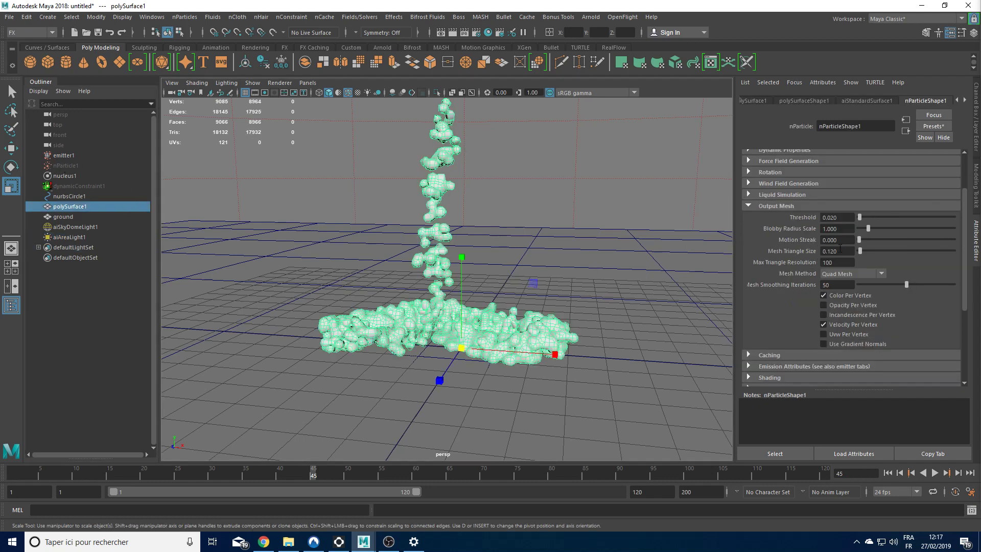
left_click_drag(840, 251, 832, 250)
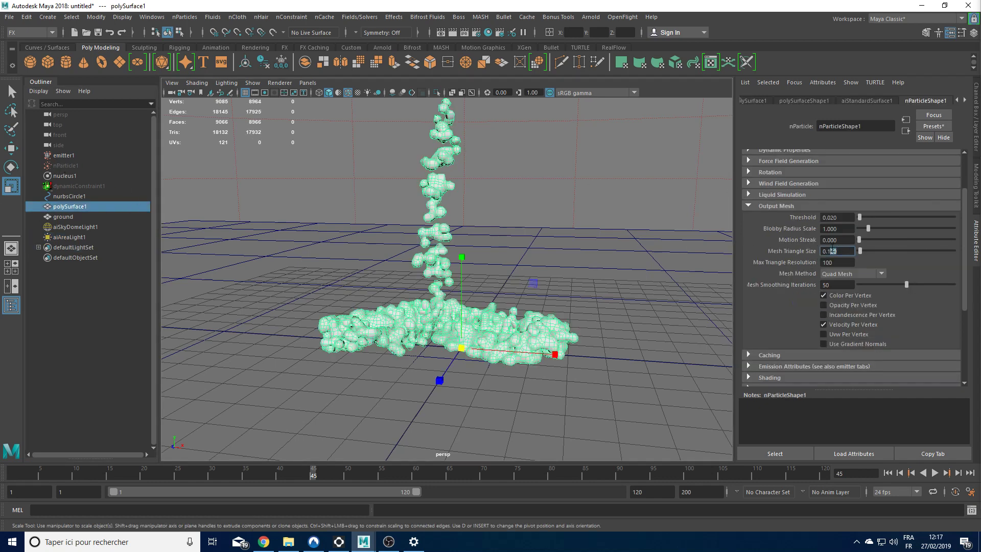
left_click(85, 164)
key("shift+h")
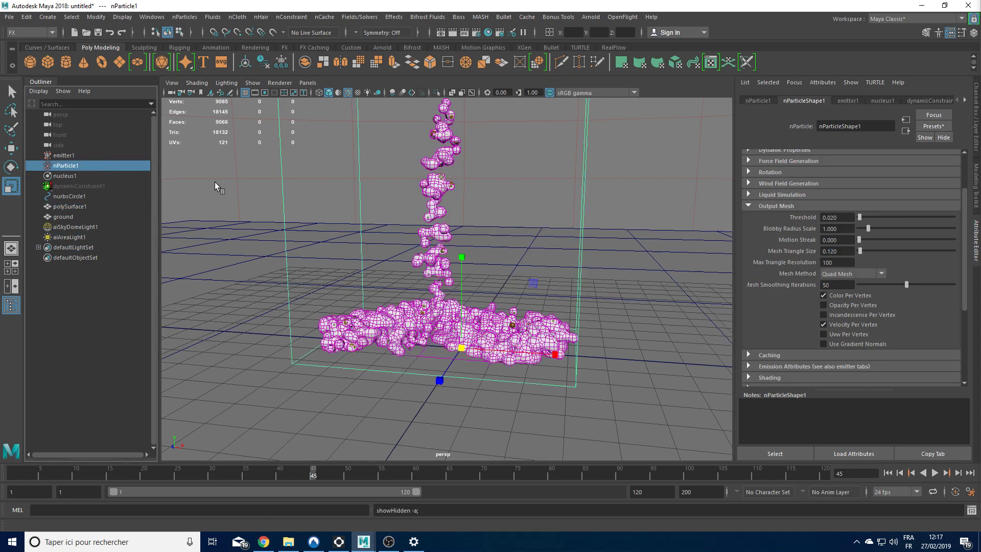
key("ctrl+h")
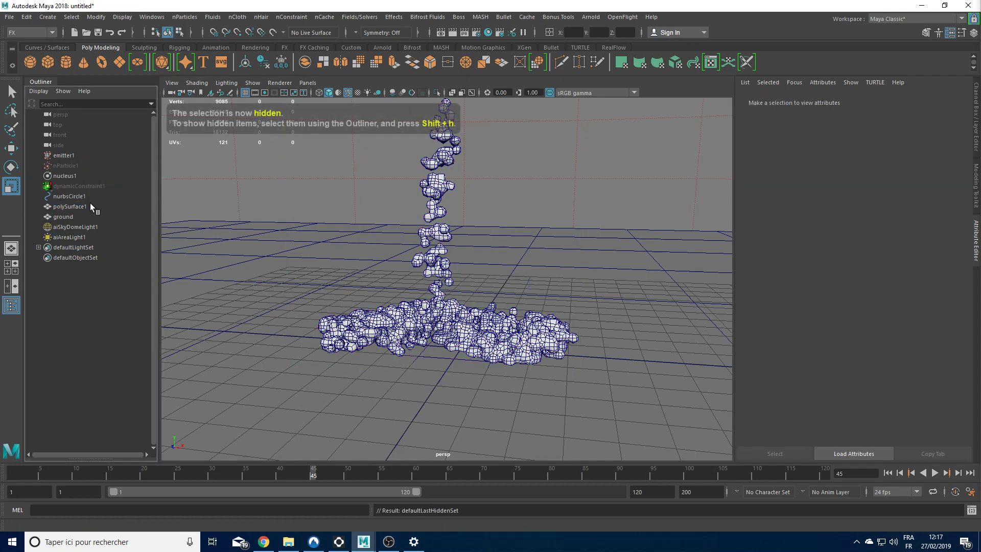
- Raise the hidden nParticle object's Blobby Radius Scale first to 1.25 and finally to 1.3
left_click(76, 165)
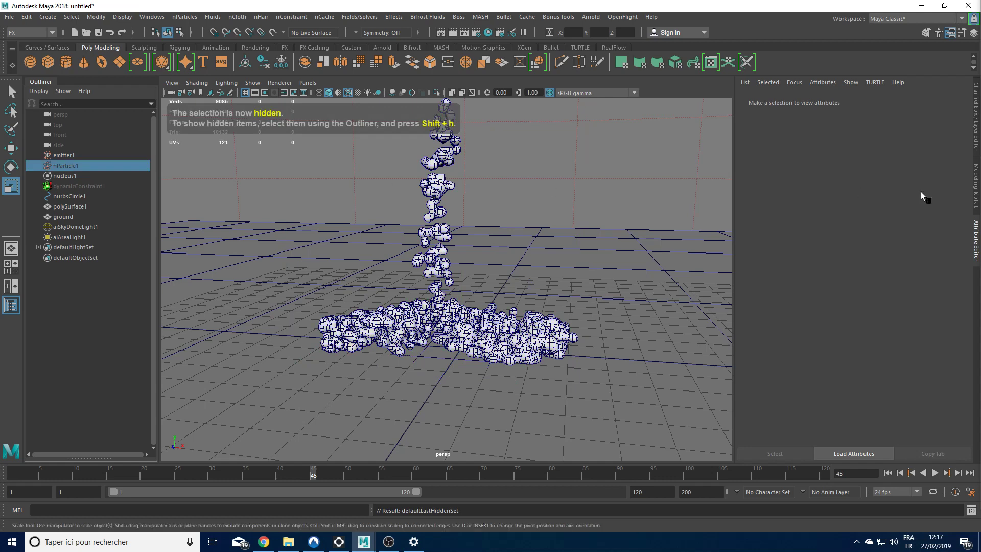
left_click(836, 229)
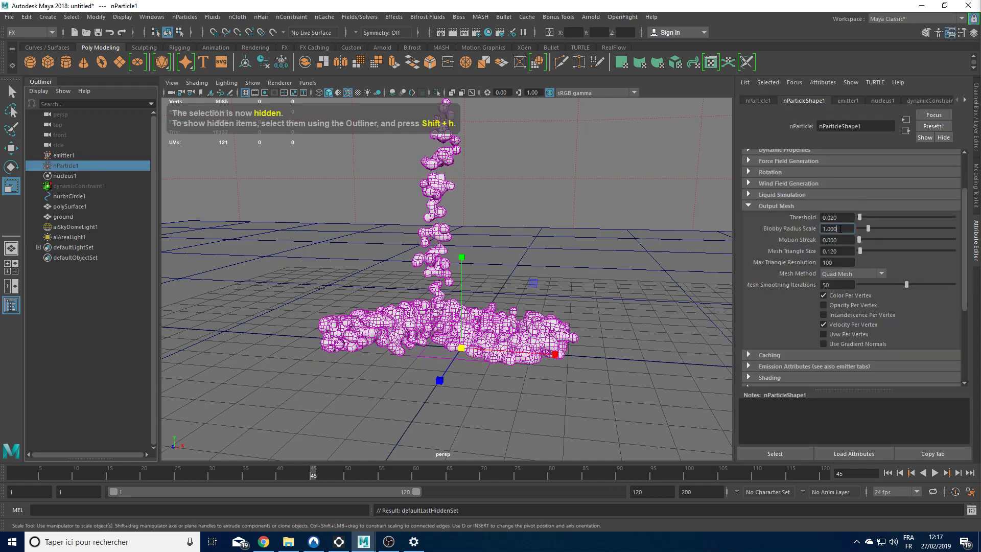
type("1.25")
key("Return")
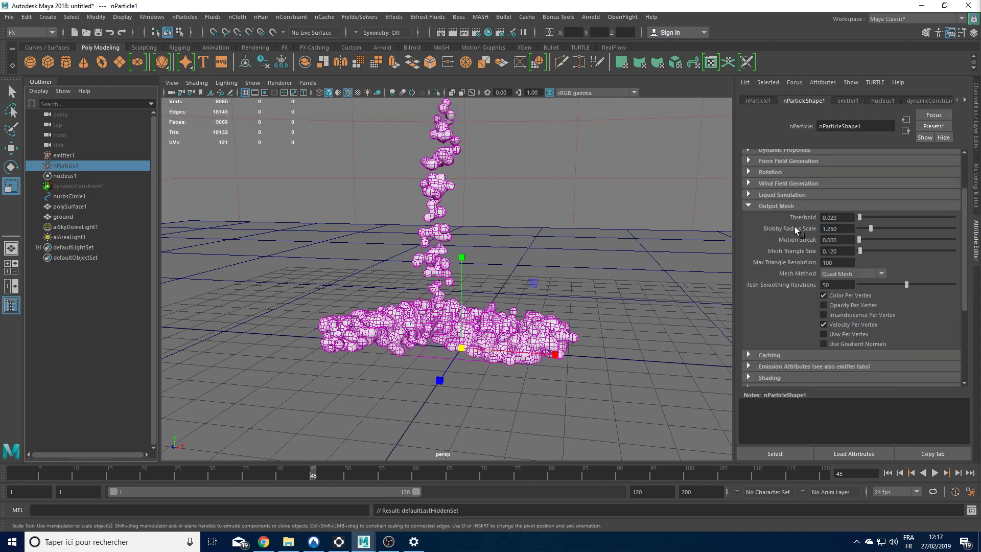
left_click_drag(838, 228, 825, 228)
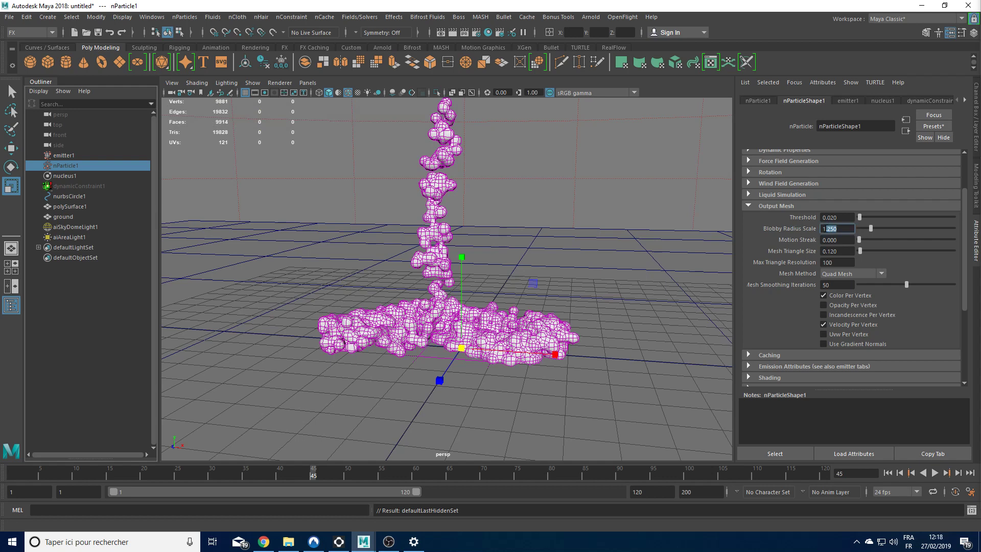
type("300")
key("Return")
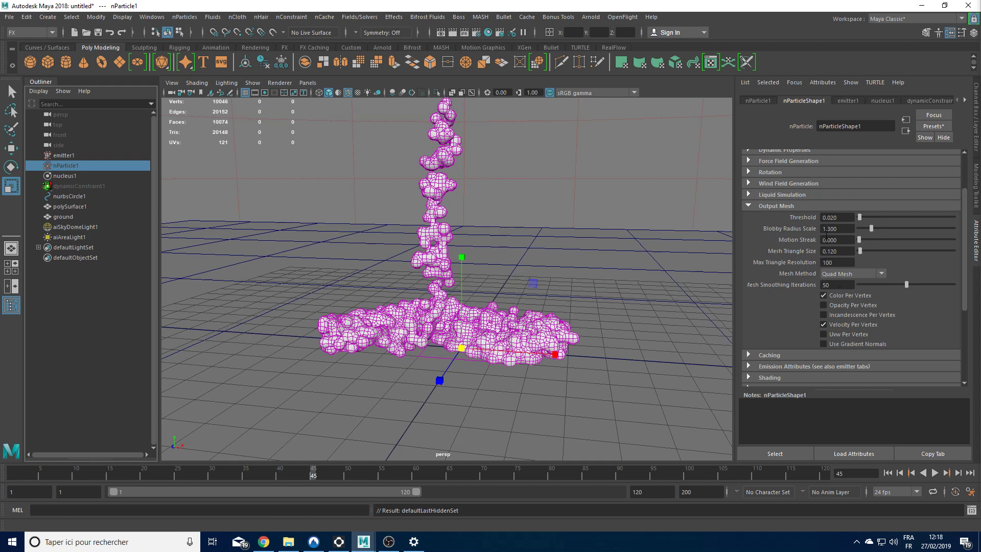
- Lower the nParticle output mesh's Threshold first to 0.01 and finally to 0
left_click_drag(837, 217, 830, 217)
type("1")
key("Return")
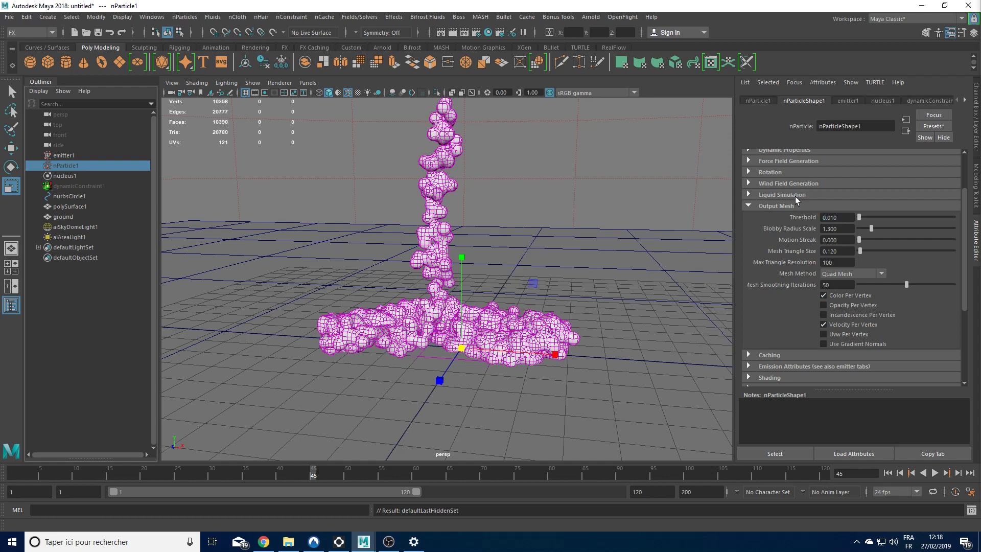
left_click_drag(840, 217, 600, 250)
type("0")
key("Return")
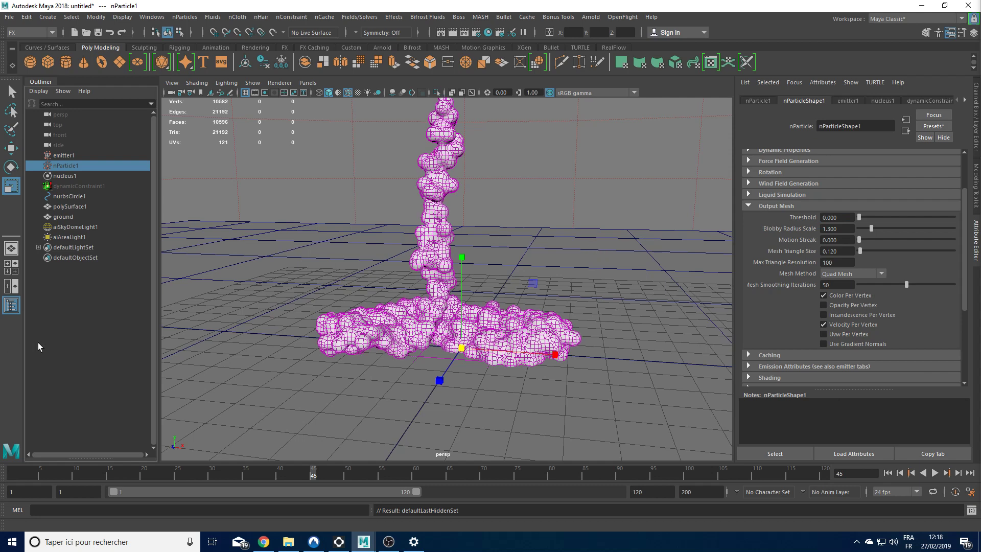
- Open the Hypershade and graph the network of the particle mesh's aiStandardSurface material
left_click(673, 323)
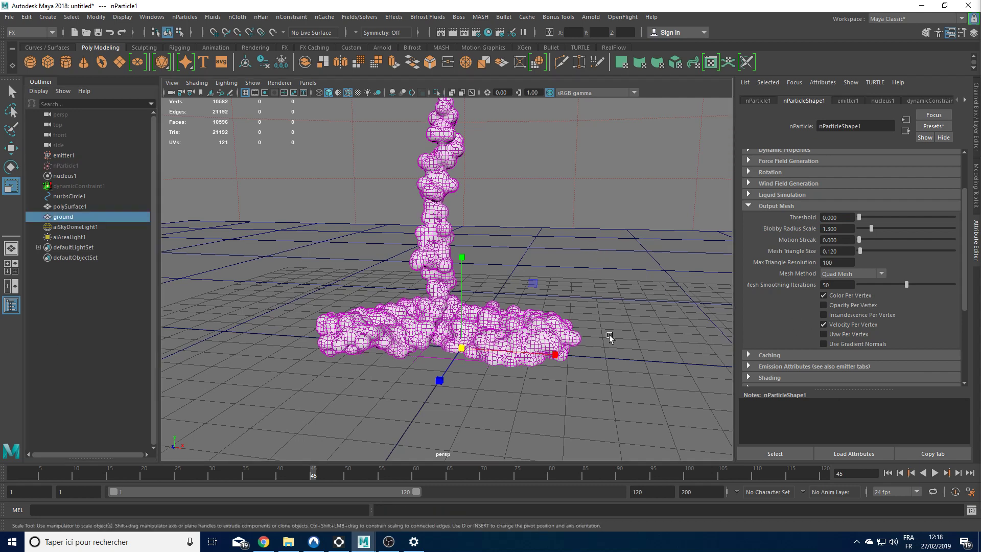
left_click(513, 322)
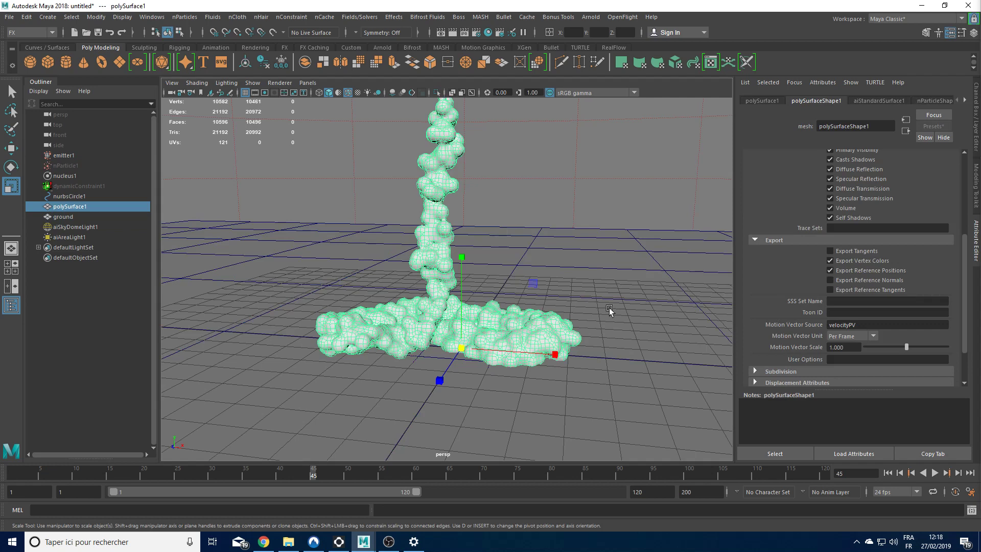
left_click(160, 18)
left_click(160, 19)
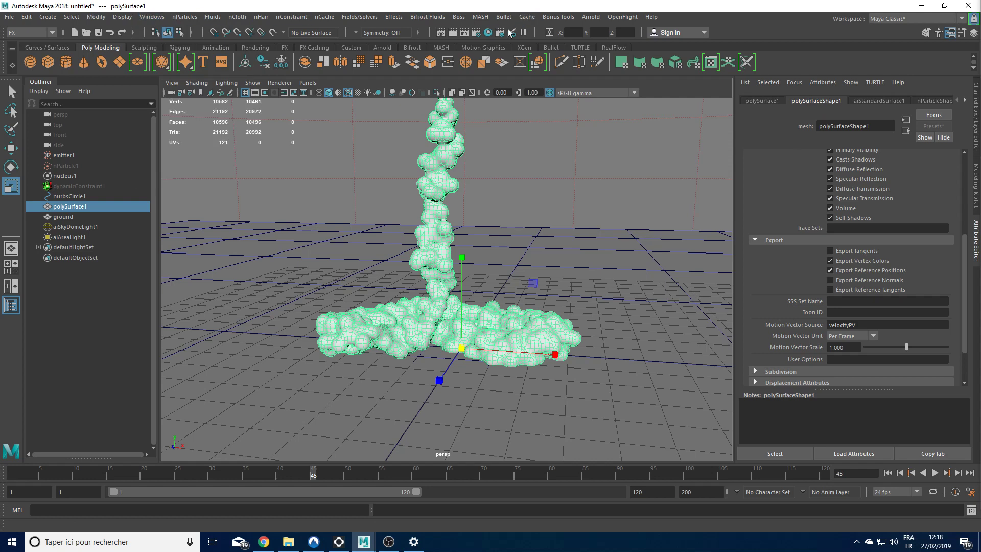
left_click(489, 33)
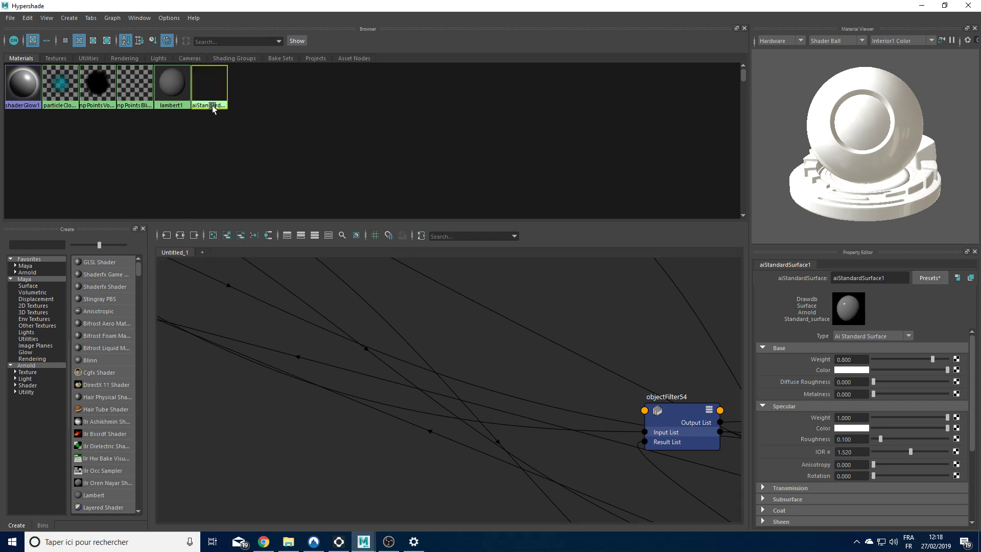
left_click(180, 236)
middle_click_drag(261, 327, 378, 346)
middle_click_drag(316, 353, 312, 341)
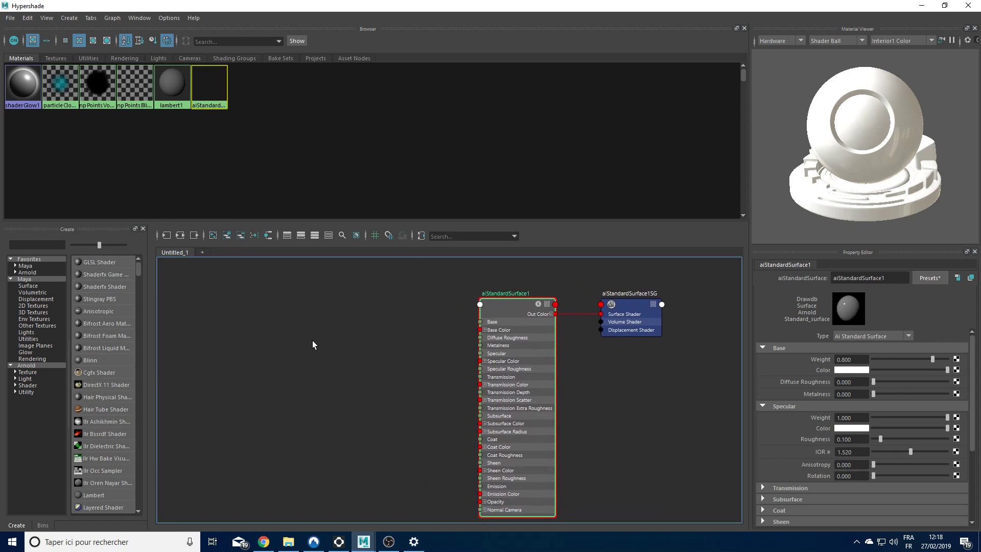
- Add an aiUserDataColor node beside the aiStandardSurface material in the node graph
key("Tab")
type("d")
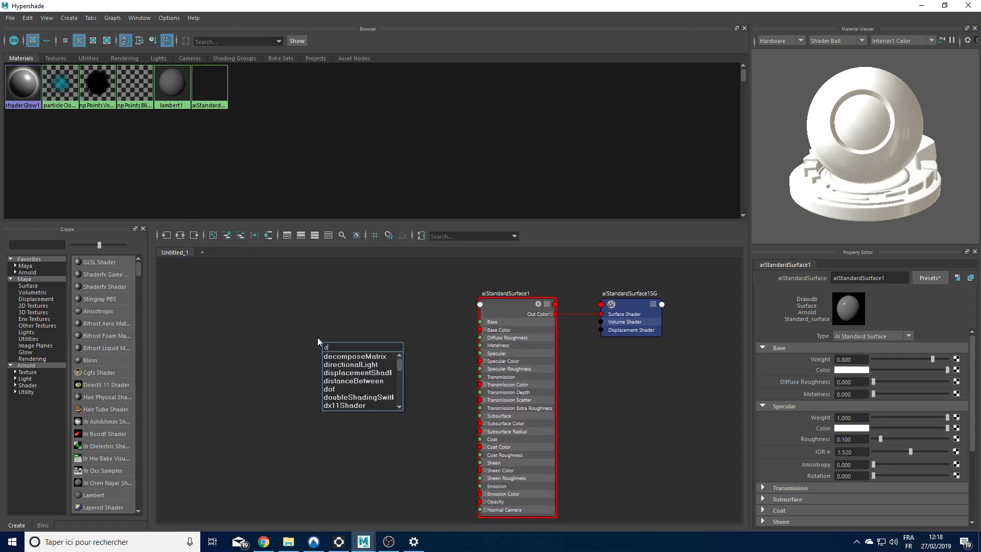
type("ata")
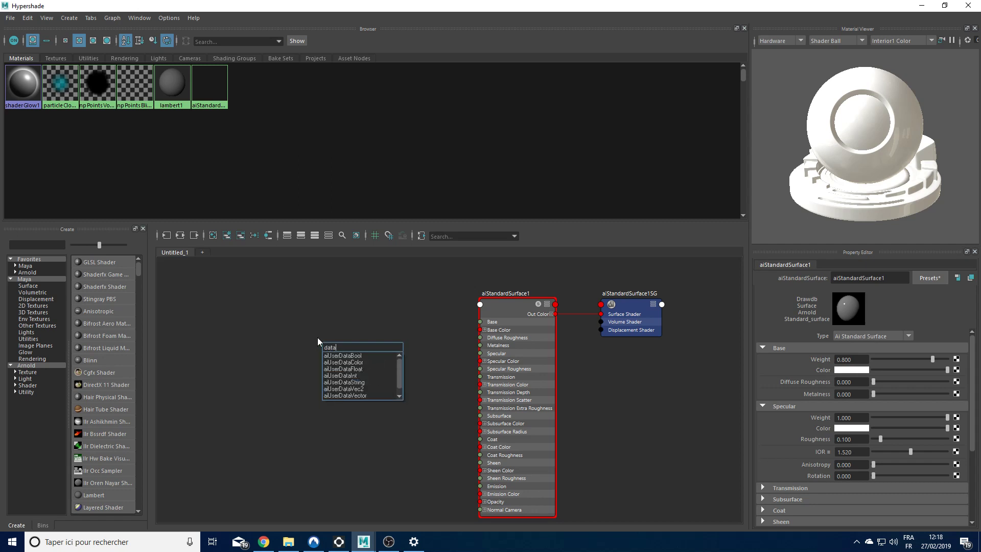
key("Down")
key("Down")
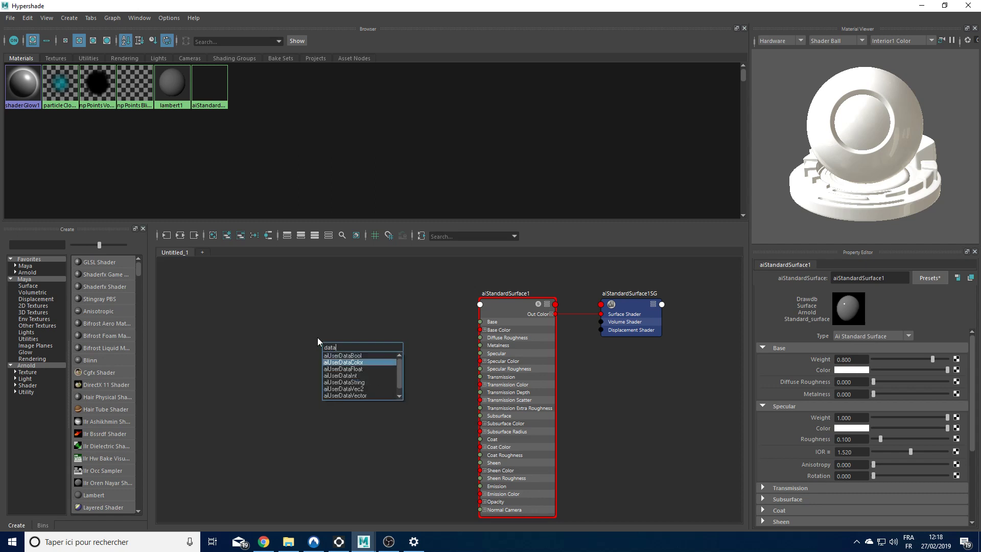
key("Return")
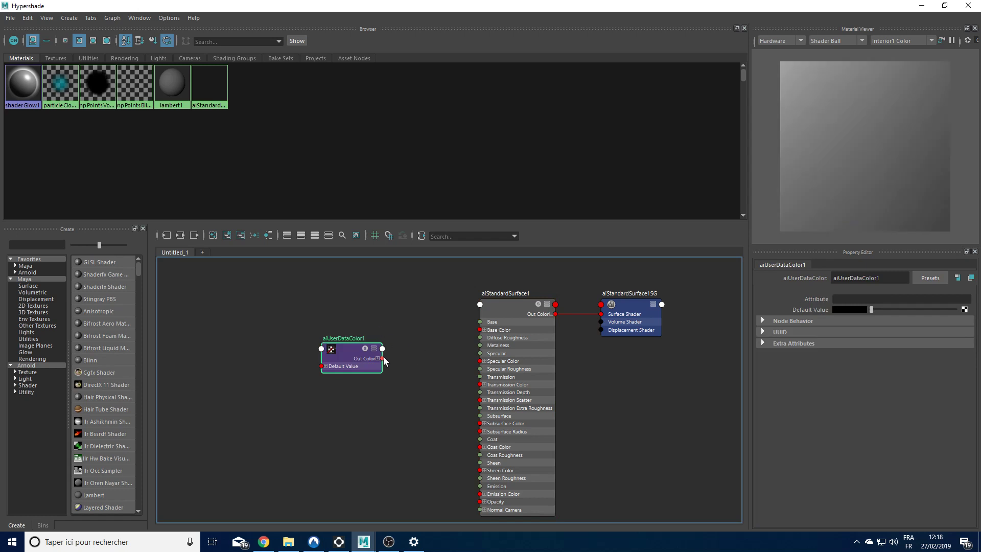
- Connect the aiUserDataColor node's Out Color to the aiStandardSurface material's Subsurface Color and leave the Hypershade
left_click_drag(385, 357, 464, 358)
left_click_drag(471, 353, 480, 424)
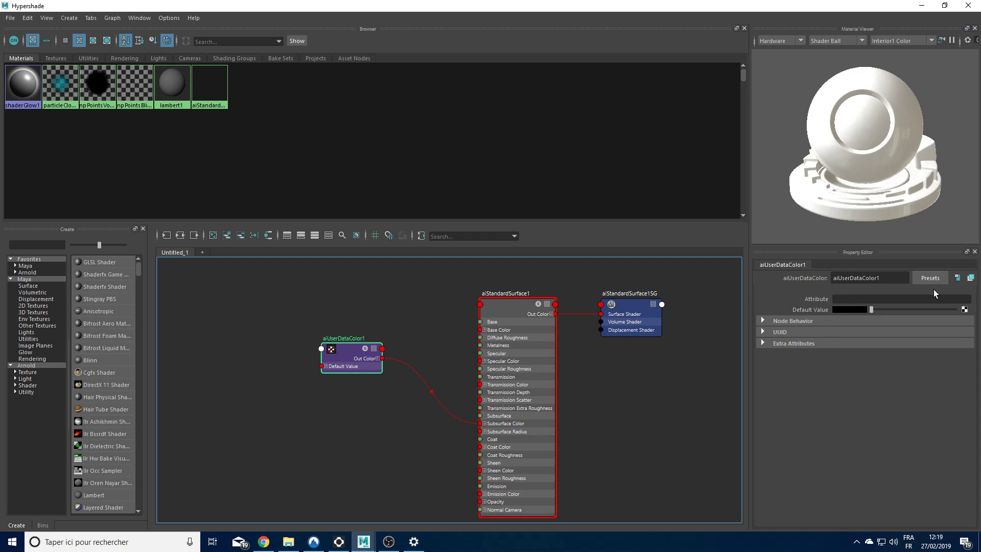
left_click(922, 6)
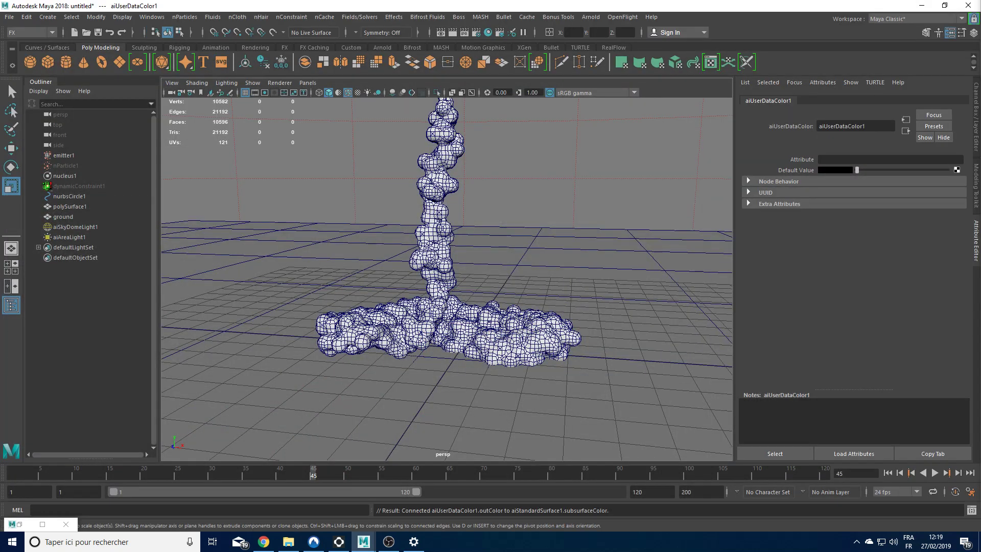
- Select the particle mesh and open the Color Set Editor from the modeling tools to read its color set names
left_click(63, 207)
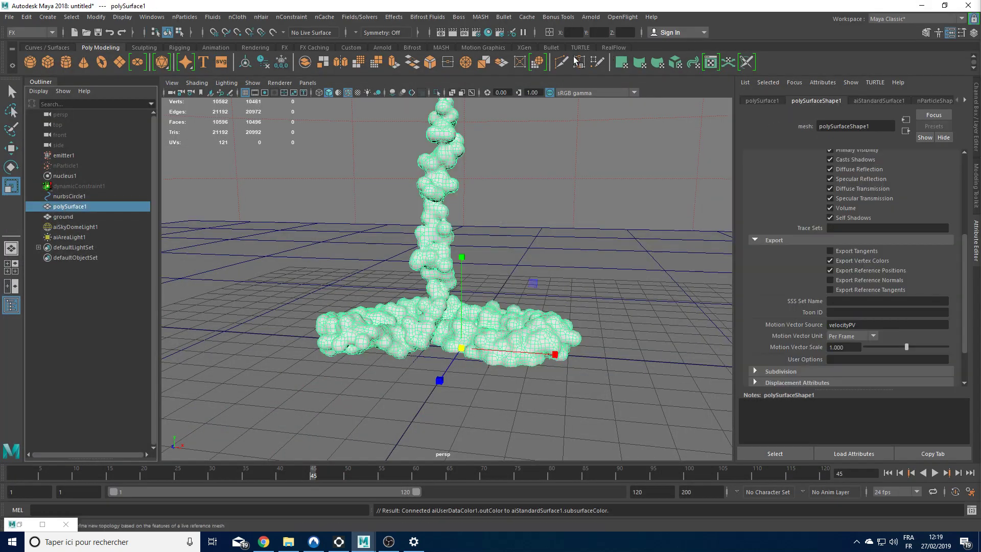
left_click(15, 32)
left_click(21, 45)
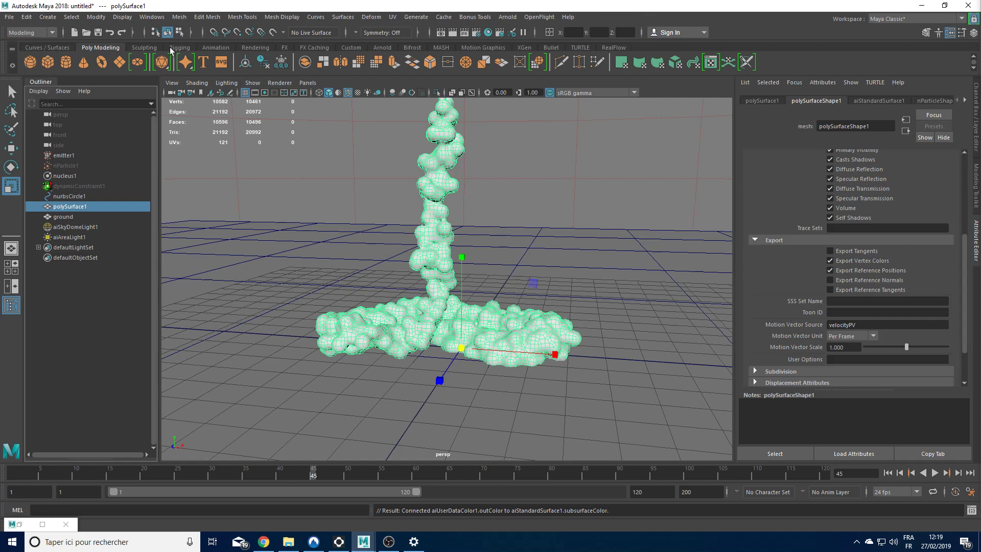
left_click(268, 18)
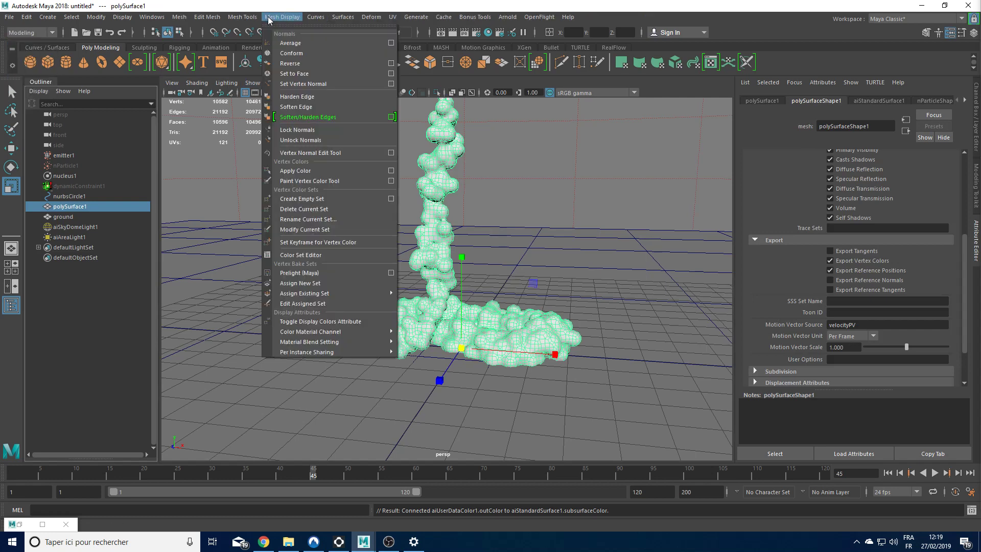
left_click(319, 255)
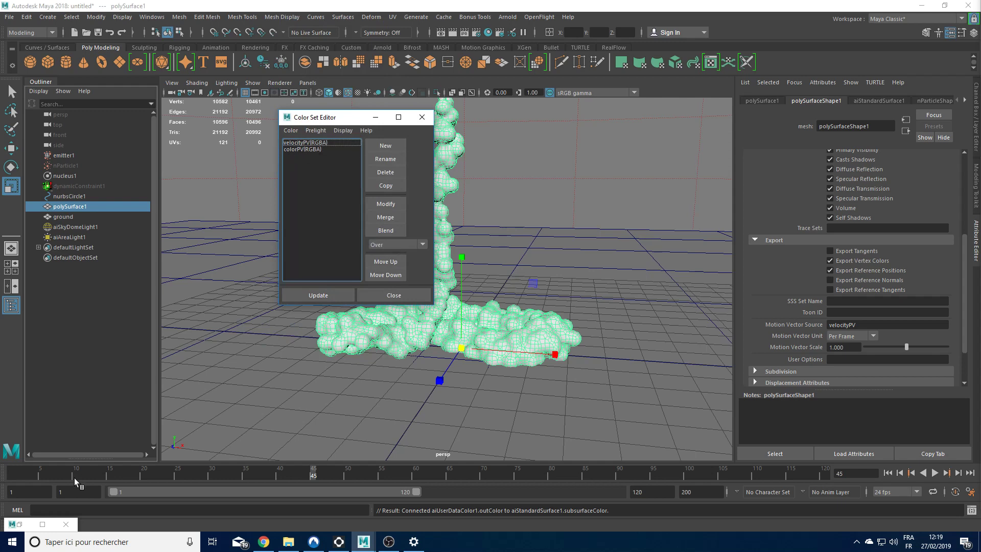
- Set the aiUserDataColor node's Attribute to colorPV in the Hypershade
left_click(20, 525)
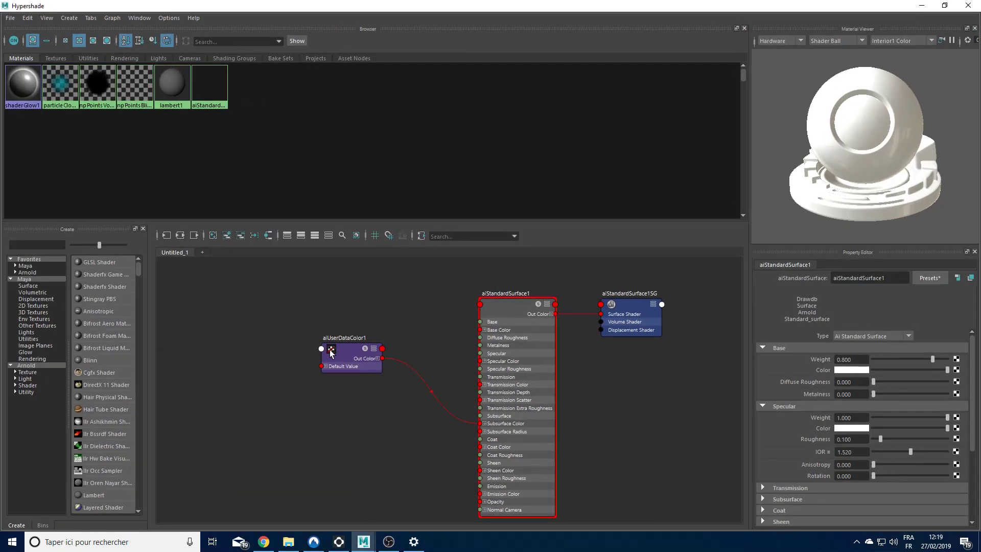
left_click(333, 353)
left_click(855, 296)
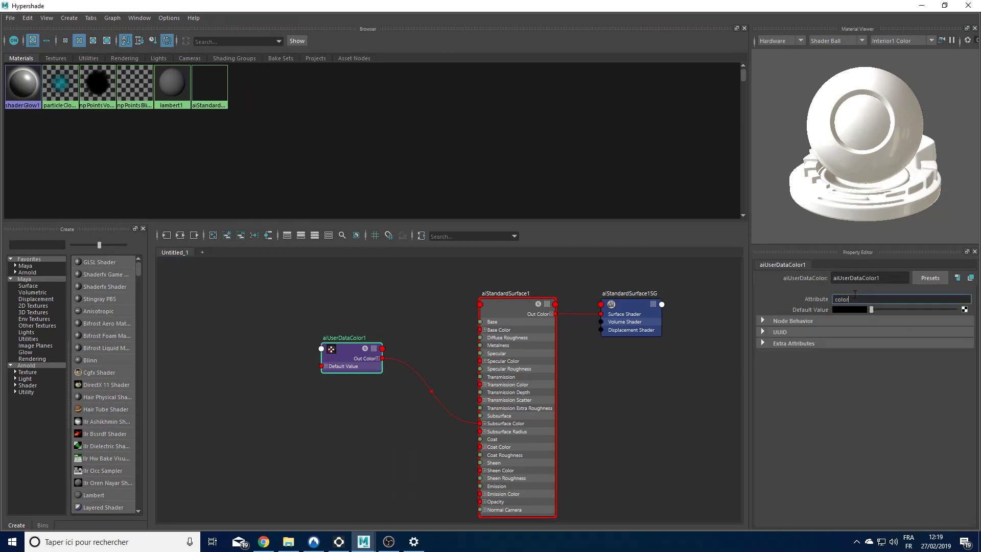
type("colorPv")
key("Return")
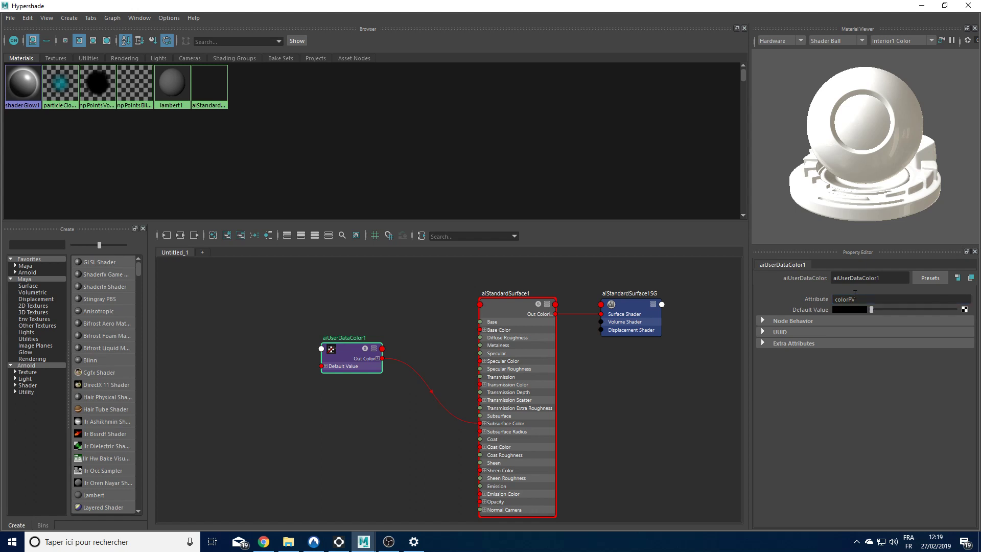
- Render the scene at frame 45 in the Arnold RenderView and clear the Hypershade out of the way
left_click_drag(552, 232, 563, 45)
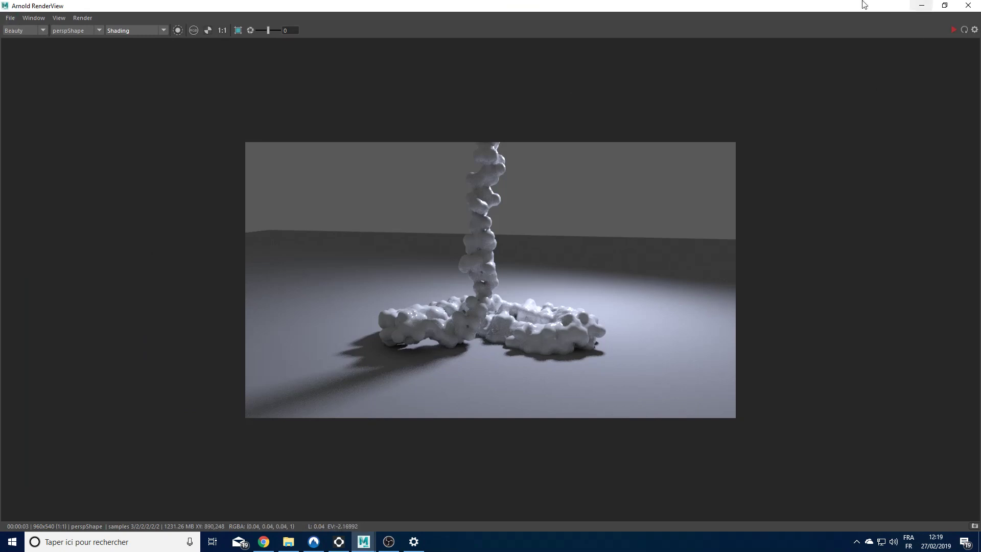
left_click_drag(863, 5, 357, 57)
left_click(921, 5)
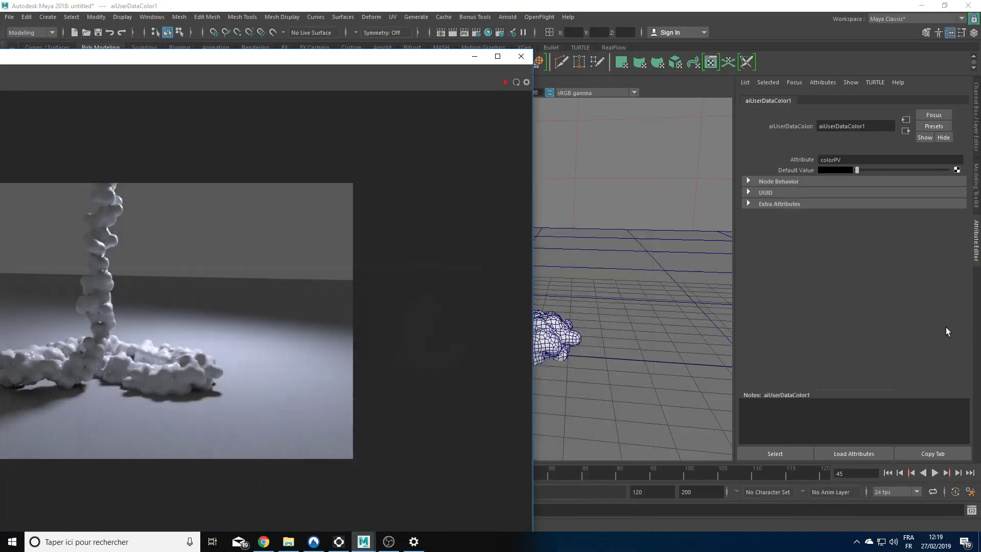
- Play the simulation to frame 50 and render it again in the Arnold RenderView
left_click(936, 472)
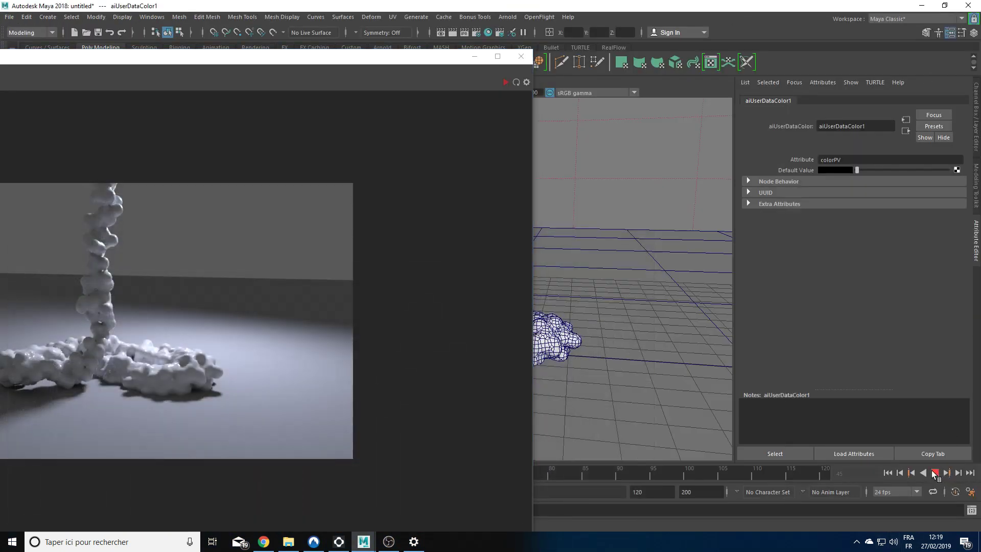
left_click(935, 471)
left_click(290, 60)
left_click_drag(289, 61, 576, 59)
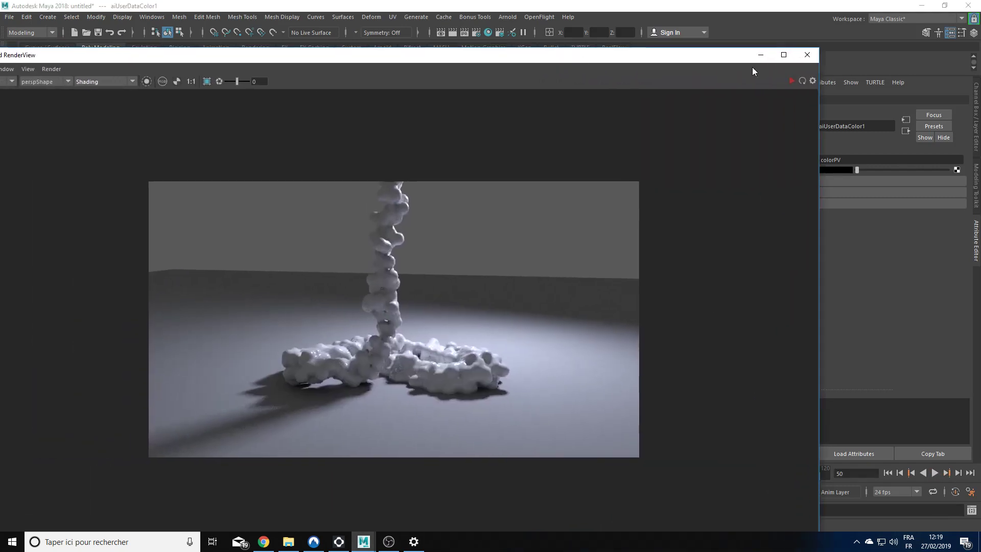
left_click(802, 80)
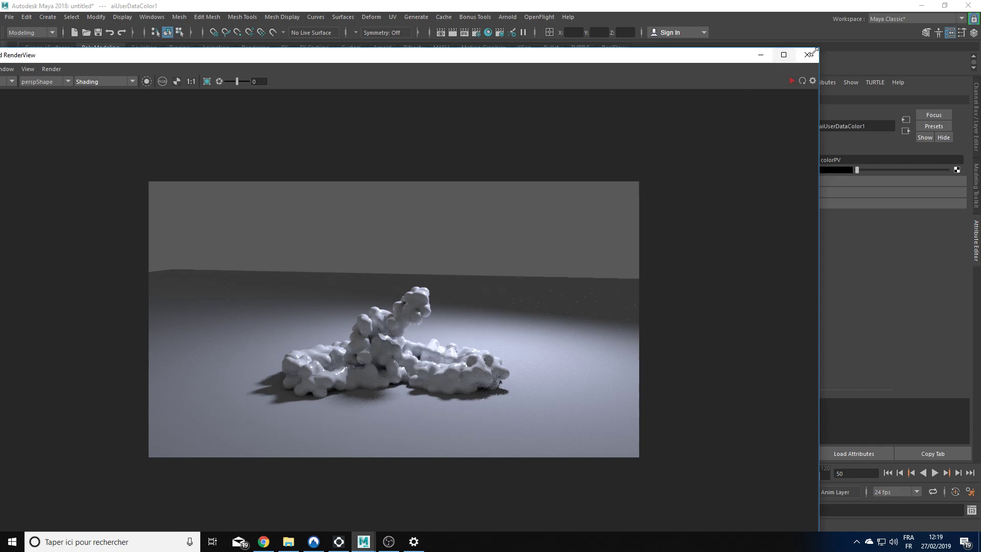
left_click(761, 56)
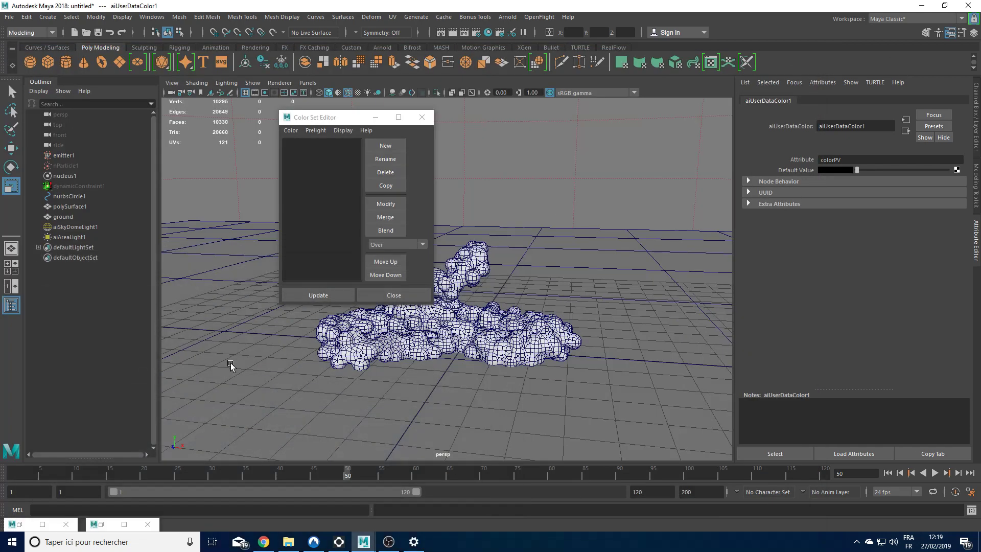
- Review the particle mesh's Arnold export settings and the nParticle's per-vertex output mesh options
left_click(66, 206)
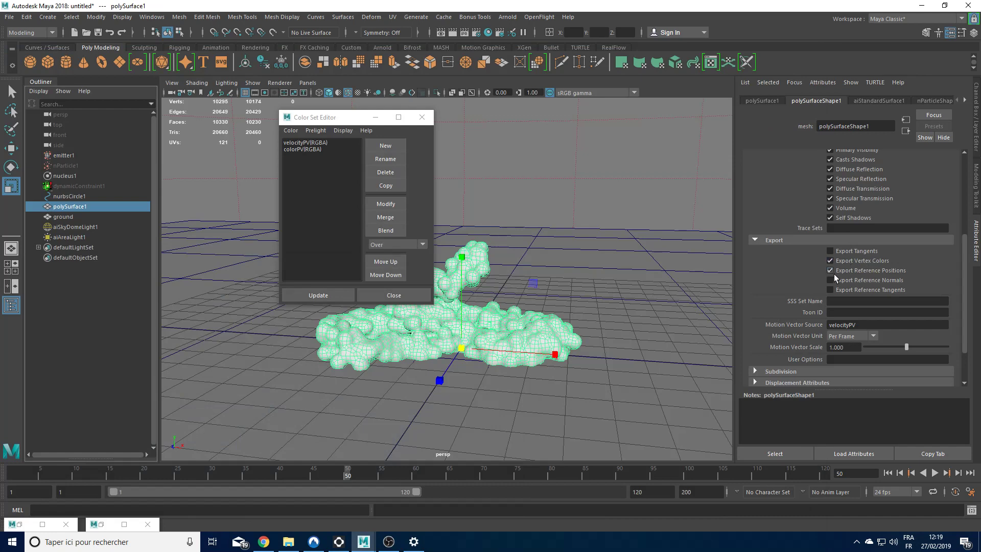
scroll(834, 274, "up", 5)
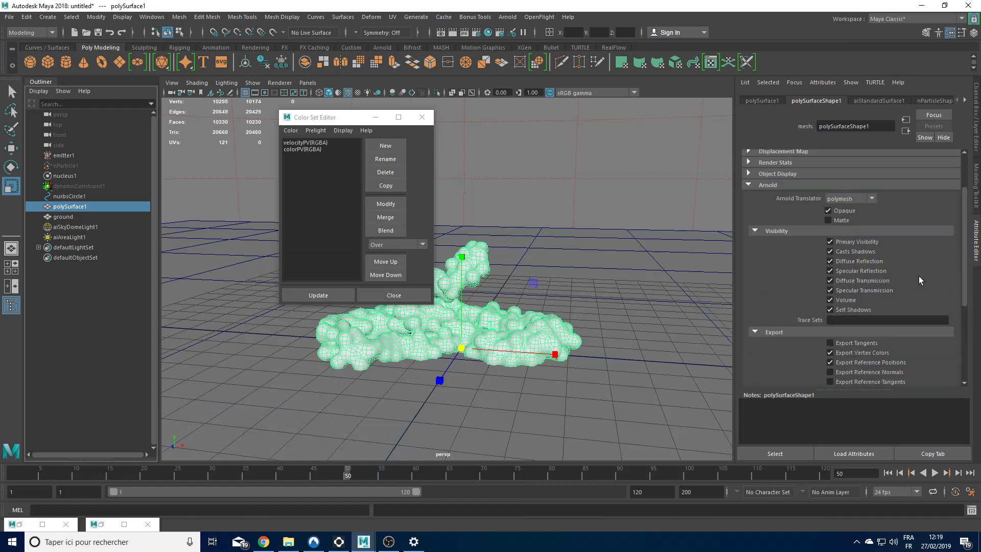
left_click(65, 165)
scroll(865, 285, "down", 3)
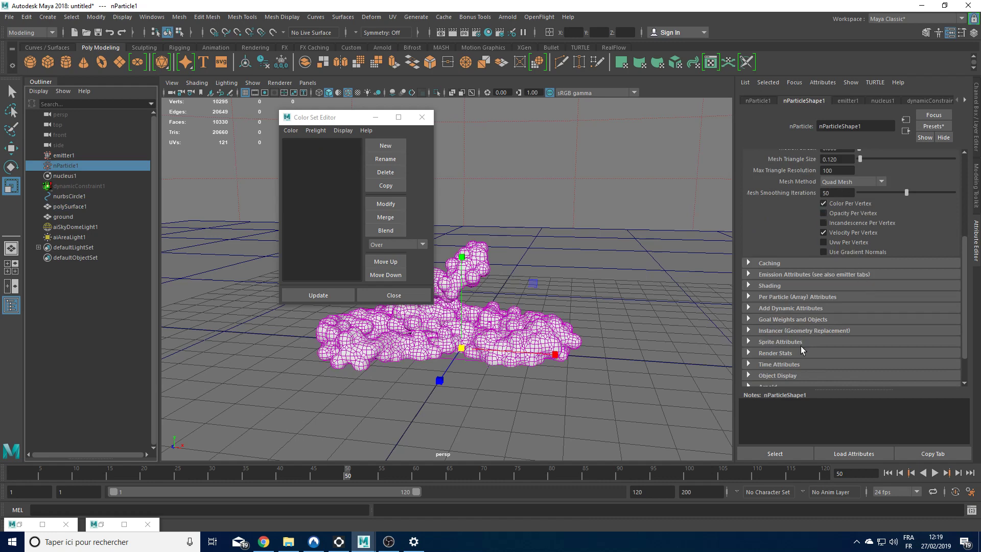
- Replay the simulation from the start to frame 27 and update the Arnold render
left_click(888, 473)
left_click(934, 473)
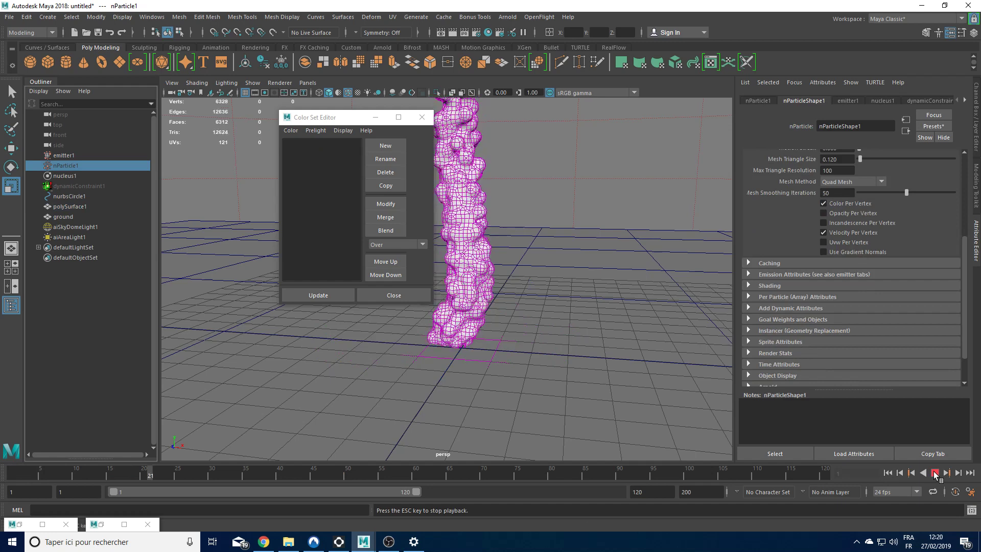
left_click(934, 472)
left_click(104, 525)
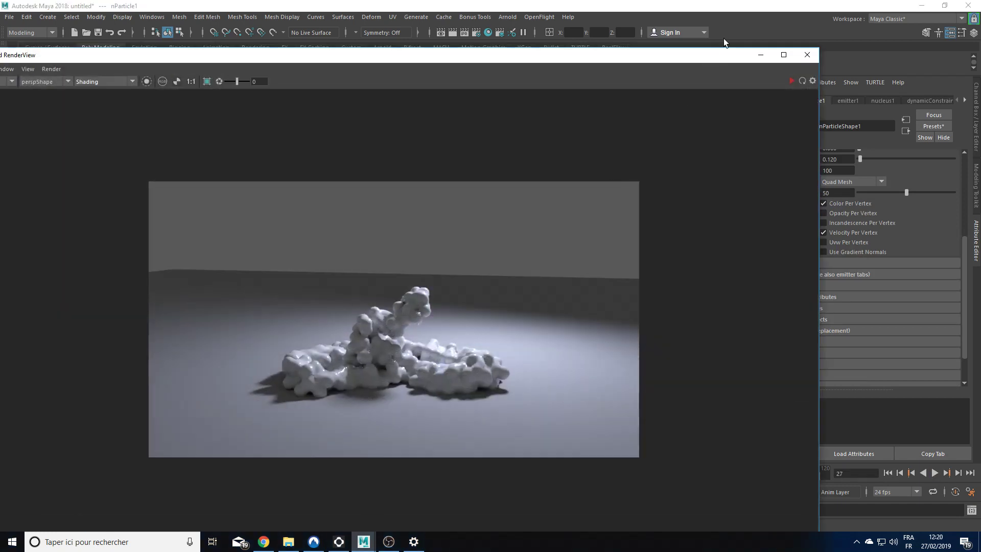
left_click(801, 81)
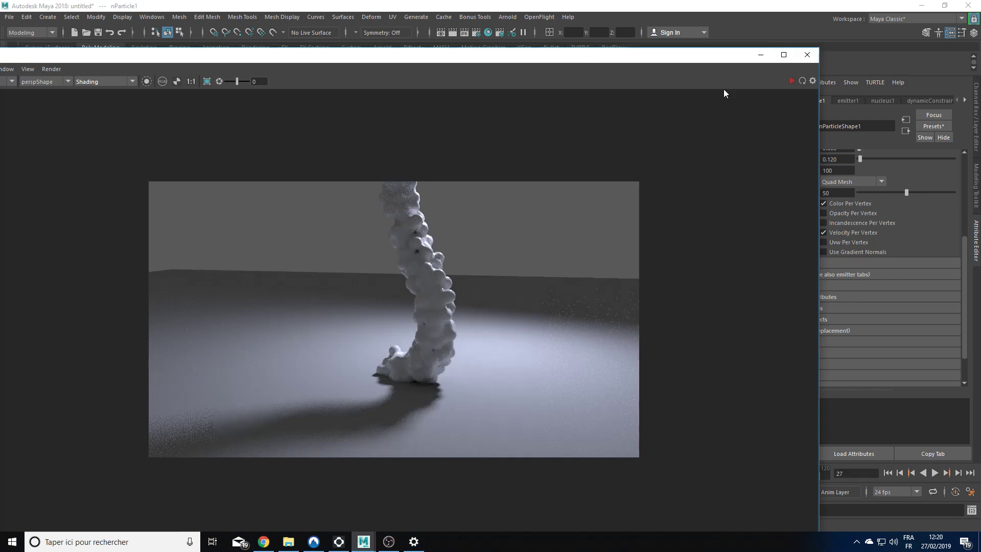
left_click(760, 55)
- Turn the nParticle's Color Per Vertex off, play to frame 32, and turn it back on
left_click(81, 207)
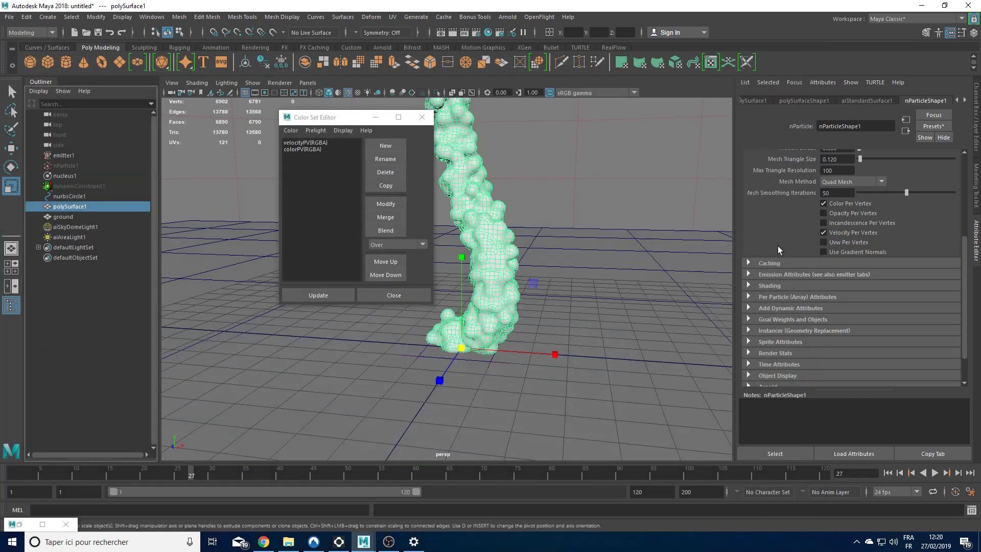
left_click(822, 203)
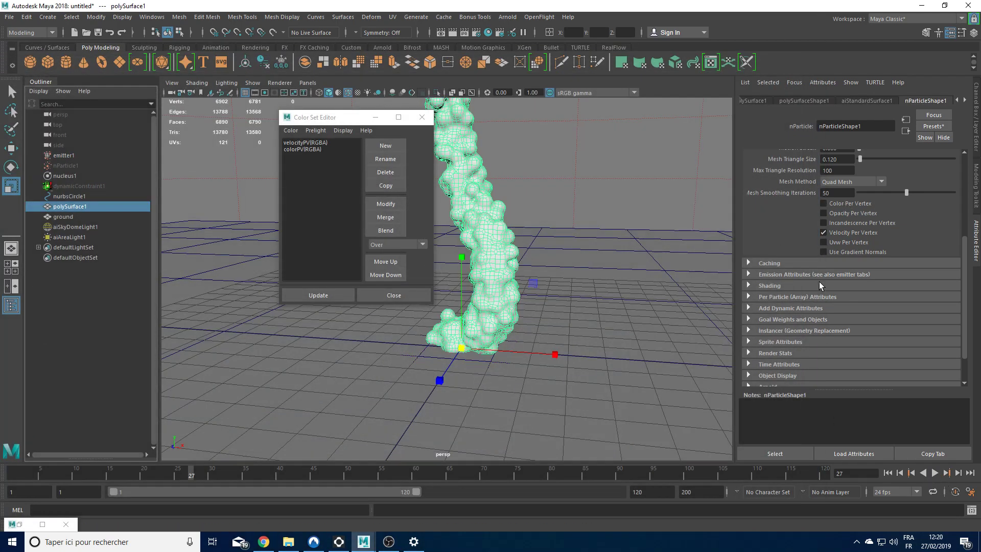
left_click(934, 472)
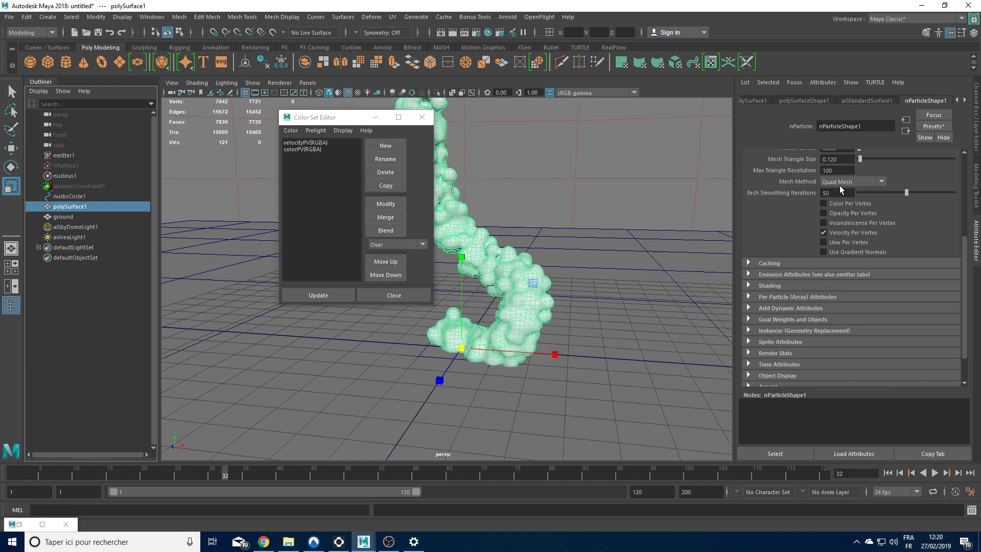
left_click(838, 202)
- Delete the converted particle mesh and unhide the nParticle object
key("Delete")
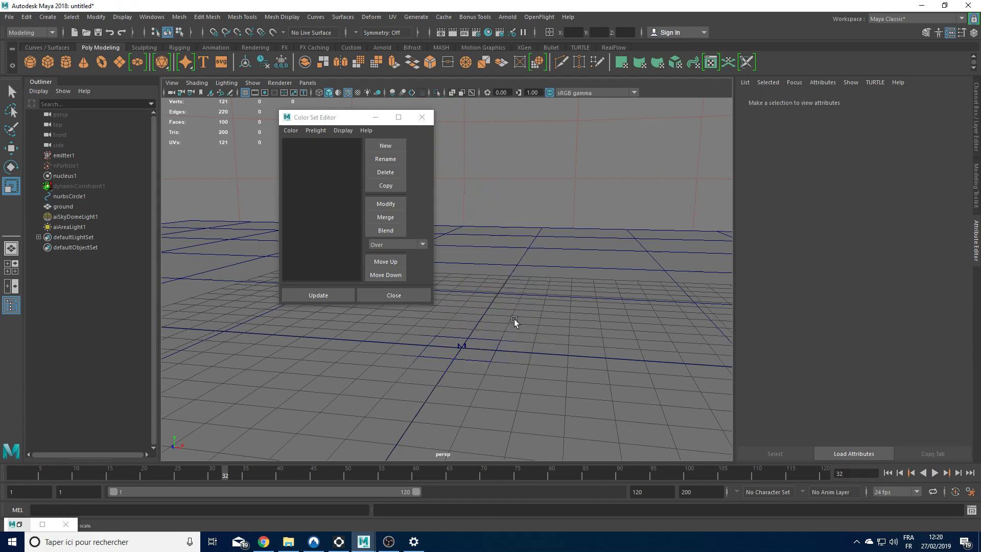
left_click(66, 166)
key("shift+h")
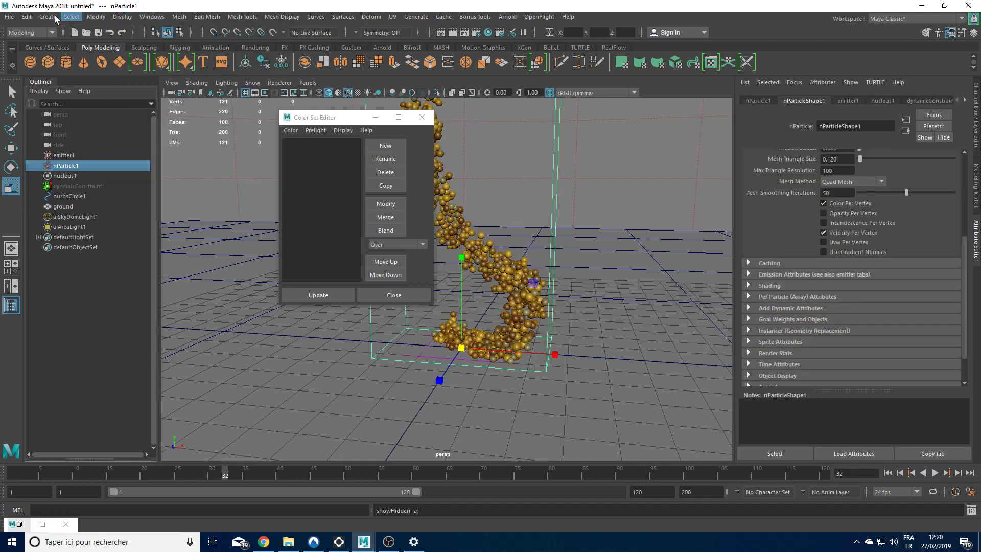
- Convert the nParticle object to a new polygon mesh with nParticle to Polygons
left_click(96, 17)
mouse_move(190, 260)
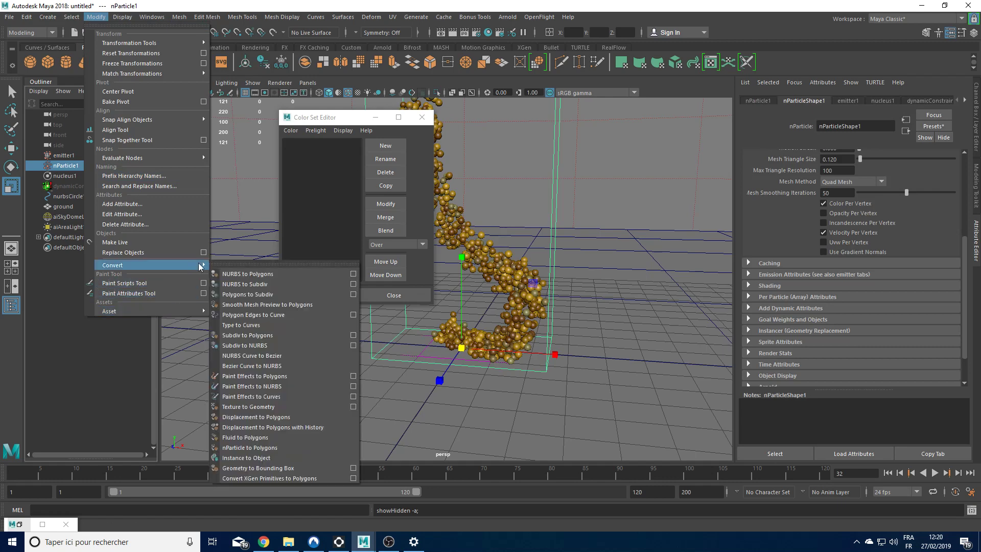
left_click(299, 449)
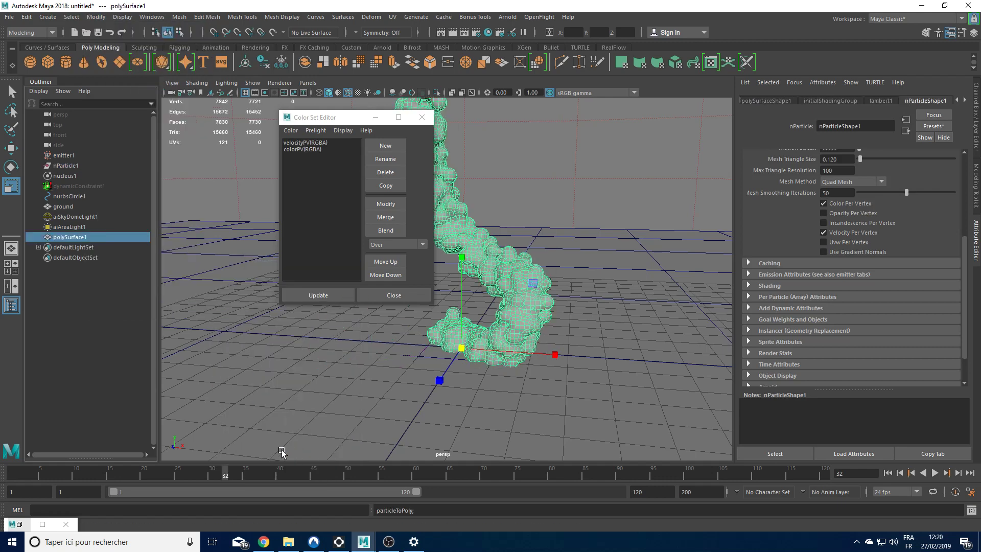
- Enable Export Vertex Colors in the new particle mesh's Arnold export settings
left_click(756, 101)
scroll(837, 306, "down", 5)
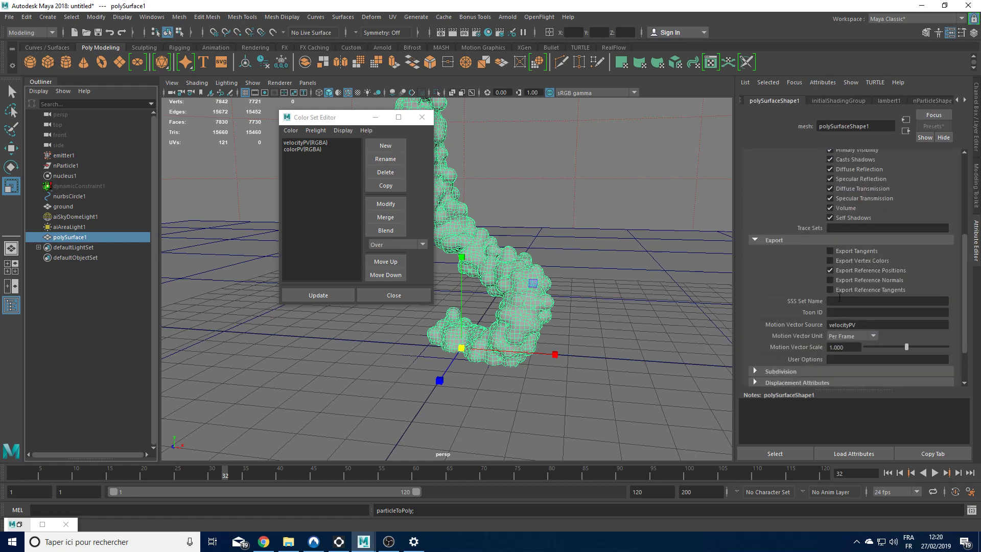
left_click(844, 260)
scroll(777, 283, "up", 3)
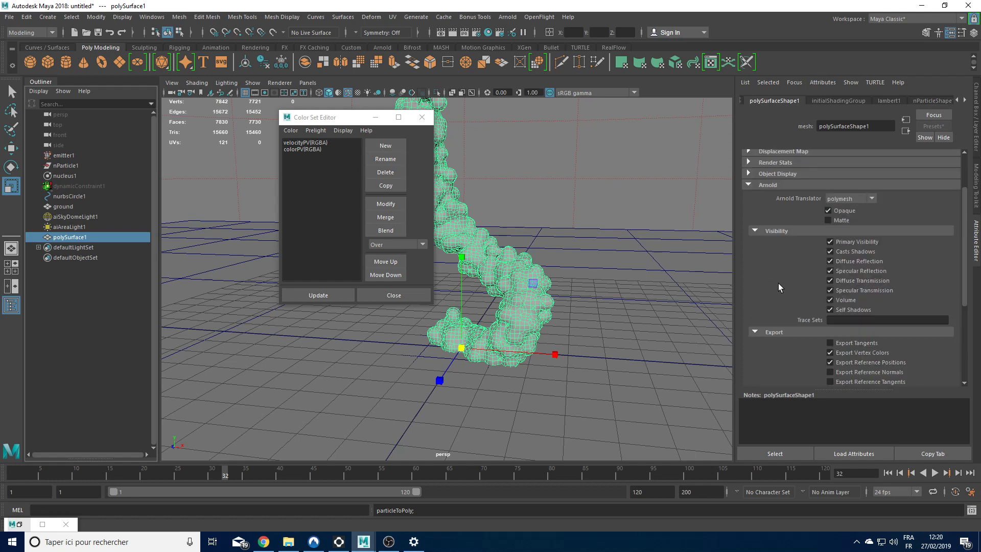
- Advance the simulation to frame 33 and render the new mesh in a maximized Arnold RenderView
left_click(21, 525)
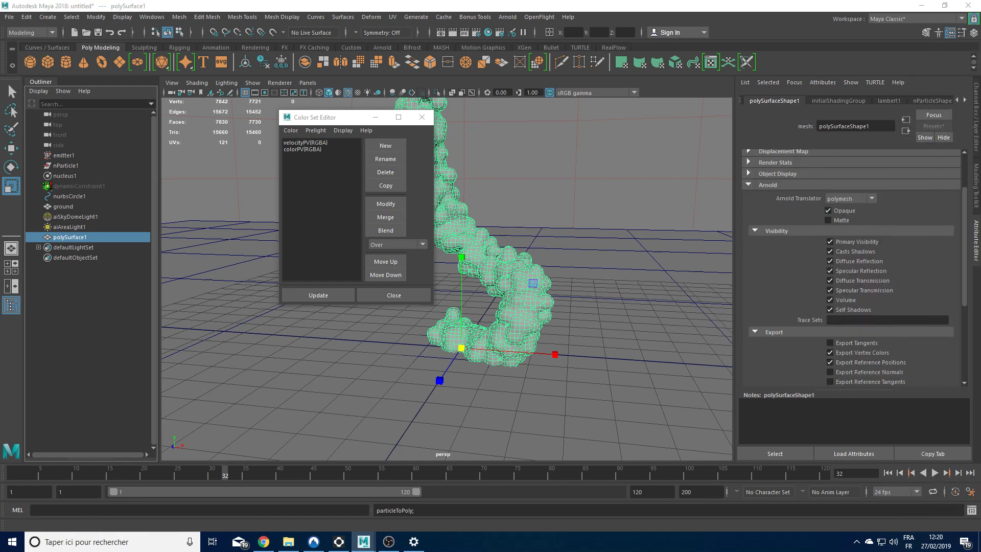
left_click(958, 472)
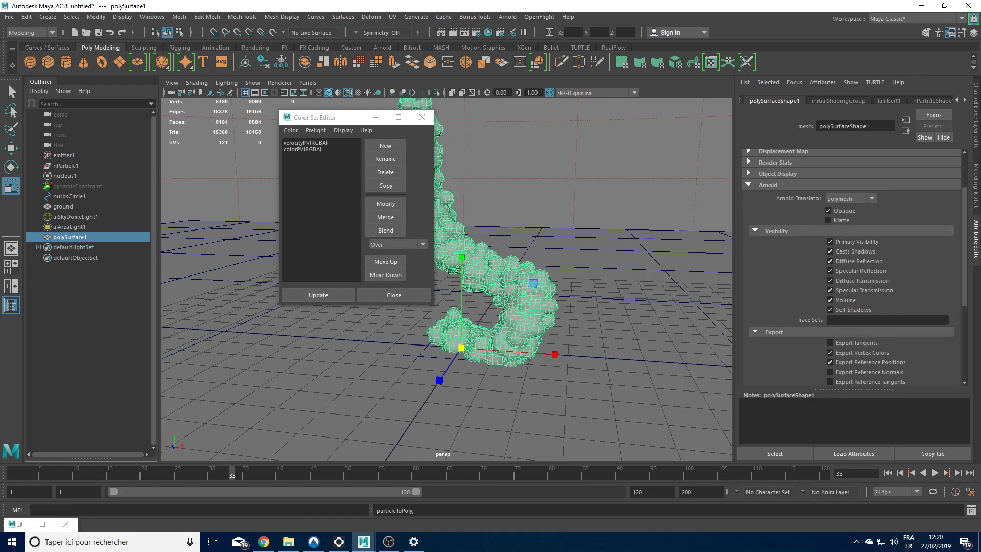
left_click(507, 17)
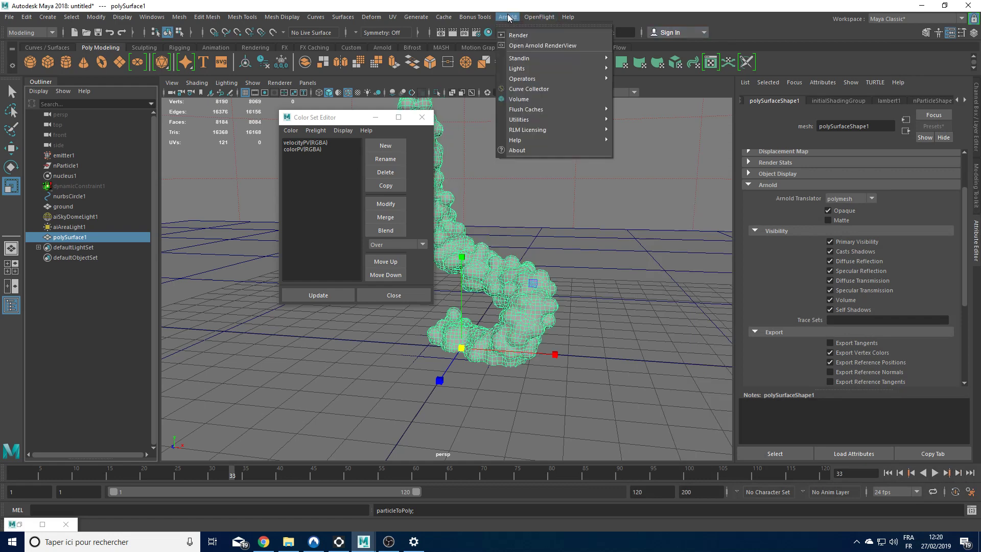
left_click(529, 39)
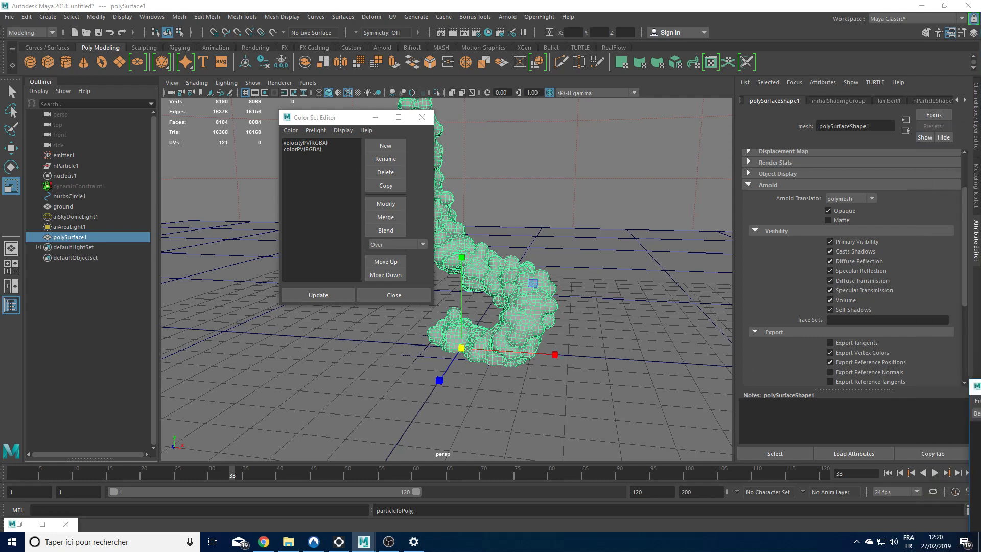
left_click_drag(980, 387, 376, 0)
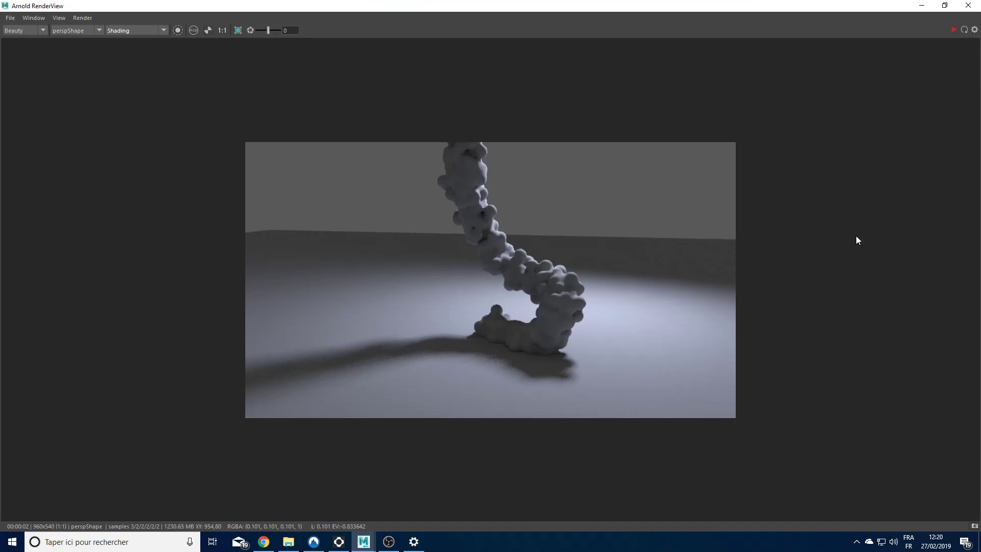
- Play the simulation to frame 23 and compare Arnold renders of the mesh with Export Vertex Colors disabled and re-enabled
left_click_drag(748, 2, 434, 59)
scroll(846, 286, "down", 3)
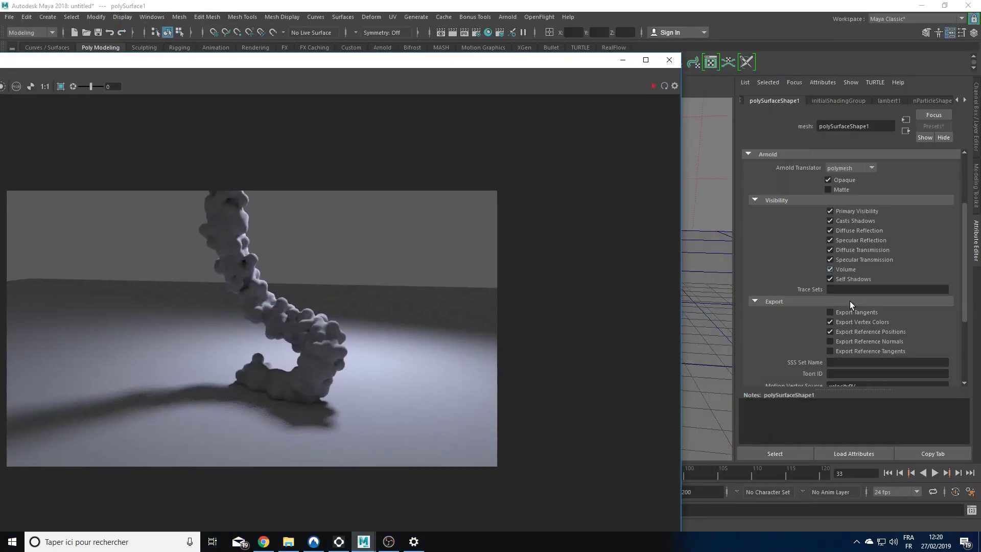
left_click(852, 291)
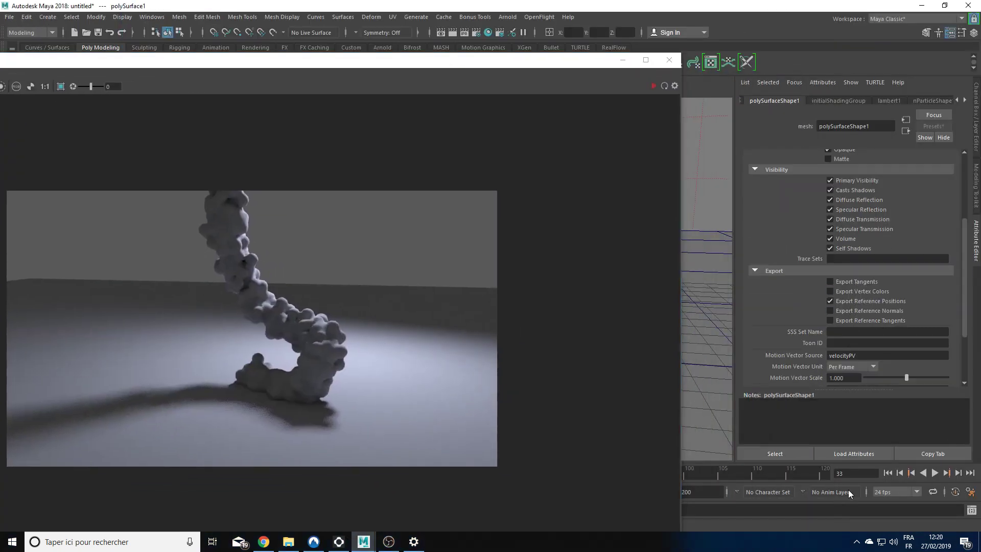
left_click(935, 473)
left_click(934, 473)
left_click(665, 86)
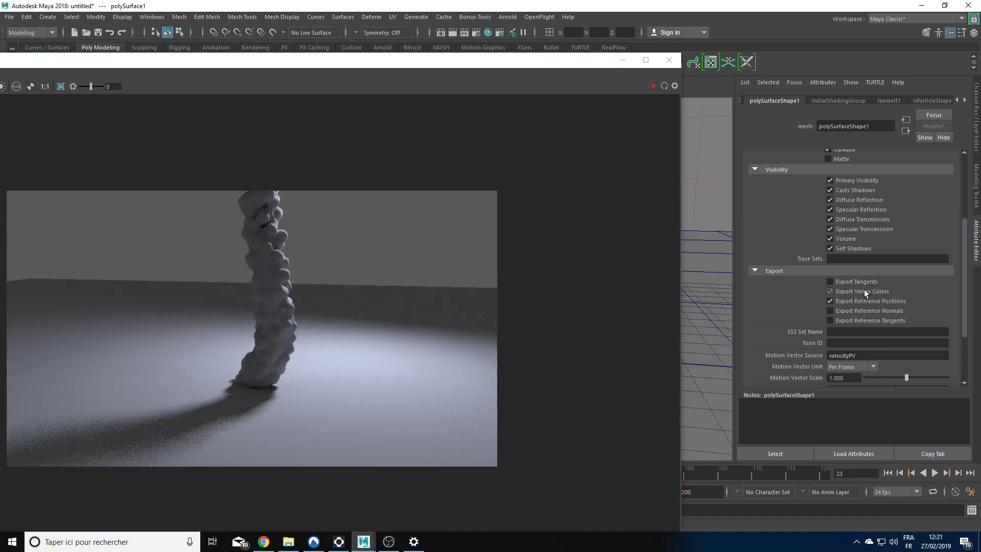
left_click(863, 289)
left_click(663, 87)
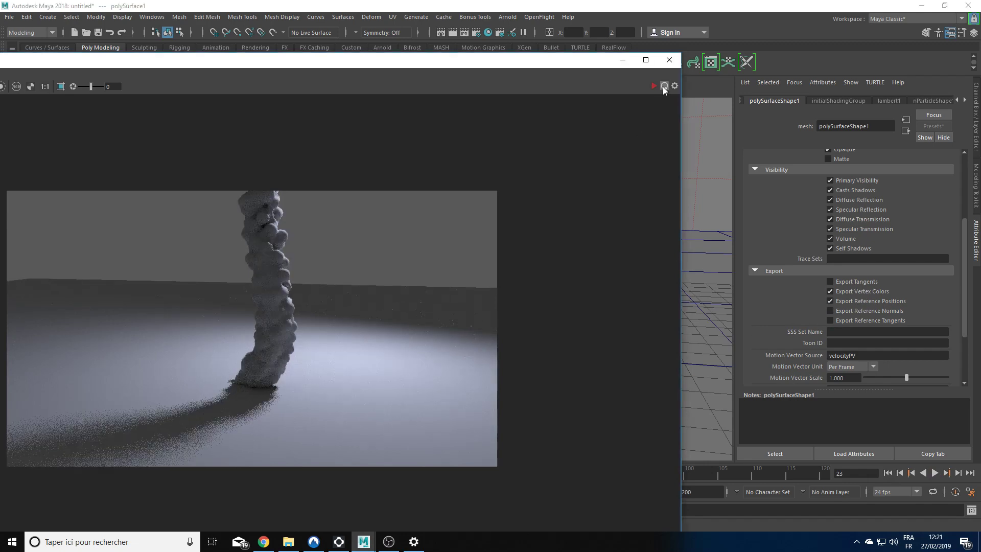
- Assign a new aiStandardSurface material to the particle mesh polySurface1 and re-render it in Arnold RenderView
left_click_drag(540, 61, 172, 154)
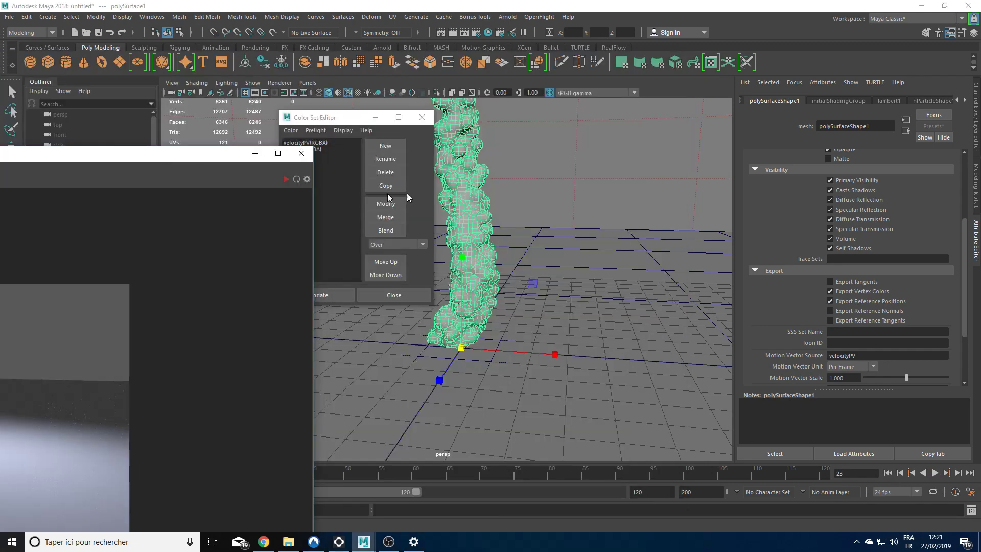
left_click(965, 100)
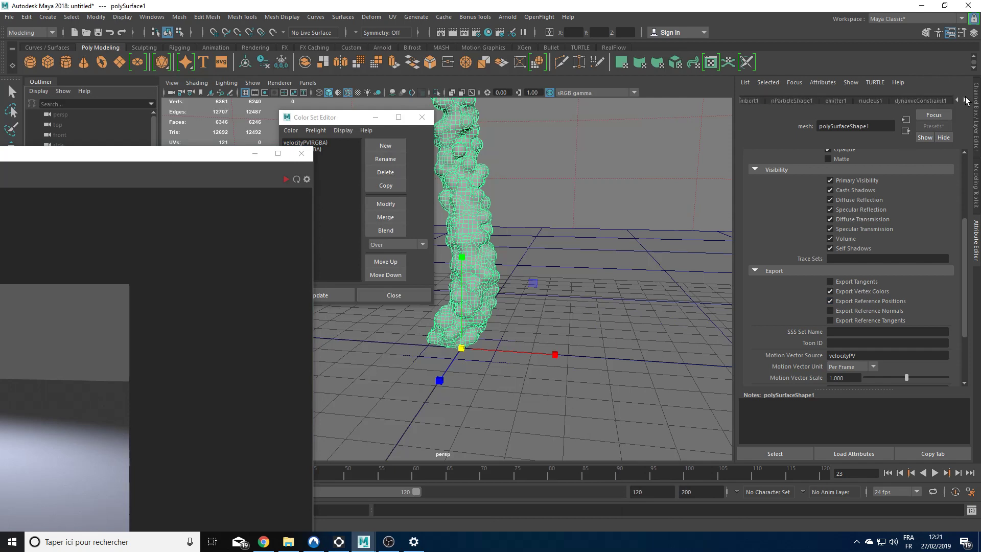
left_click(466, 169)
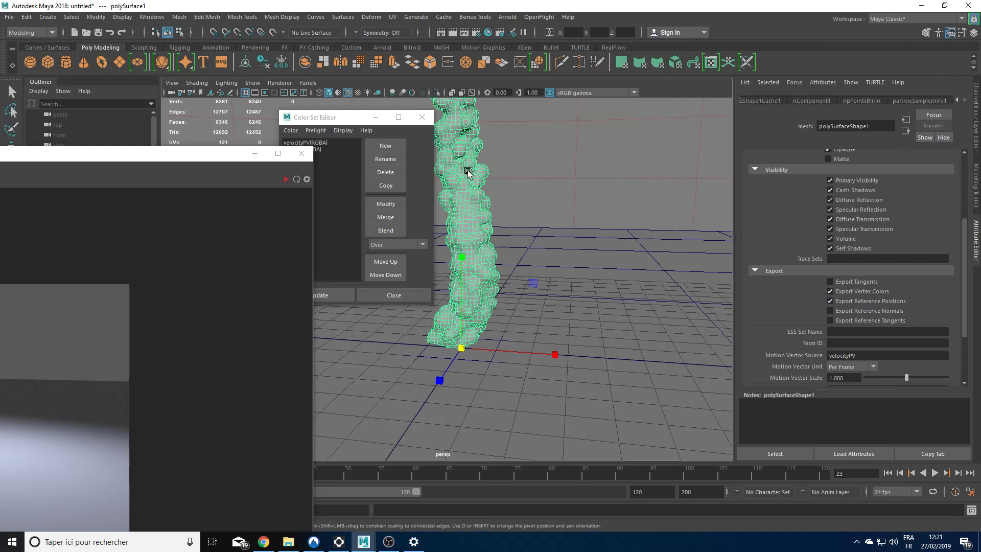
left_click(931, 100)
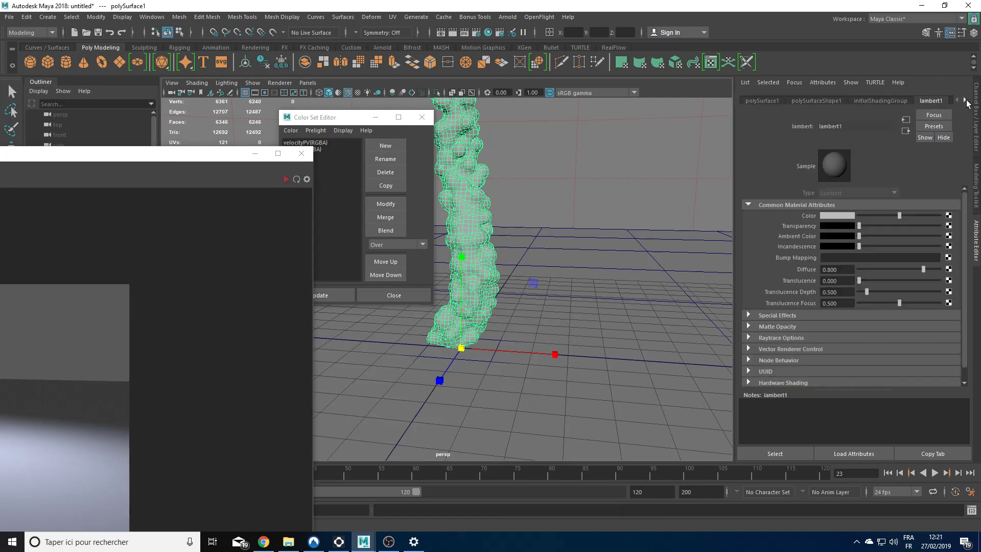
left_click(965, 100)
left_click(959, 100)
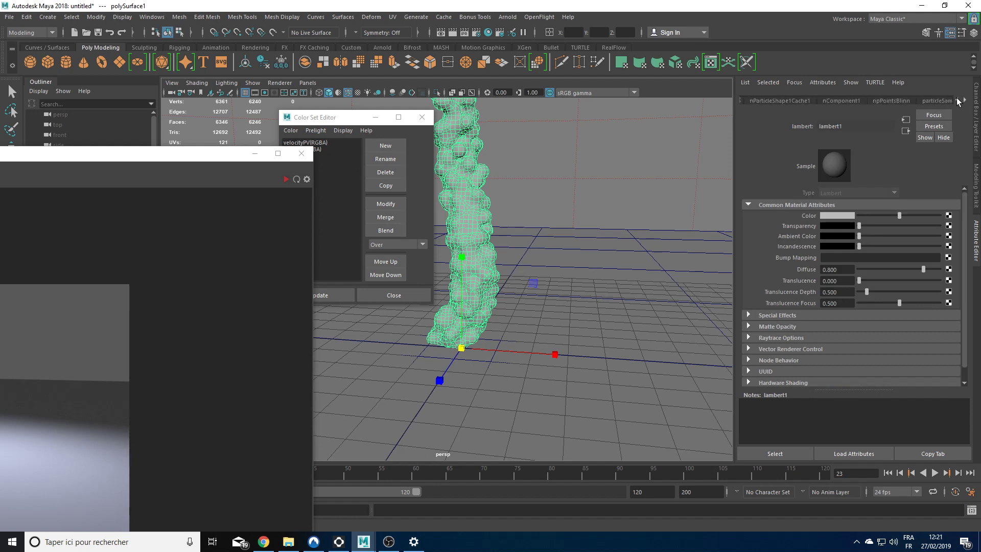
left_click(959, 101)
right_click(465, 172)
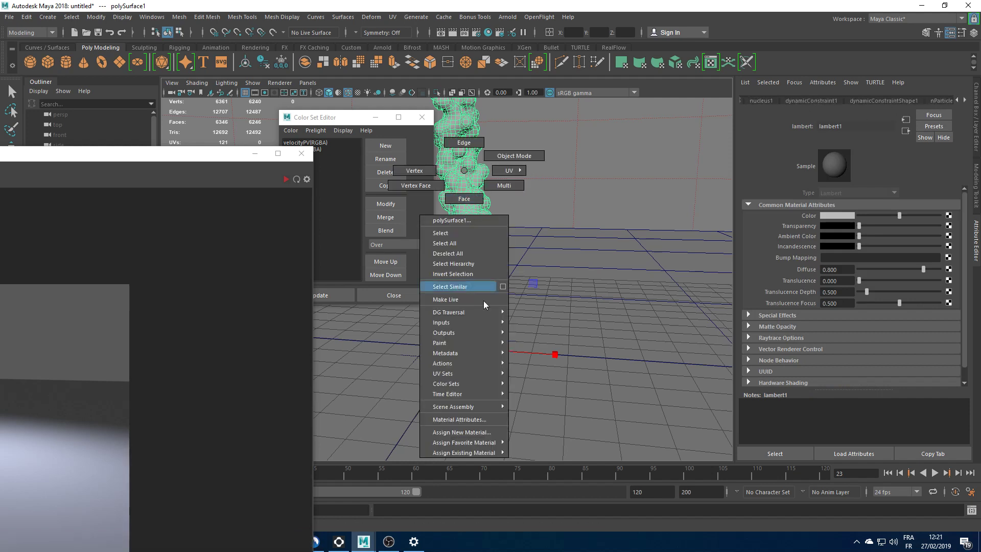
mouse_move(501, 443)
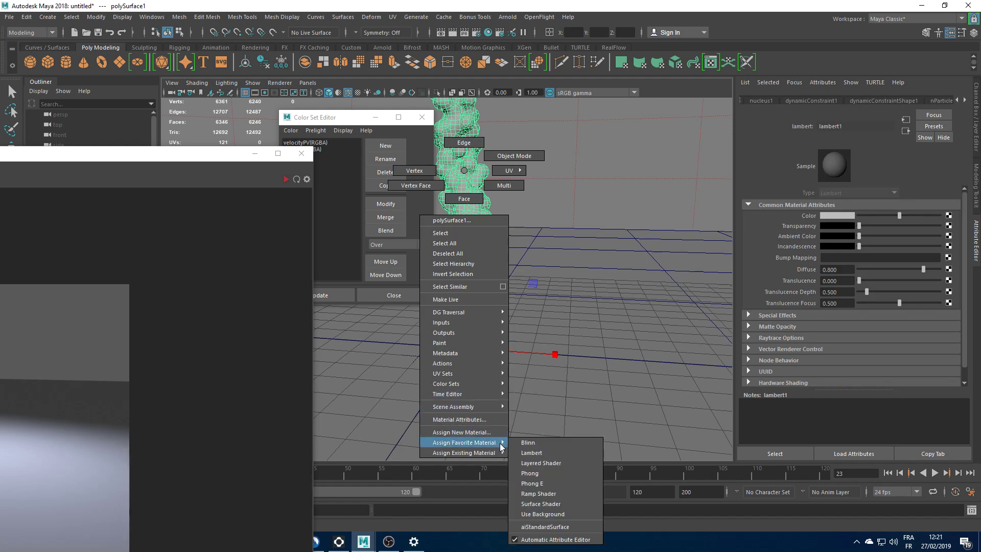
left_click(584, 530)
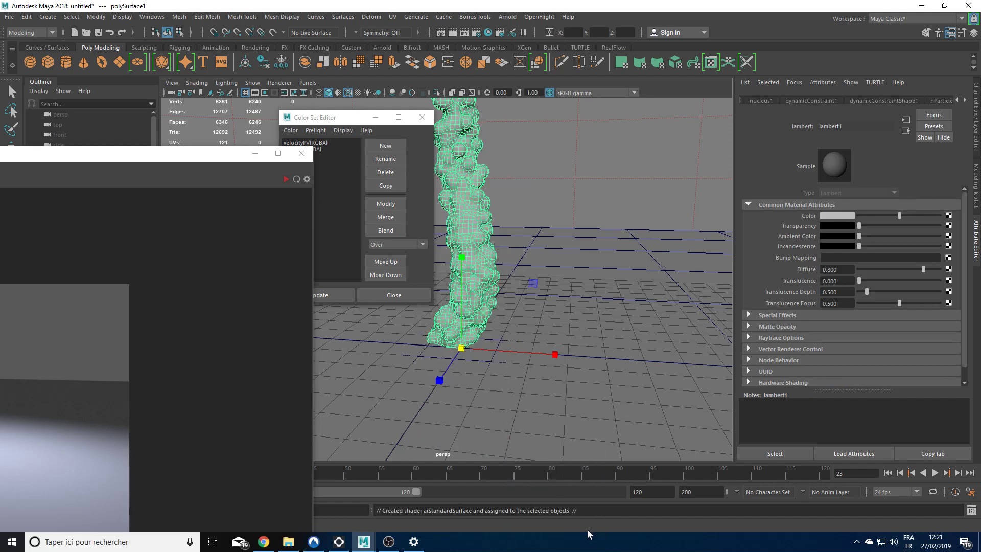
left_click_drag(179, 156, 711, 28)
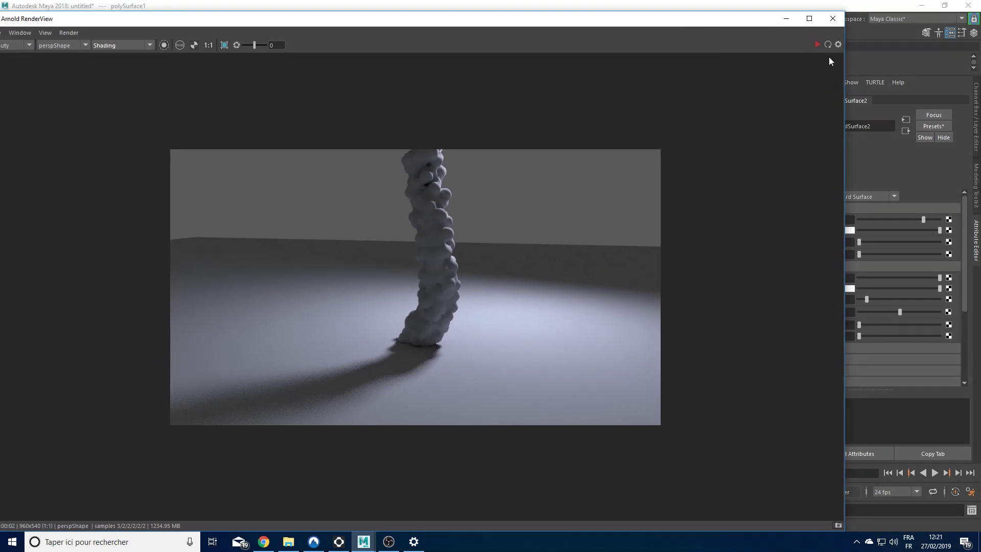
left_click(828, 45)
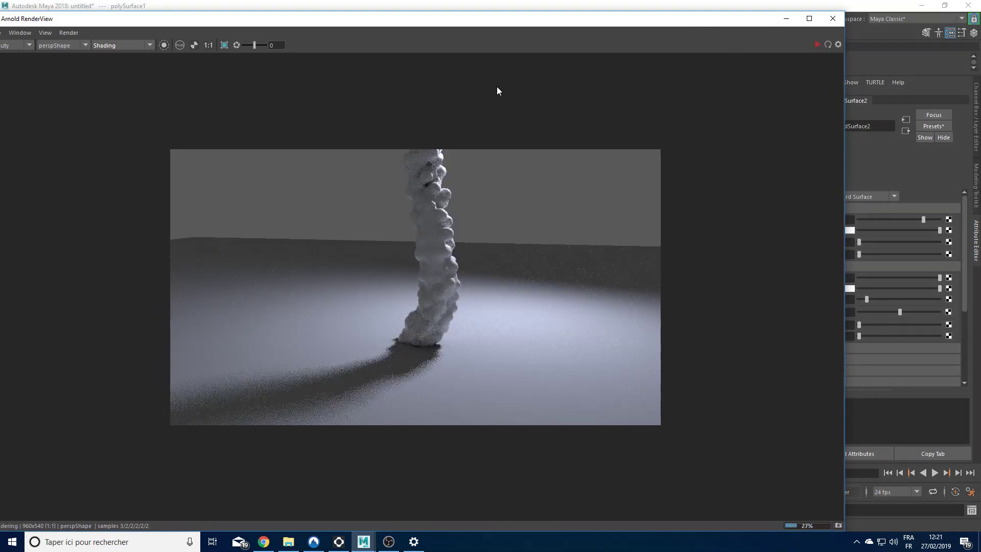
- Set the Base weight of aiStandardSurface2 to 0 and re-render the mesh
left_click_drag(497, 87, 603, 51)
left_click_drag(923, 220, 796, 220)
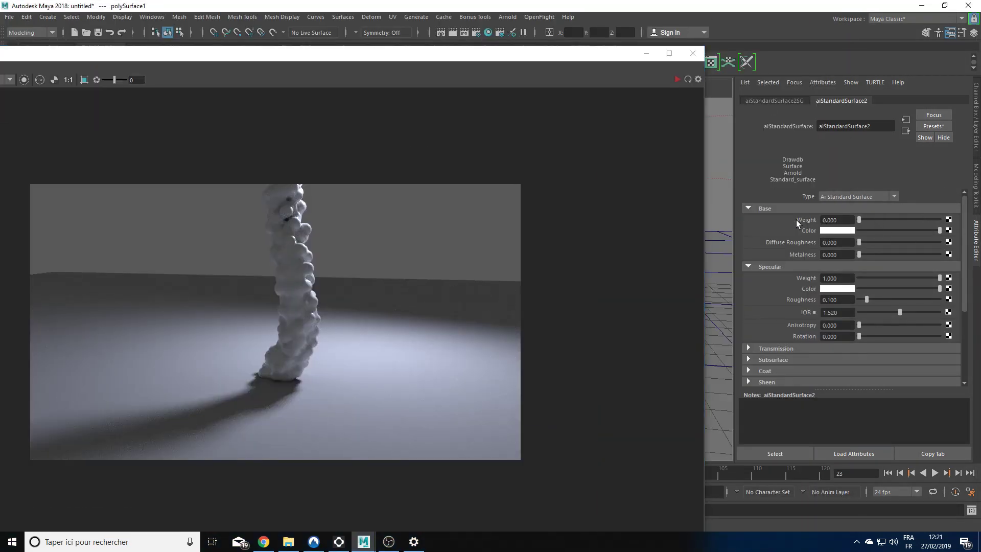
left_click(688, 80)
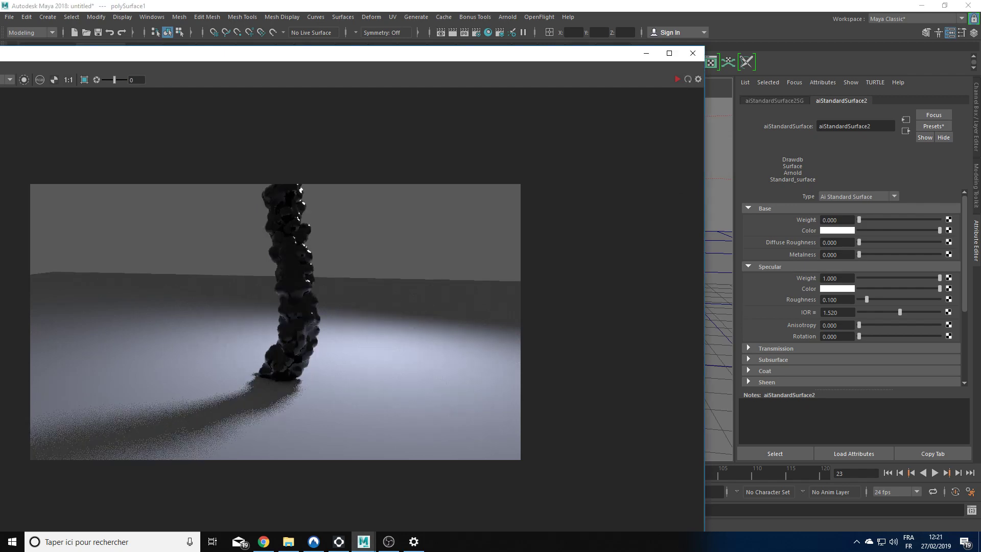
scroll(893, 255, "down", 2)
left_click_drag(580, 64, 711, 89)
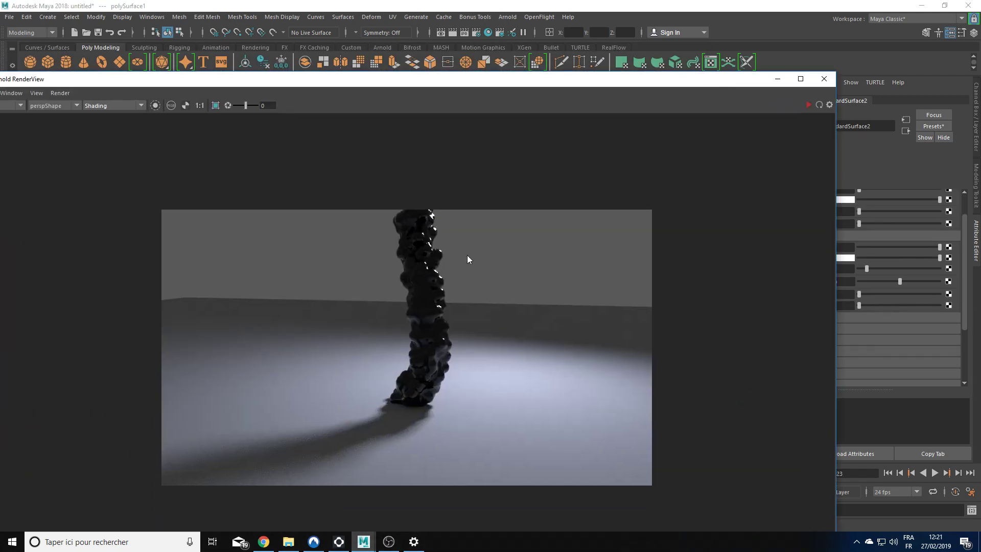
- Spread out the overlapping shader nodes in the Hypershade graph and inspect the attribute name read by aiUserDataColor1
left_click(777, 78)
left_click(18, 526)
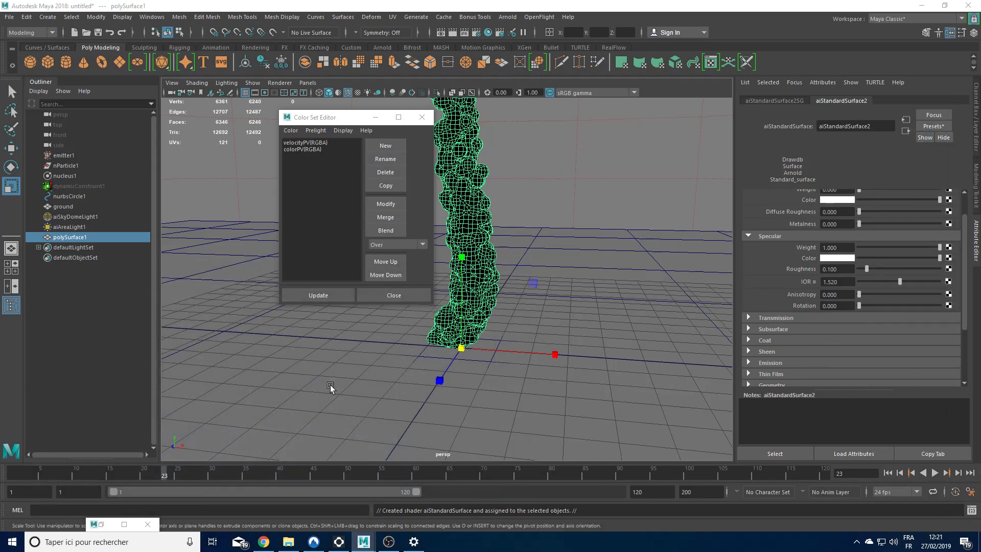
left_click_drag(979, 235, 444, 25)
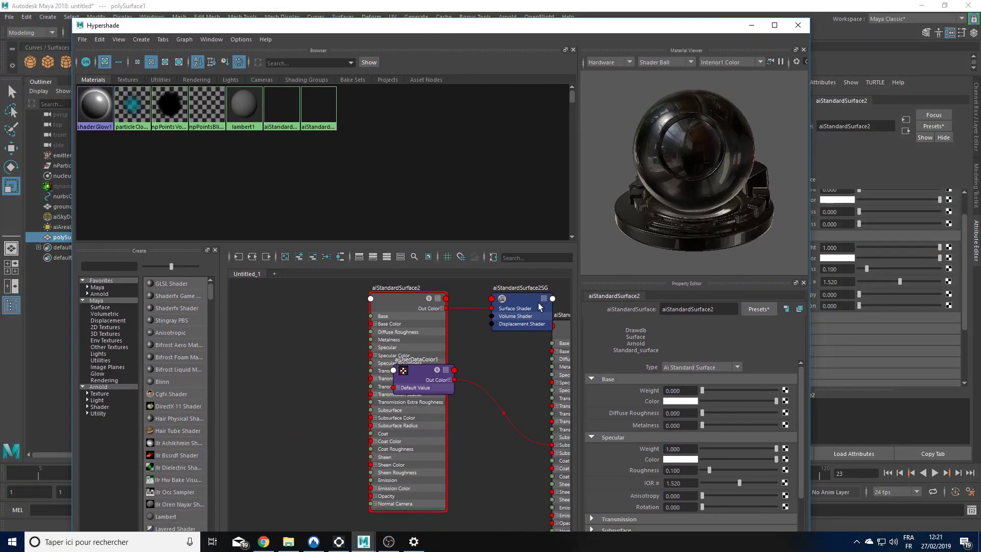
left_click(412, 321)
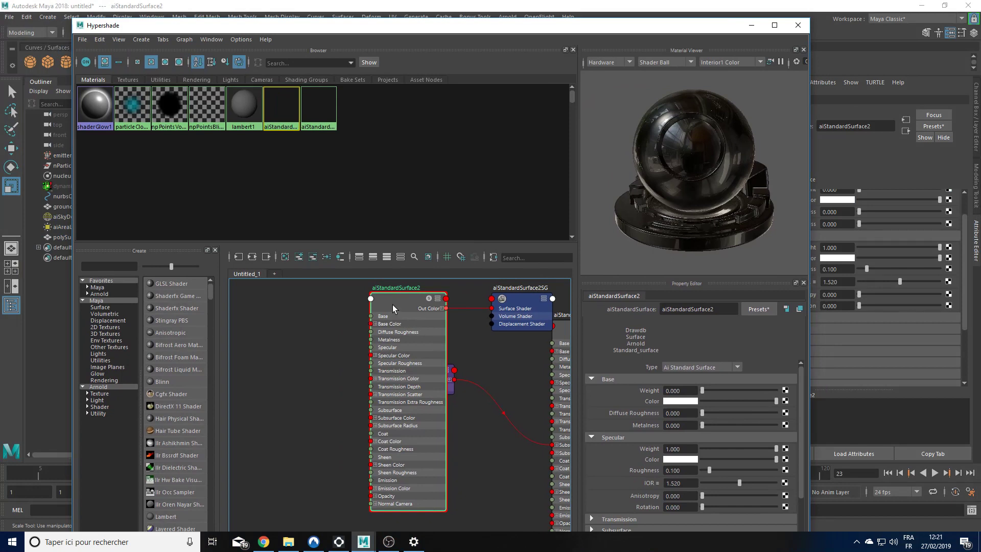
left_click_drag(392, 305, 325, 295)
left_click(424, 372)
middle_click_drag(495, 469, 351, 471, "alt")
left_click_drag(446, 351, 447, 373)
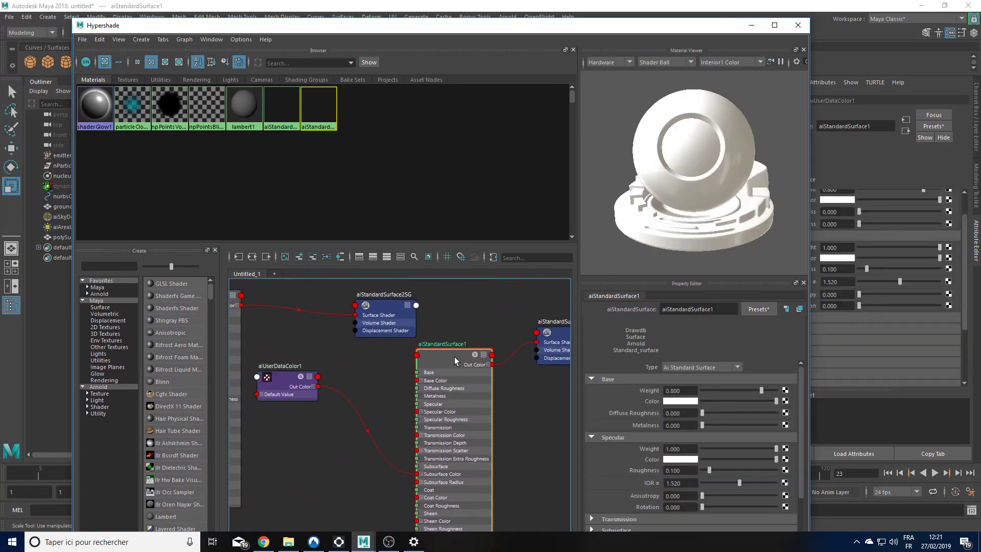
left_click(274, 388)
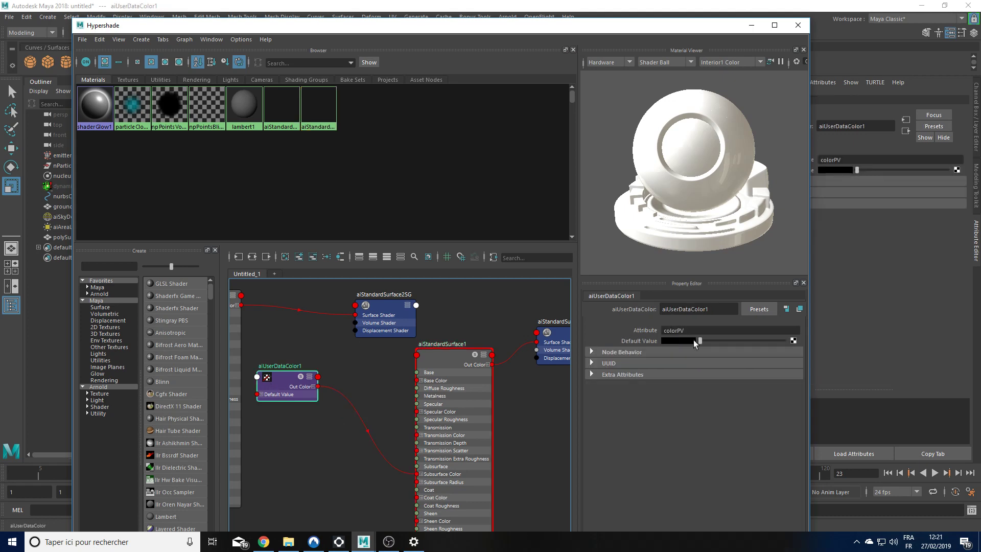
left_click_drag(666, 29, 619, 32)
- Rename the aiStandardSurface1 shader to ai_poop and set its Base weight to 0
left_click(399, 367)
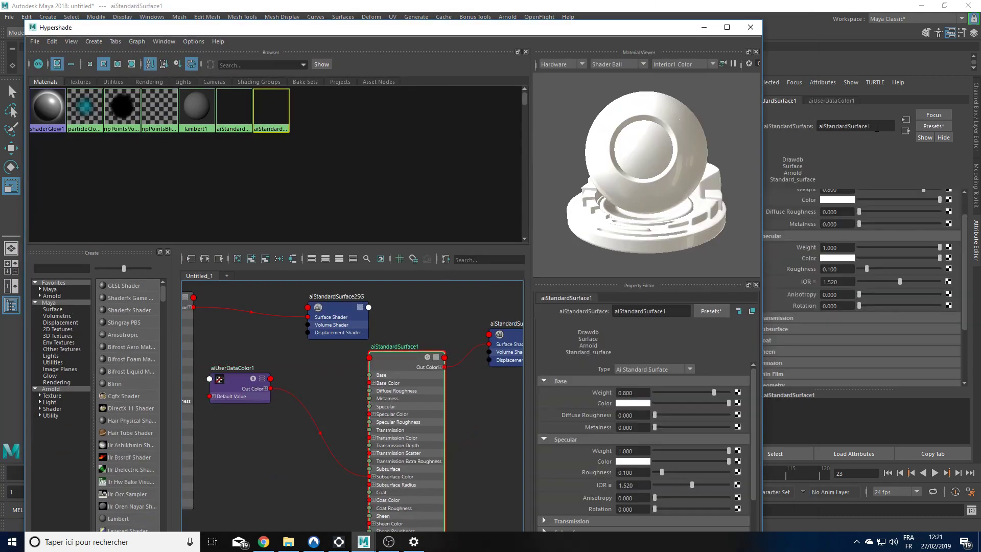
left_click_drag(877, 128, 815, 135)
type("_")
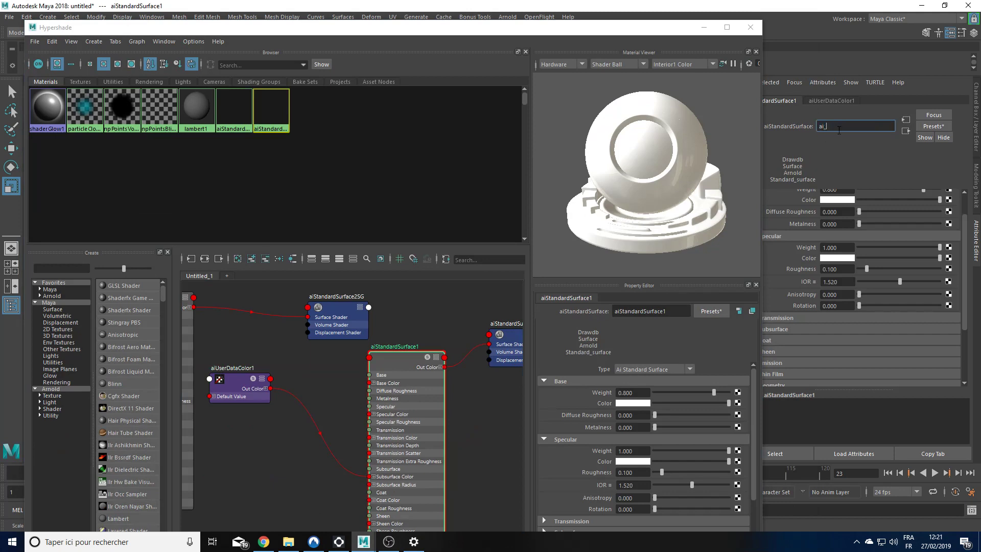
type("poop")
key("Return")
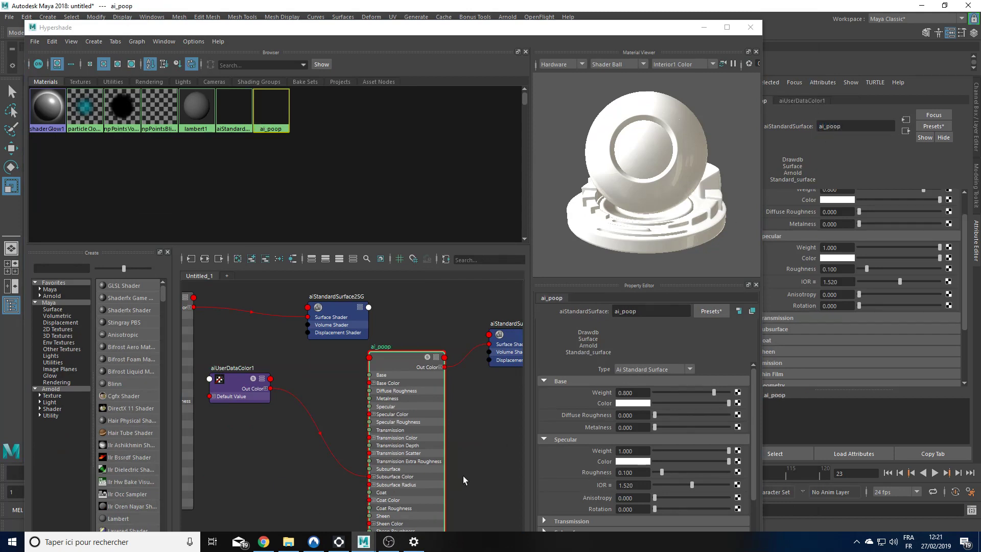
left_click_drag(713, 392, 654, 392)
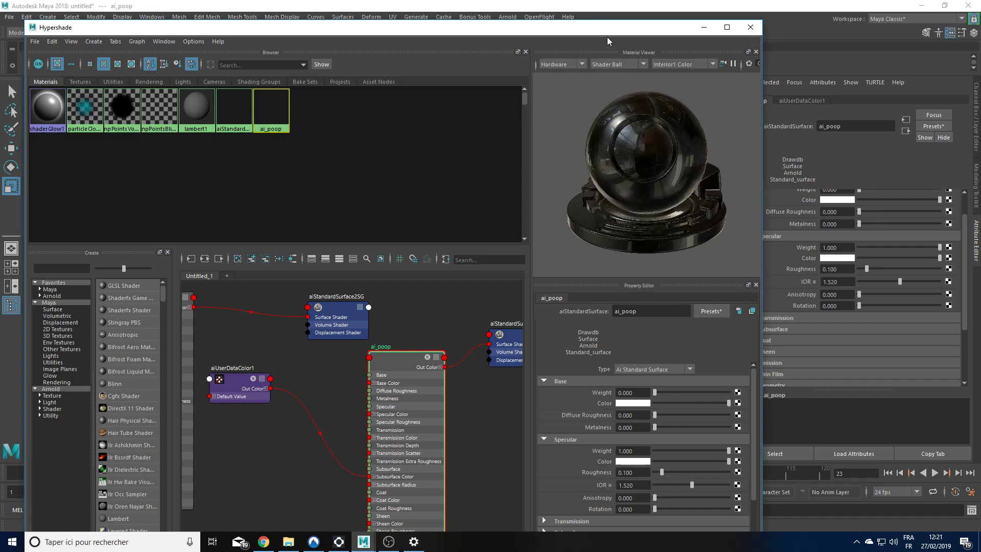
- Assign the existing ai_poop material to the particle mesh polySurface1
left_click_drag(620, 28, 217, 149)
left_click(465, 177)
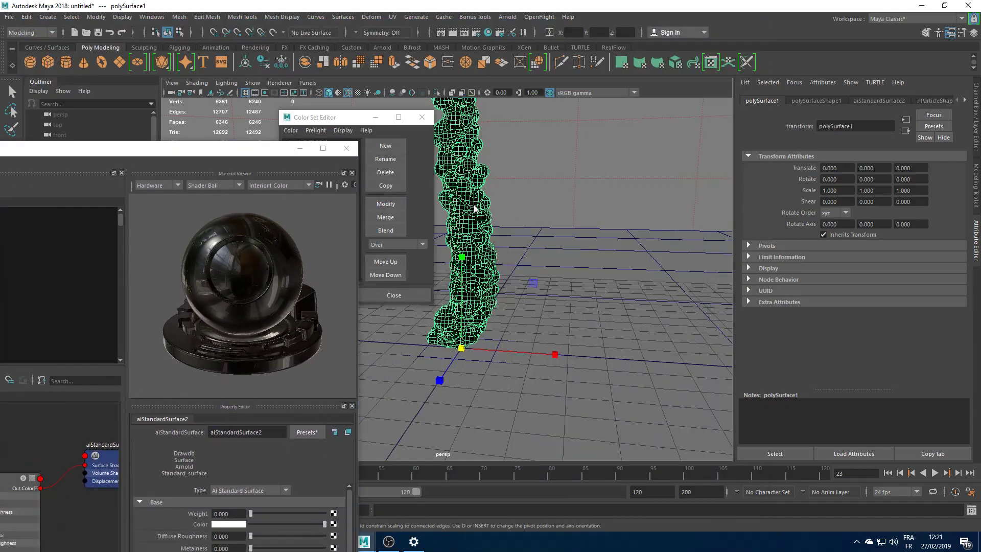
right_click_drag(474, 204, 557, 504)
- Advance the simulation to frame 25 and re-render the mesh with its ai_poop material in Arnold RenderView
left_click(300, 148)
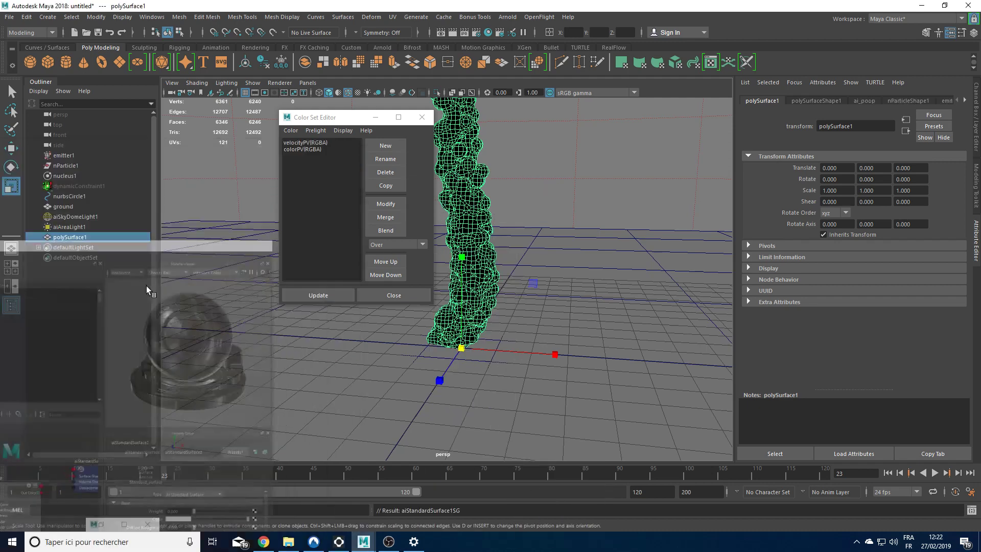
left_click(19, 524)
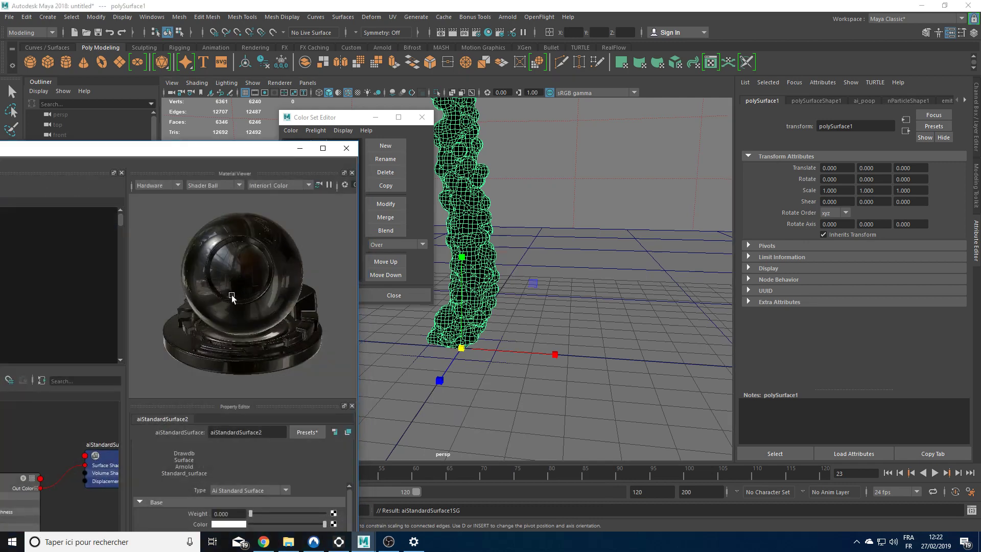
left_click(303, 148)
left_click(101, 525)
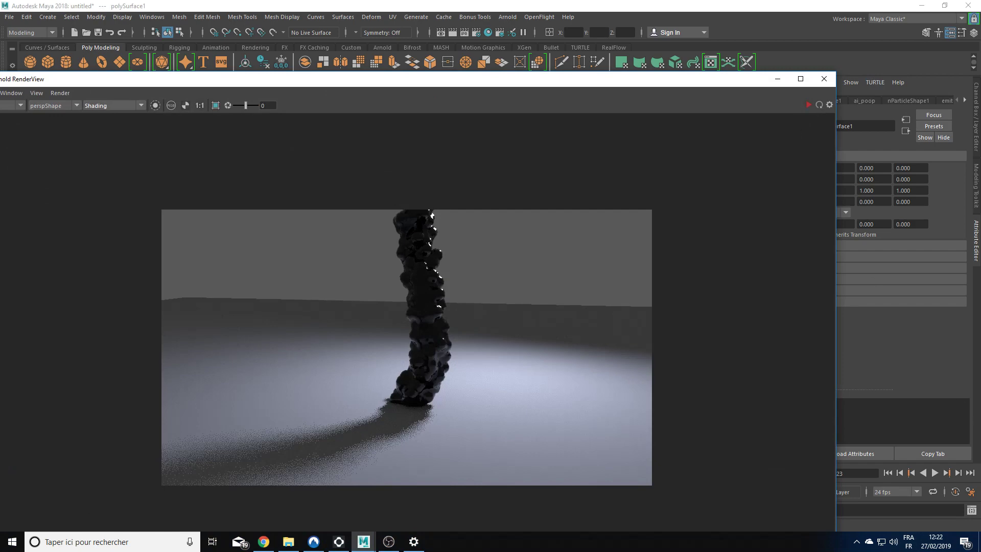
left_click(936, 473)
left_click(935, 472)
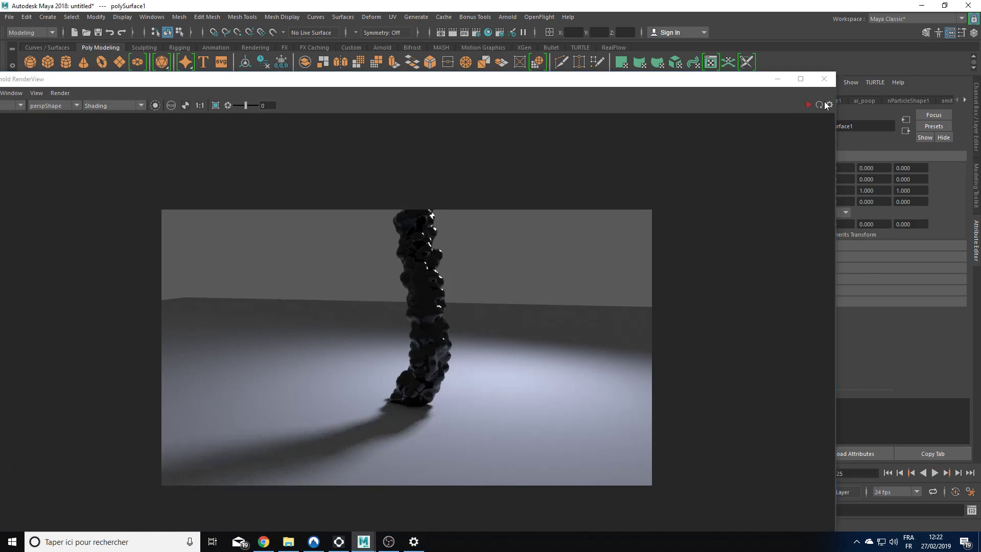
left_click(819, 104)
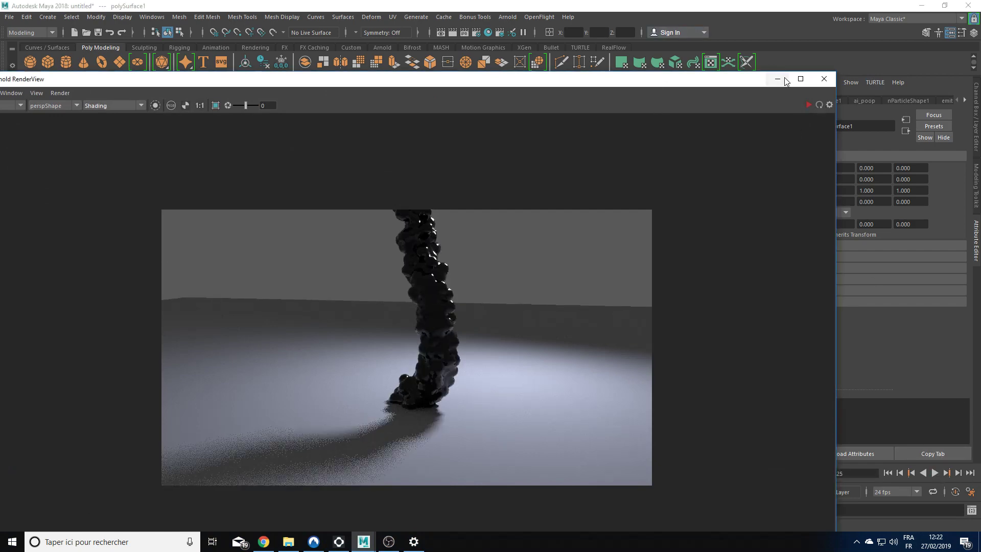
- Select nParticle1 and show the output mesh attributes of its nParticleShape1 node
left_click(777, 79)
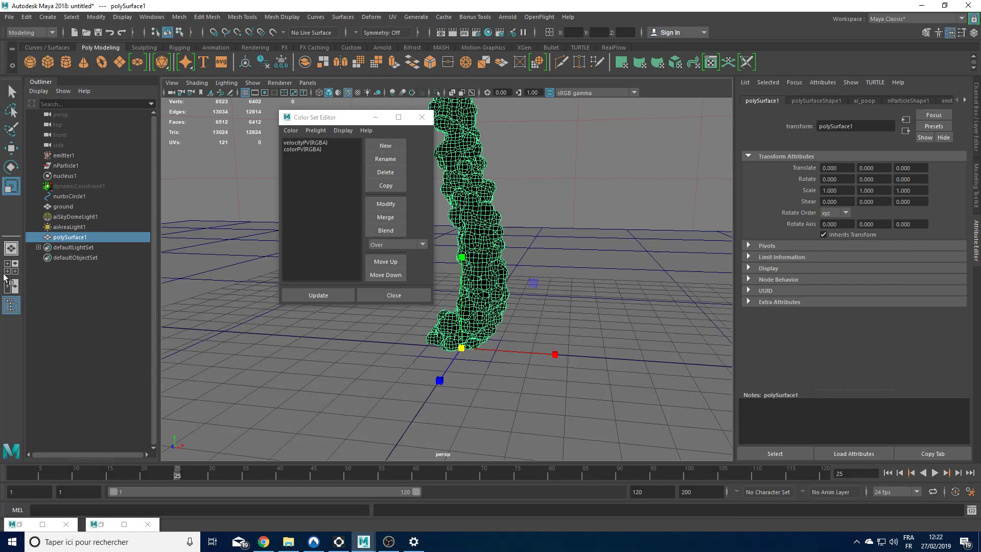
left_click(87, 163)
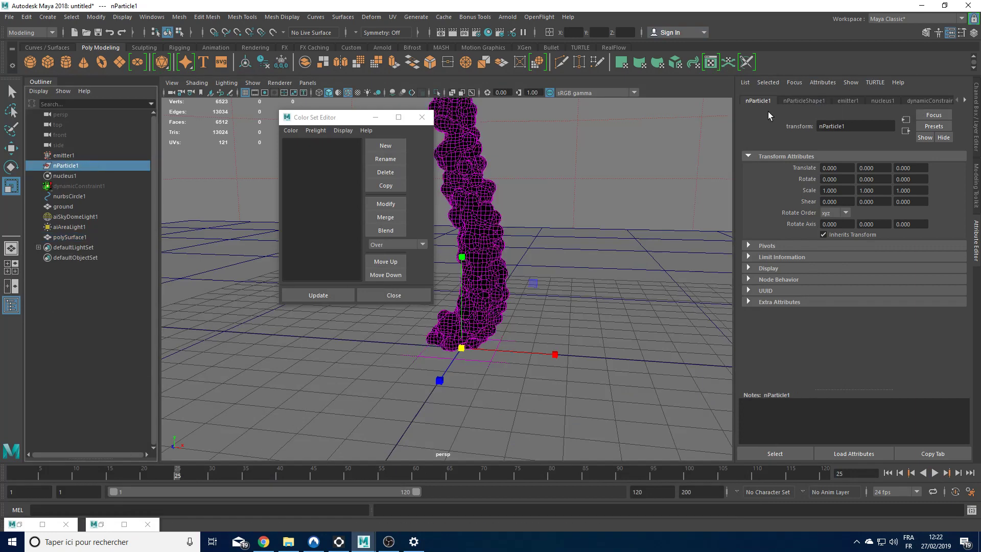
left_click(793, 101)
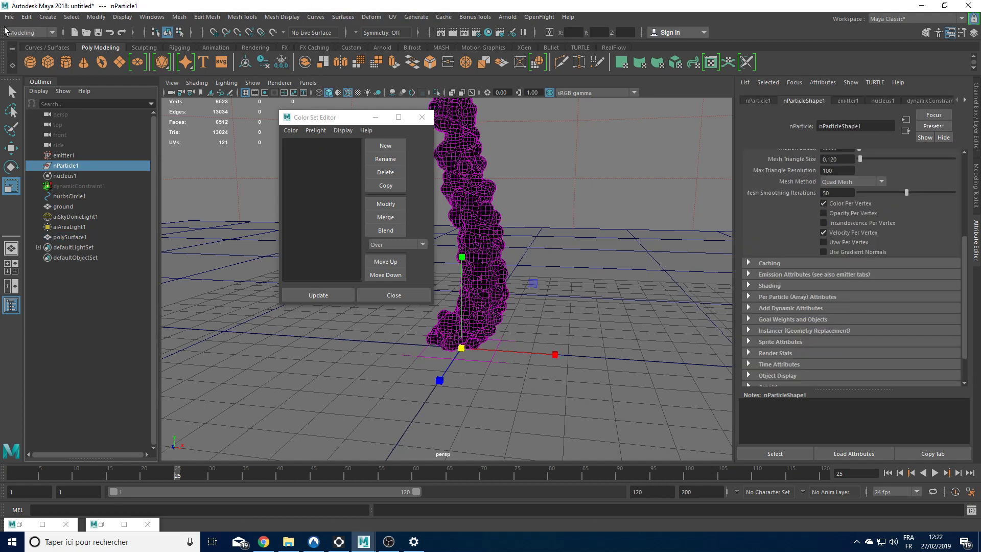
- Switch to the FX menu set and try to delete the nCache of nParticle1
left_click(23, 34)
left_click(22, 73)
left_click(324, 17)
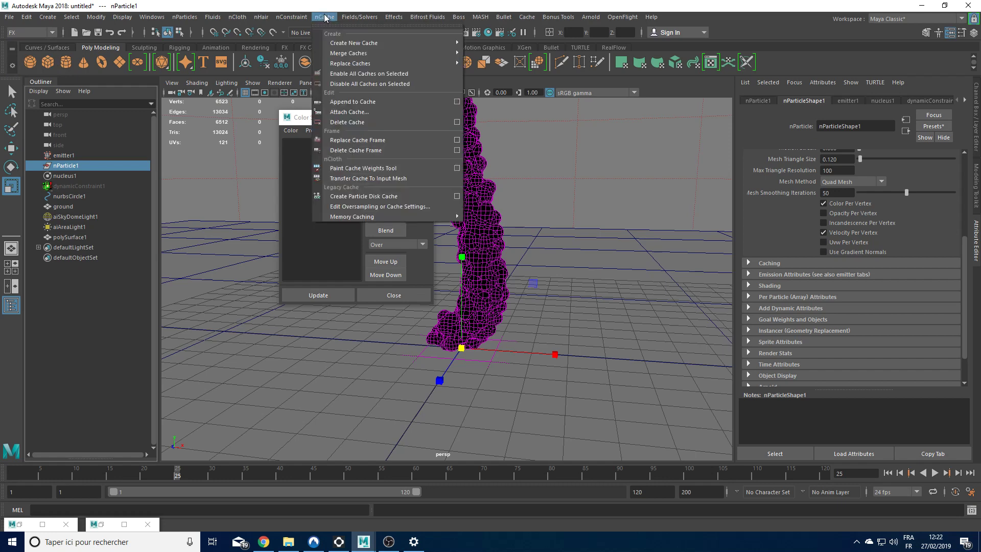
left_click(407, 123)
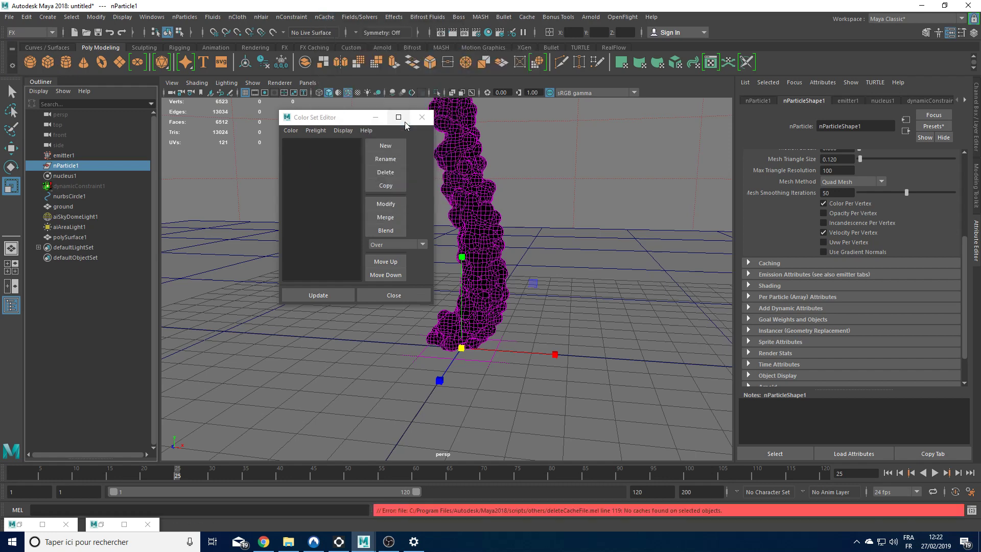
- Turn off Intermediate Object in nParticleShape1's object display settings and delete the particle's nCache
scroll(821, 336, "down", 2)
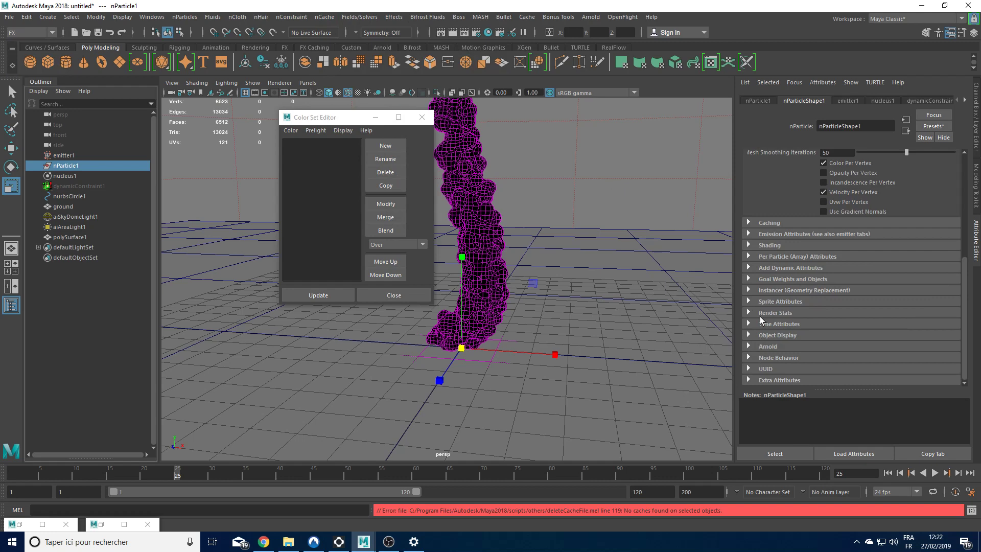
left_click(761, 336)
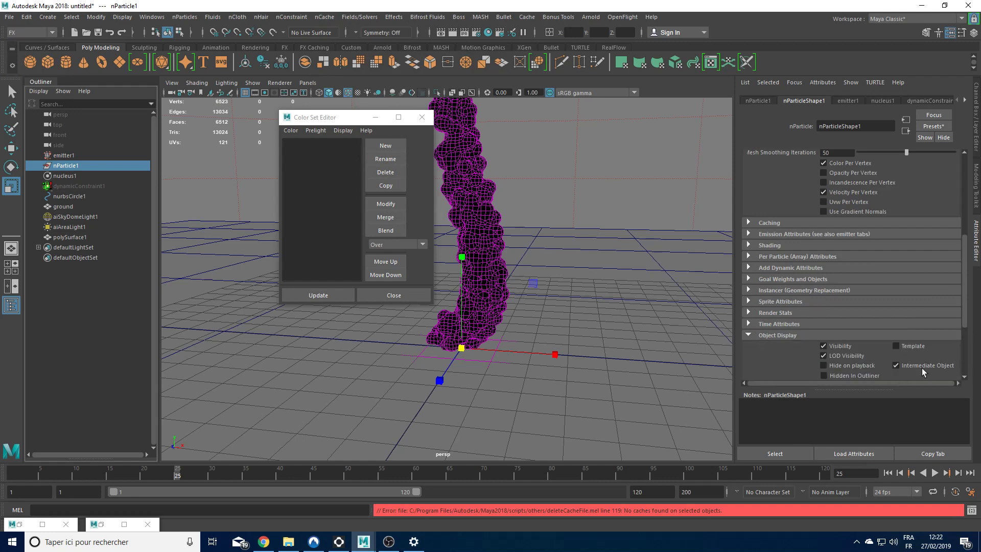
left_click(324, 17)
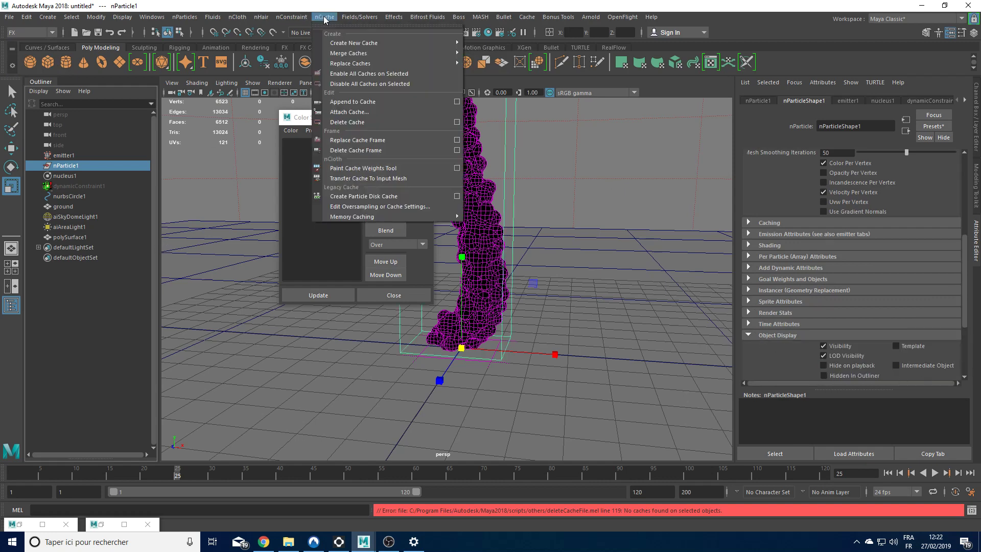
mouse_move(385, 53)
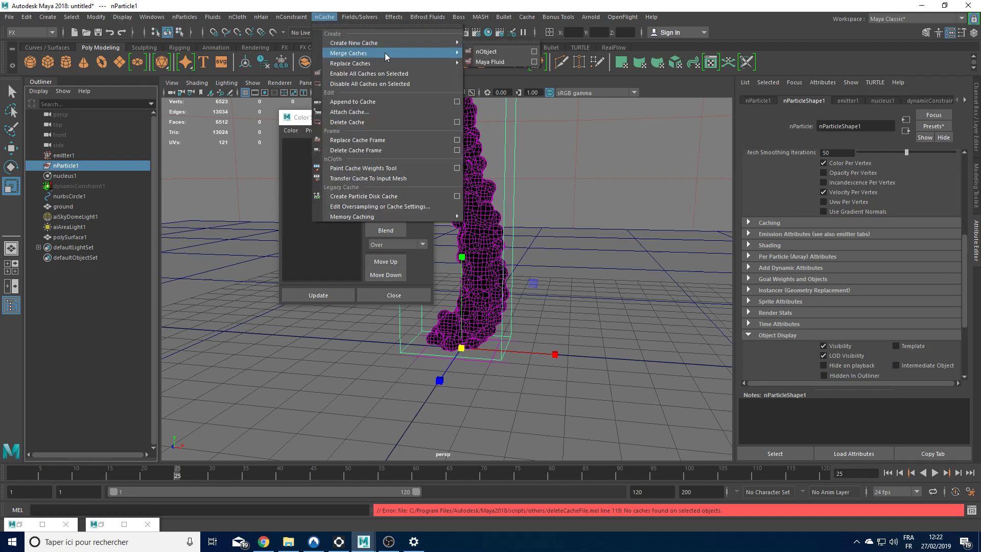
left_click(399, 125)
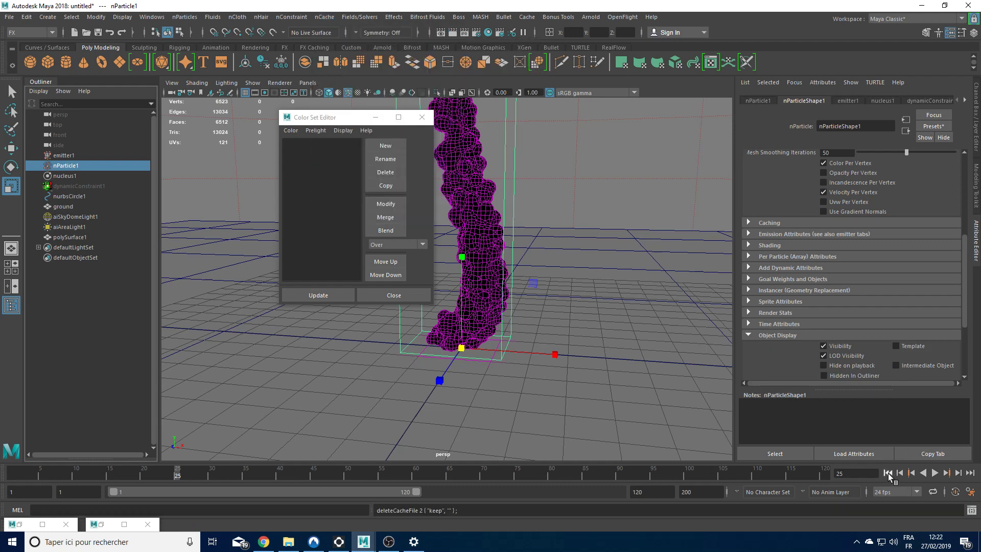
- Replay the simulation from the first frame to frame 28 and re-render the mesh in Arnold RenderView
left_click(887, 473)
left_click(934, 472)
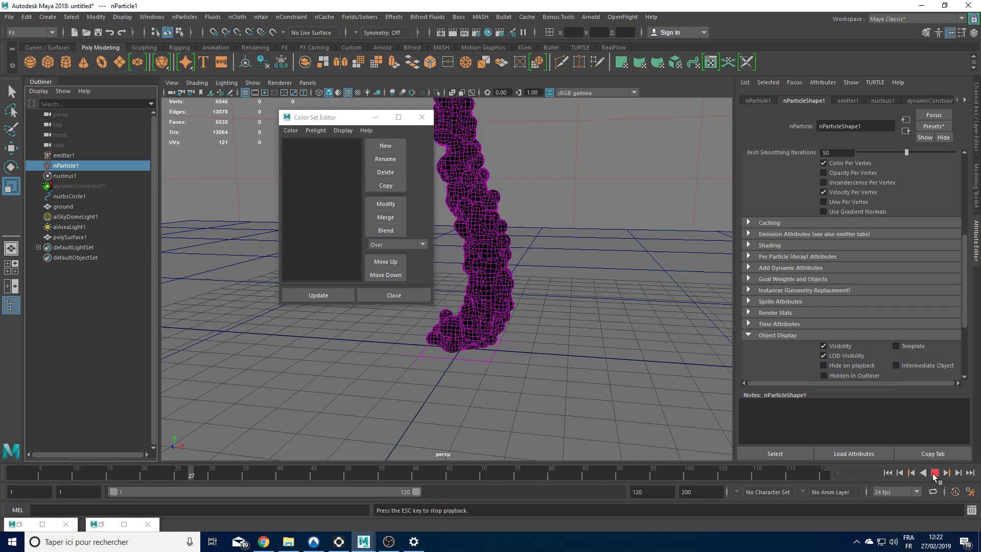
key("Escape")
left_click(20, 525)
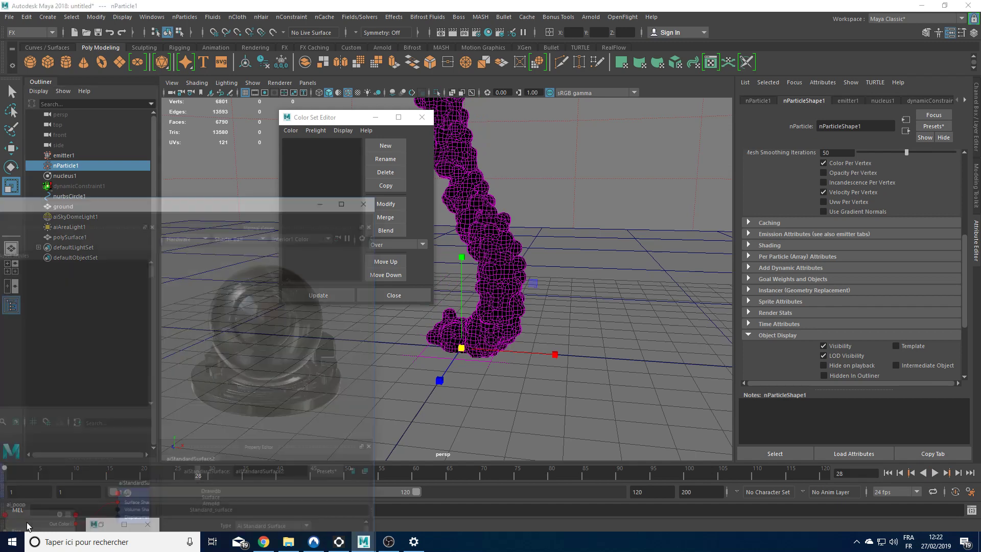
left_click(300, 149)
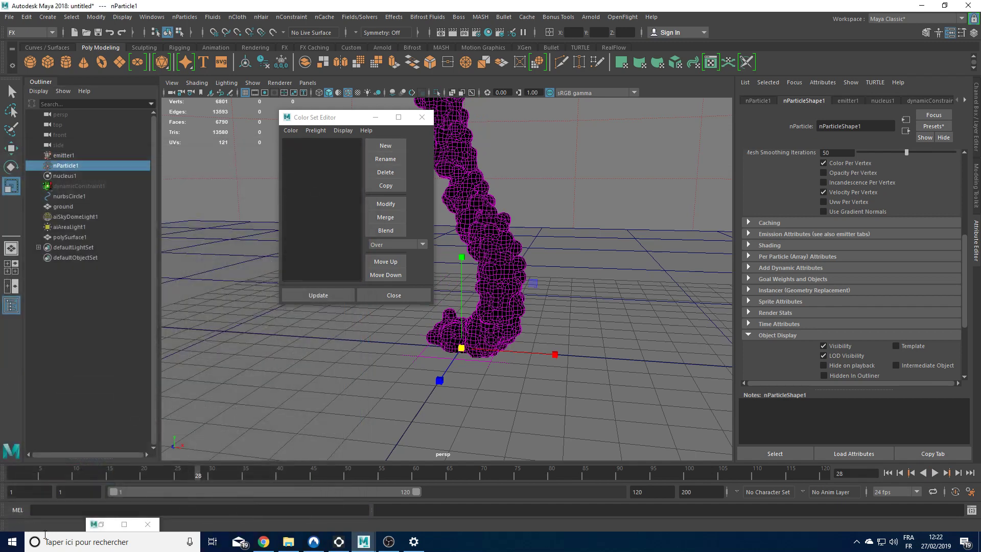
left_click(103, 525)
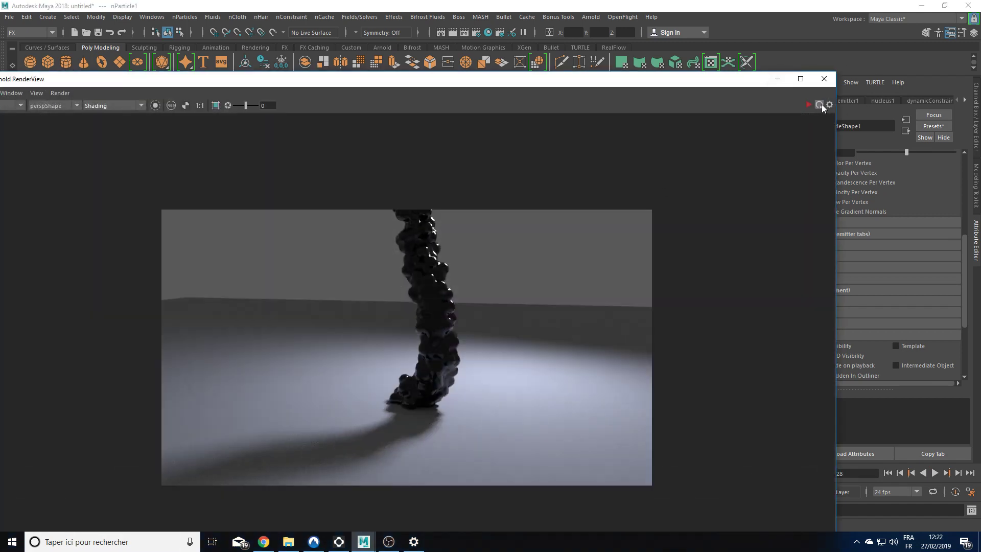
left_click(819, 105)
left_click_drag(692, 86, 470, 417)
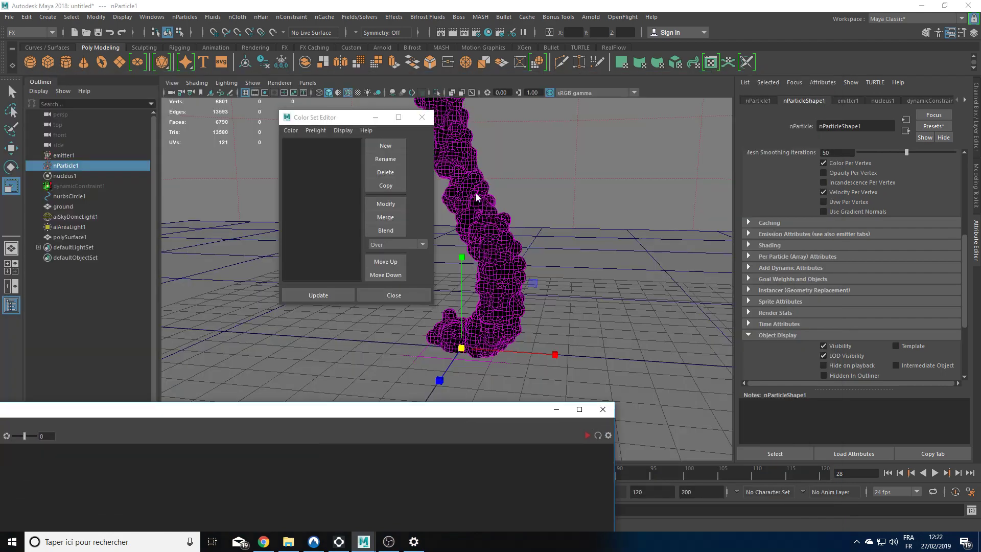
- Inspect polySurface1's color sets and Arnold export attributes, plus the Subsurface settings of its ai_poop shader
left_click(73, 238)
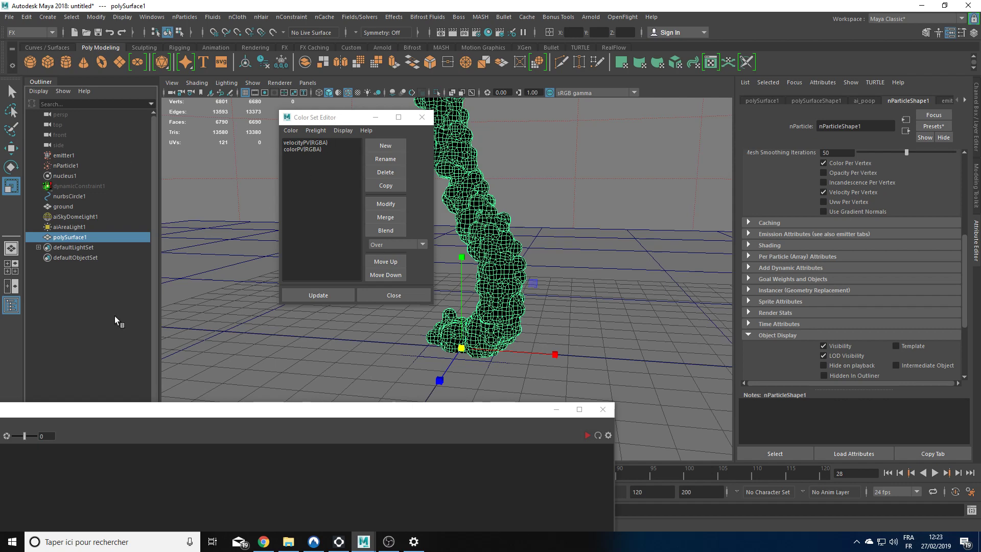
scroll(797, 256, "up", 3)
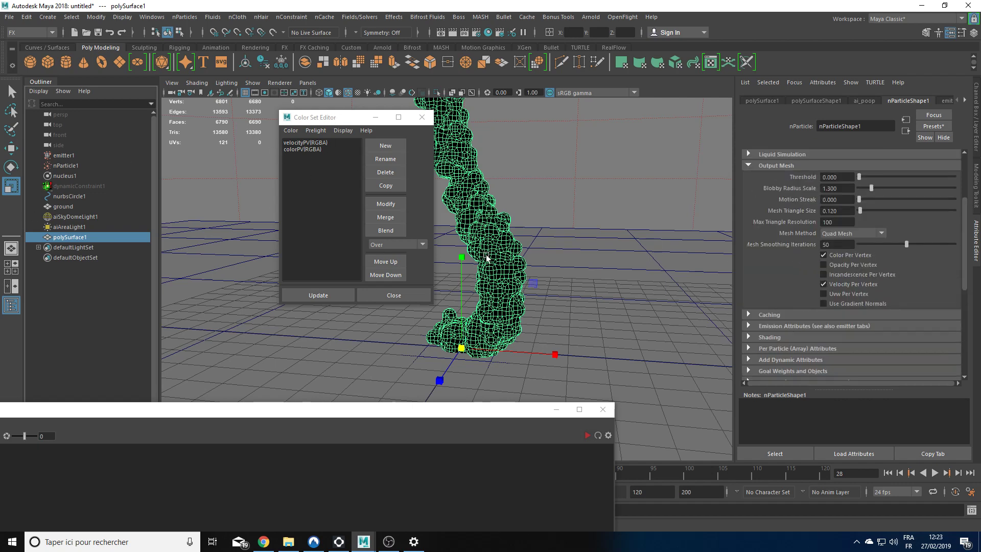
left_click(808, 102)
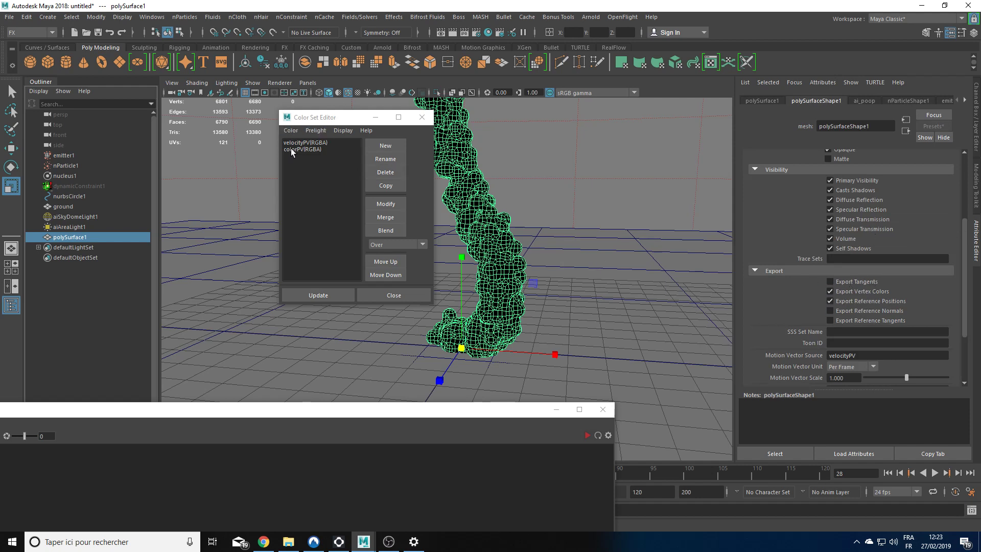
left_click(964, 101)
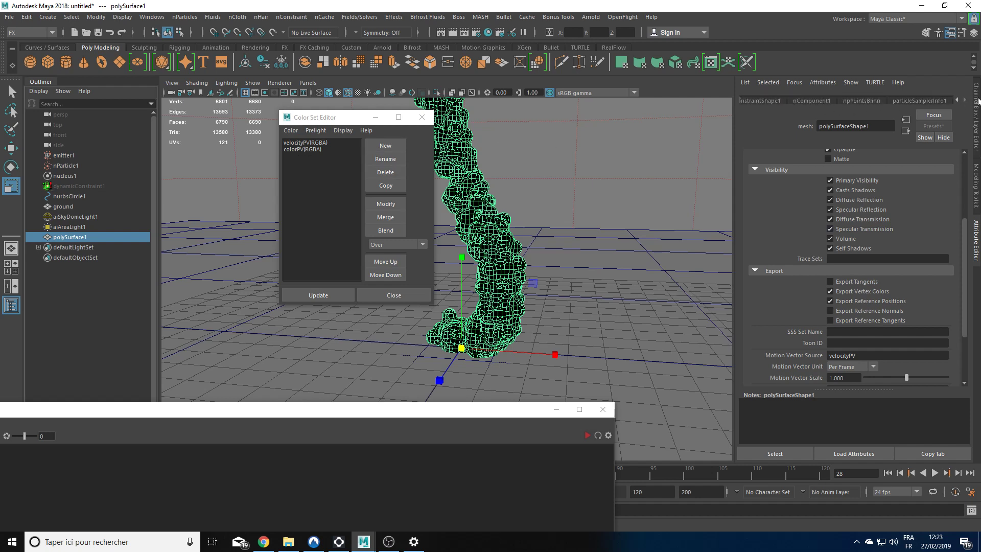
left_click(957, 100)
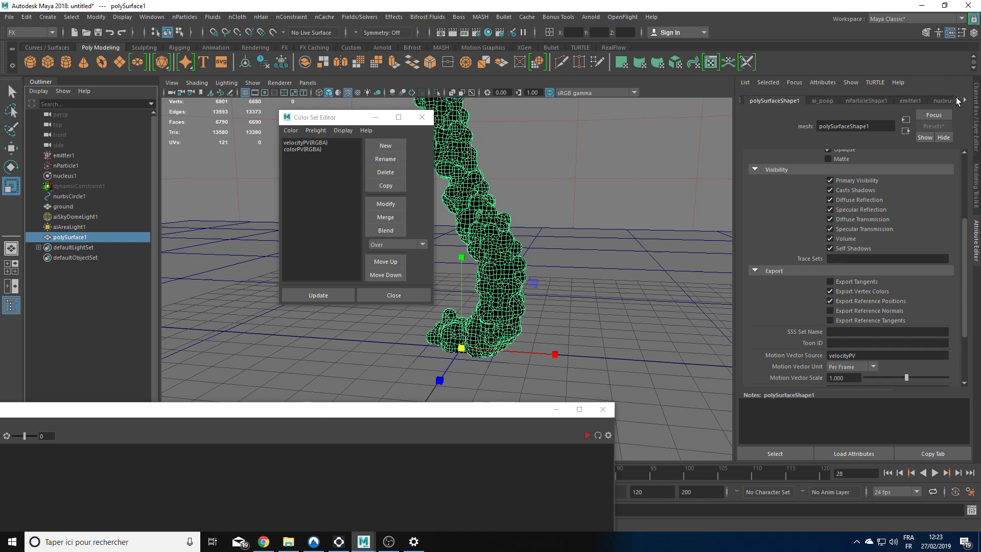
left_click(829, 102)
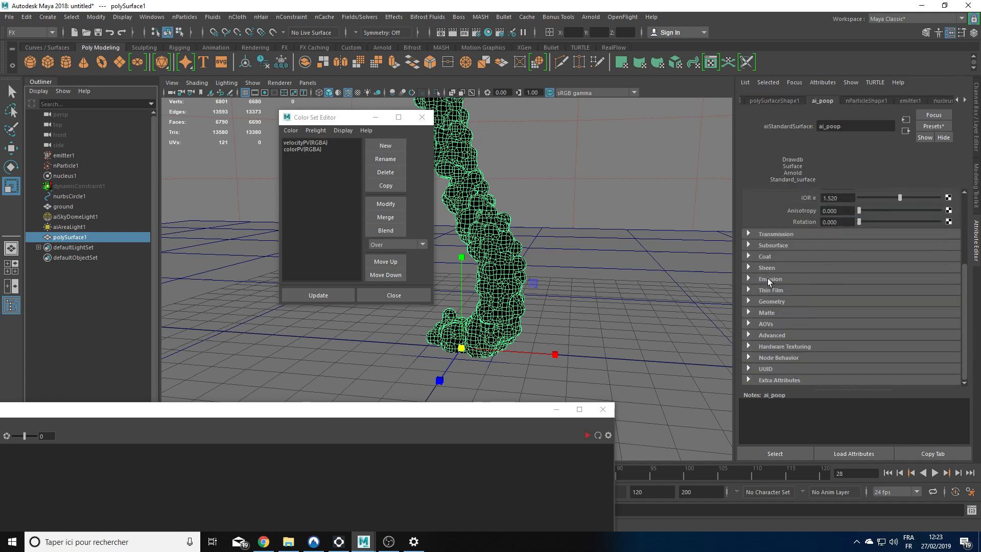
left_click(772, 246)
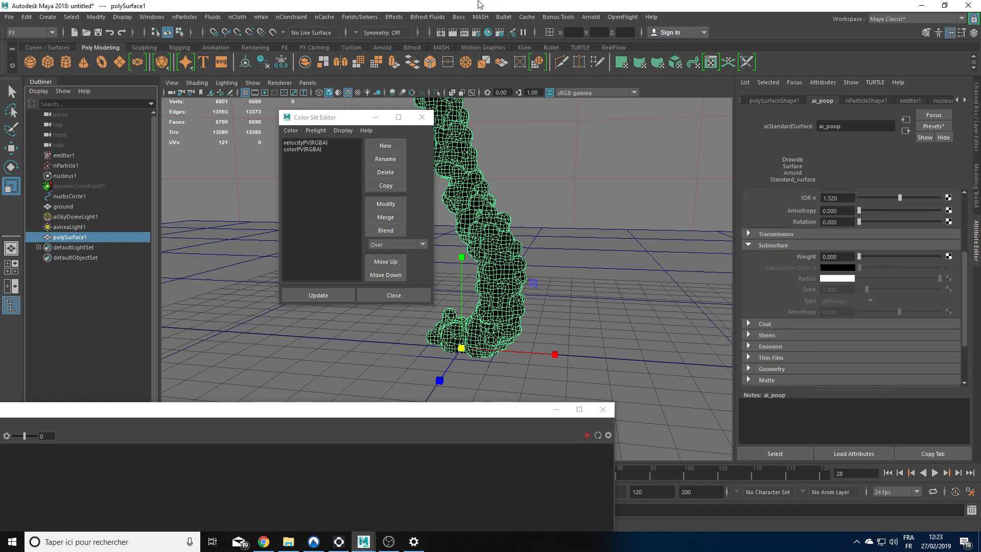
- Delete the aiUserDataColor1 node connected to the ai_poop shader in Hypershade
left_click(480, 36)
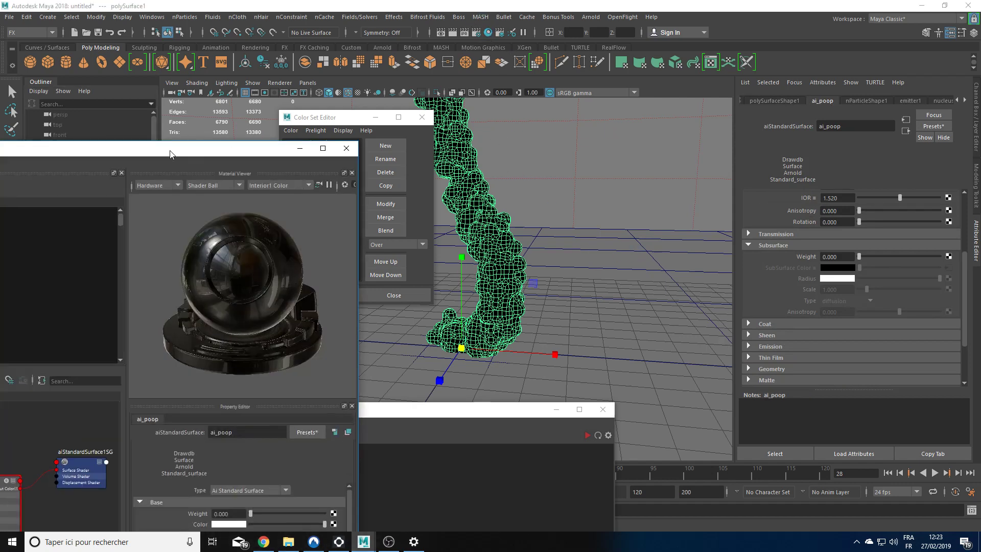
left_click_drag(166, 150, 536, 89)
left_click(218, 440)
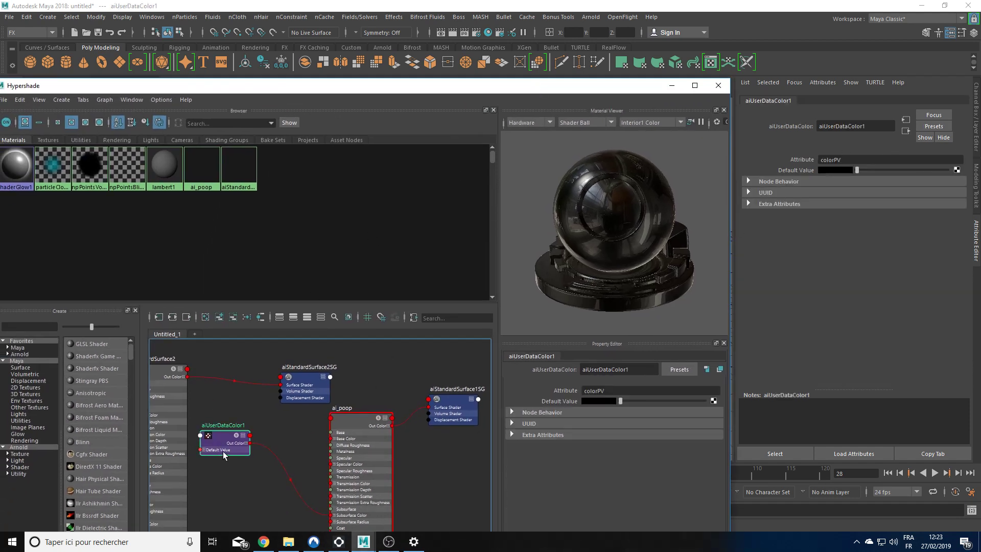
key("Delete")
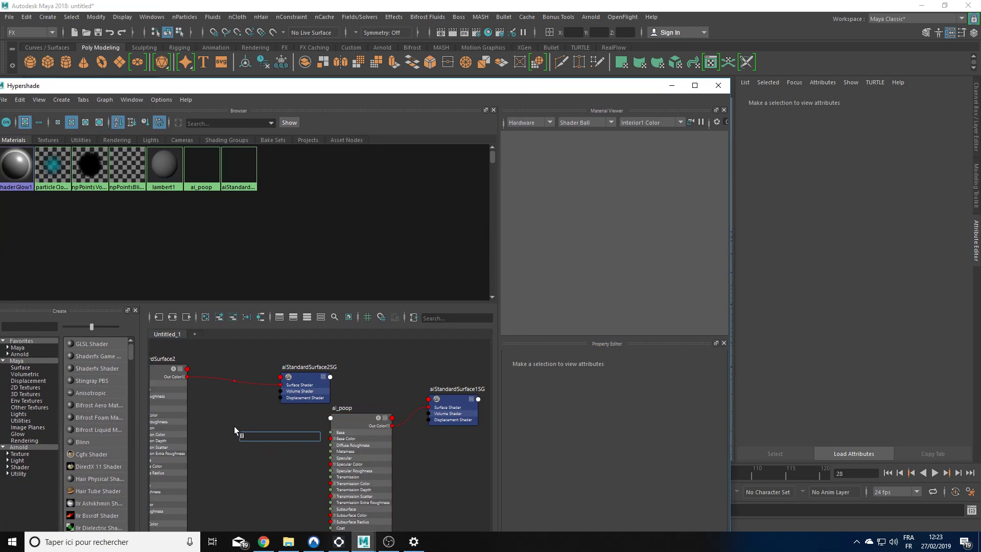
- Create a new aiUserDataColor node with its Attribute set to colorPV and connect its Out Color to ai_poop's Base Color
type("user")
key("Down")
key("Down")
key("Return")
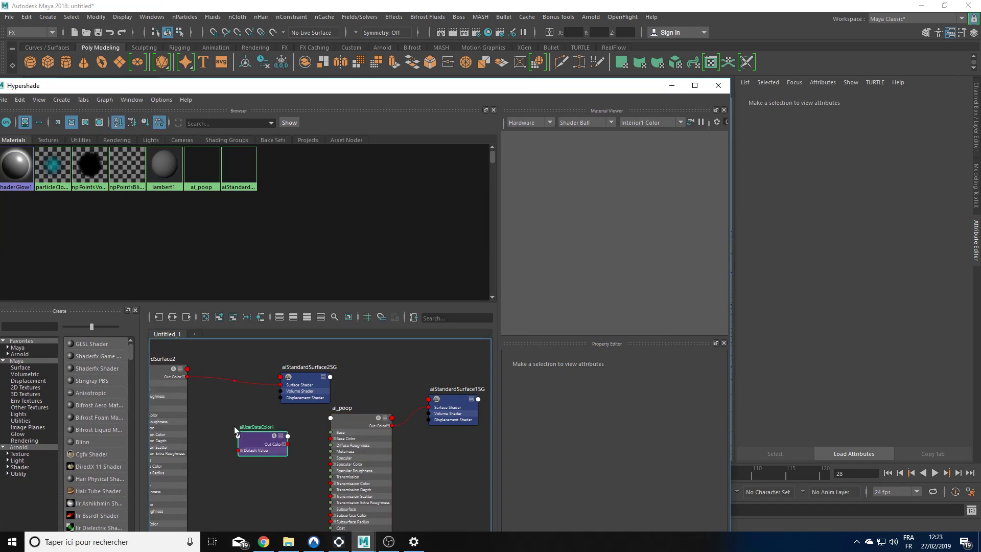
left_click(632, 390)
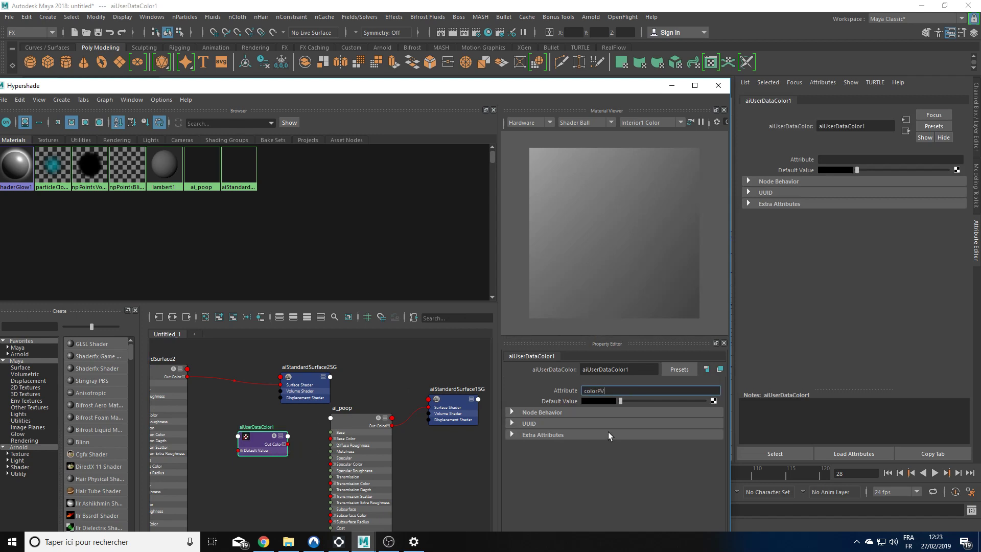
key("Return")
left_click_drag(289, 444, 331, 438)
left_click(671, 85)
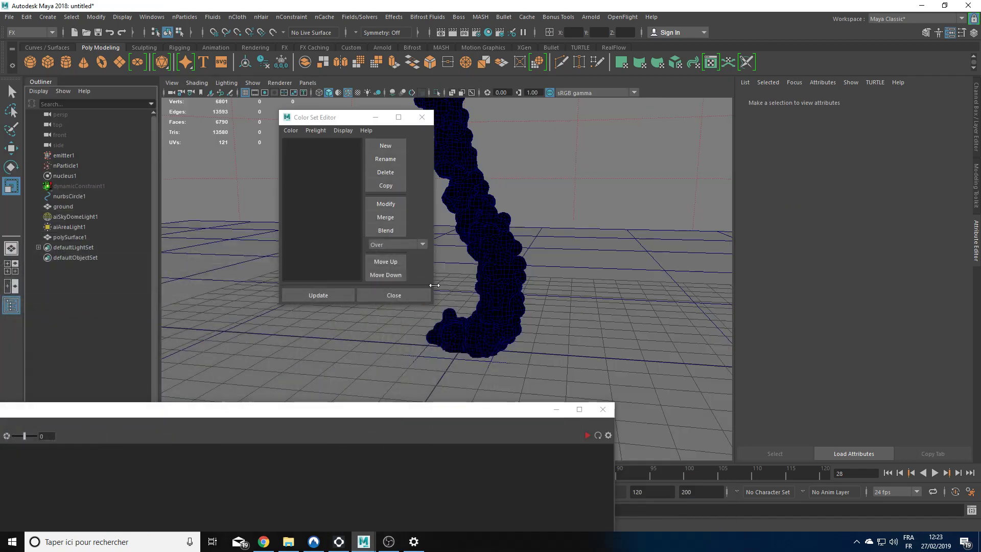
- Select nParticle1, check its connected nodes and re-render the frame 28 mesh in Arnold RenderView
left_click(501, 266)
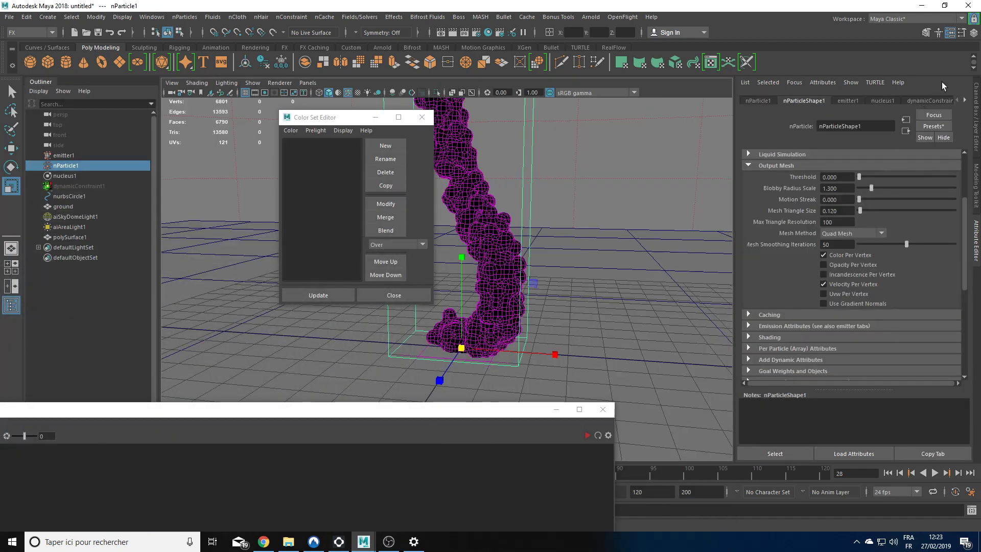
left_click(964, 100)
left_click(966, 101)
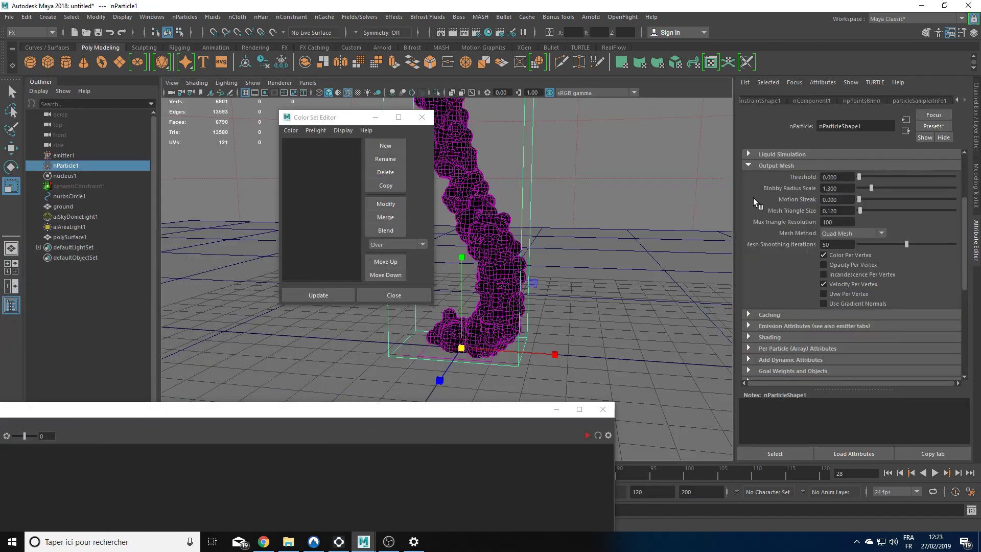
left_click_drag(470, 410, 602, 99)
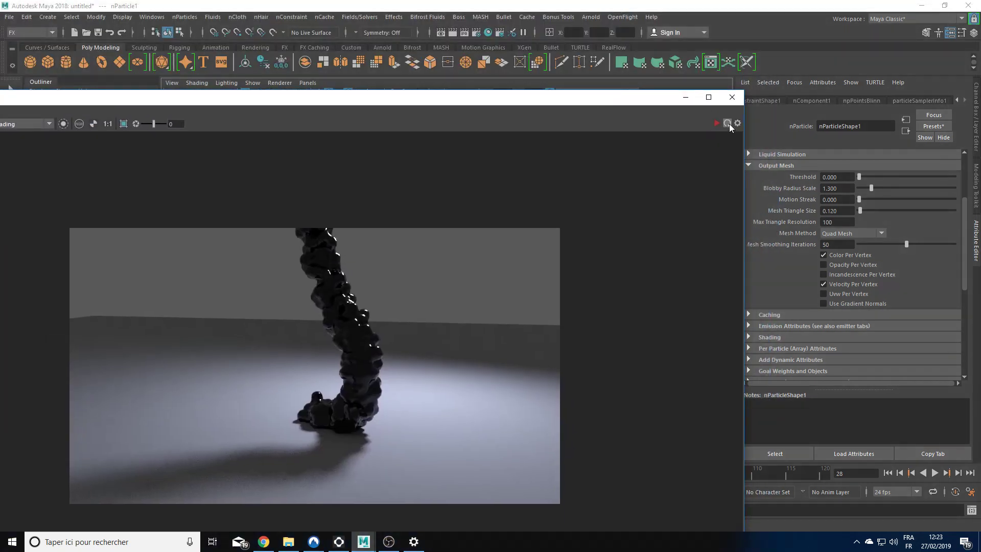
left_click(685, 97)
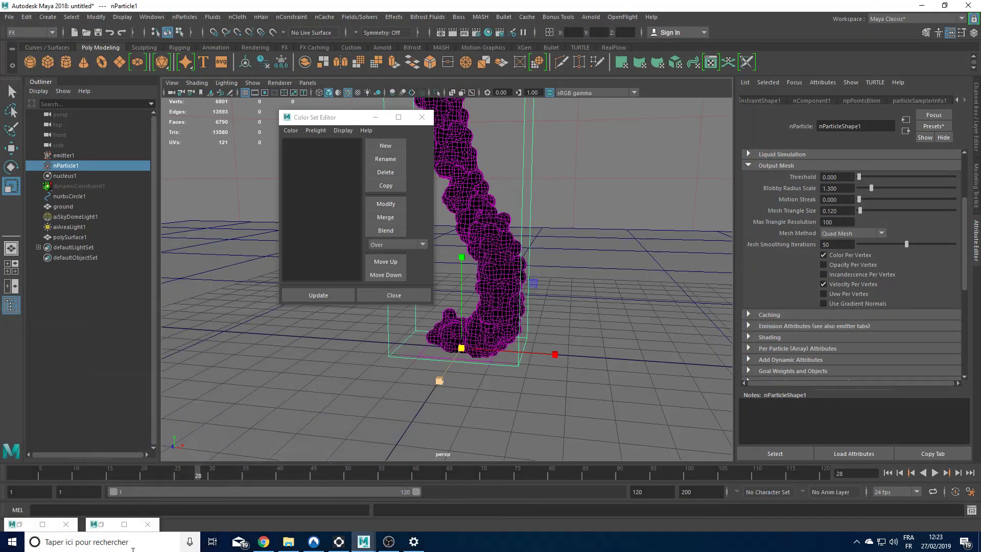
- Set the Base weight of the ai_poop shader to 1
left_click(19, 525)
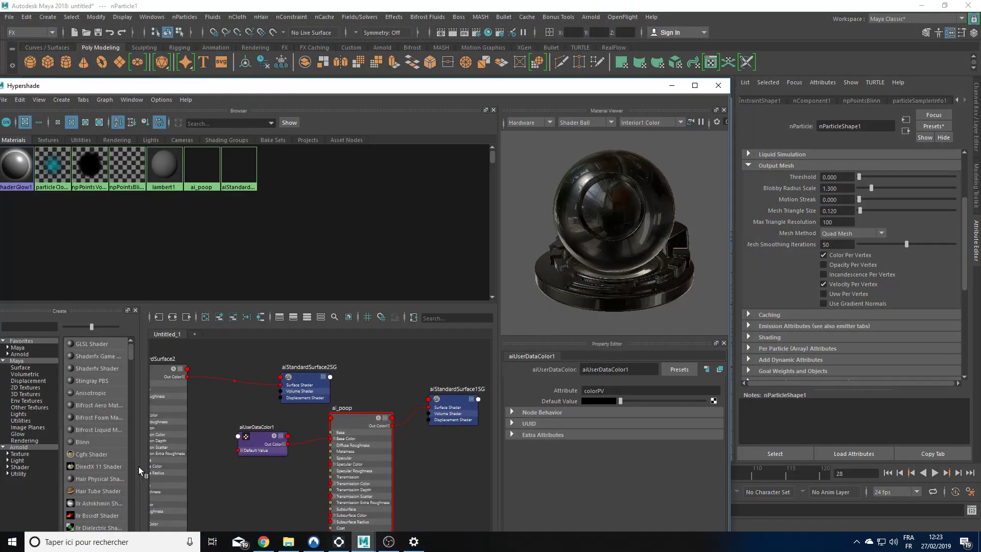
left_click(360, 428)
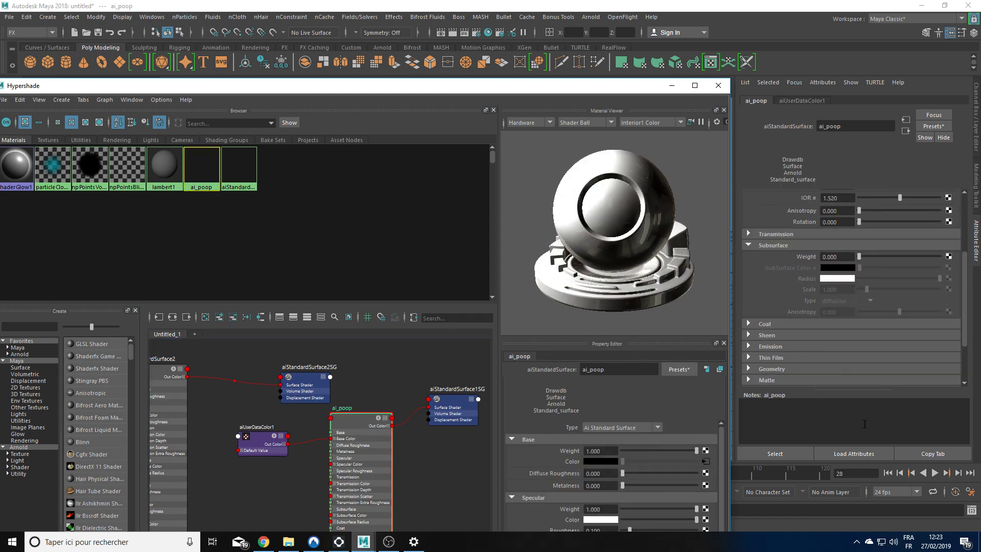
left_click(671, 85)
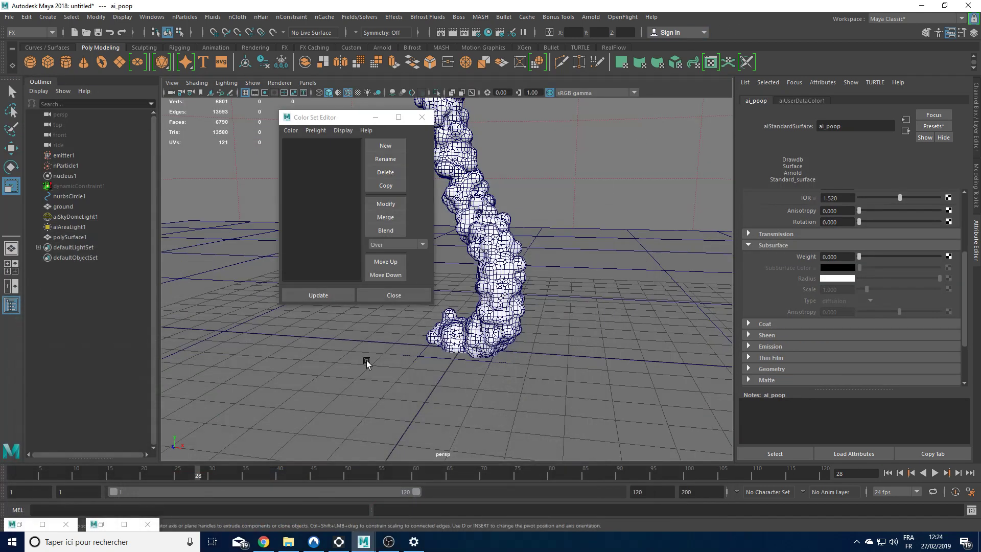
- Advance the simulation to frame 31 and re-render the mesh with its colorPV base color in Arnold RenderView
left_click(124, 525)
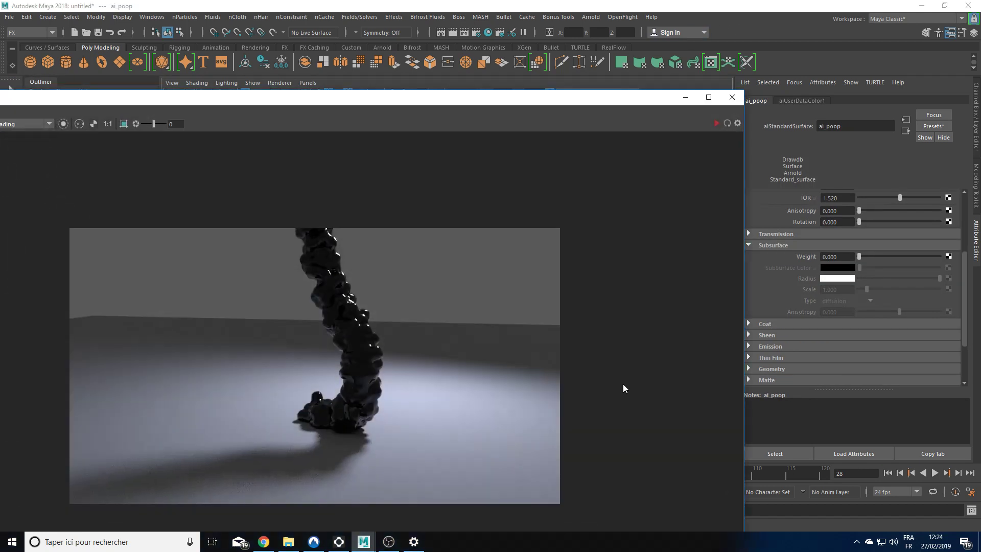
left_click(935, 473)
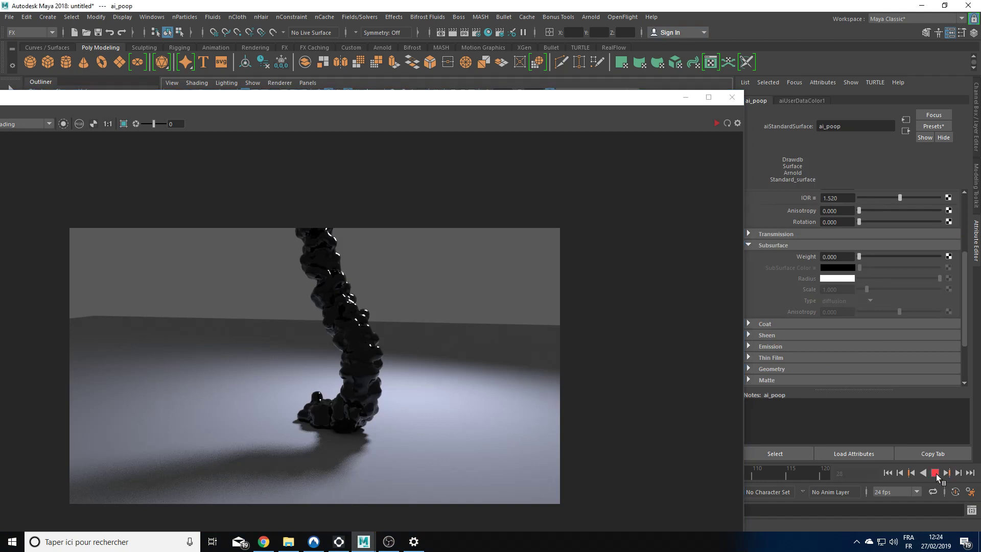
left_click(728, 124)
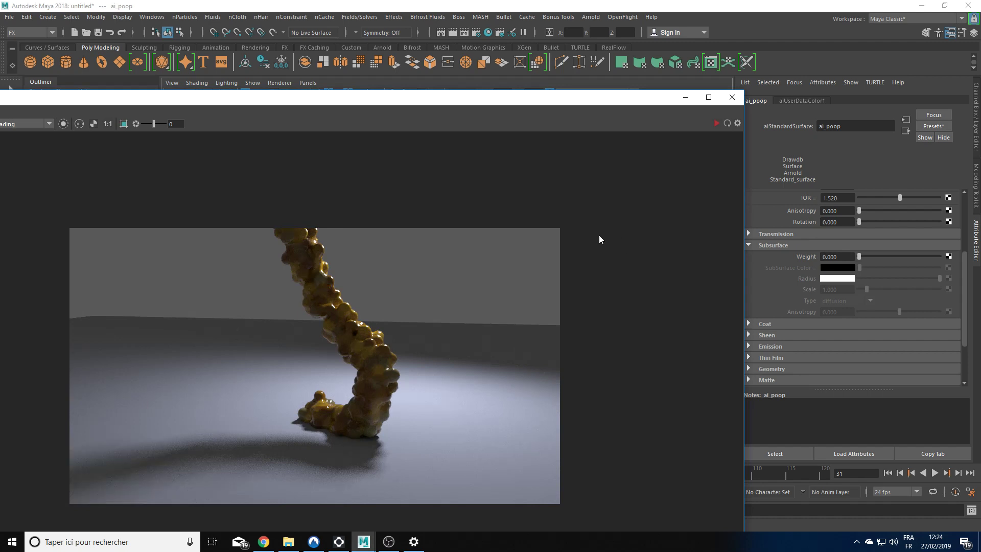
left_click(686, 97)
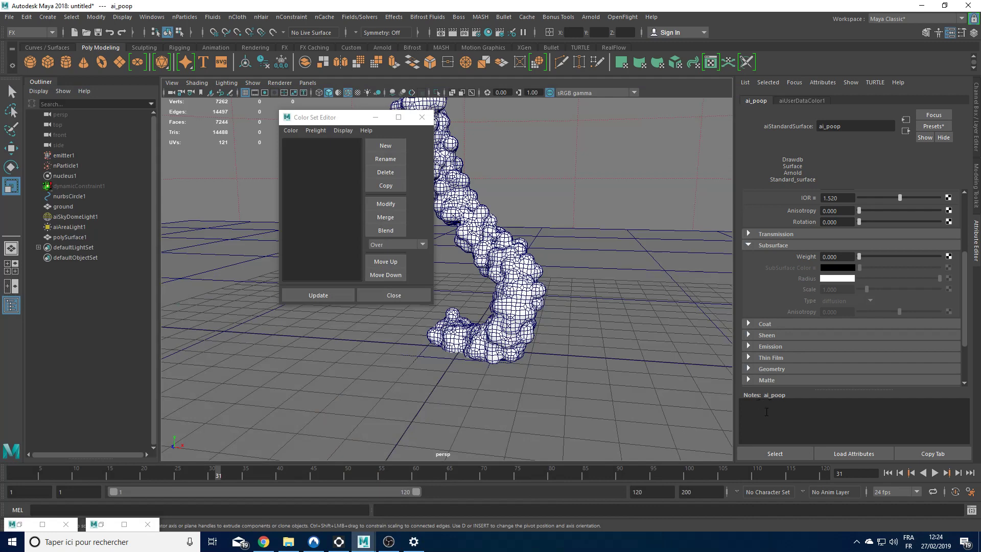
left_click(509, 258)
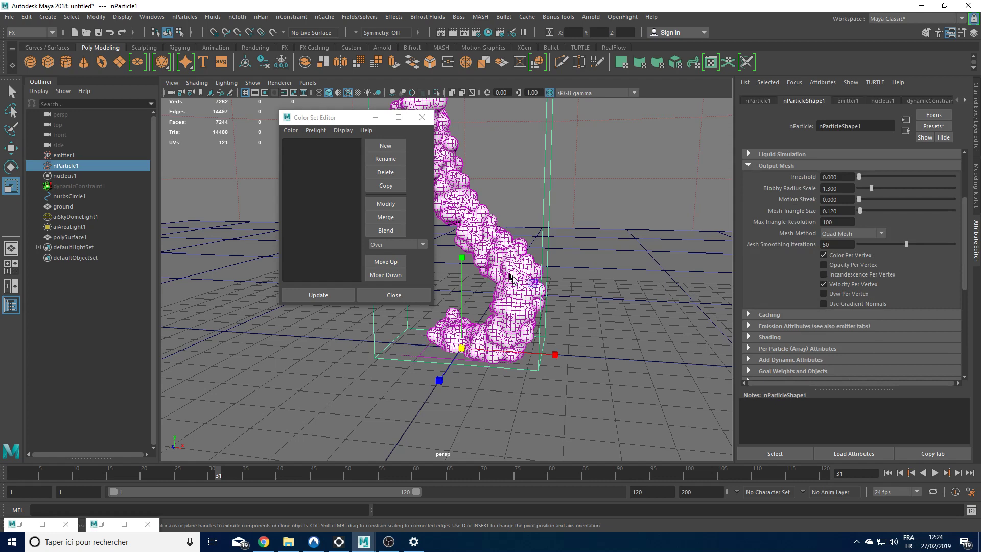
left_click(99, 525)
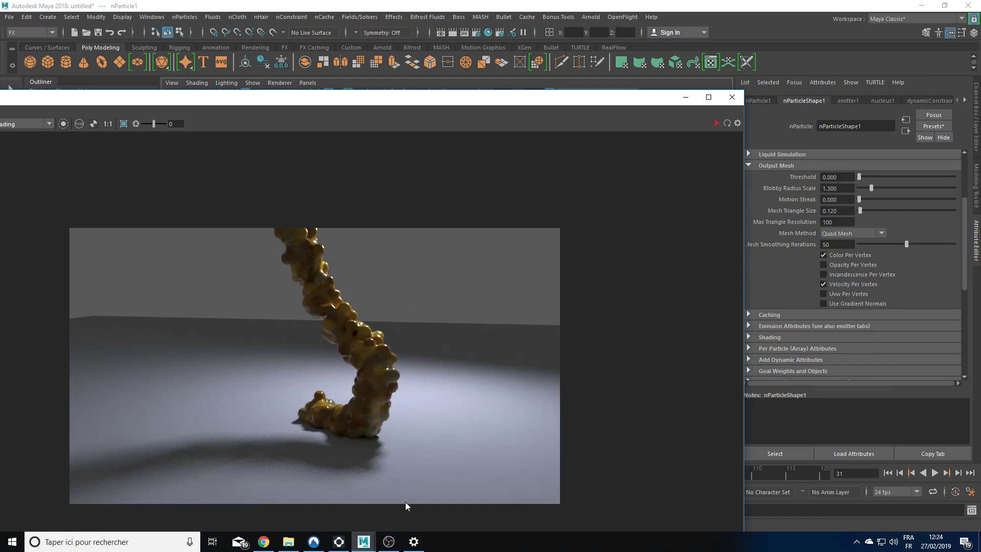
- In the Hypershade, connect the Out Color of aiUserDataColor1 to the Subsurface Color of ai_poop
left_click(686, 98)
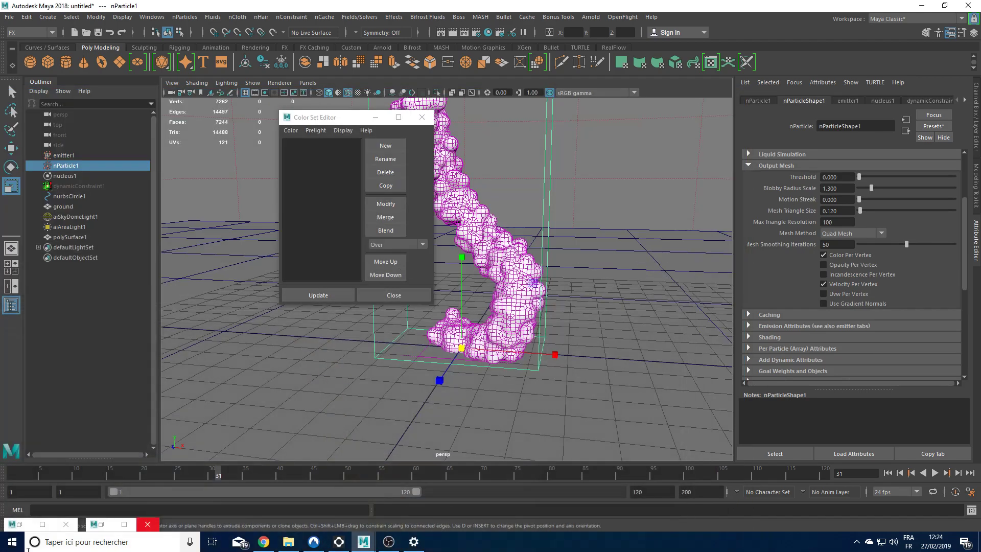
left_click(22, 524)
double_click(548, 89)
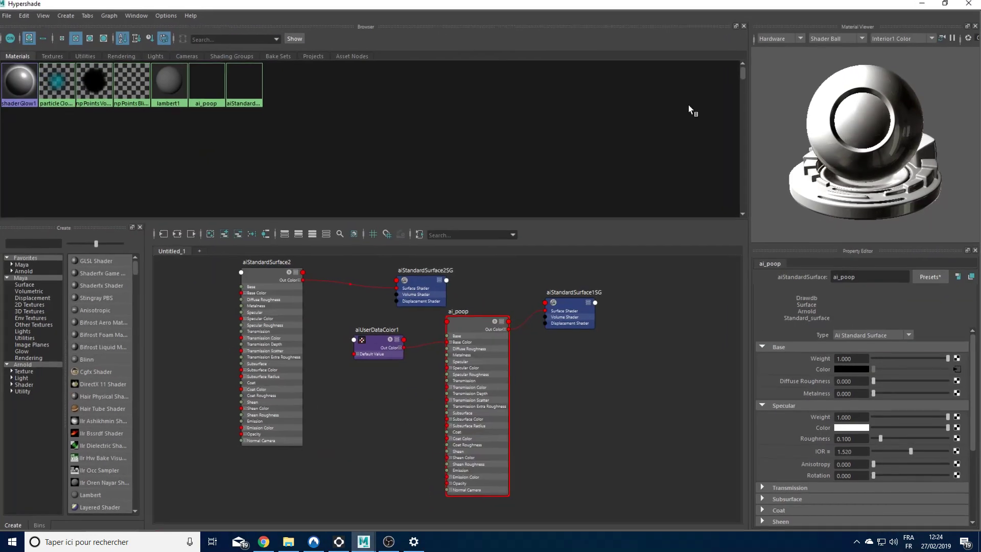
left_click(367, 337)
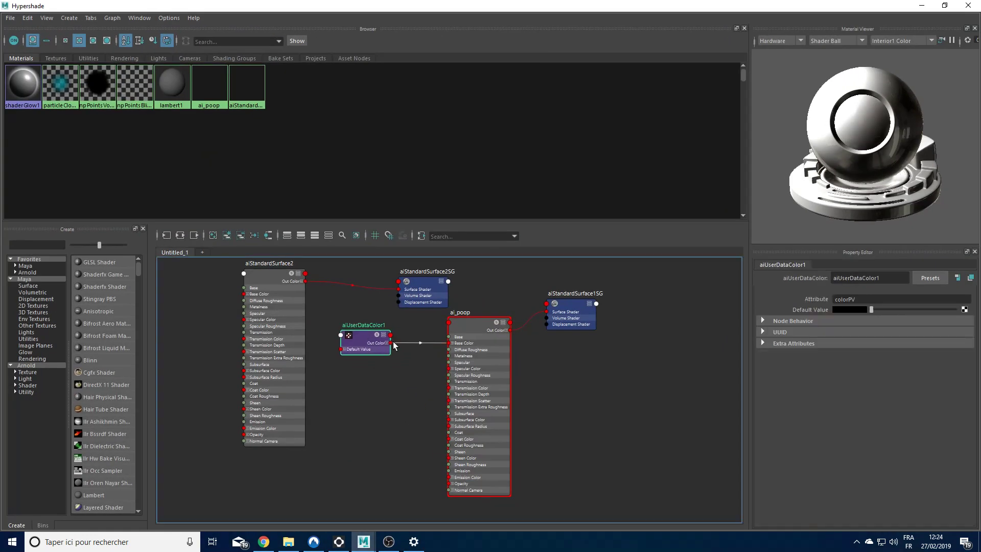
left_click_drag(392, 343, 450, 420)
- Set the Base weight of the ai_poop shader to 0 and its Subsurface weight to 1
left_click(481, 387)
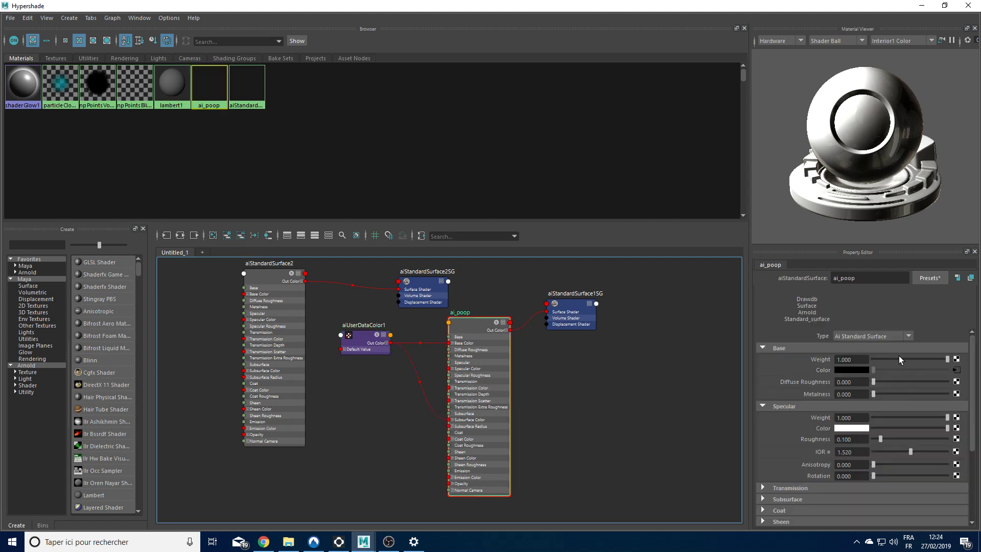
left_click_drag(899, 359, 762, 363)
scroll(898, 372, "down", 5)
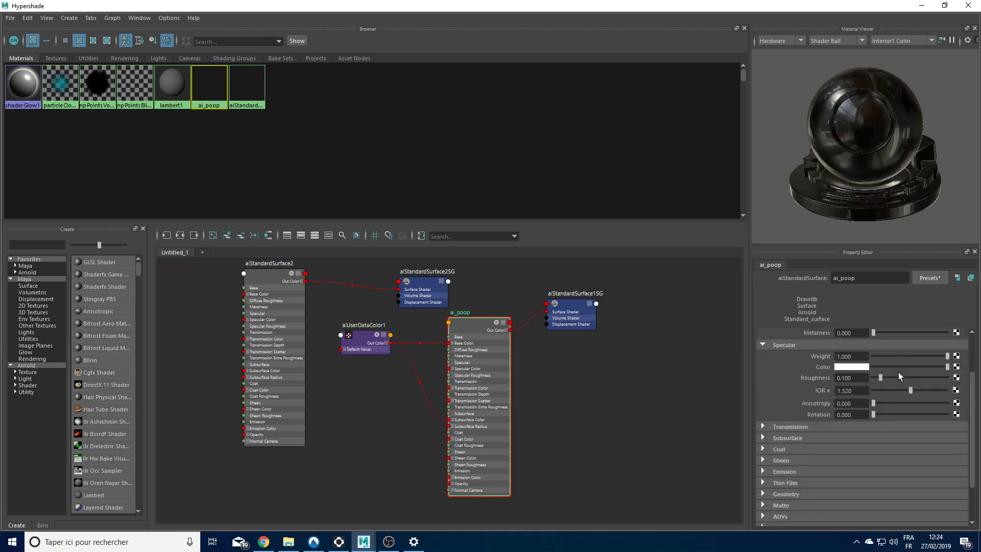
left_click(786, 385)
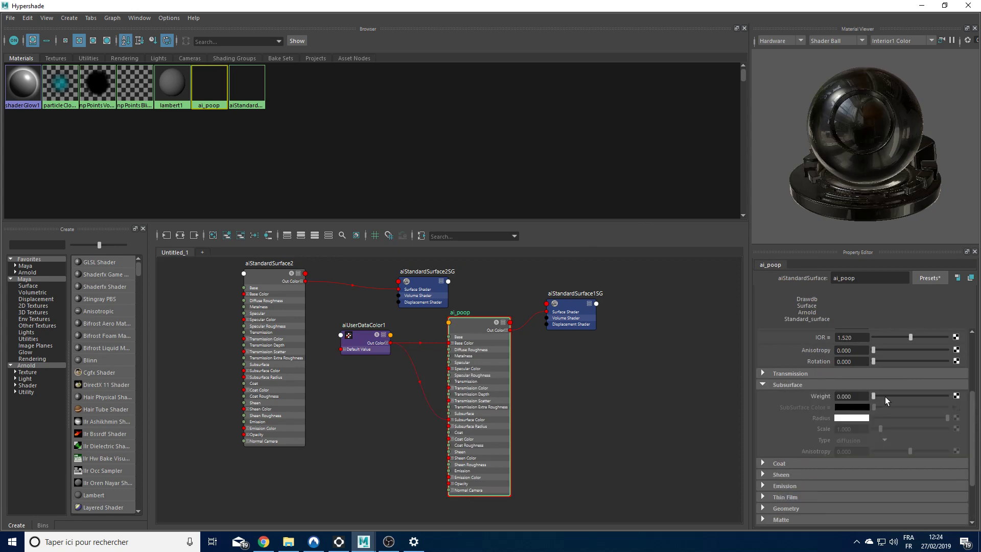
left_click_drag(885, 397, 947, 396)
- Bring back the Arnold RenderView and re-render the frame 31 mesh with the subsurface shading
left_click_drag(669, 4, 521, 190)
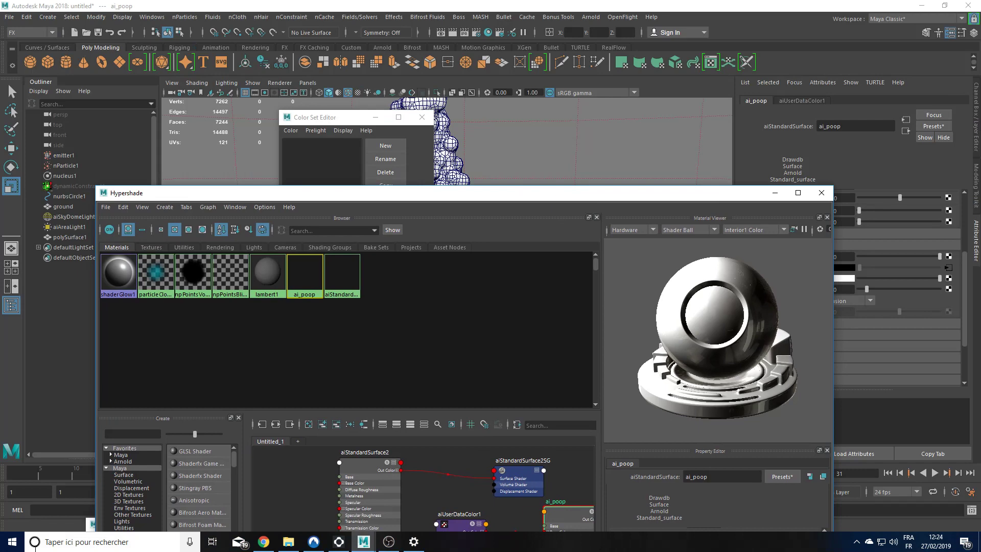
left_click(91, 526)
left_click(110, 525)
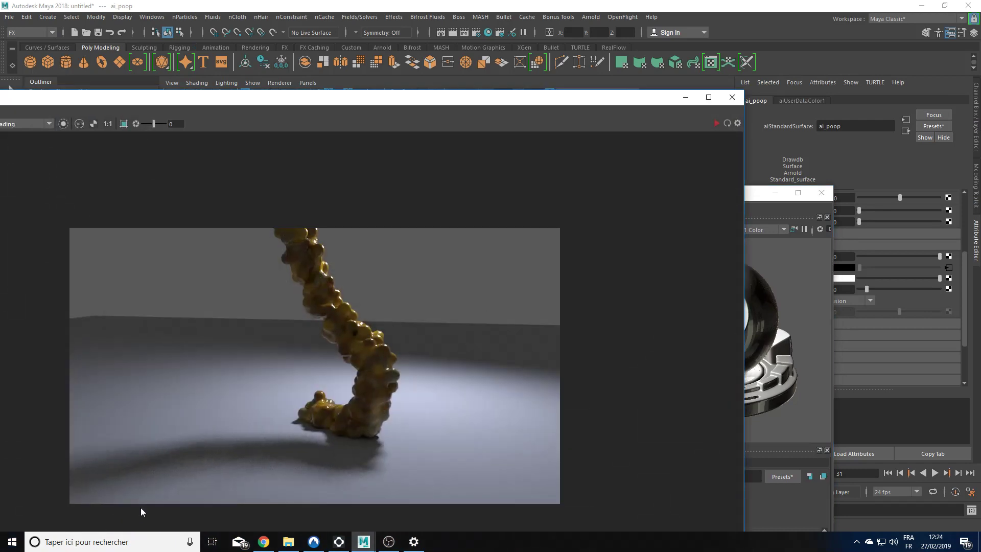
left_click(728, 123)
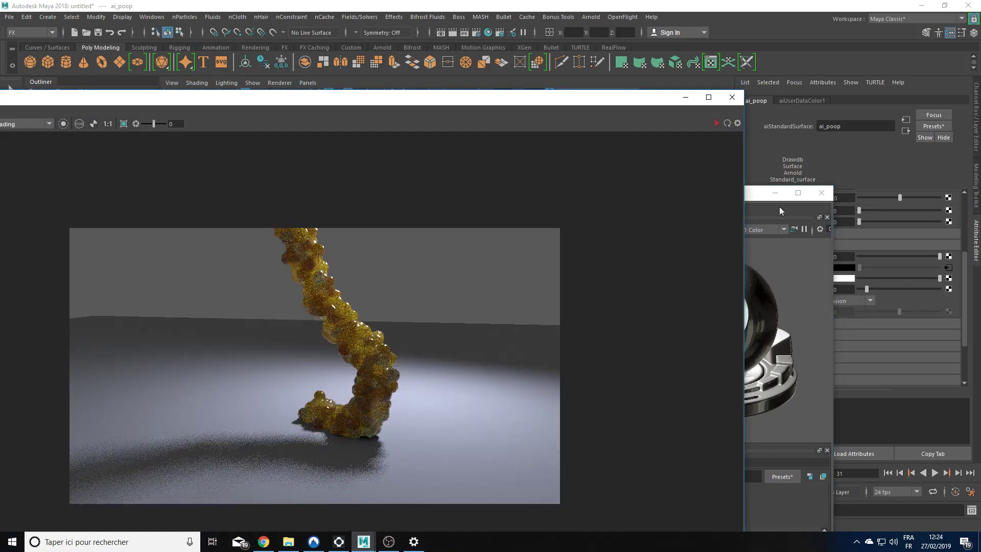
- Set the Subsurface Radius color of ai_poop to pure red and re-render the mesh in Arnold RenderView
left_click_drag(759, 199, 763, 198)
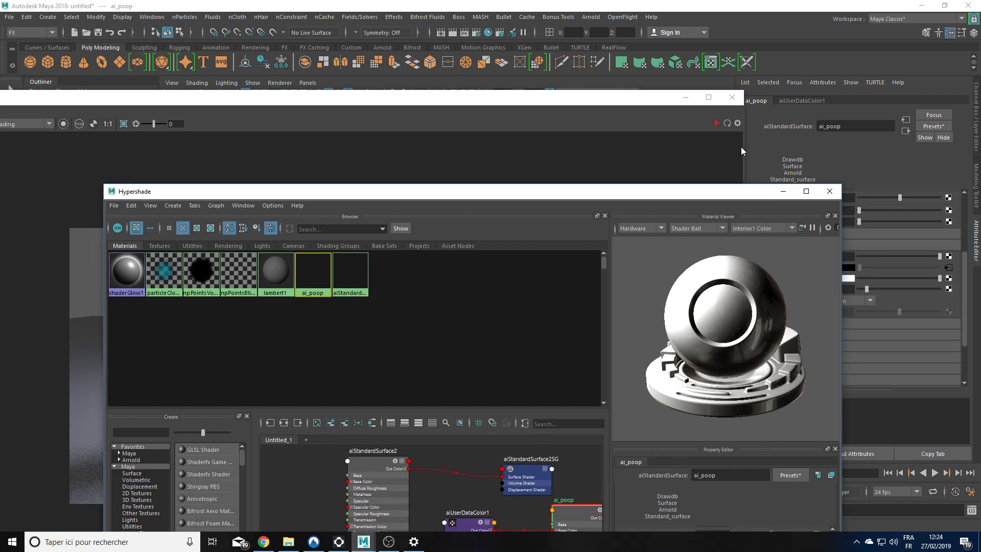
left_click_drag(684, 190, 709, 19)
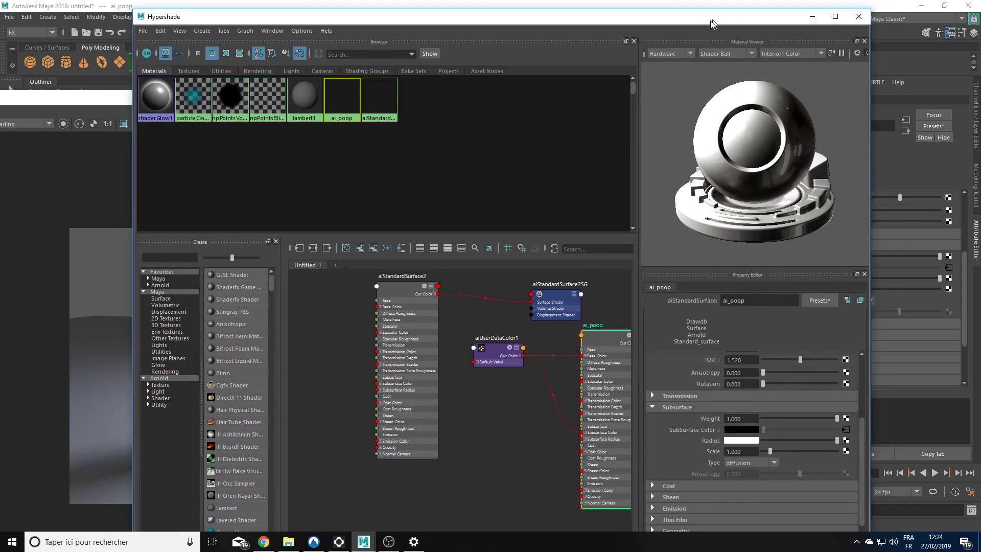
left_click(737, 444)
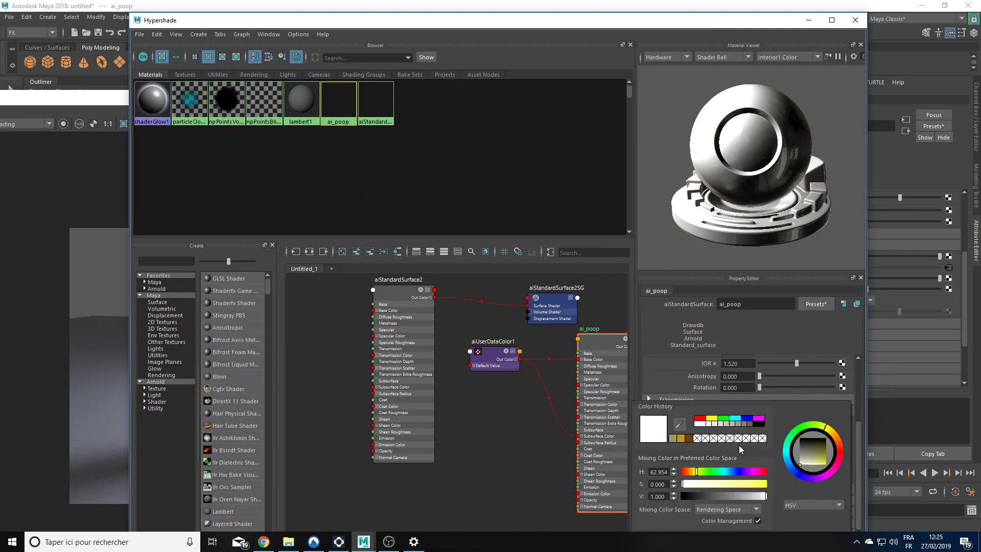
left_click(698, 418)
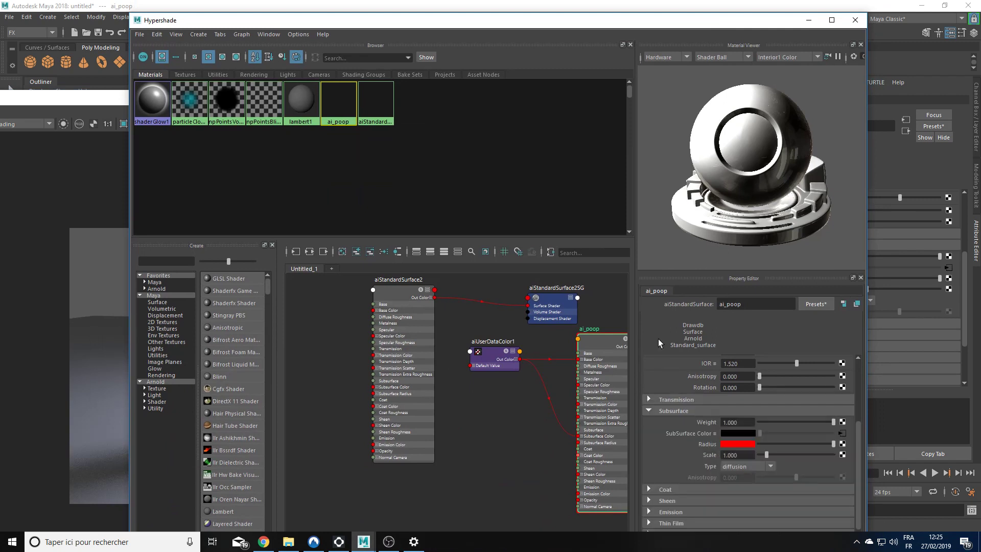
left_click_drag(619, 25, 559, 364)
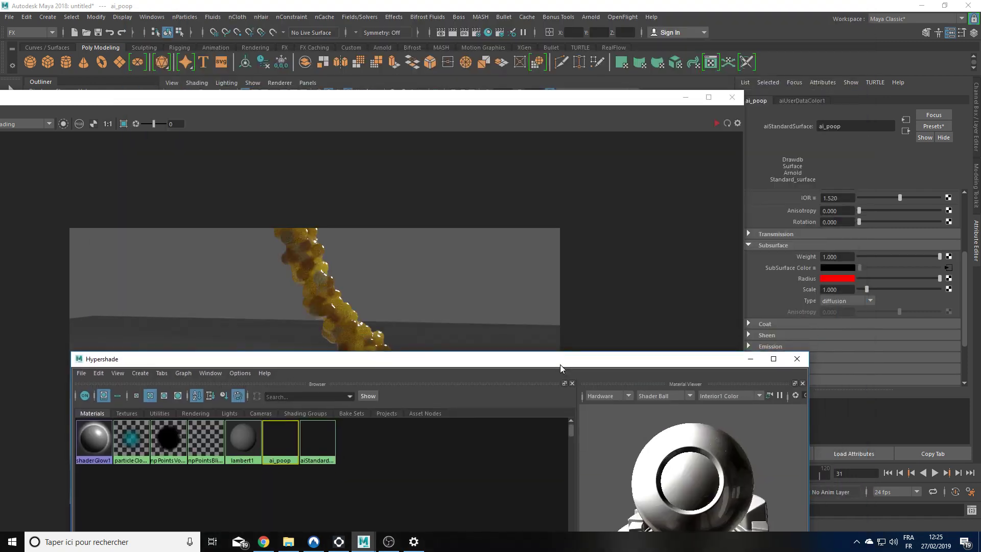
left_click(726, 124)
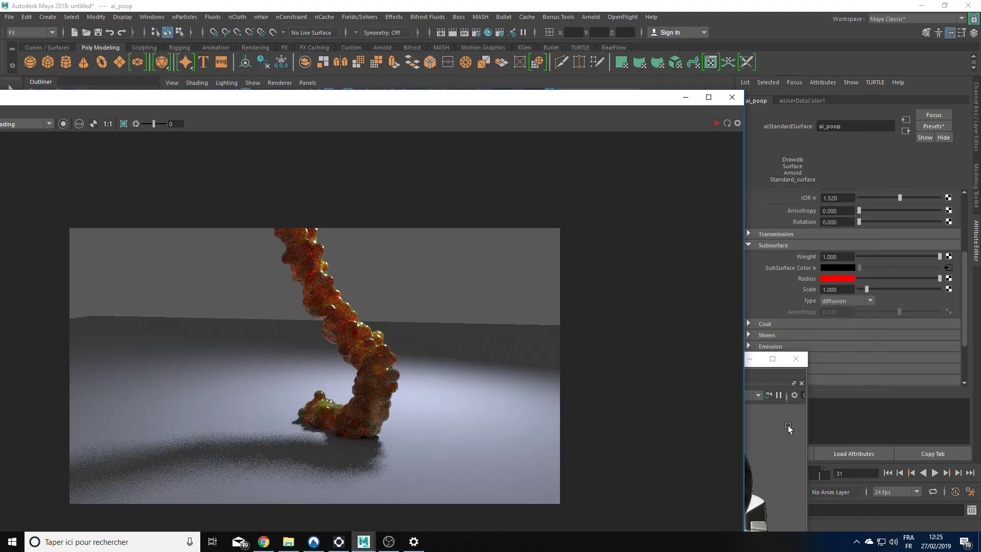
- Set the Subsurface Scale of the ai_poop shader to 0.25 and re-render the mesh in Arnold RenderView
left_click(781, 426)
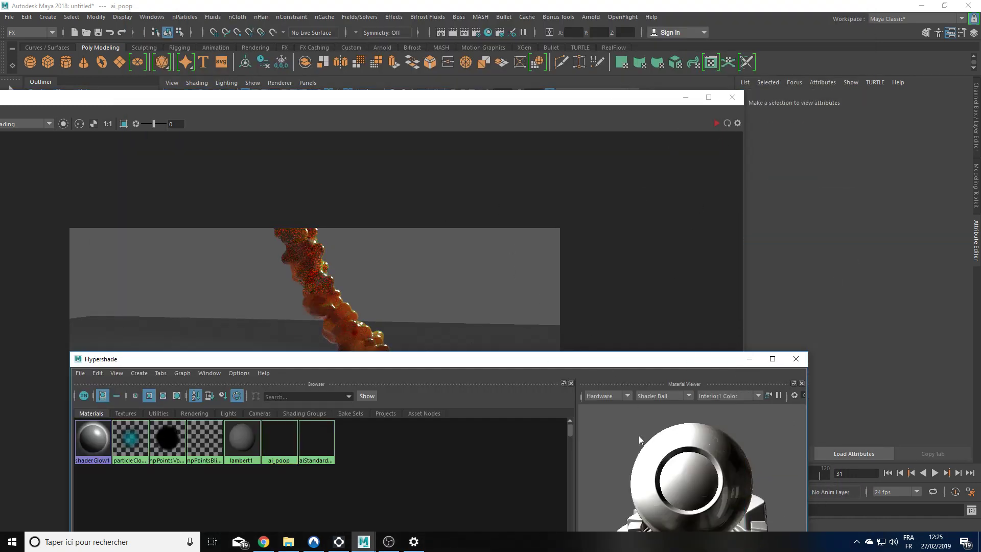
left_click(316, 443)
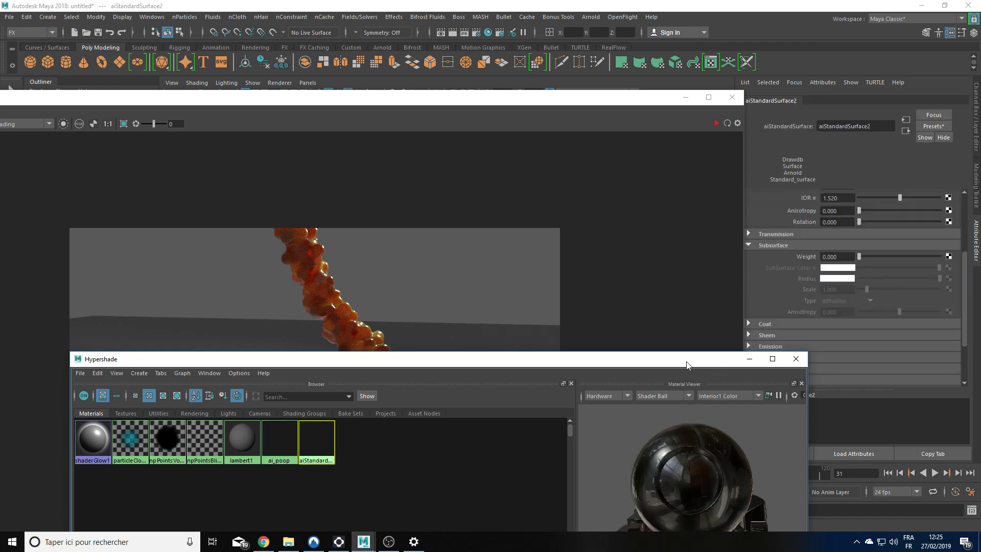
left_click(673, 327)
left_click(679, 375)
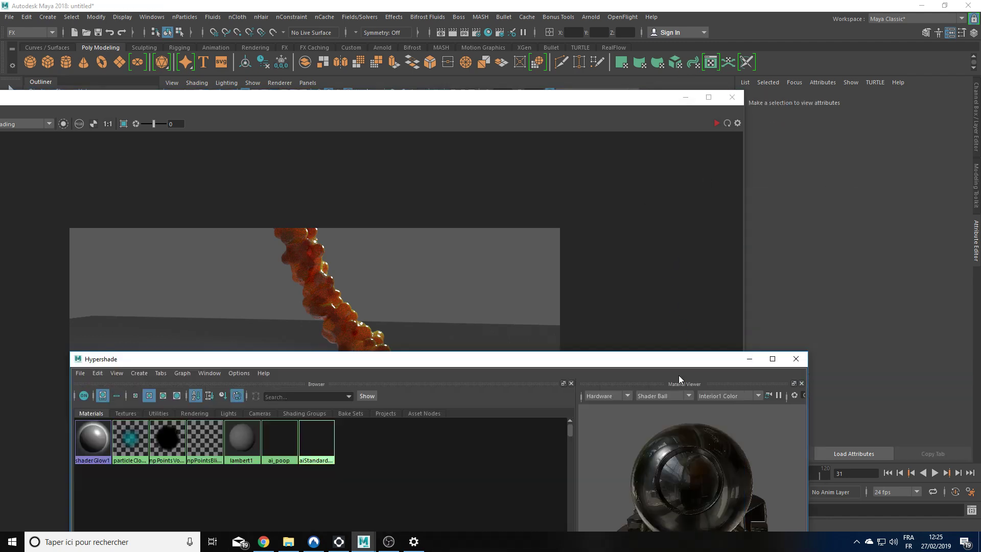
left_click_drag(679, 375, 624, 25)
left_click(482, 332)
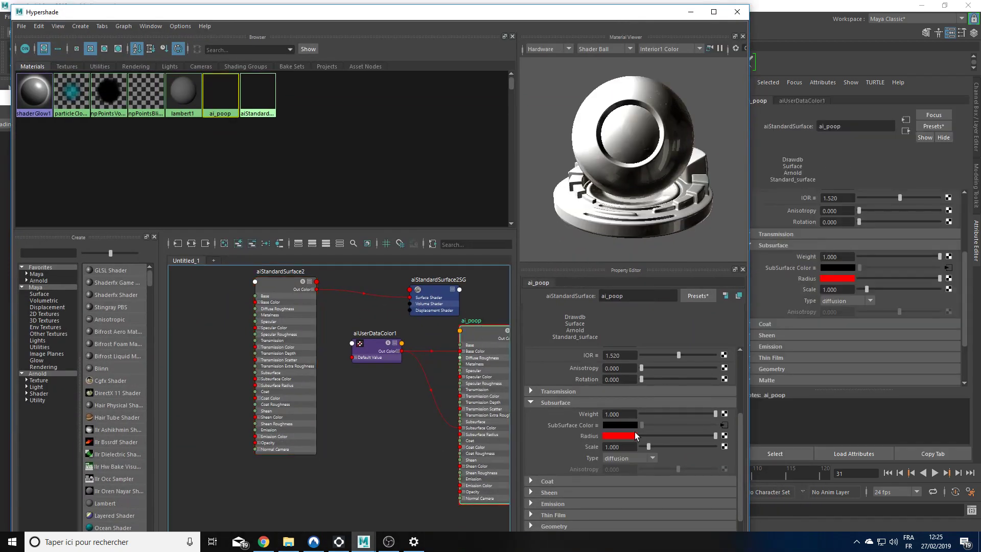
double_click(631, 449)
type("0.25")
key("Return")
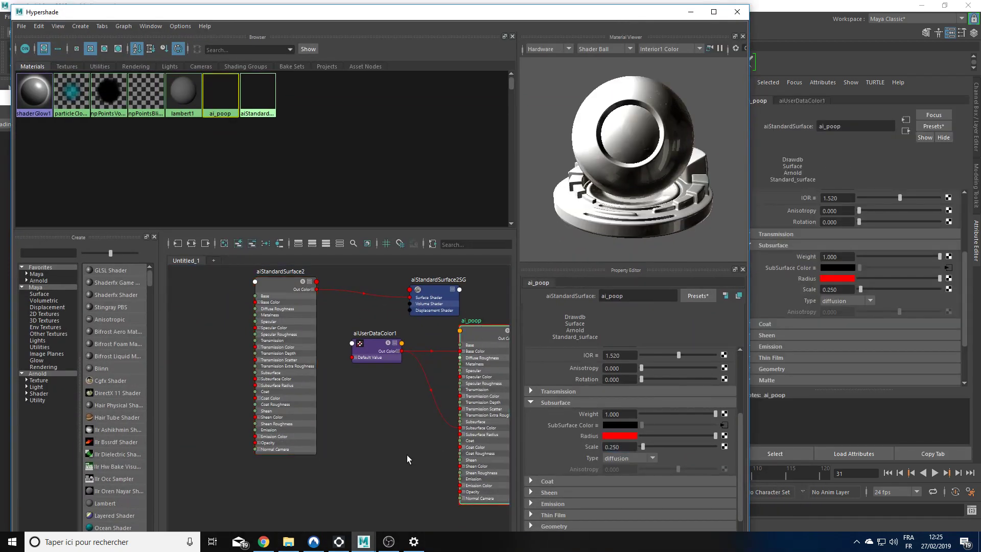
left_click_drag(617, 12, 707, 466)
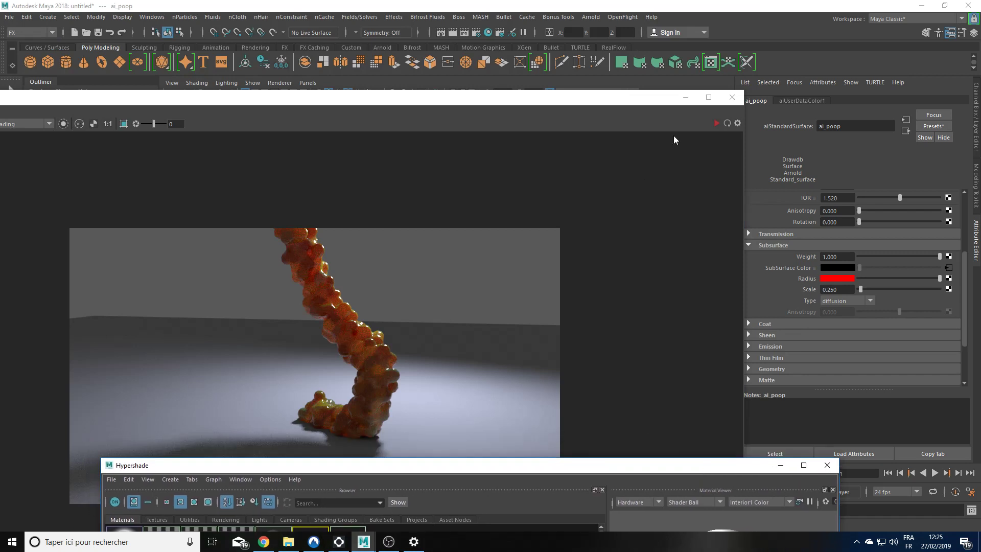
left_click(728, 127)
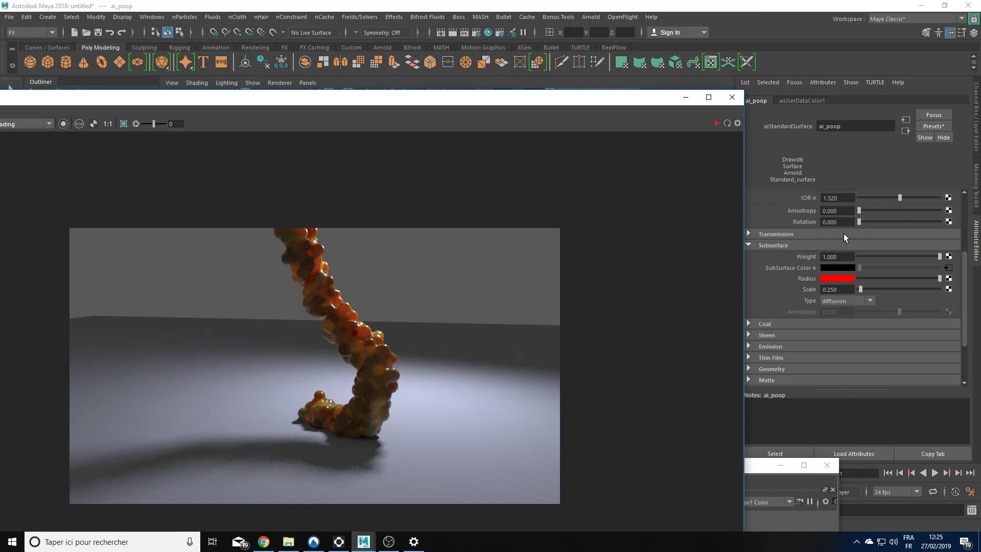
- Change the Subsurface Radius color of ai_poop to a bright golden yellow and re-render the mesh
left_click(835, 277)
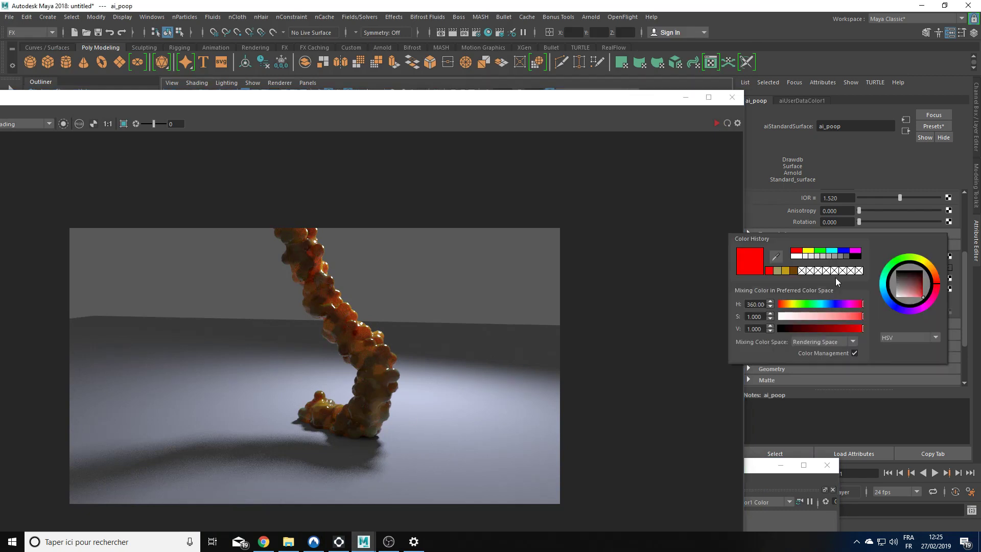
left_click(805, 275)
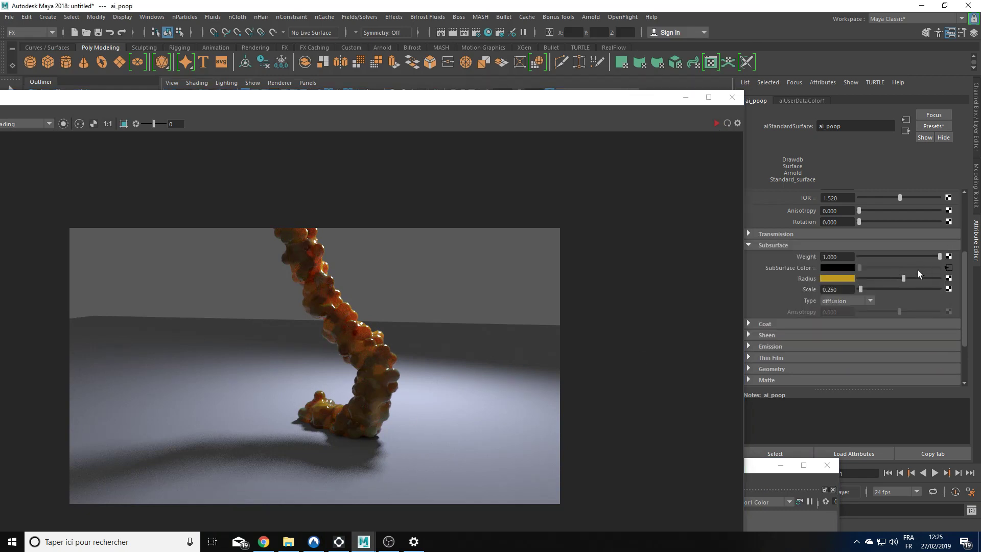
left_click(837, 278)
left_click(967, 258)
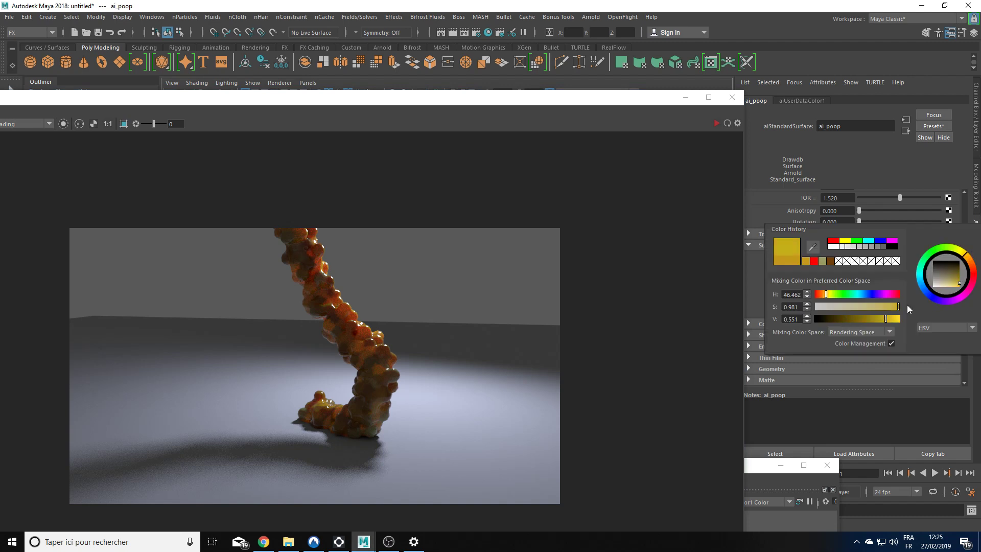
left_click_drag(885, 318, 894, 318)
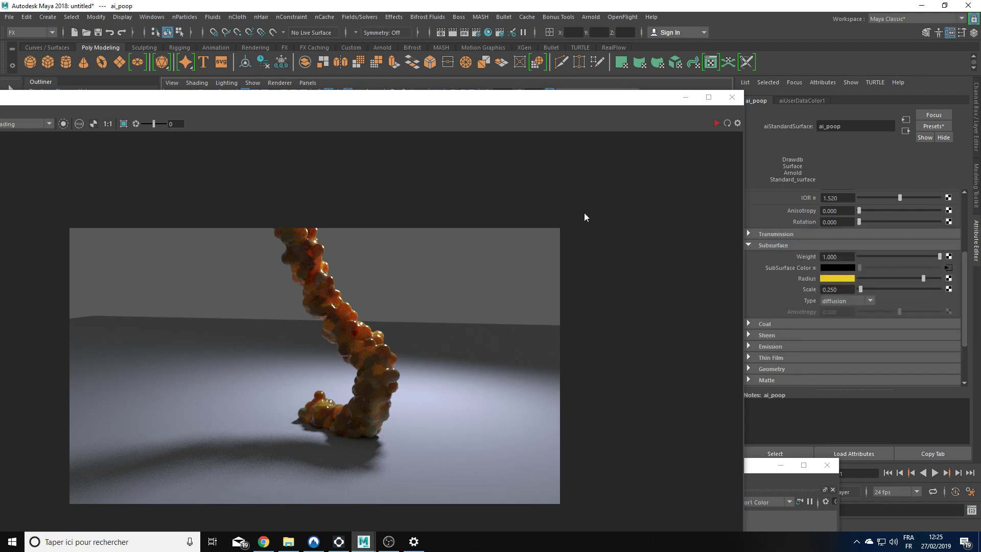
left_click(727, 123)
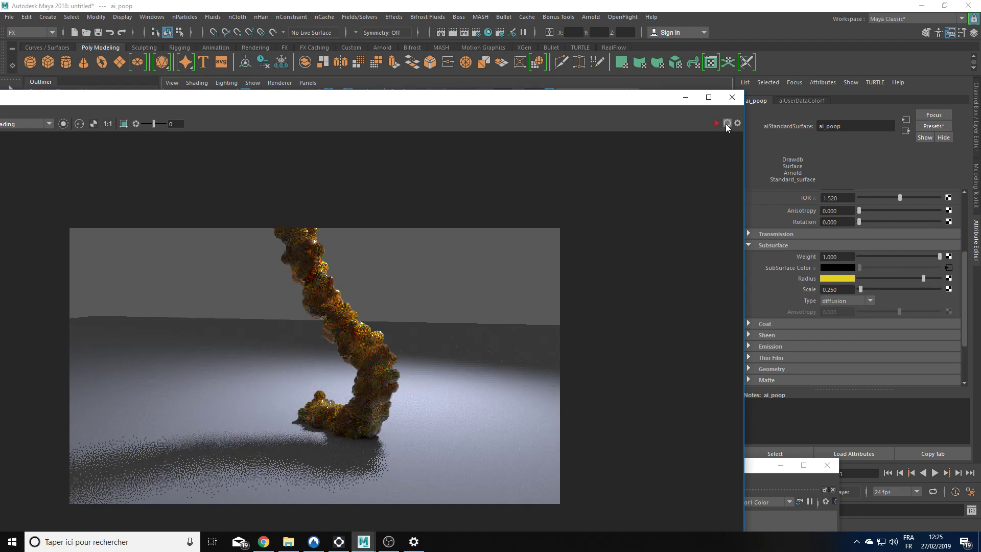
- Close the Hypershade, set the nParticle1 output mesh's Mesh Triangle Size to 0.2 and re-render it in Arnold RenderView
left_click(829, 466)
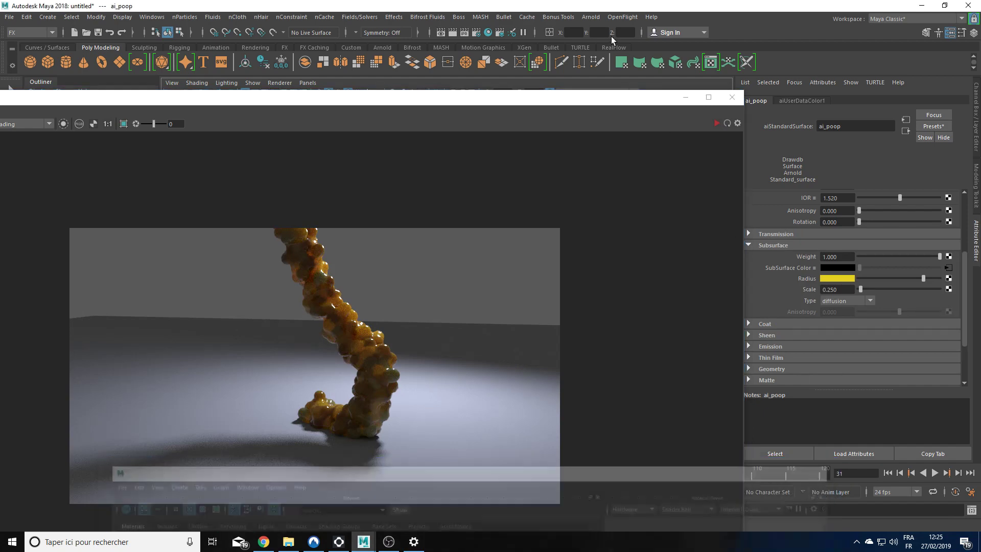
left_click_drag(674, 99, 525, 386)
left_click(506, 313)
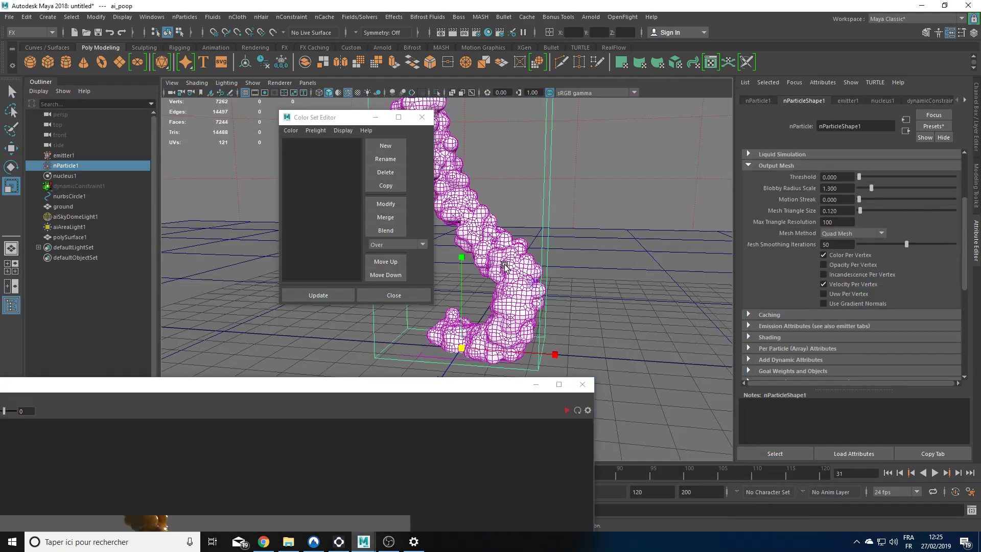
left_click(832, 210)
type("200")
key("Return")
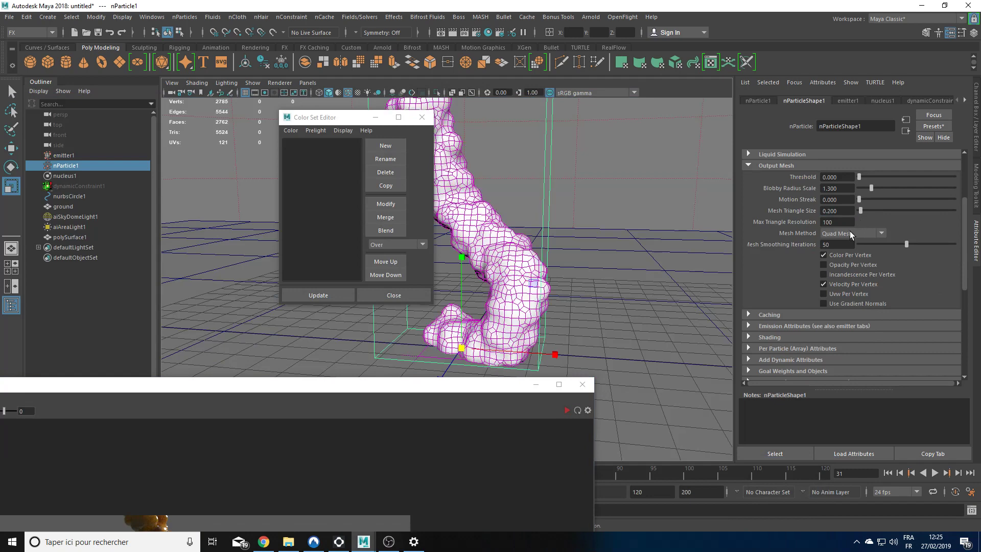
left_click_drag(427, 384, 567, 154)
left_click(704, 173)
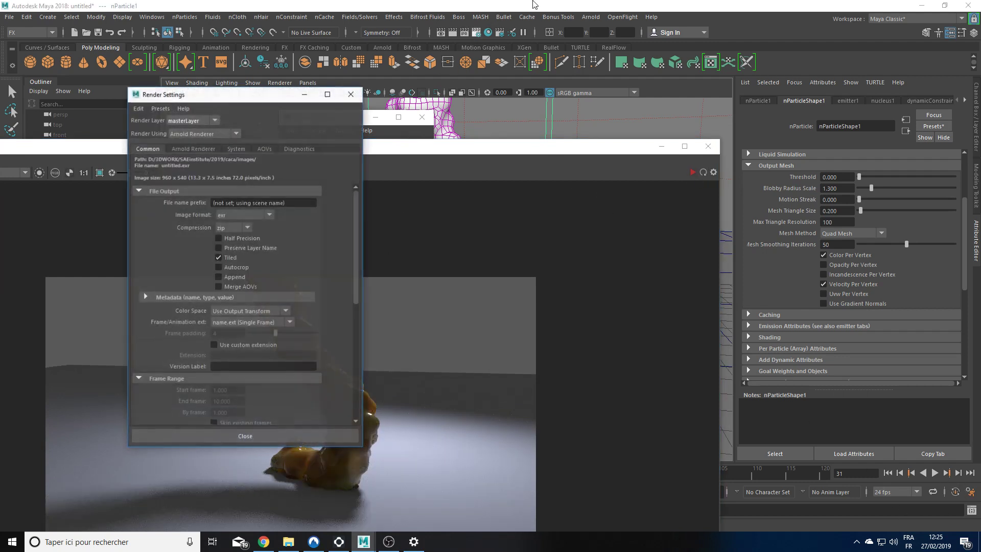
- Check the Motion Blur options of the Arnold Renderer in the Render Settings and close the window
left_click(201, 148)
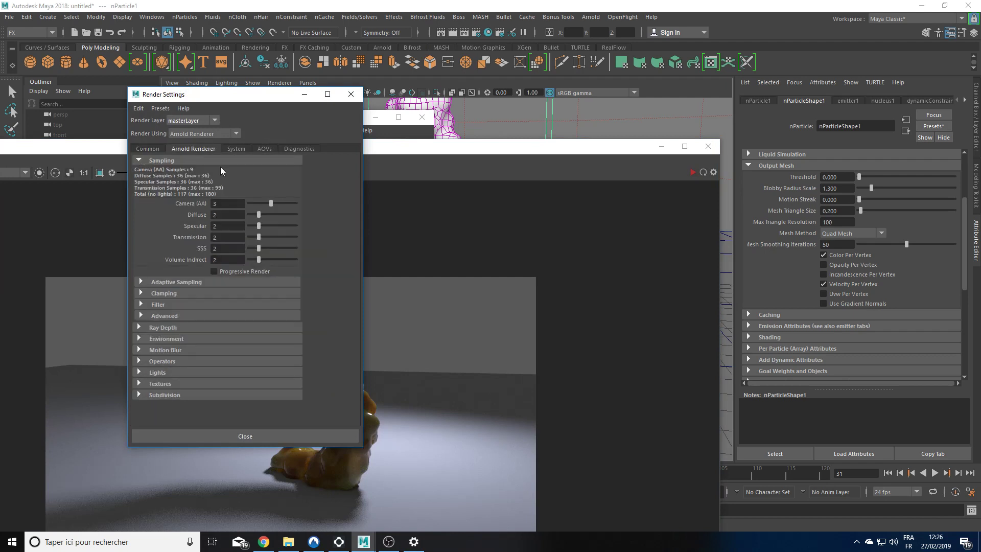
left_click(182, 350)
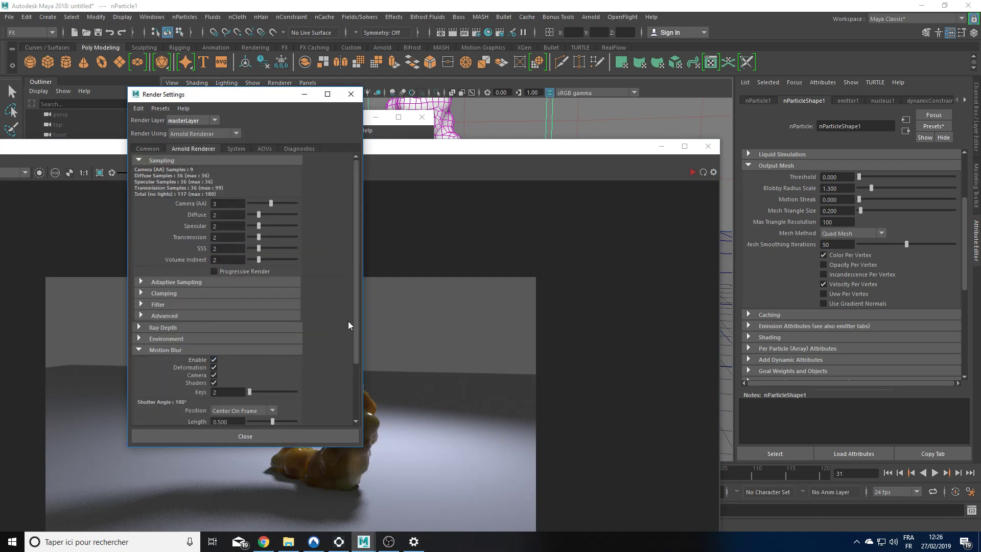
left_click(351, 94)
- Play the nParticle simulation forward to frame 50 and re-render the mesh in Arnold RenderView
left_click_drag(631, 150, 483, 110)
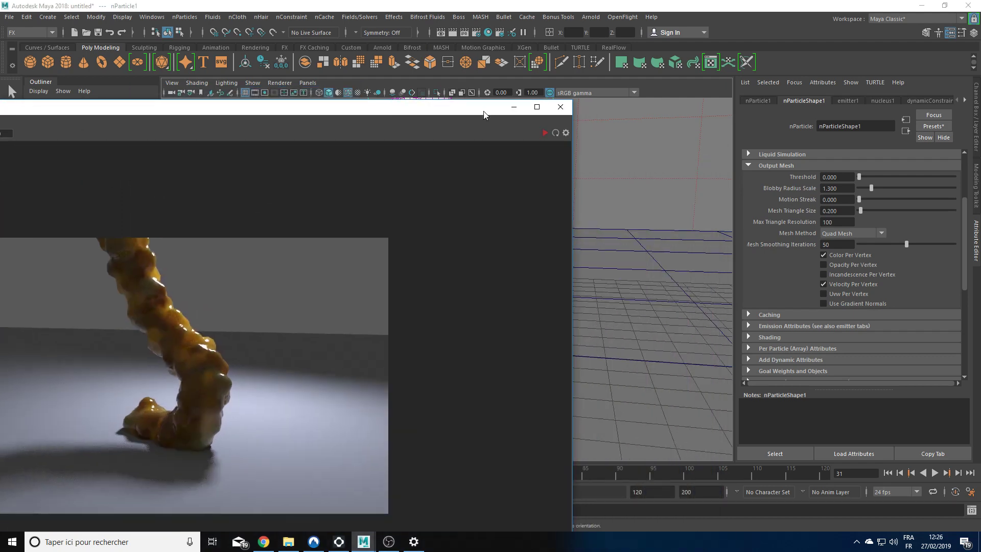
left_click(932, 474)
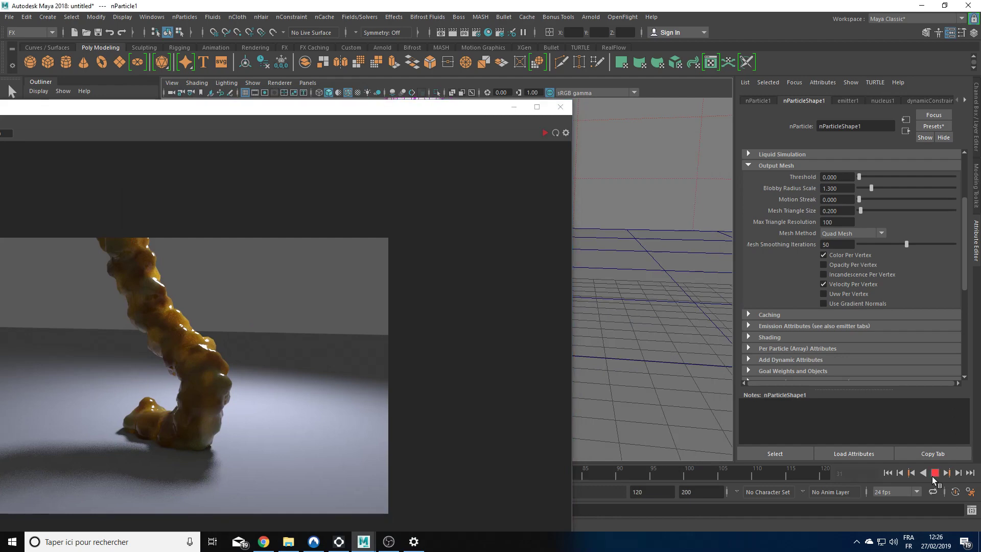
key("Escape")
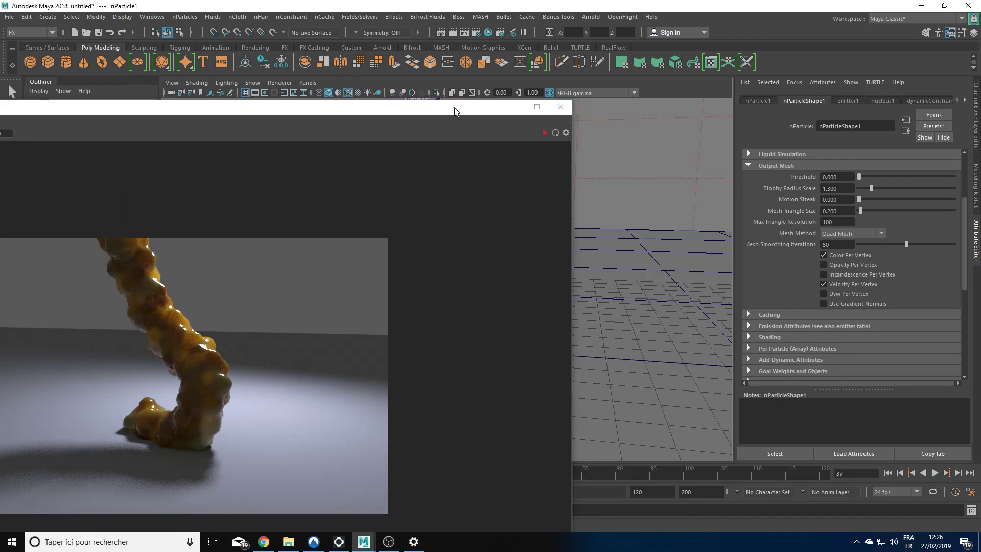
left_click_drag(457, 110, 216, 379)
left_click(422, 117)
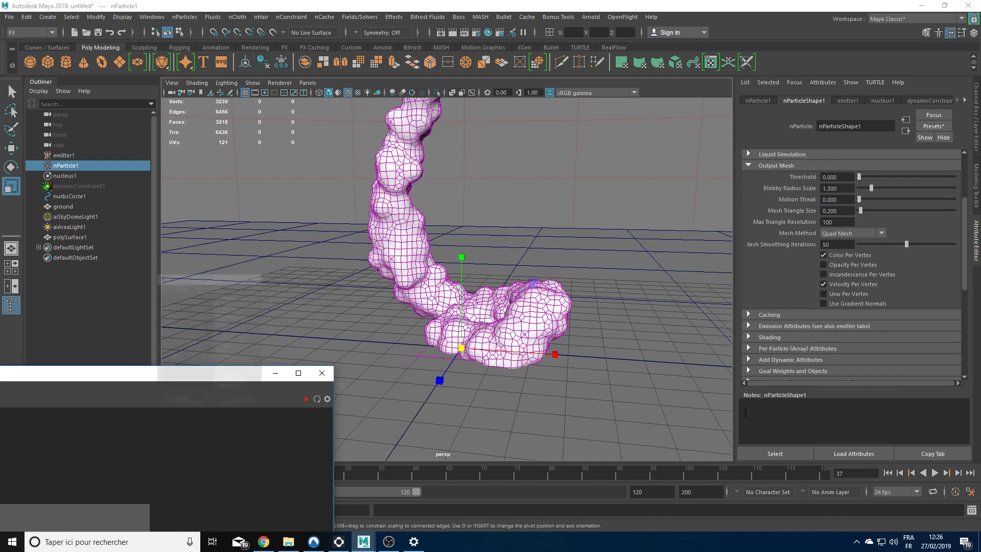
left_click(935, 473)
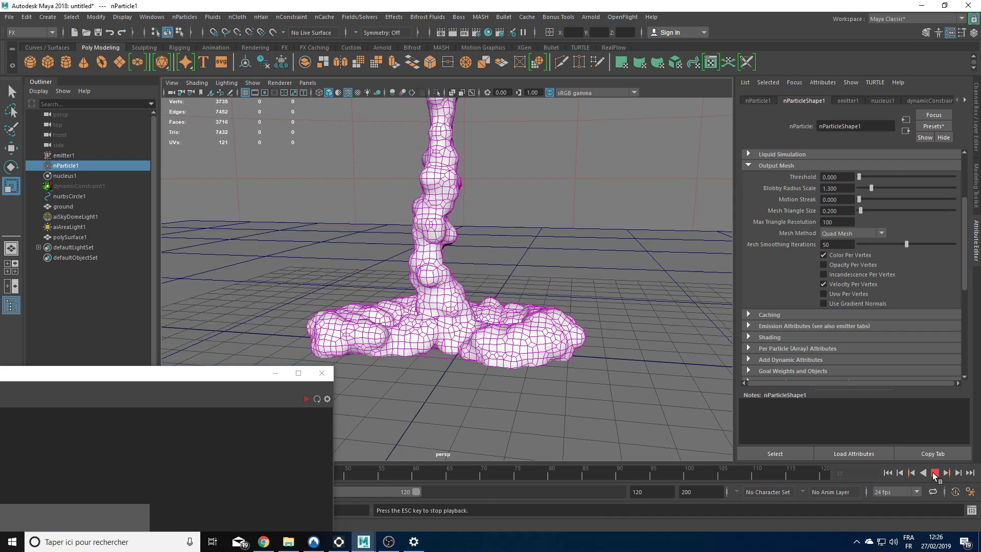
left_click(935, 473)
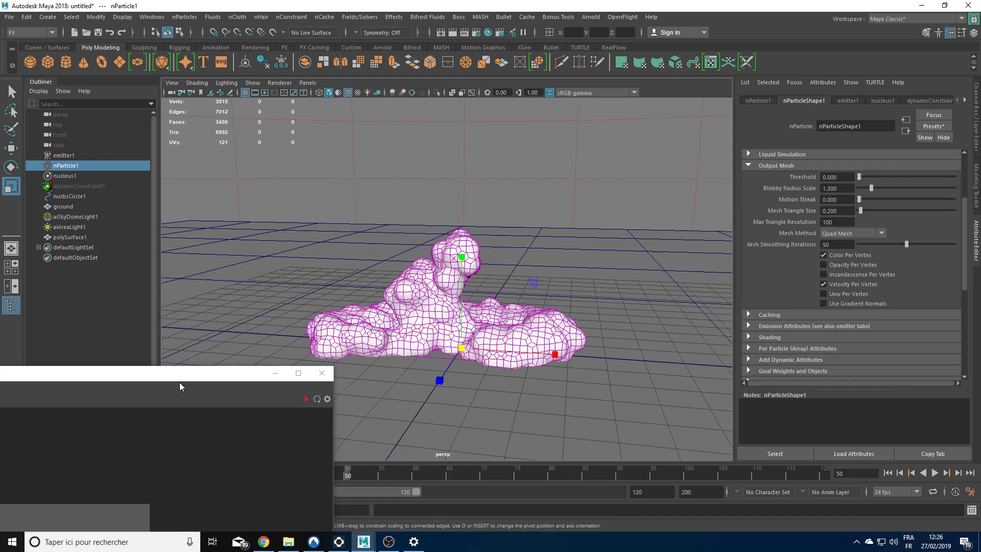
left_click_drag(201, 377, 704, 27)
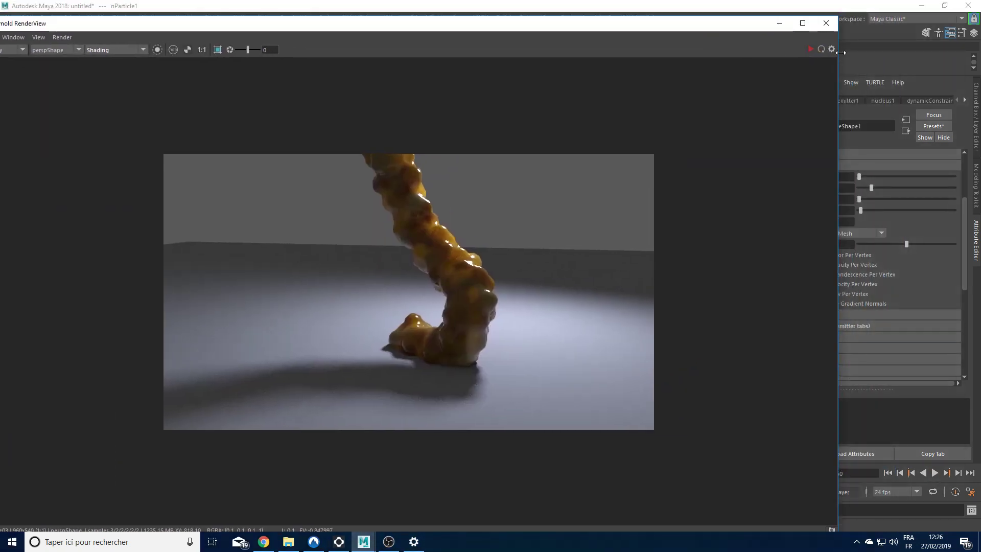
left_click(820, 49)
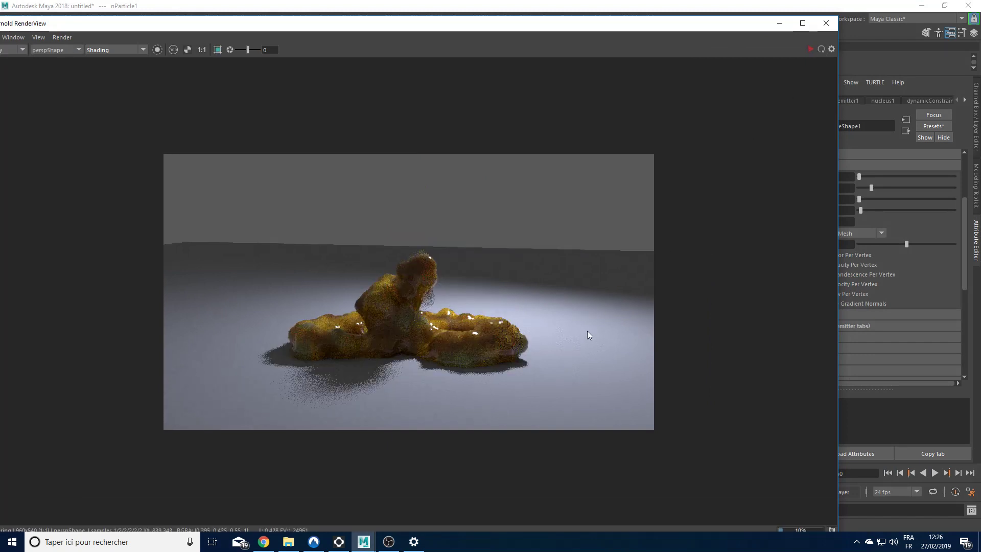